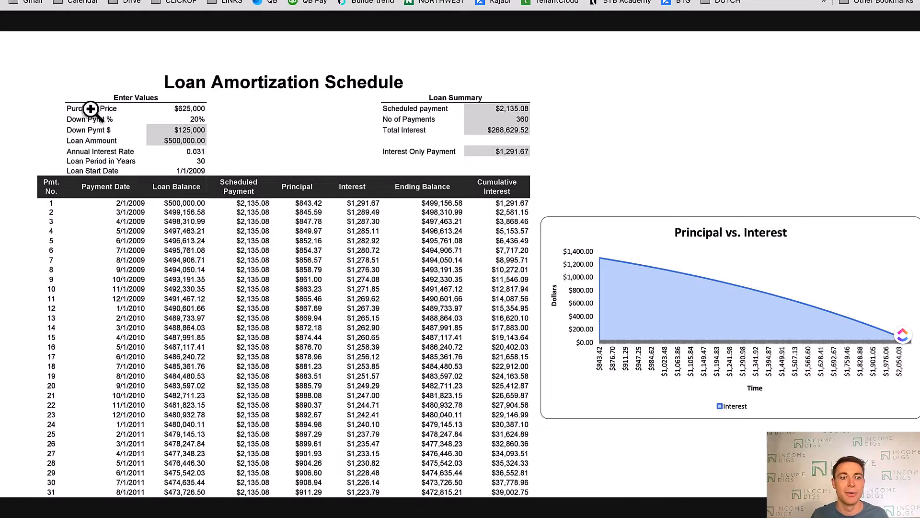
Examine the loan input cells for principal, interest rate, term, initiation date and additional principal, along with the summary headings above the schedule.
click(68, 1)
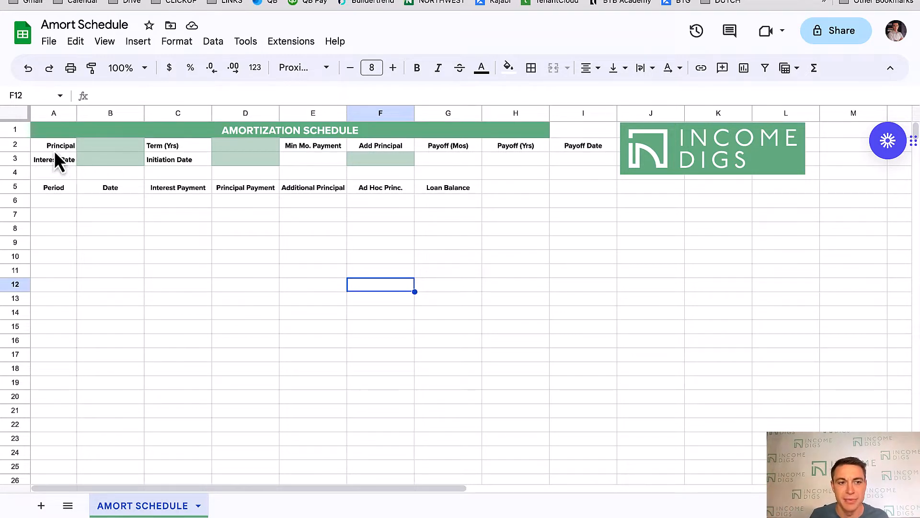
drag(58, 147, 111, 162)
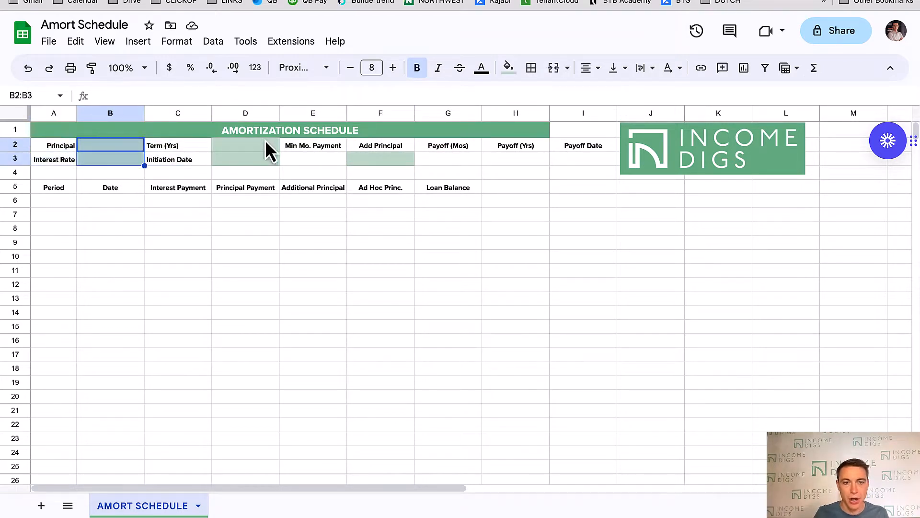
drag(265, 141, 262, 163)
click(362, 162)
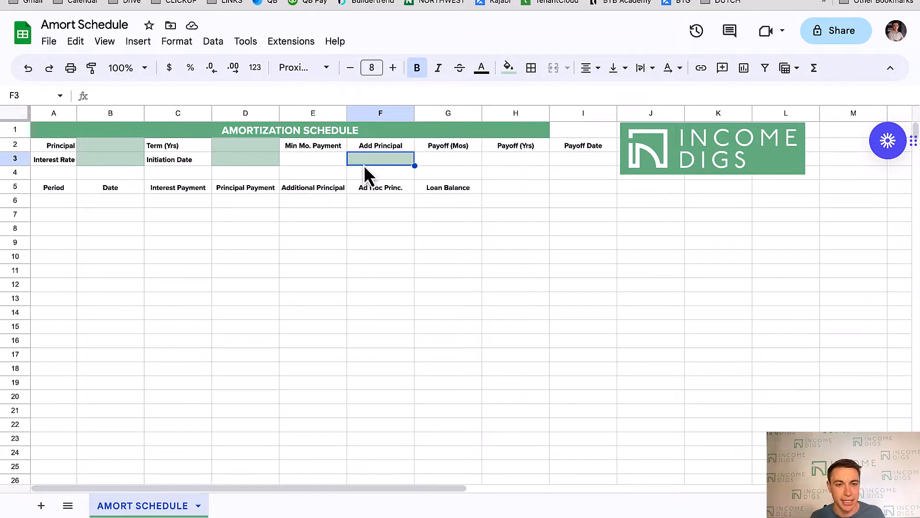
drag(136, 146, 130, 161)
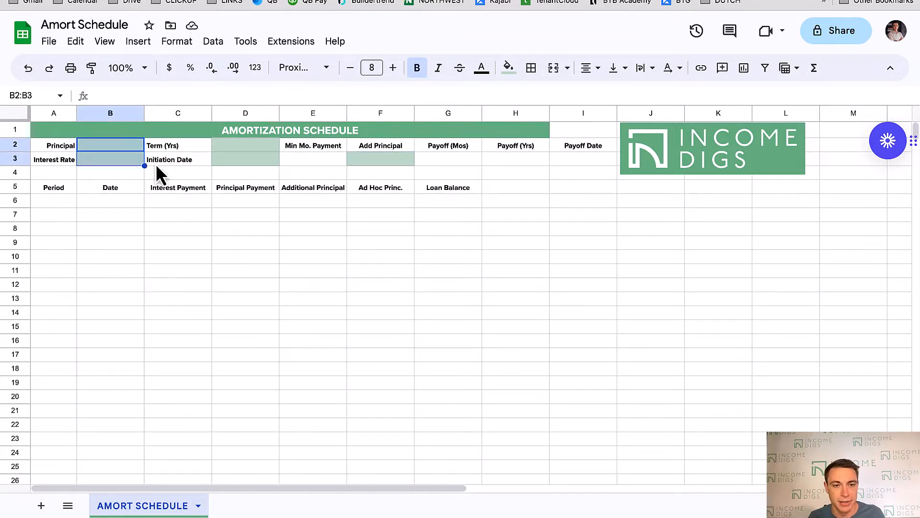
click(248, 147)
drag(248, 153, 251, 160)
click(373, 157)
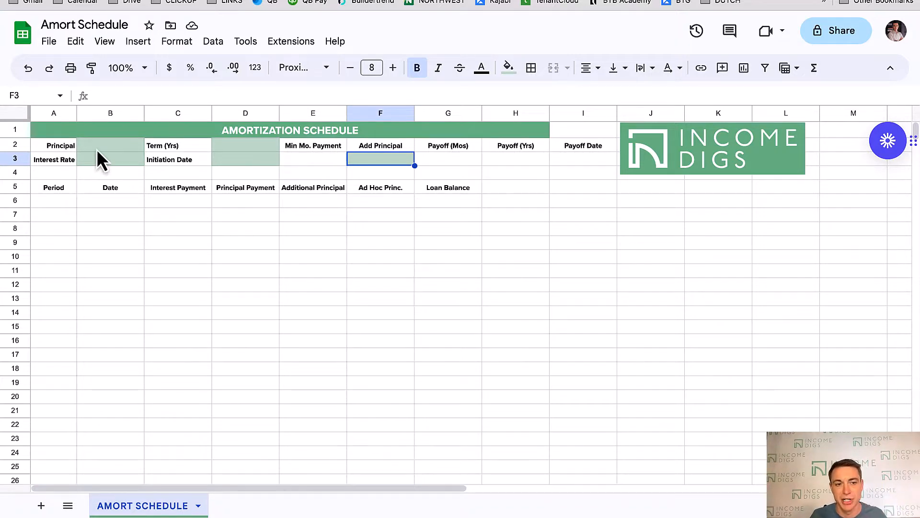
drag(97, 149, 120, 161)
drag(244, 147, 242, 161)
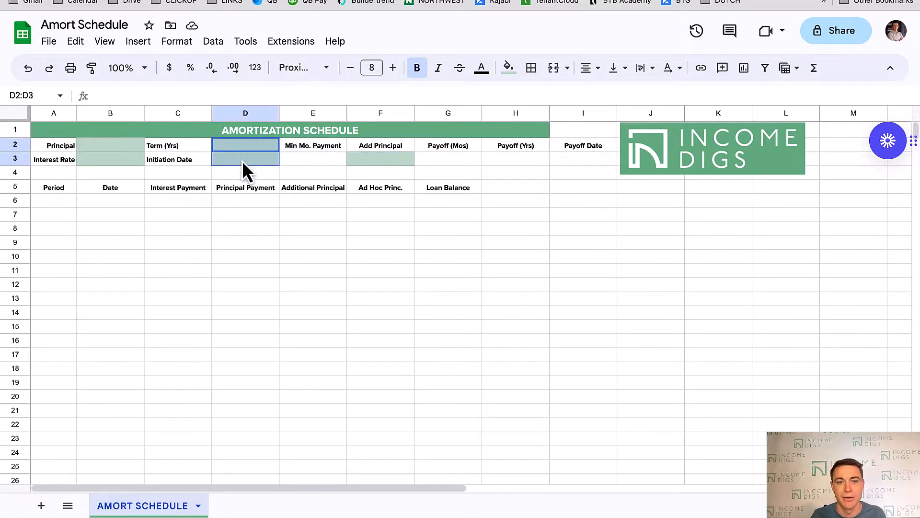
click(367, 161)
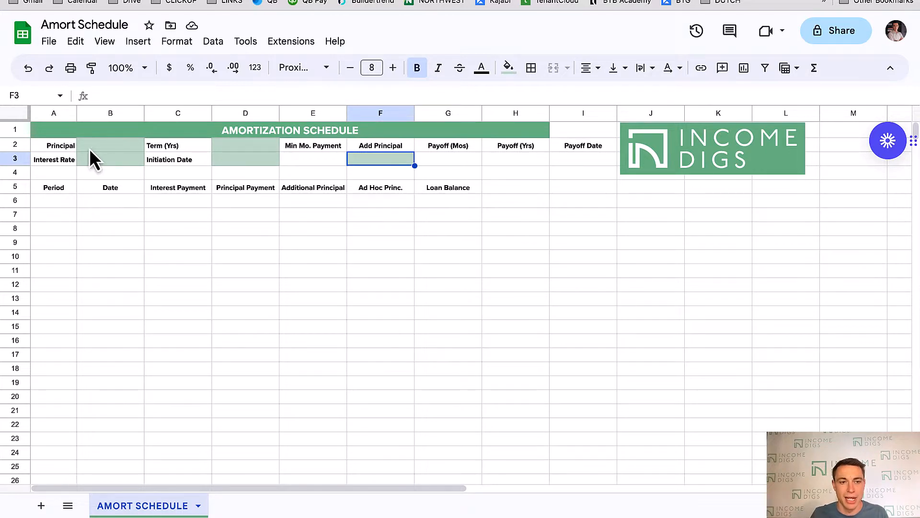
drag(52, 149, 567, 169)
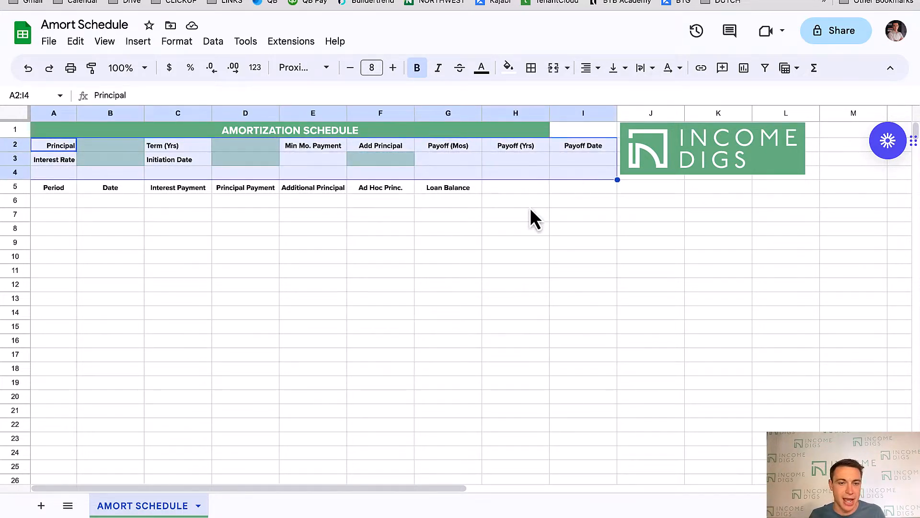
click(486, 216)
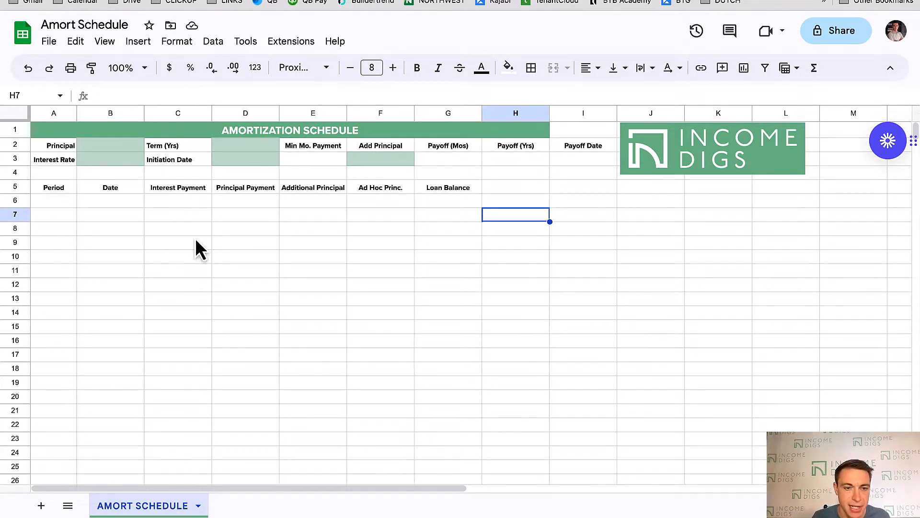
Freeze the sheet up to row 5 so the loan inputs and schedule headings stay in view.
scroll(198, 241, down, 12)
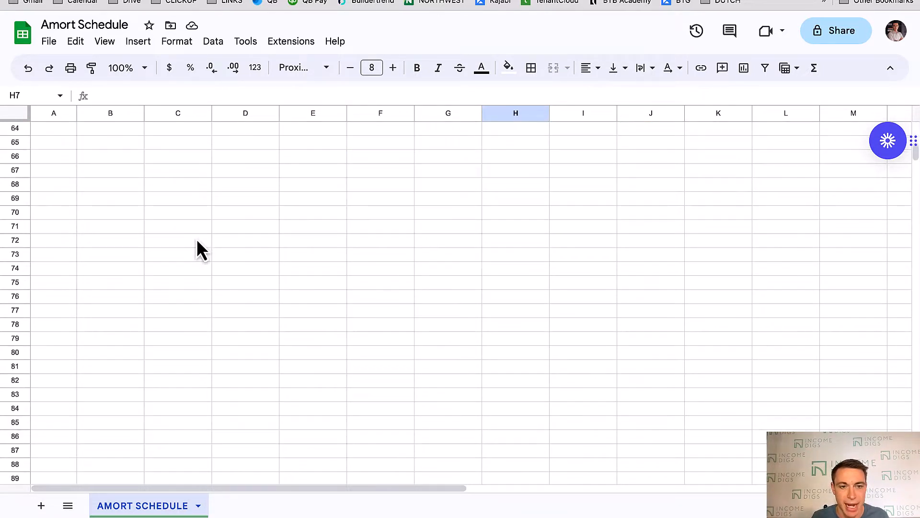
scroll(197, 241, up, 12)
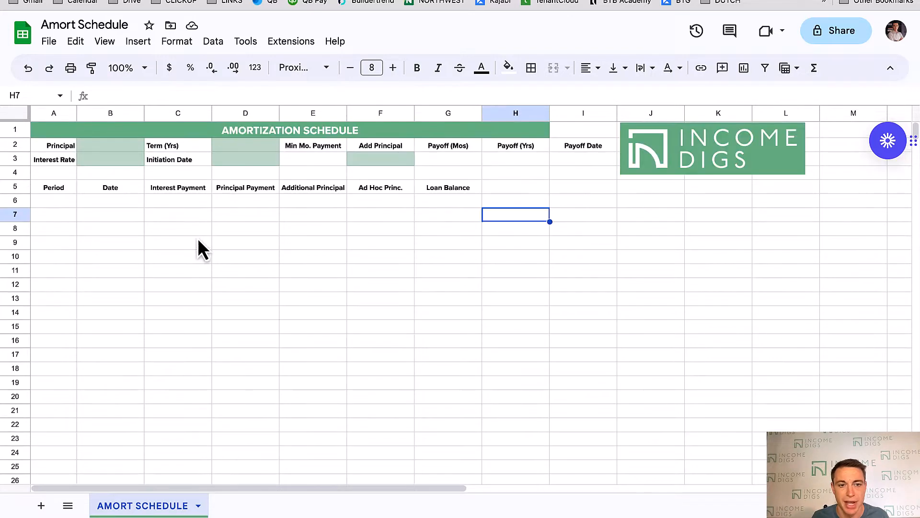
click(14, 190)
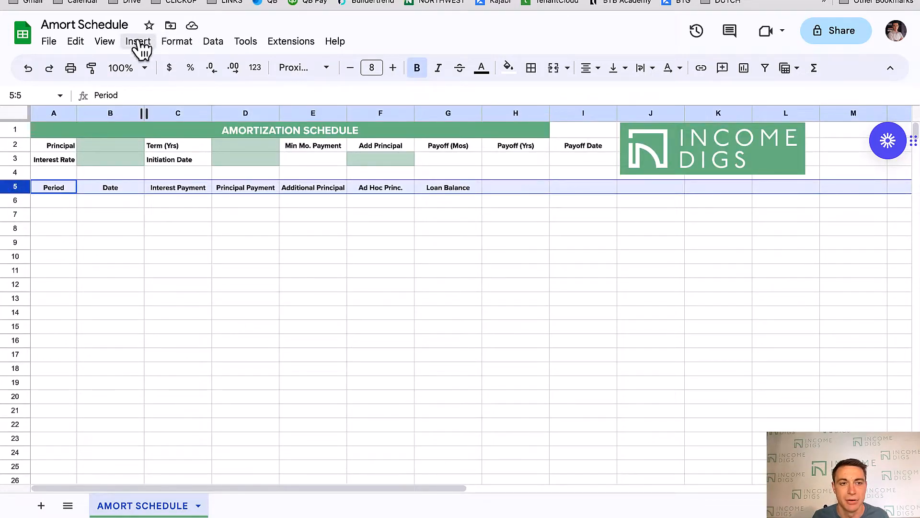
click(105, 42)
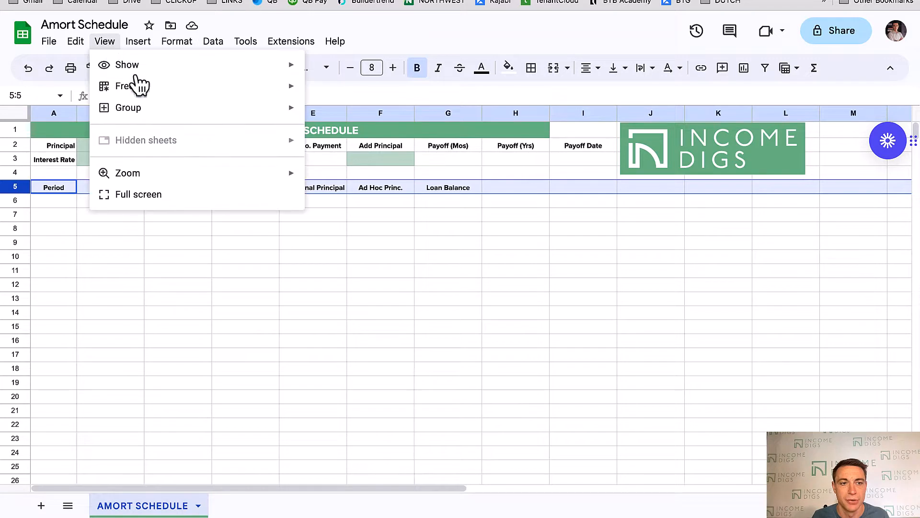
mouse_move(158, 89)
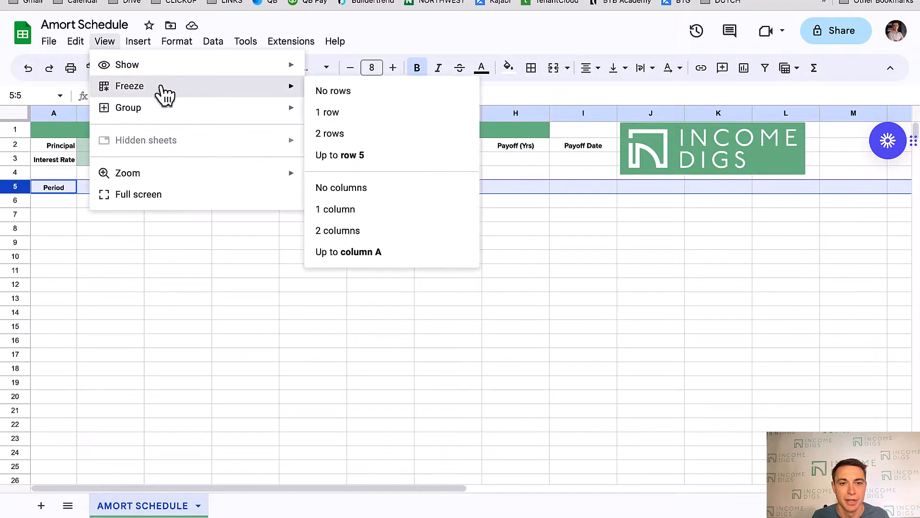
click(373, 156)
click(252, 245)
scroll(254, 274, down, 20)
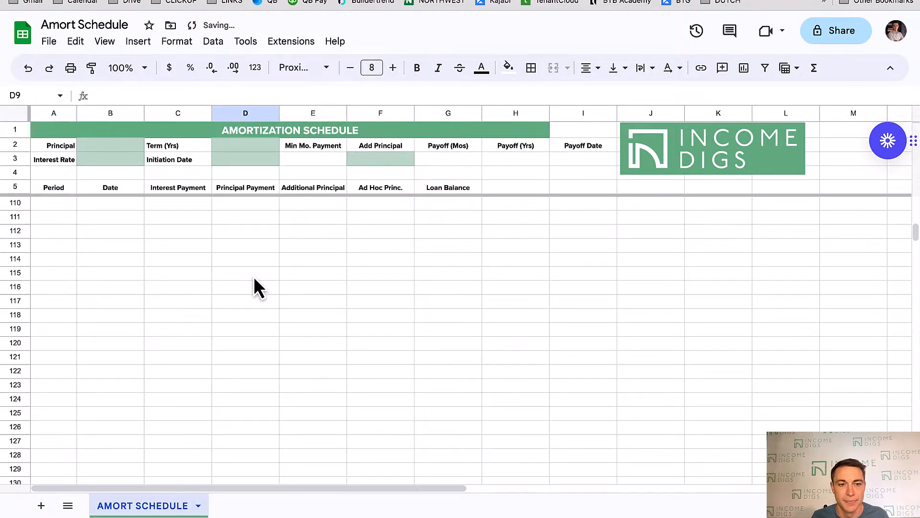
scroll(255, 275, up, 20)
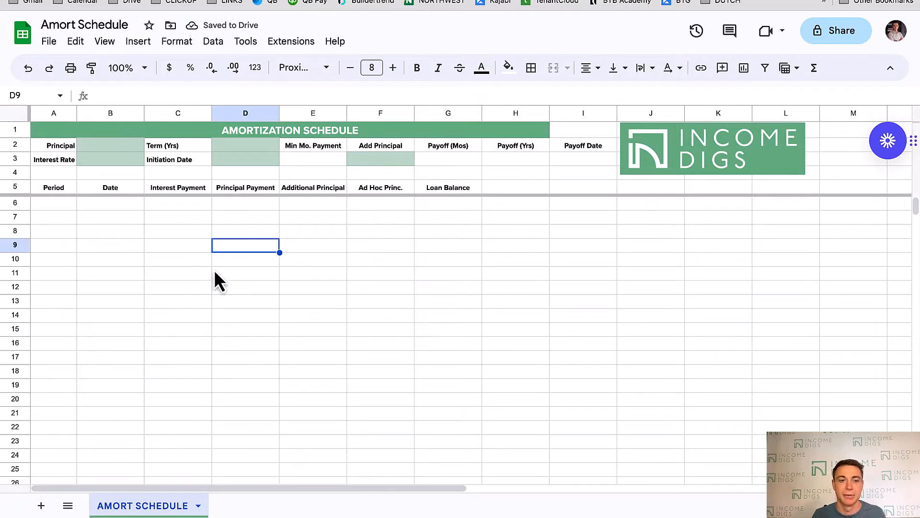
Format the schedule headings in A5:G5 with the custom dark green fill and white text.
drag(52, 193, 472, 193)
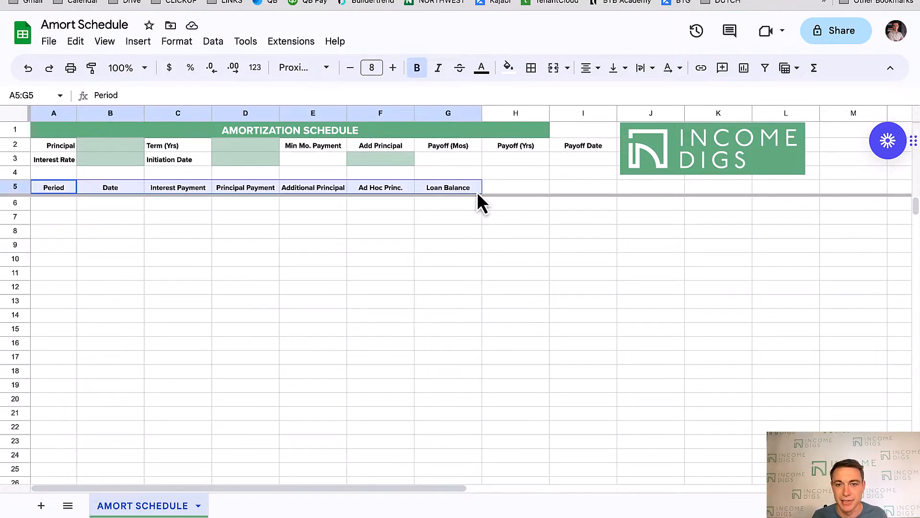
click(508, 68)
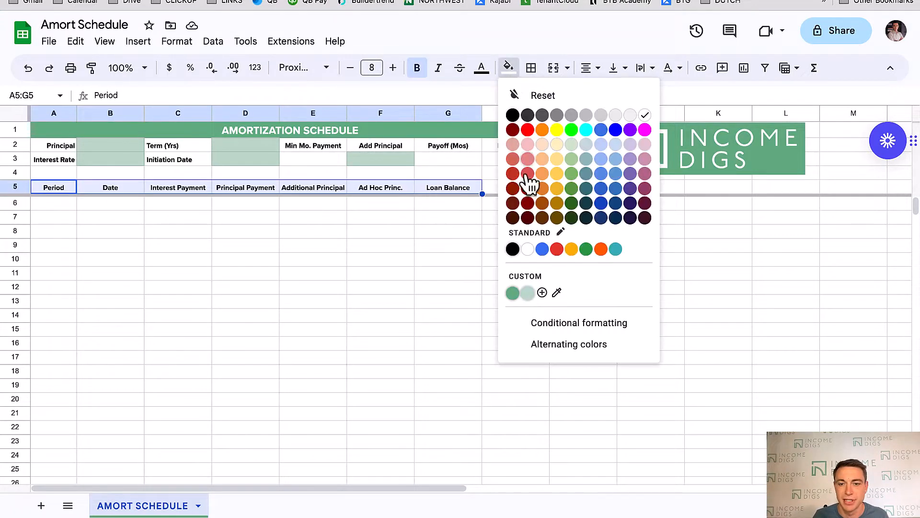
click(513, 293)
click(481, 67)
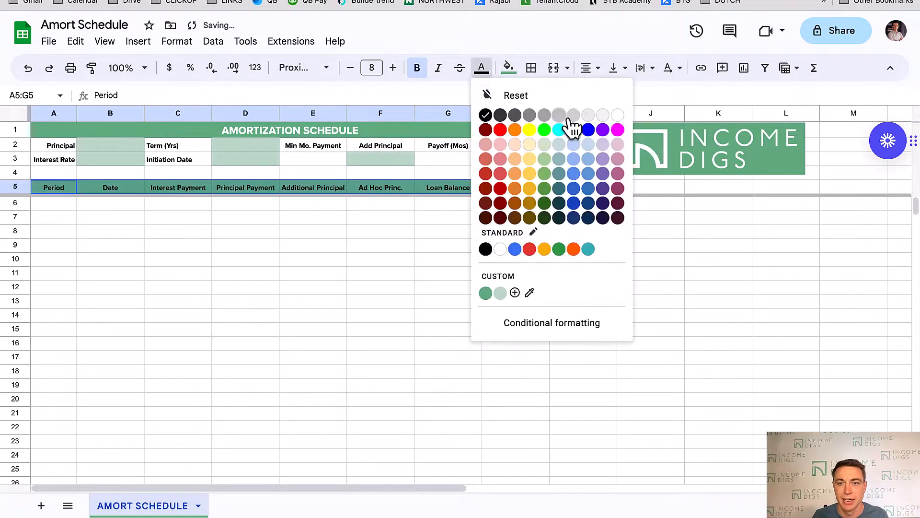
click(619, 118)
click(335, 259)
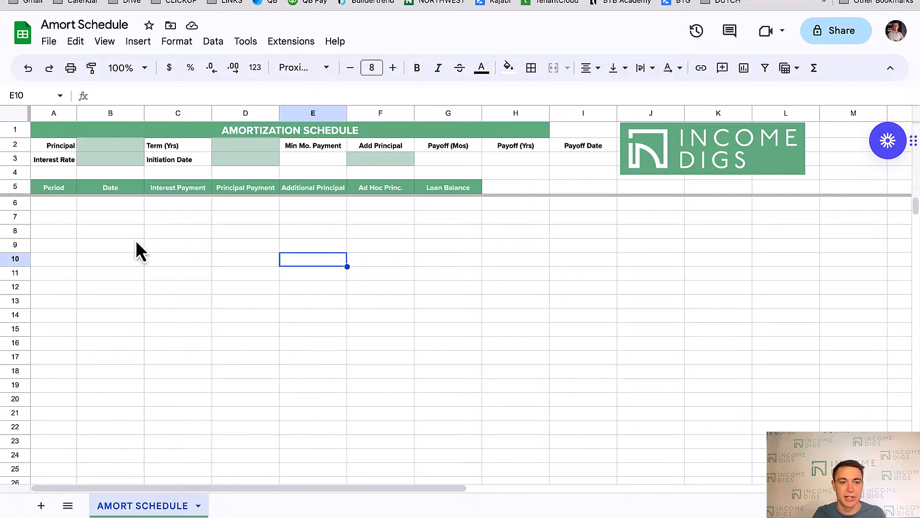
Enter the period numbers 0, 1, 2, 3 and 4 in the Period column, starting in A6.
drag(53, 203, 61, 242)
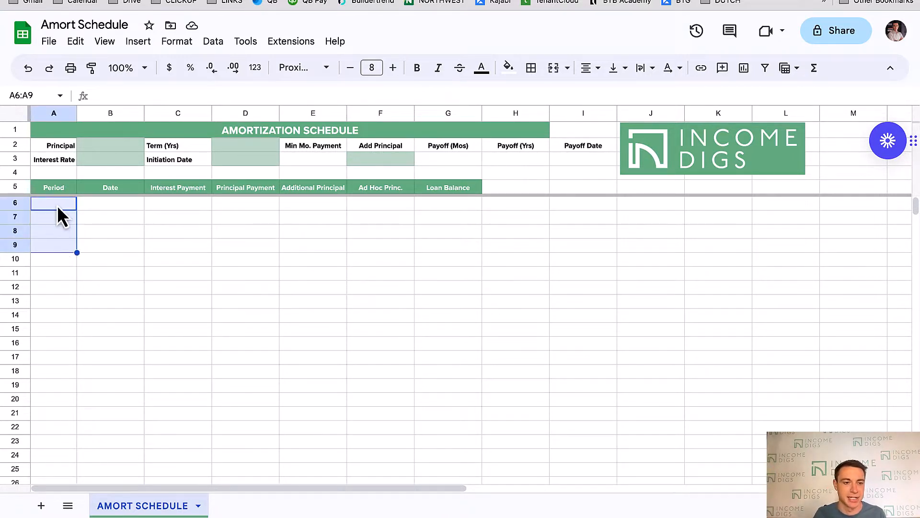
click(56, 206)
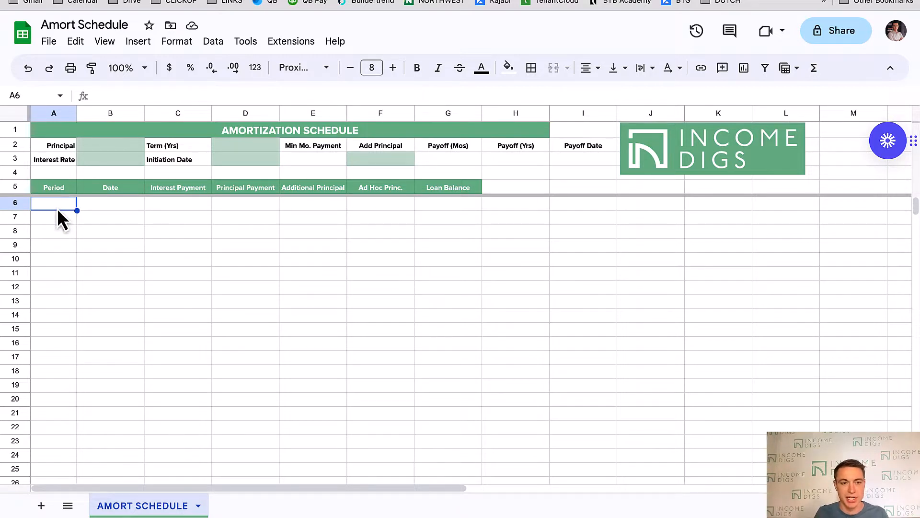
text(0)
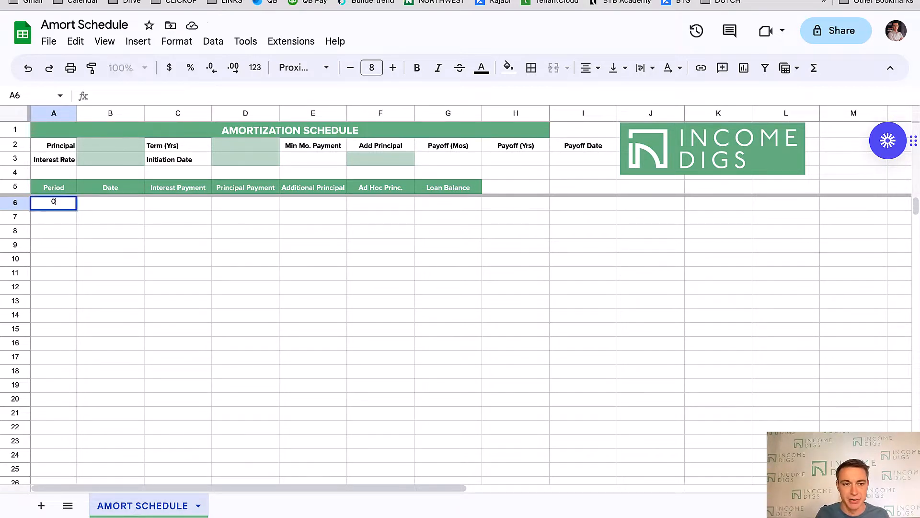
key(Return)
text(1)
key(Return)
text(2)
key(Return)
text(3)
key(Return)
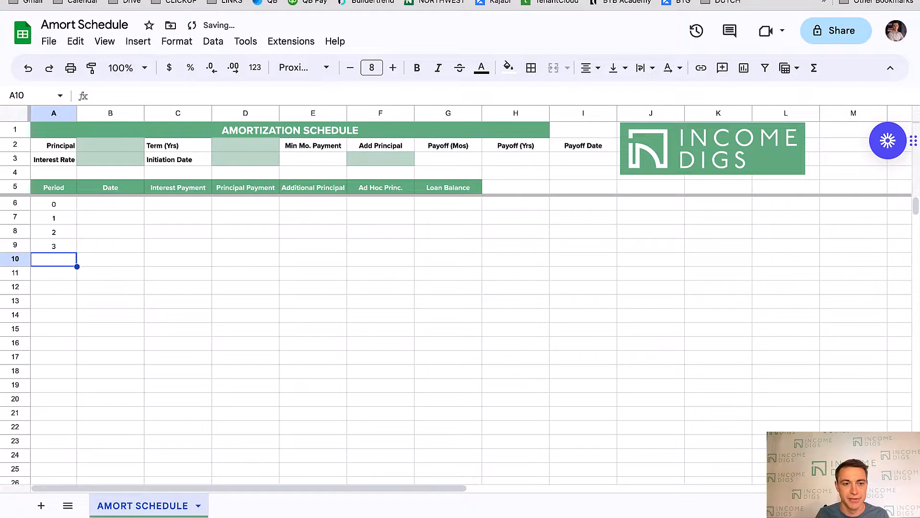
text(4)
key(Return)
Extend the period number series down column A to period 360 in row 366.
drag(57, 209, 71, 247)
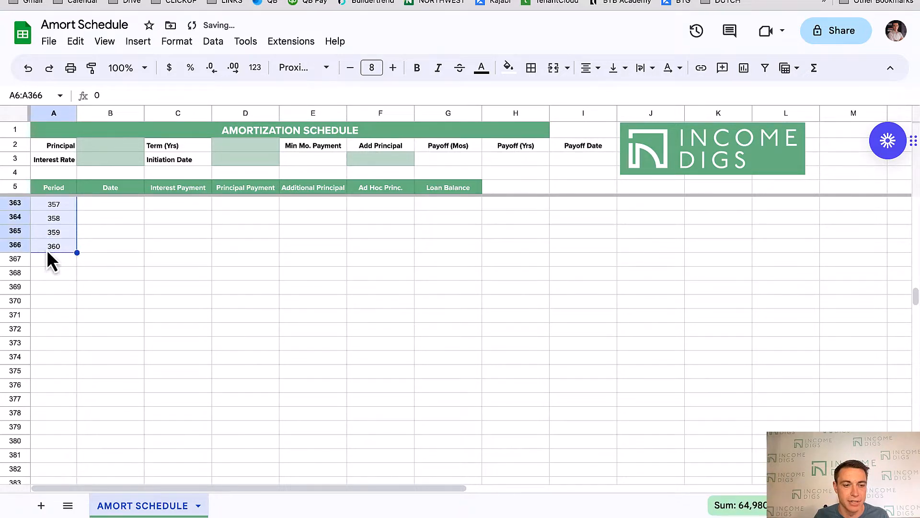
scroll(57, 300, up, 8)
scroll(63, 302, up, 20)
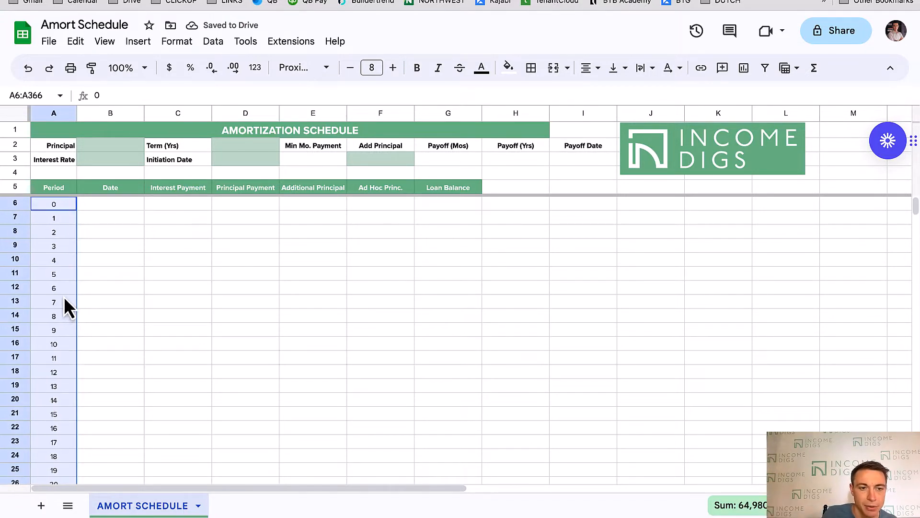
click(85, 260)
drag(115, 205, 439, 430)
click(175, 301)
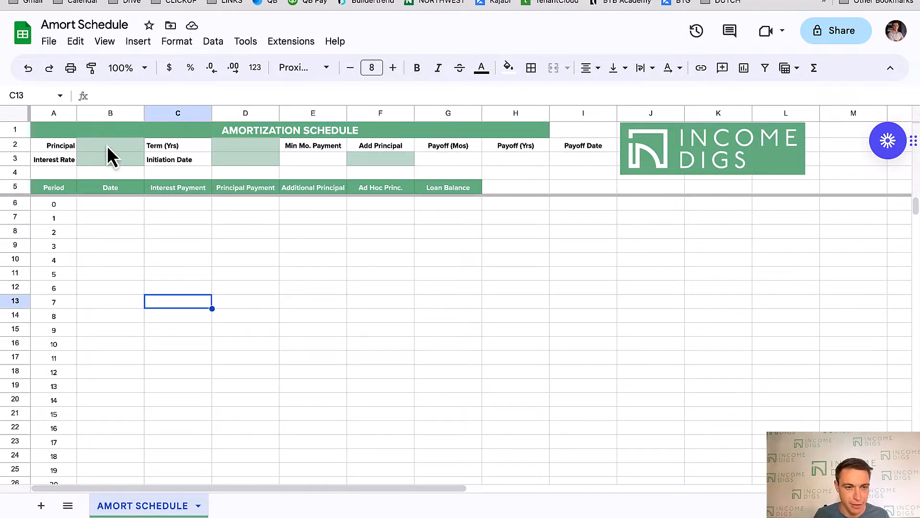
drag(108, 146, 107, 154)
drag(257, 148, 253, 159)
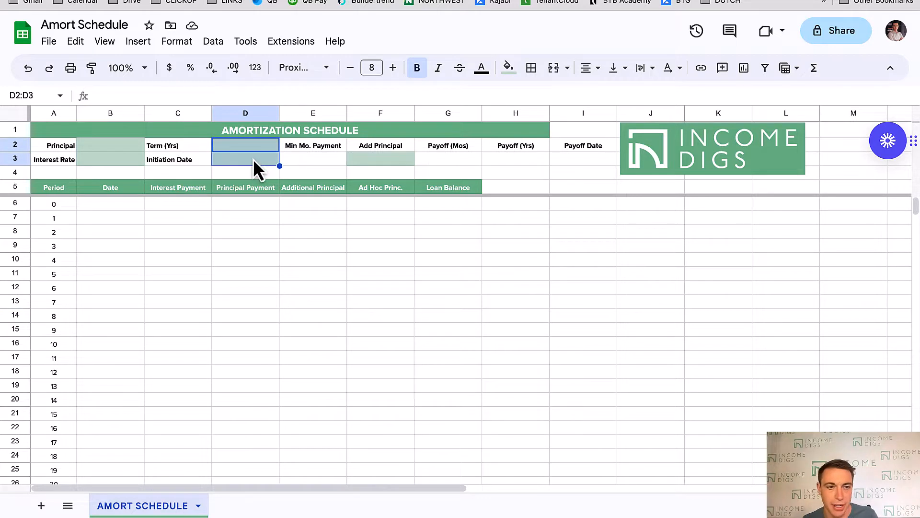
Set the loan principal in B2 to 400000.
click(96, 148)
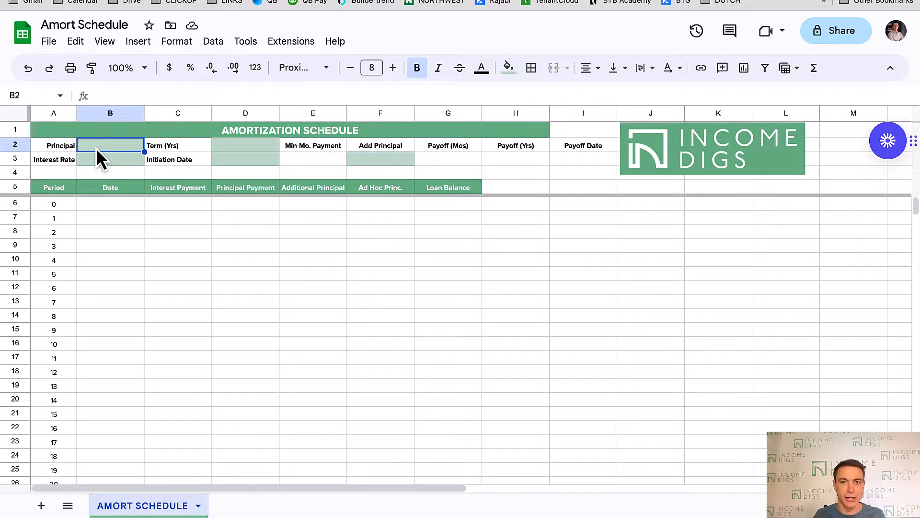
text(40)
text(00)
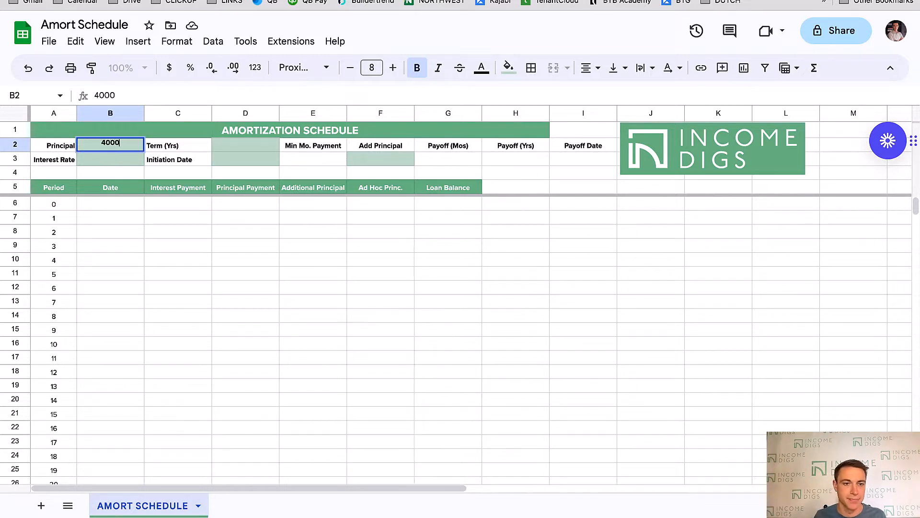
key(Return)
key(Up)
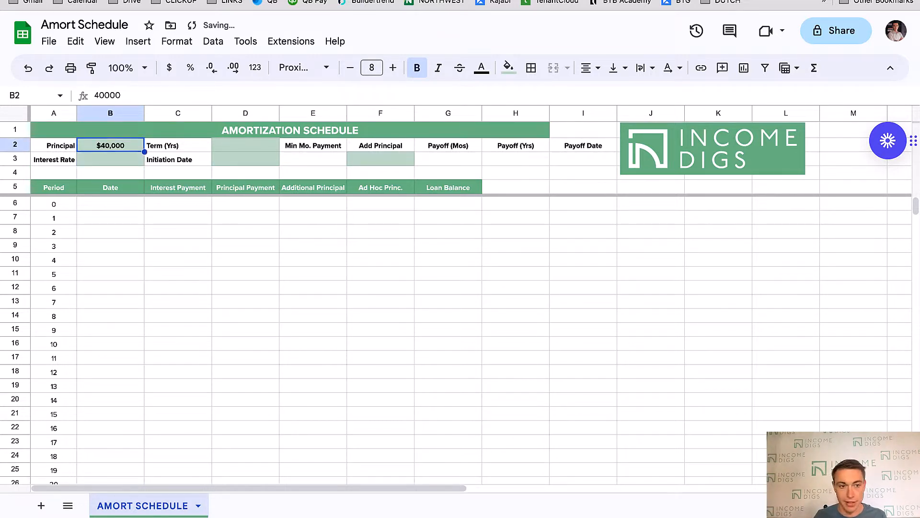
text(400000)
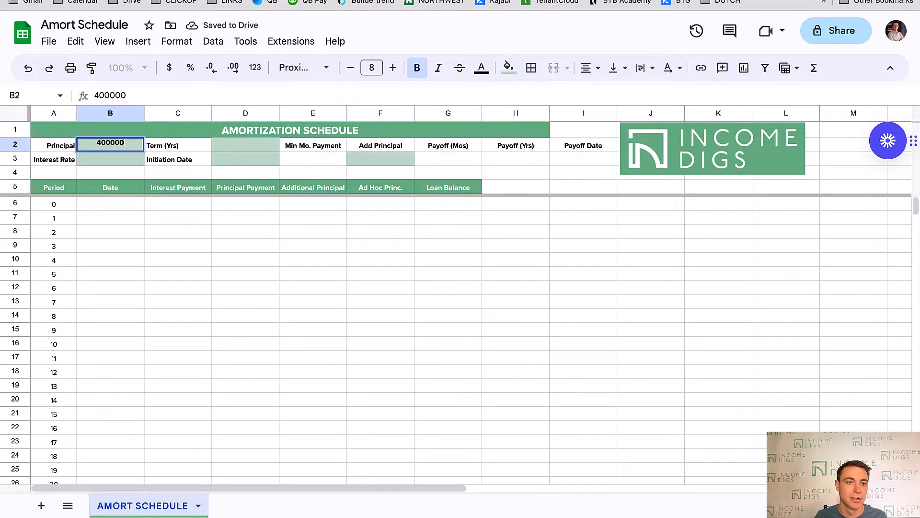
key(Return)
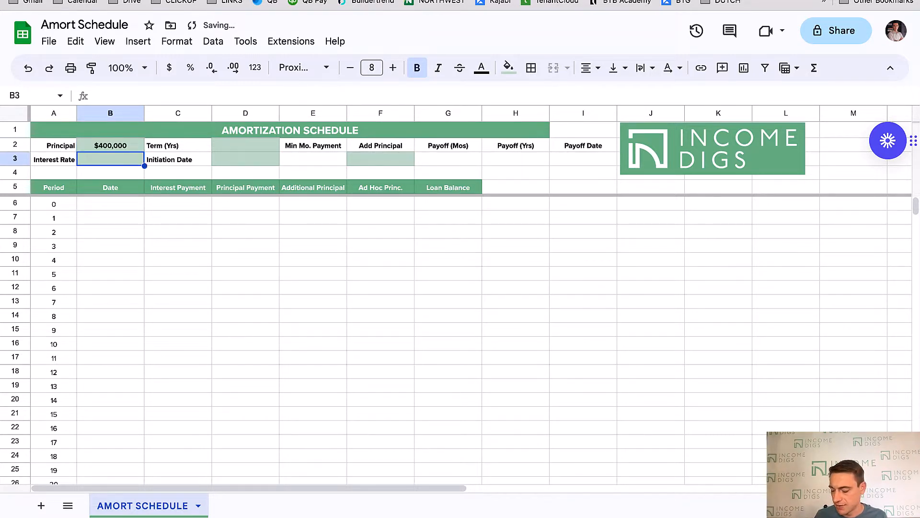
Set the interest rate in B3 to 6.5%.
text(6.5%)
key(Return)
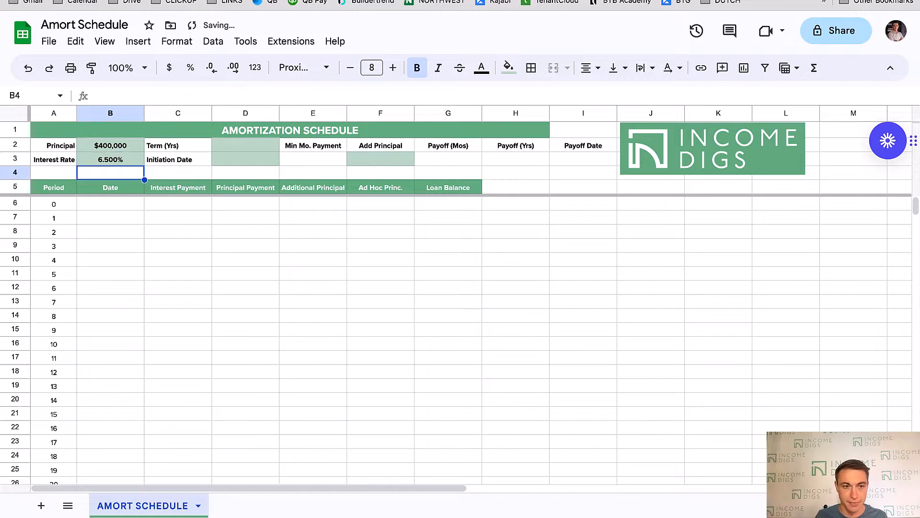
key(Up)
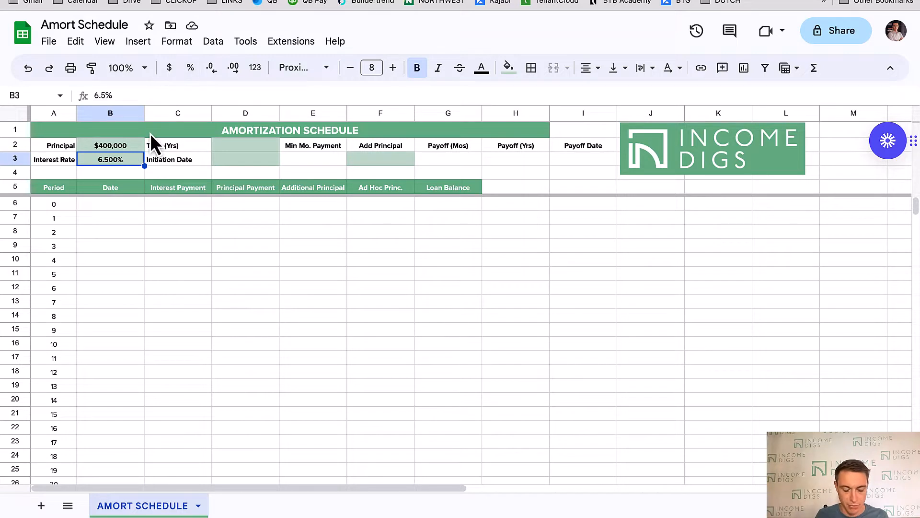
Re-enter the interest rate in B3 as 0.065 and format the cell as a percentage.
text(0.065)
key(Tab)
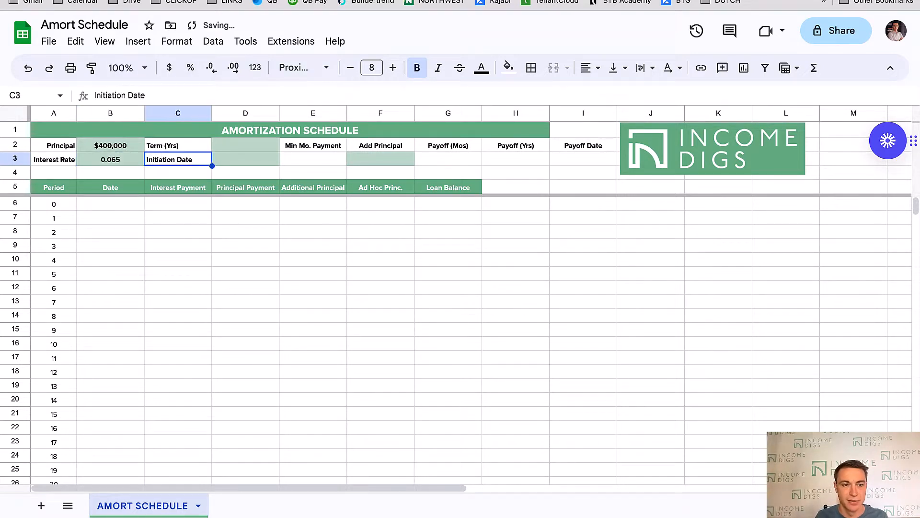
key(Left)
click(190, 67)
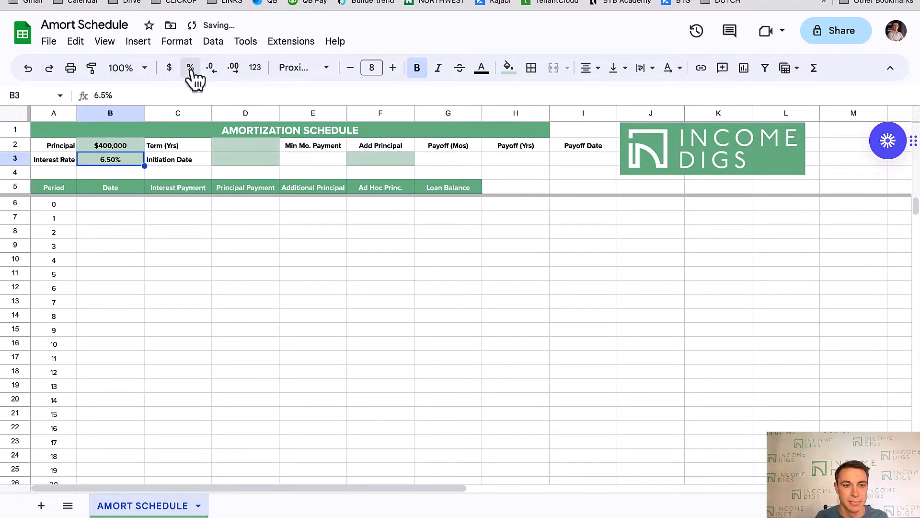
click(116, 147)
Set the loan term in D2 to 15 years.
click(271, 147)
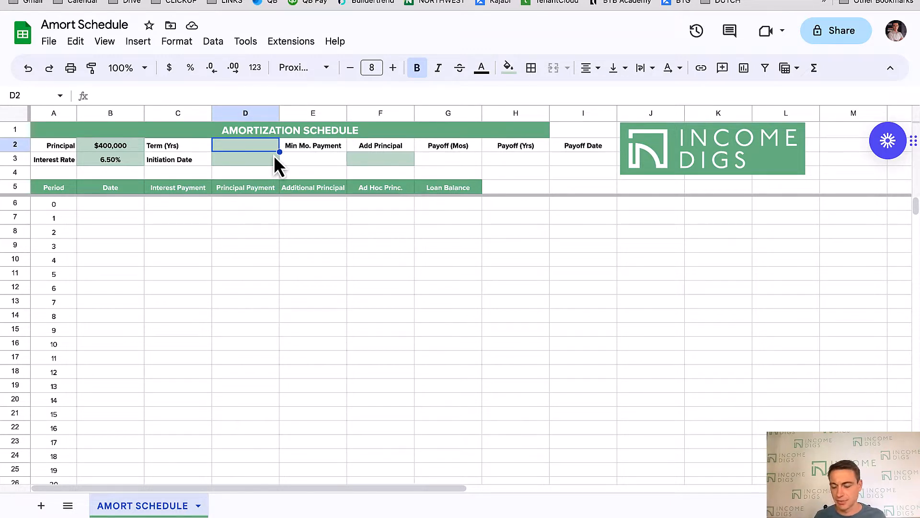
text(15)
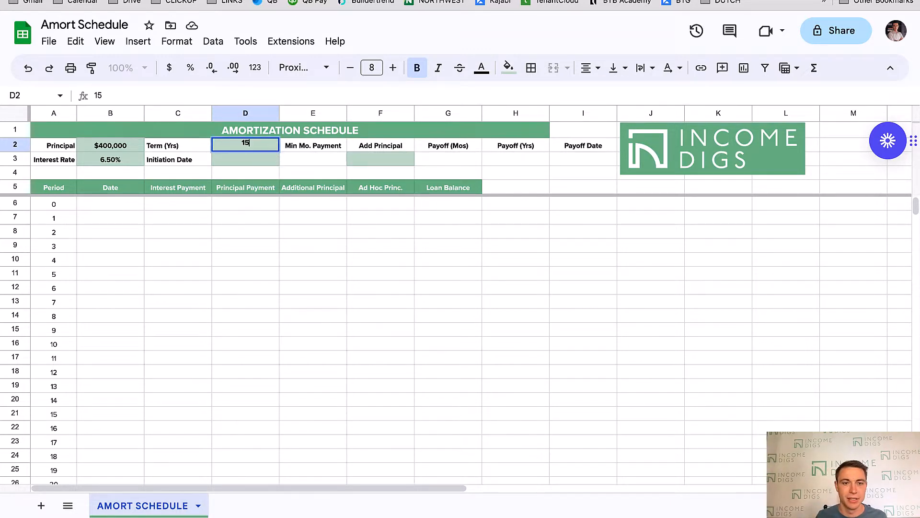
key(Return)
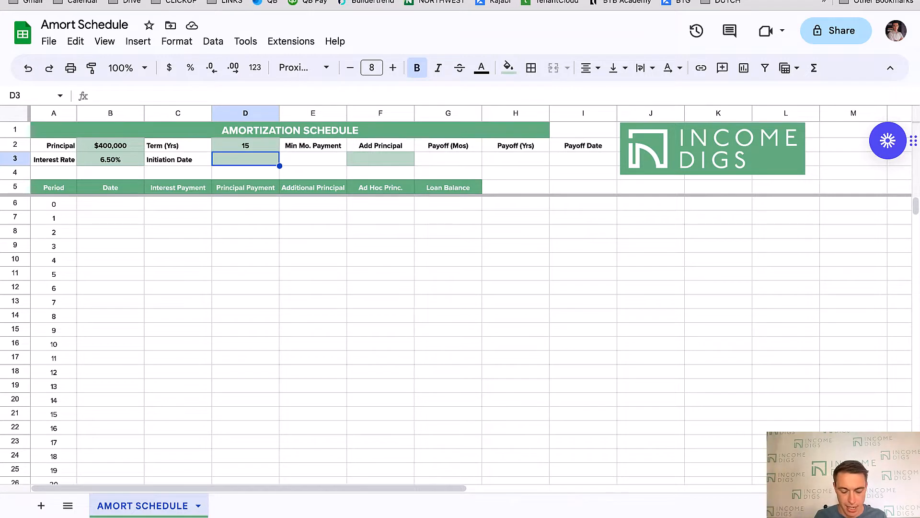
Set the loan's initiation date in D3 to 8/1/2023.
text(8/1/23)
key(BackSpace)
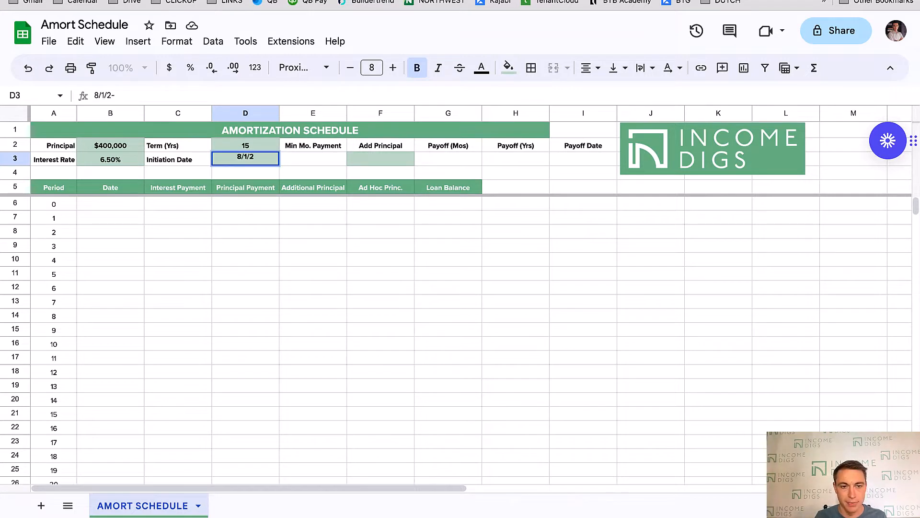
text(023)
key(Tab)
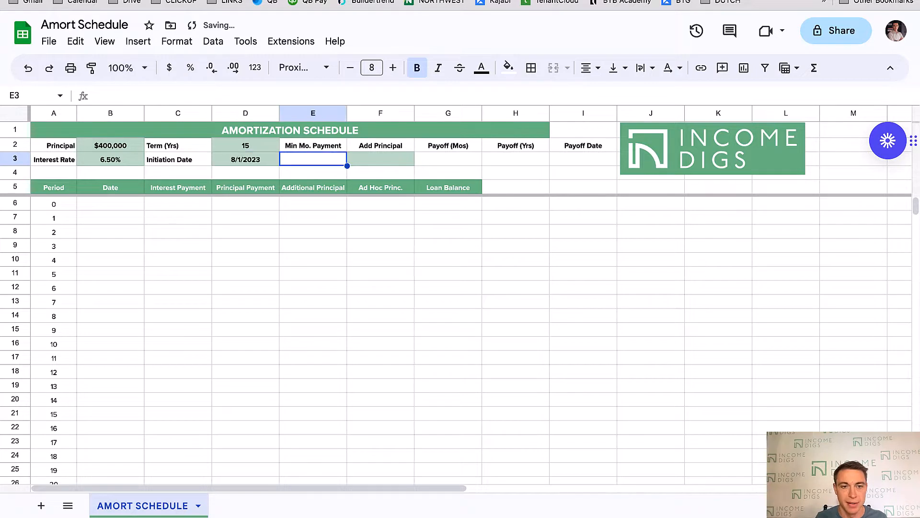
key(Left)
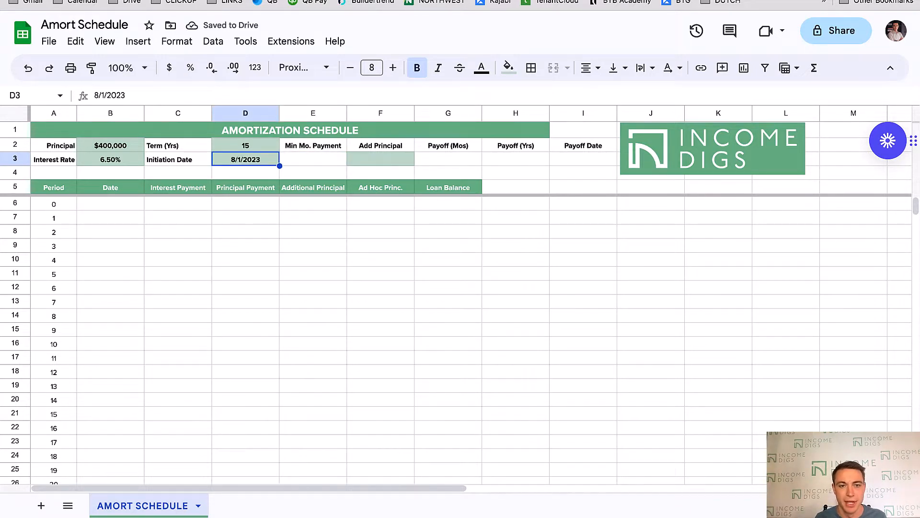
Begin a PMT formula in E3 for the minimum monthly payment, with B3/12 as the rate and D2*12 as the number of periods.
click(386, 161)
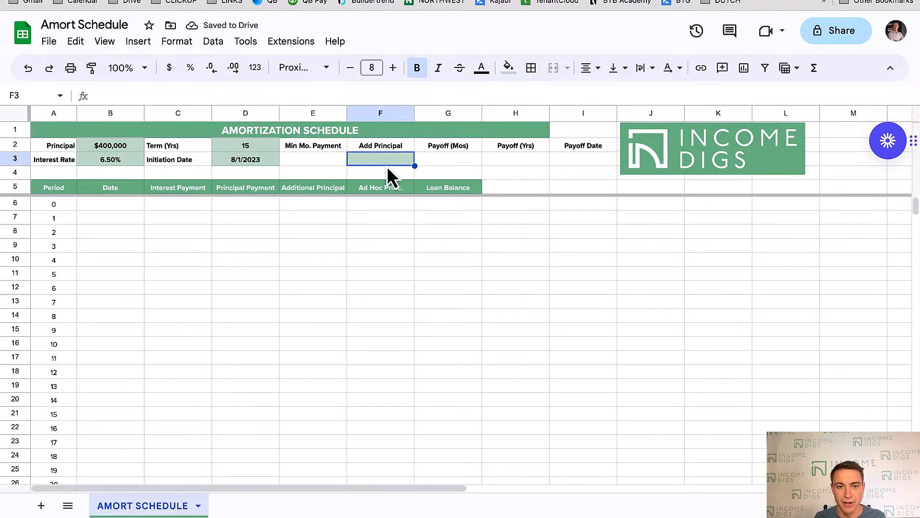
click(298, 160)
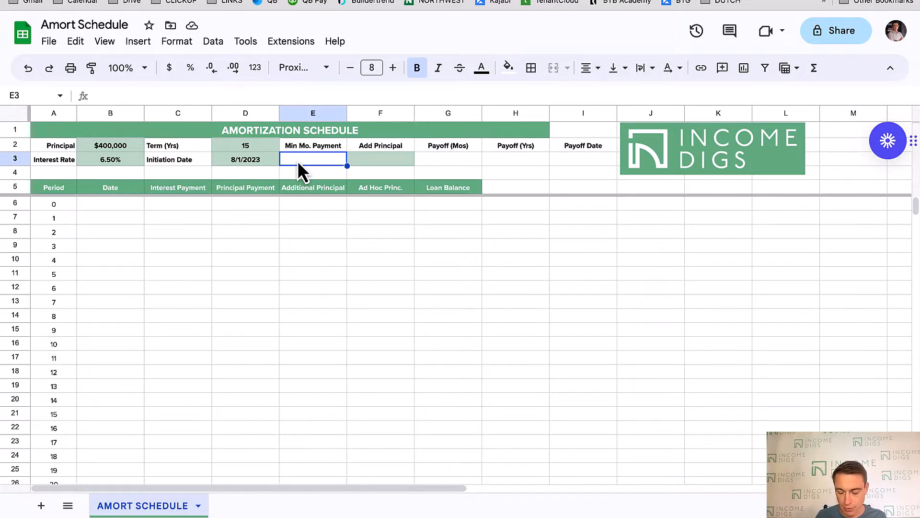
text(=)
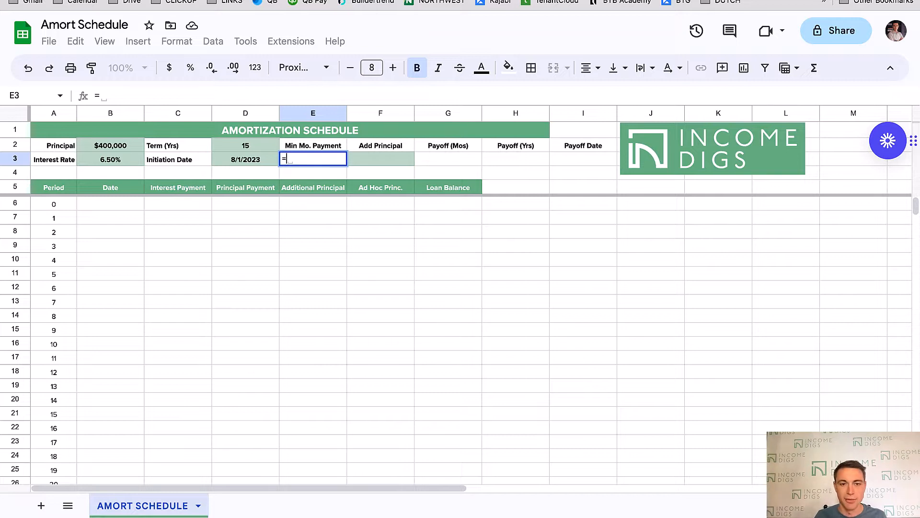
text(pmt)
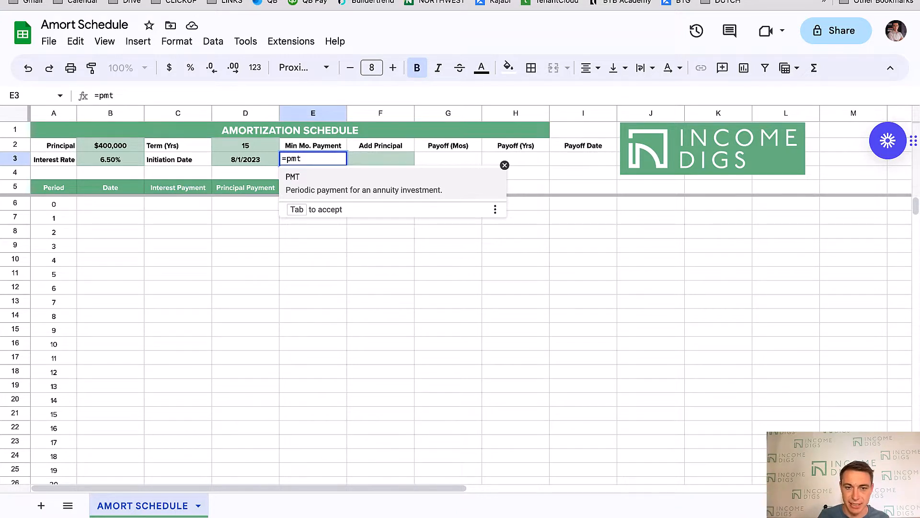
key(Tab)
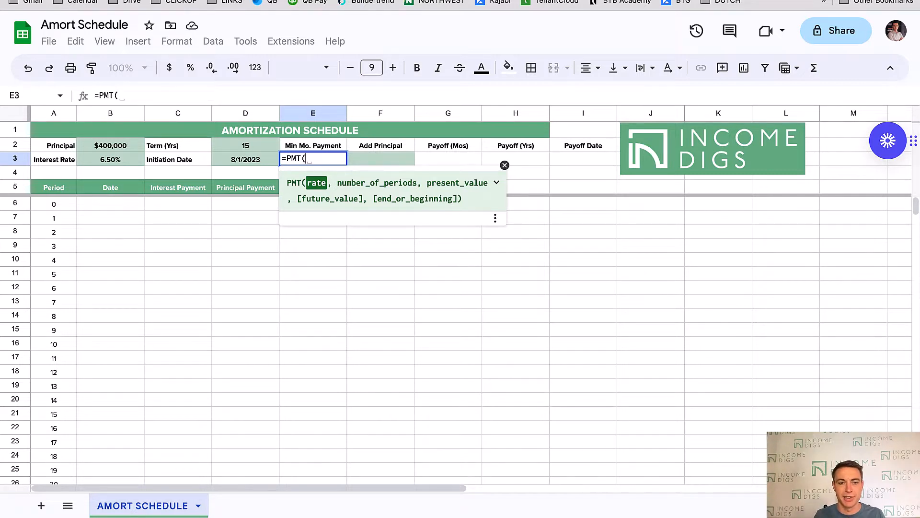
click(111, 162)
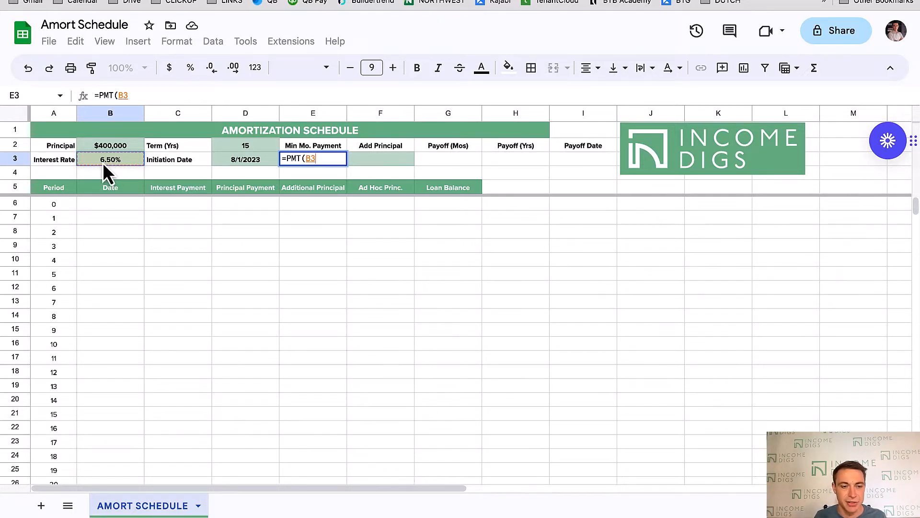
text(/12)
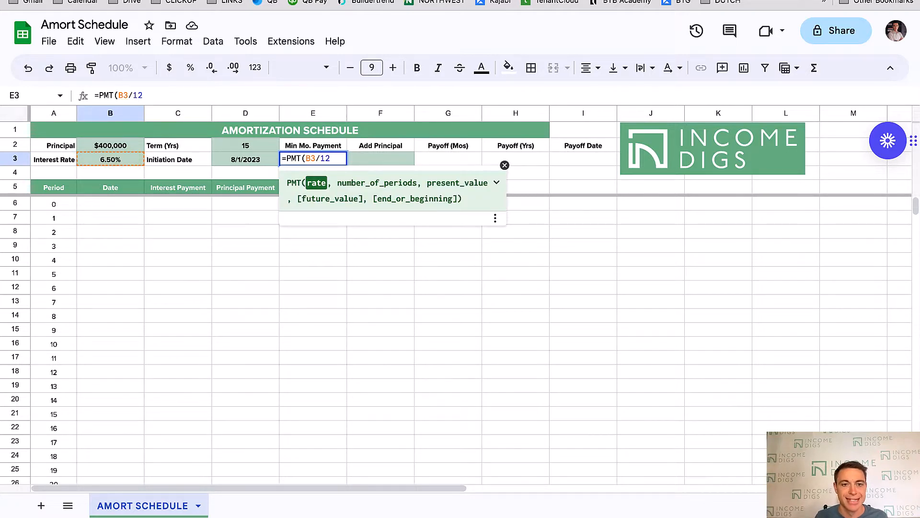
text(,)
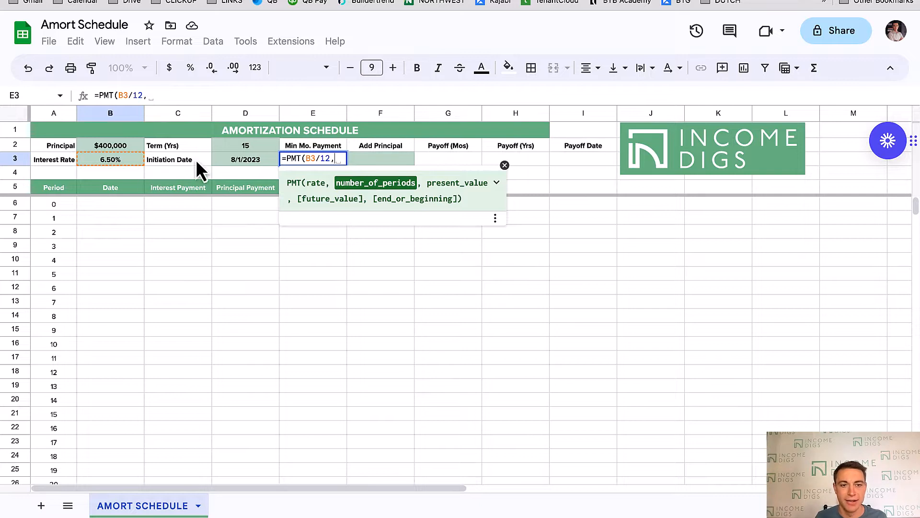
click(240, 145)
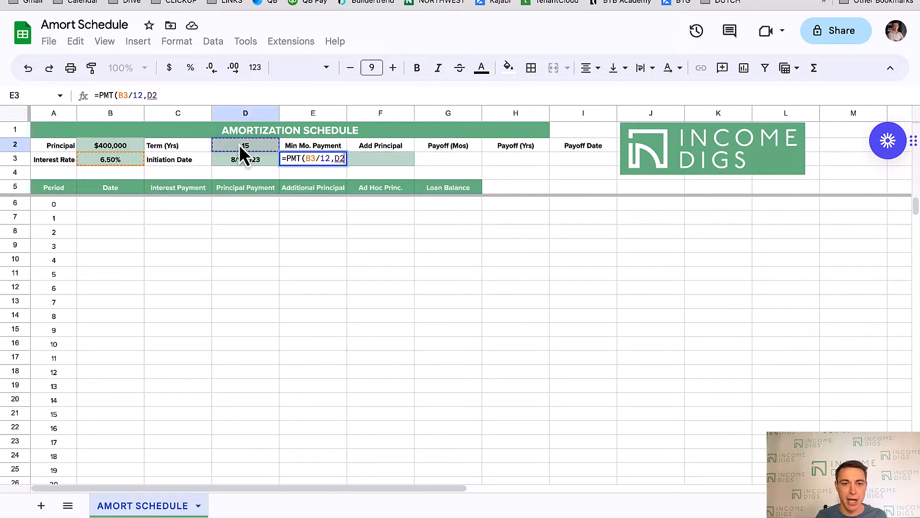
text(*12)
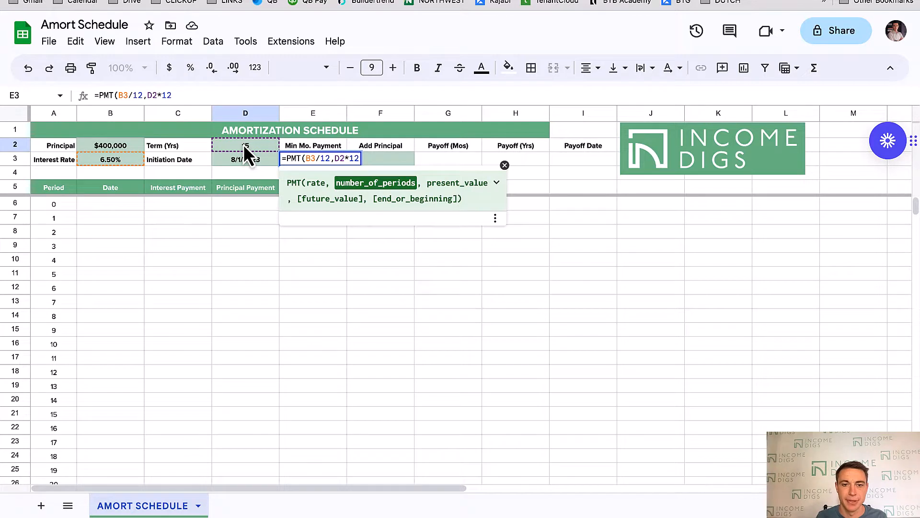
Complete the PMT formula in E3 with the principal in B2 as the present value, leaving out the optional arguments.
text(,)
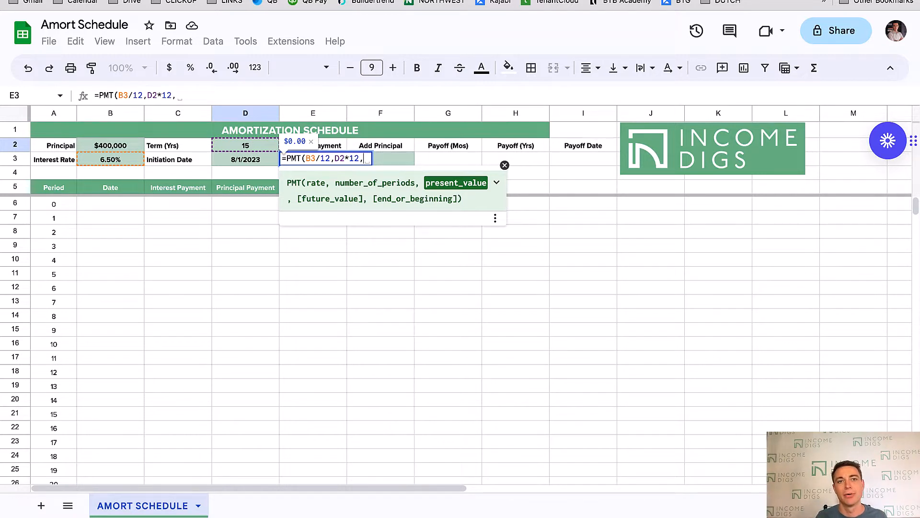
scroll(192, 139, right, 2)
scroll(149, 139, left, 2)
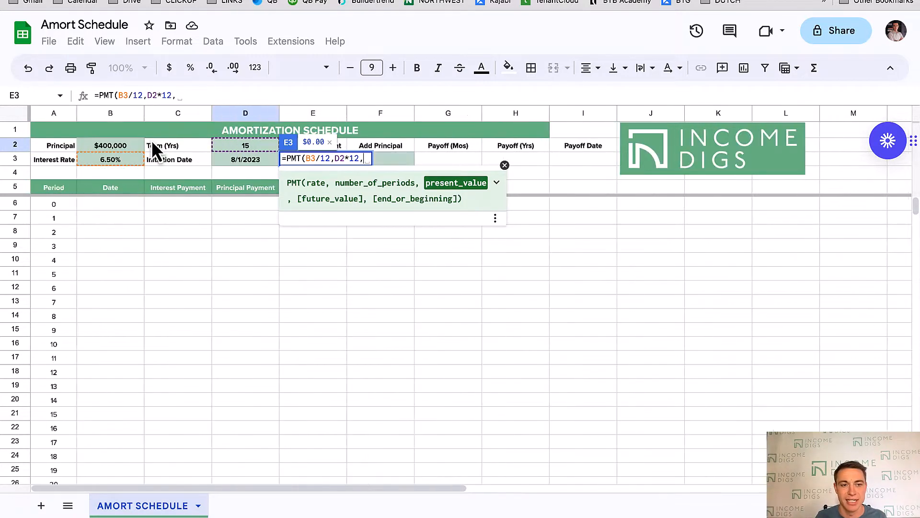
click(113, 149)
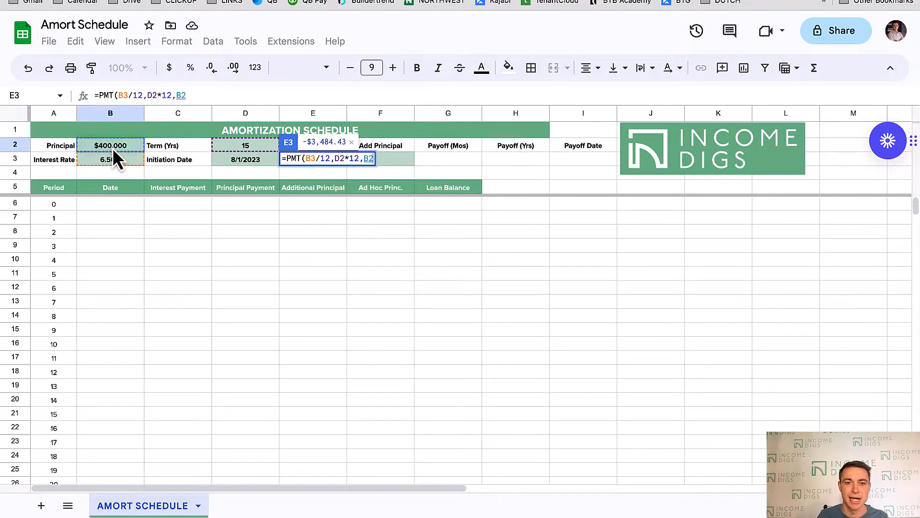
text(,)
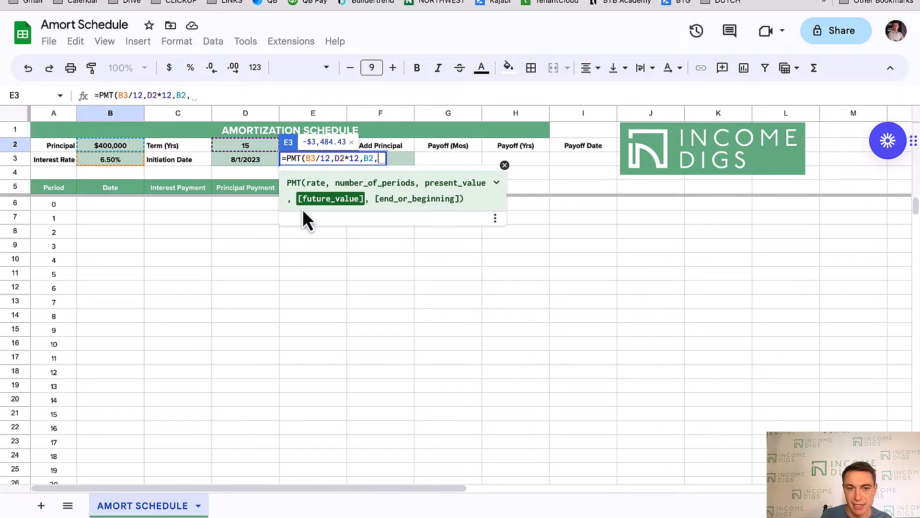
key(BackSpace)
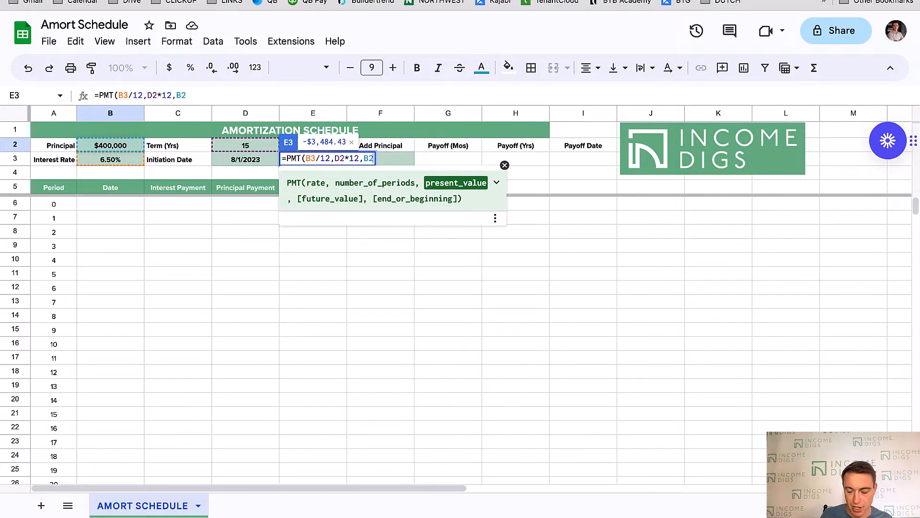
text())
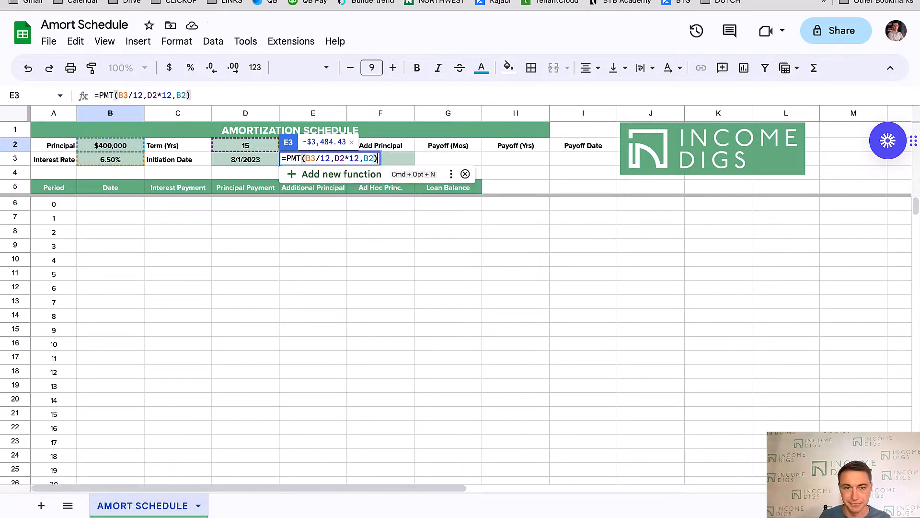
key(Return)
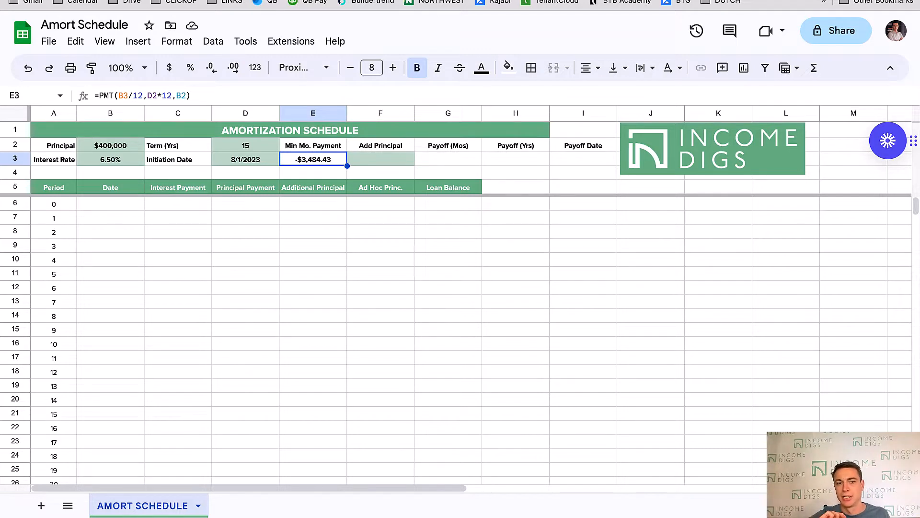
Try negating the PMT formula in E3 to make the payment positive, and undo that change.
click(99, 96)
key(Return)
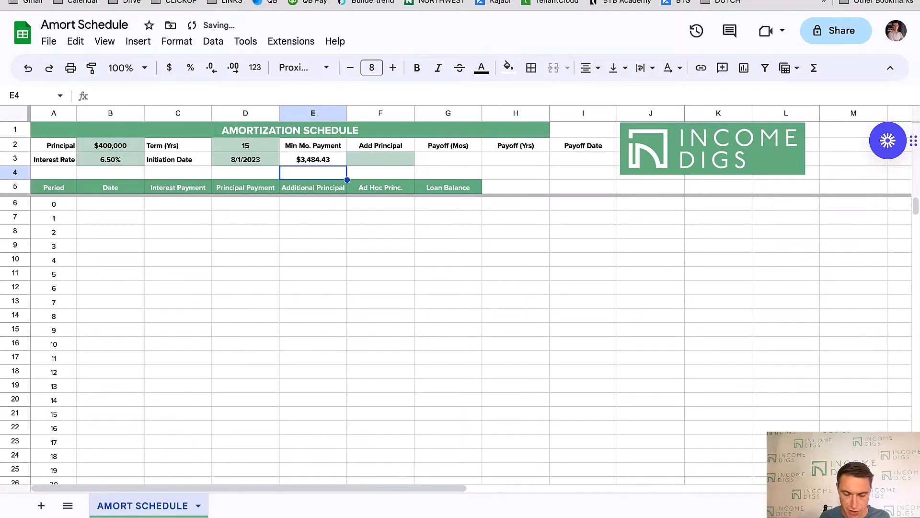
key(ctrl+z)
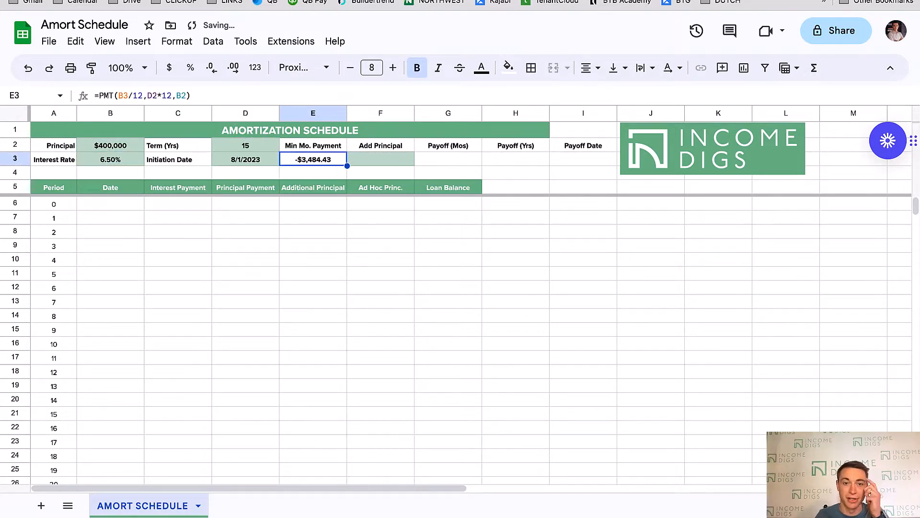
click(390, 163)
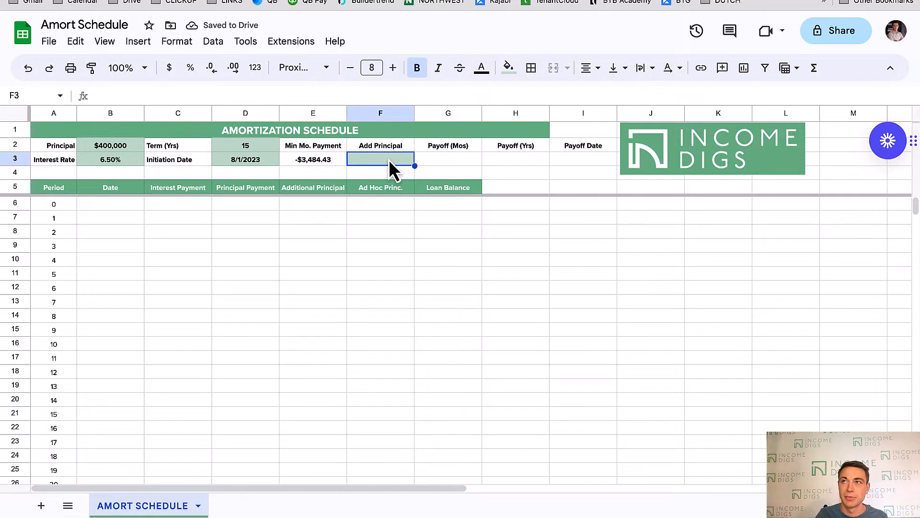
drag(434, 160, 571, 161)
click(110, 205)
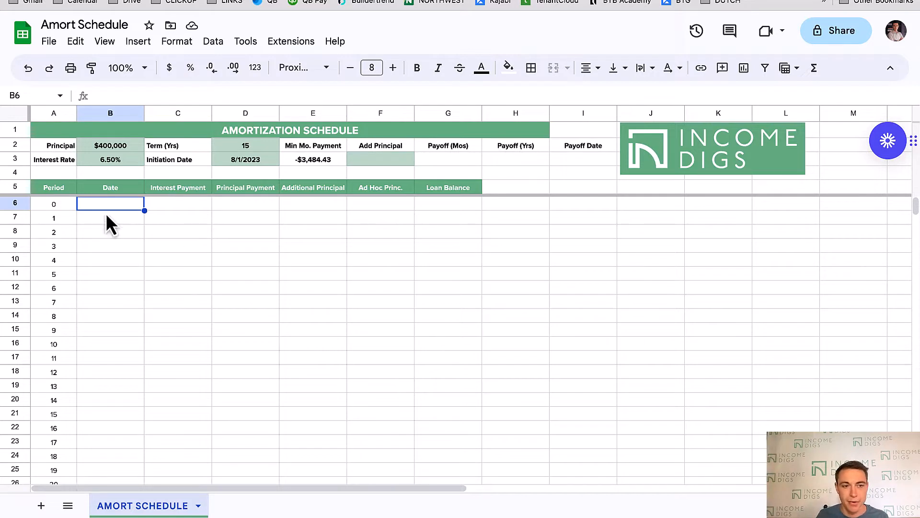
drag(63, 207, 473, 206)
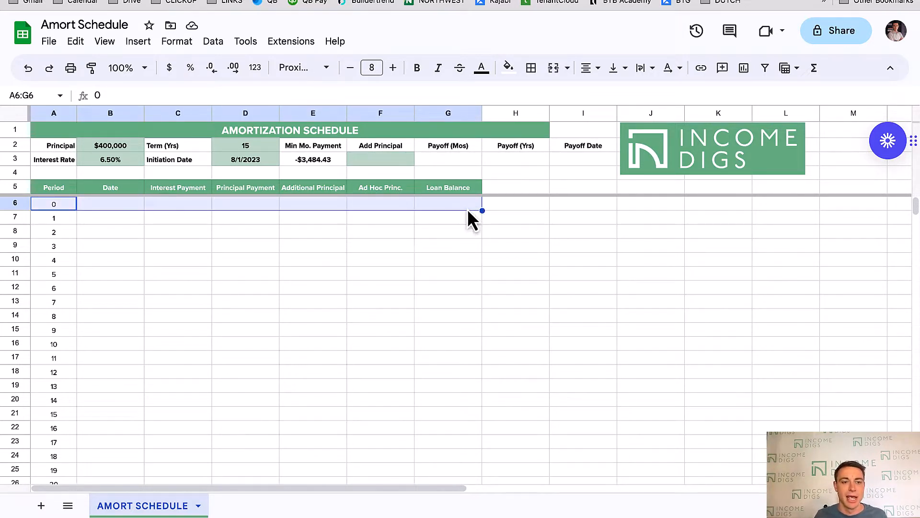
click(111, 205)
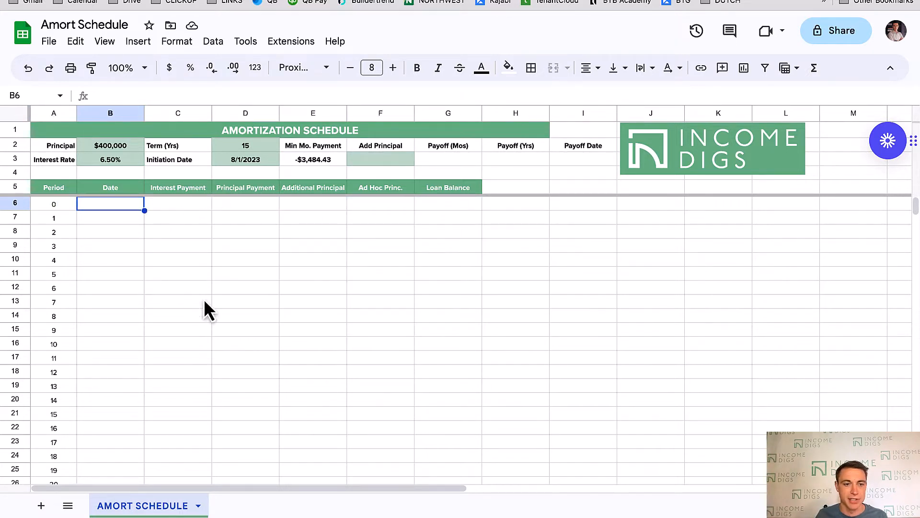
drag(55, 208, 453, 203)
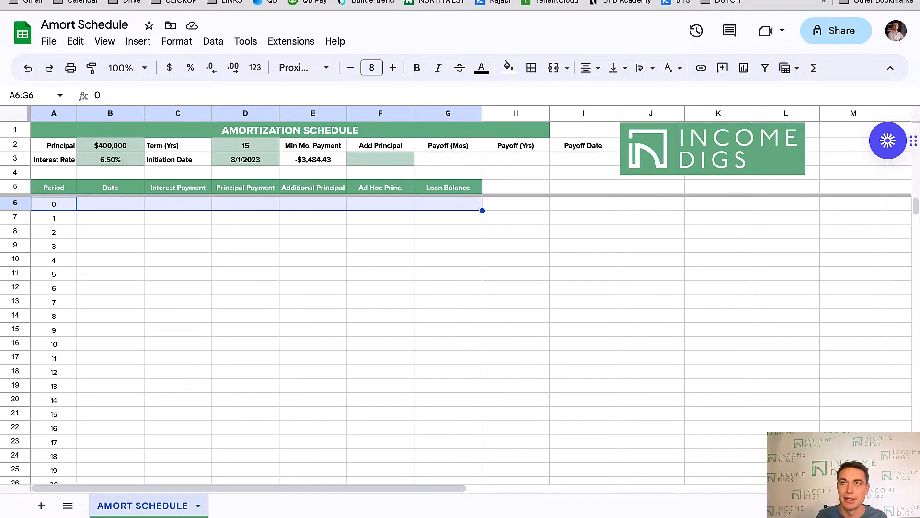
Set the period 0 date in B6 to reference the initiation date in D3.
click(115, 205)
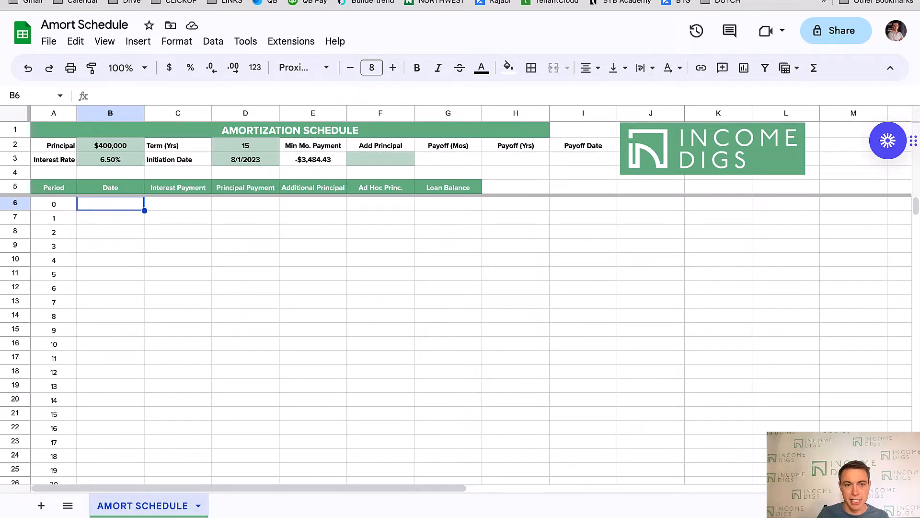
text(=)
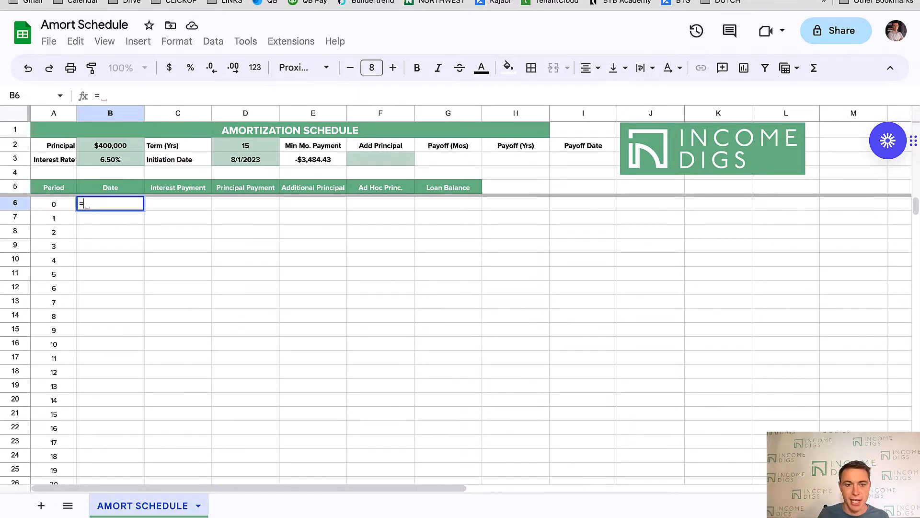
click(241, 163)
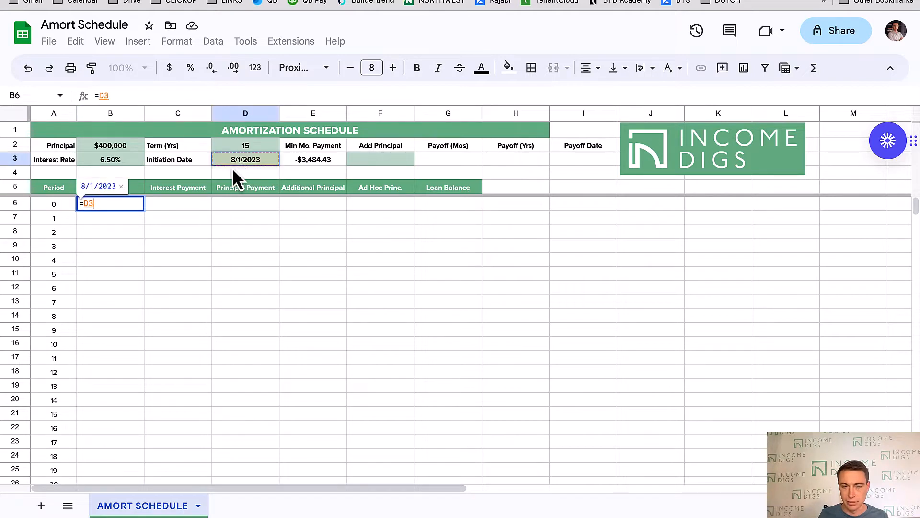
key(Return)
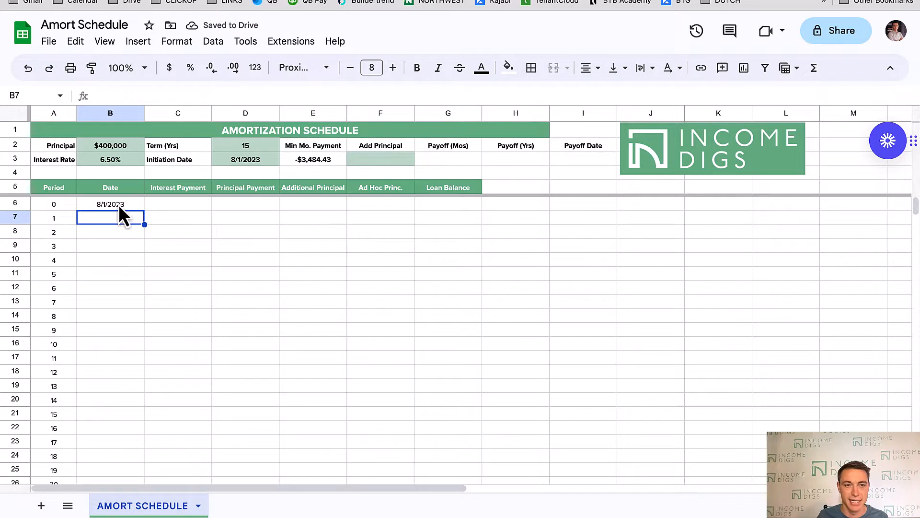
click(119, 203)
Enter 0 for the period 0 interest payment in C6 and principal payment in D6.
click(197, 202)
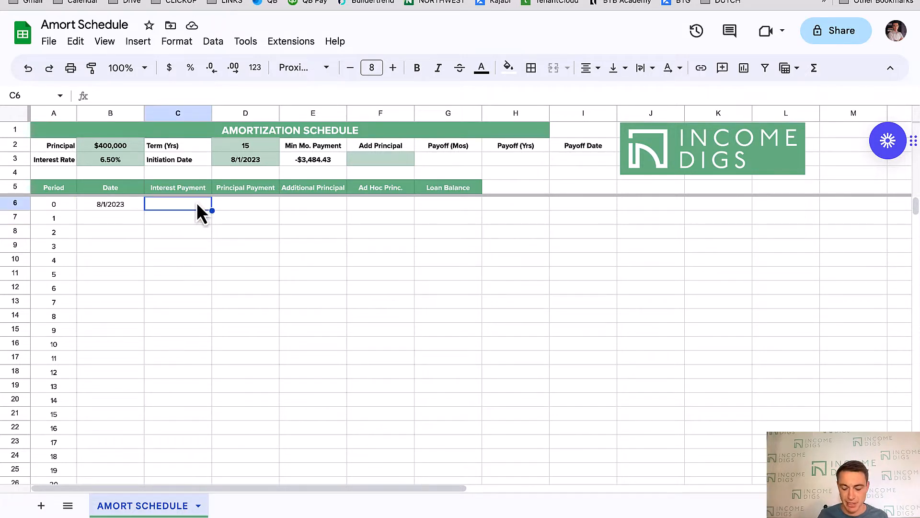
text(0)
key(Tab)
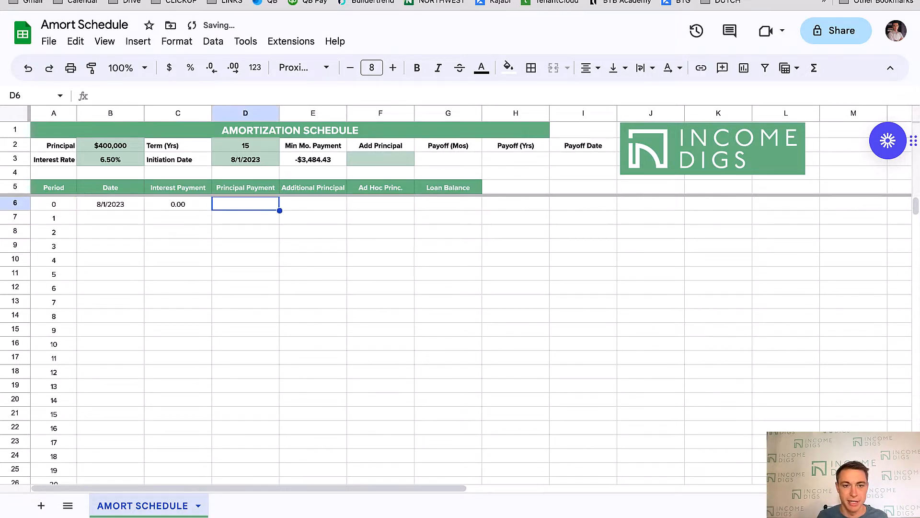
text(0)
key(Tab)
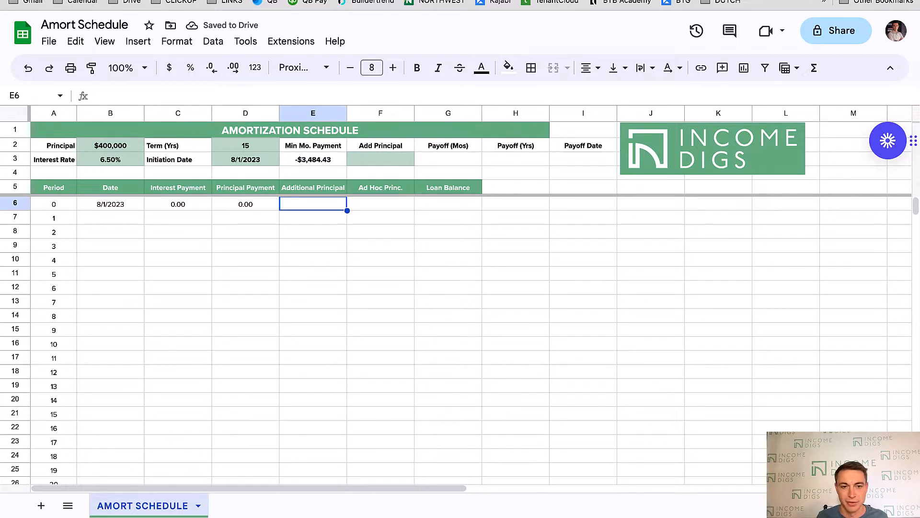
Set the period 0 loan balance in G6 to reference the principal in B2.
key(Tab)
key(Tab)
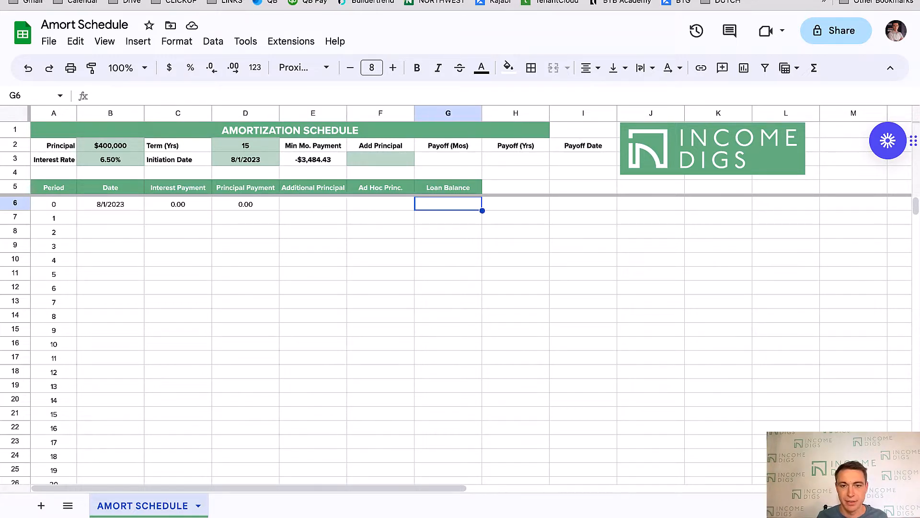
text(=)
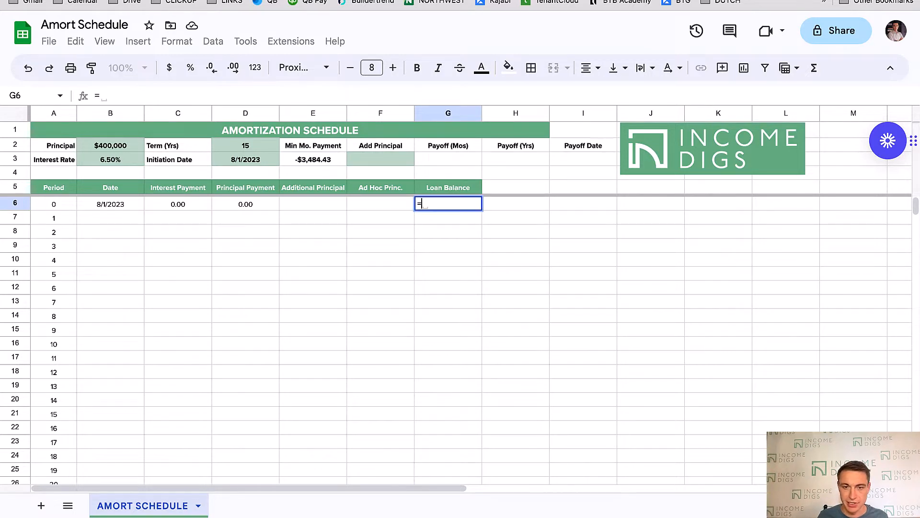
click(93, 146)
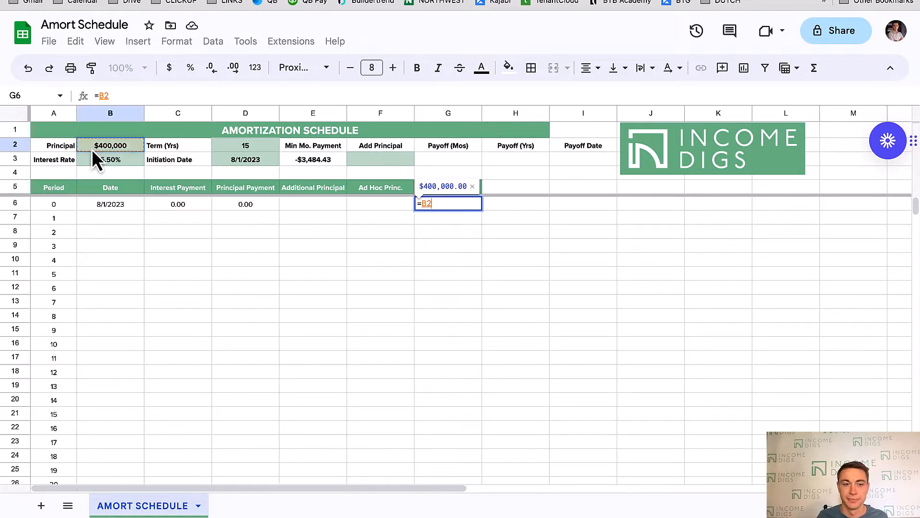
key(Return)
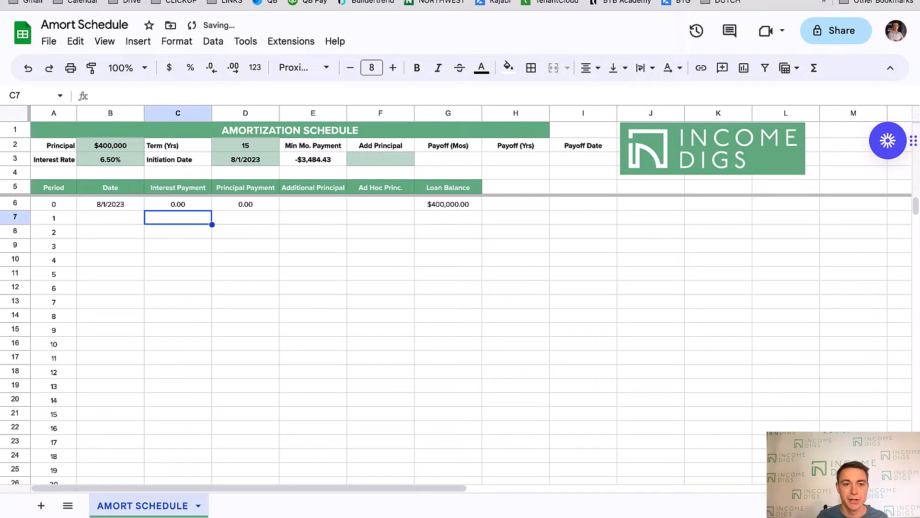
drag(98, 203, 436, 202)
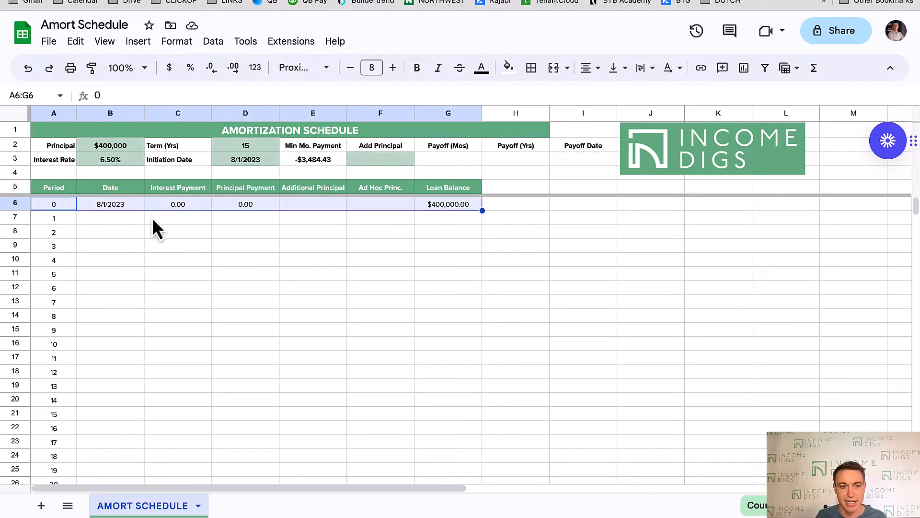
Begin a DATE formula in B7 for the period 1 date, with YEAR(B6) as the year.
click(132, 220)
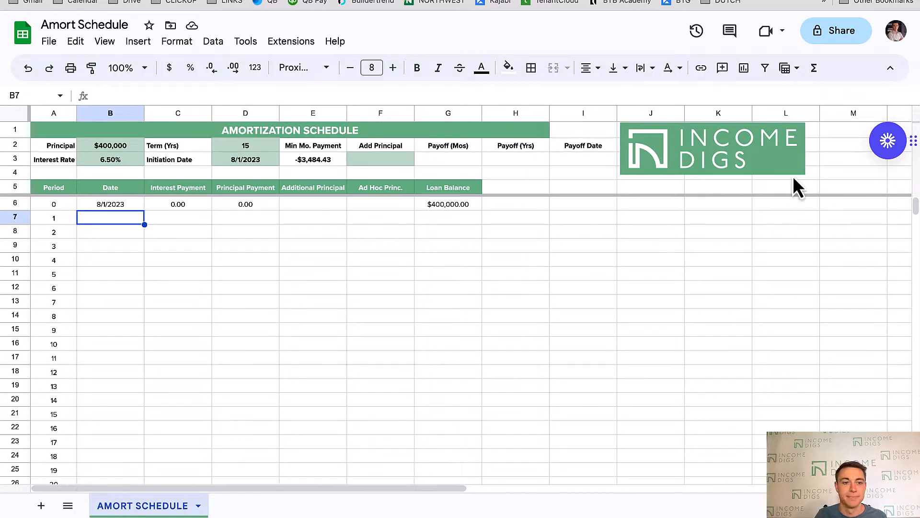
drag(110, 203, 91, 386)
click(103, 220)
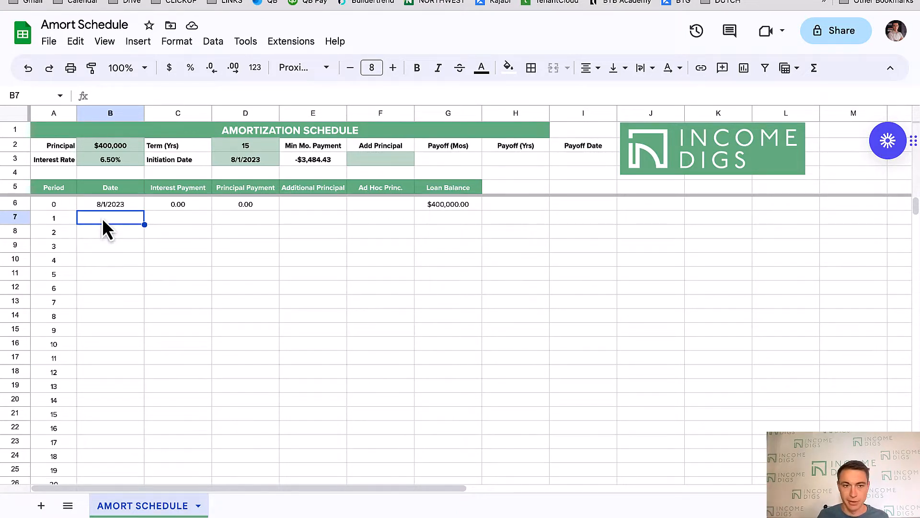
text(=date()
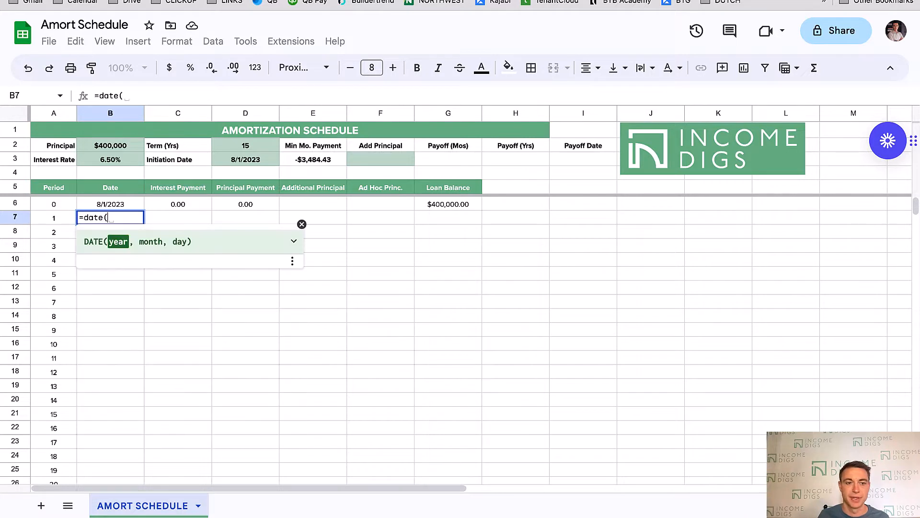
text(ye)
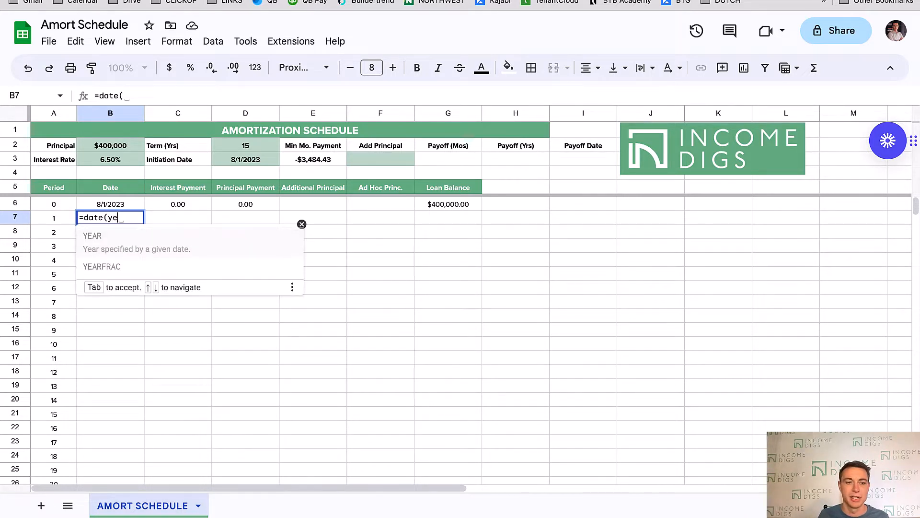
key(Tab)
key(Up)
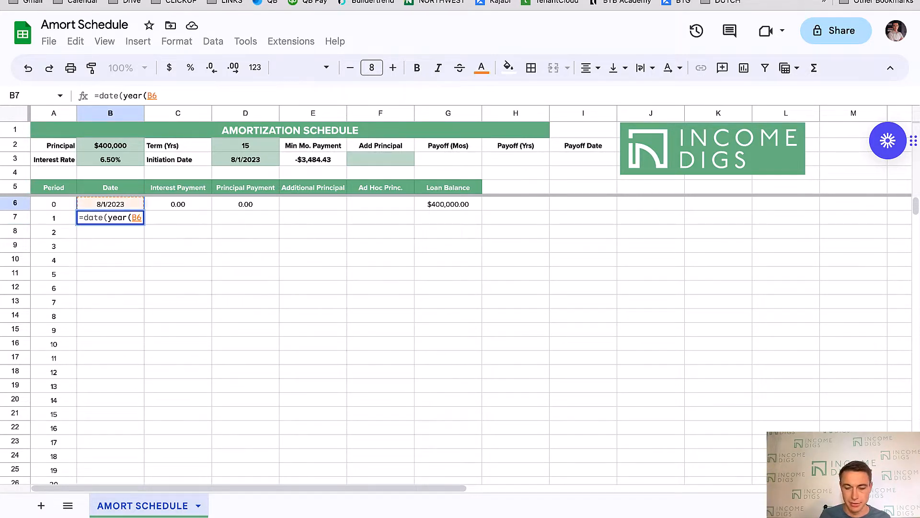
text())
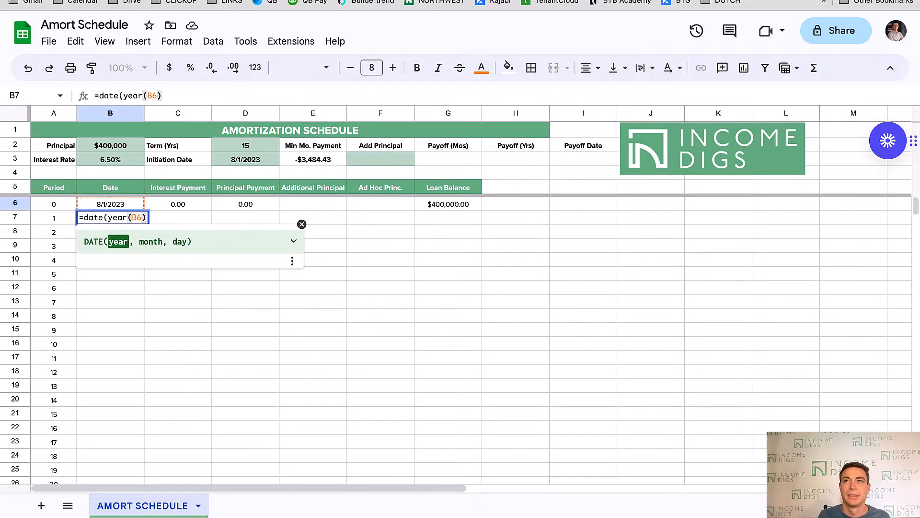
Complete the DATE formula in B7 with MONTH(B6)+1 as the month and DAY(B6) as the day.
text(,month()
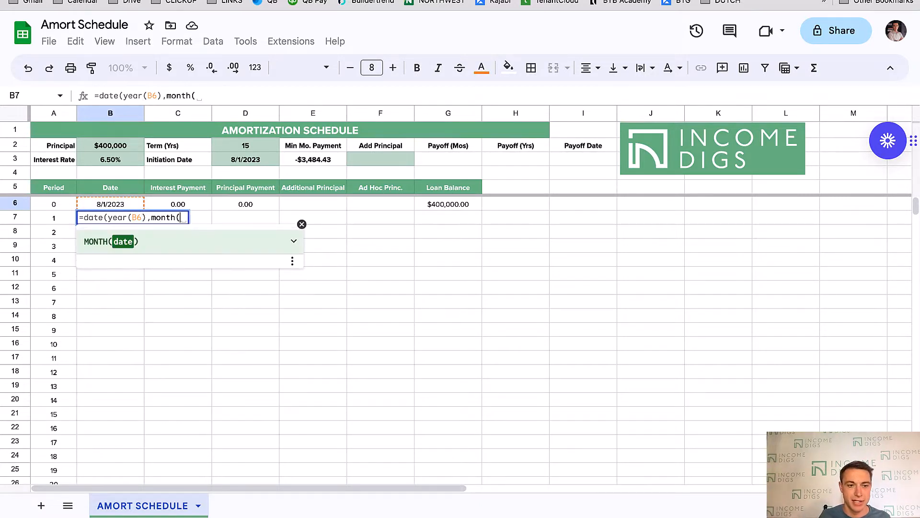
key(Up)
text()+)
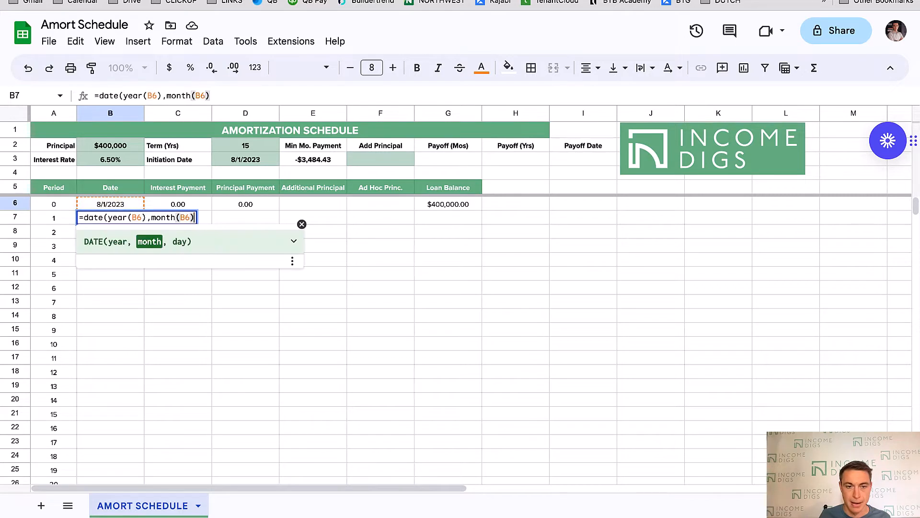
text(1)
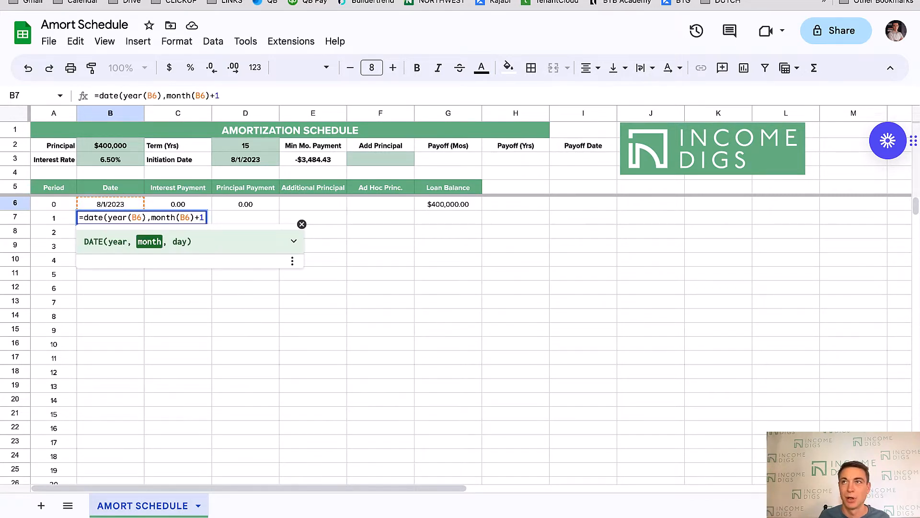
text(,day)
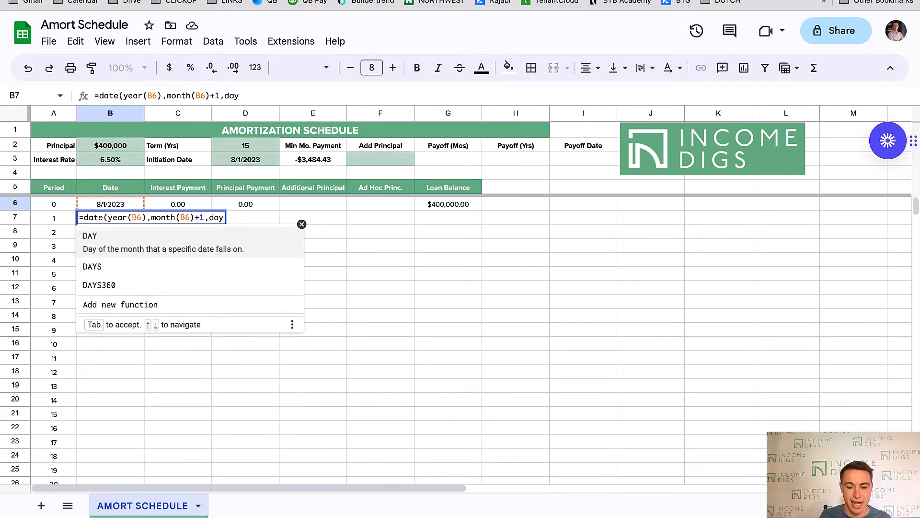
text((B6)
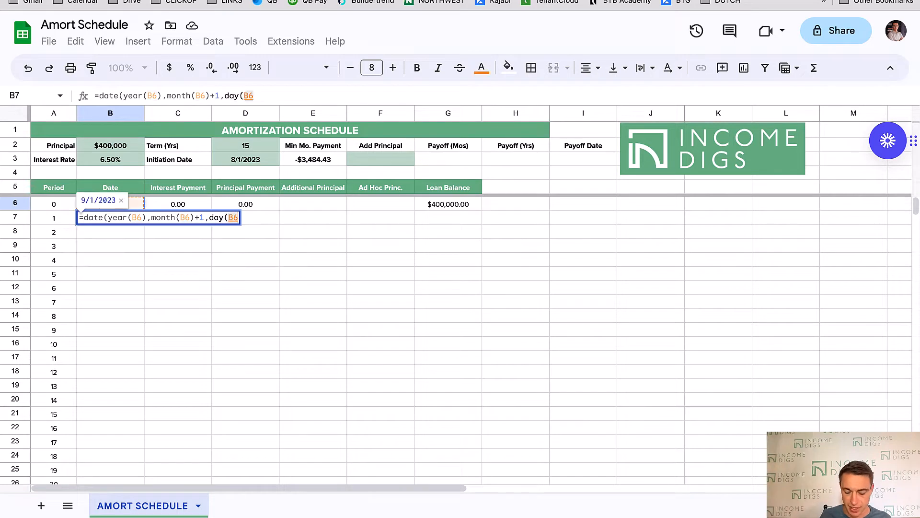
text())
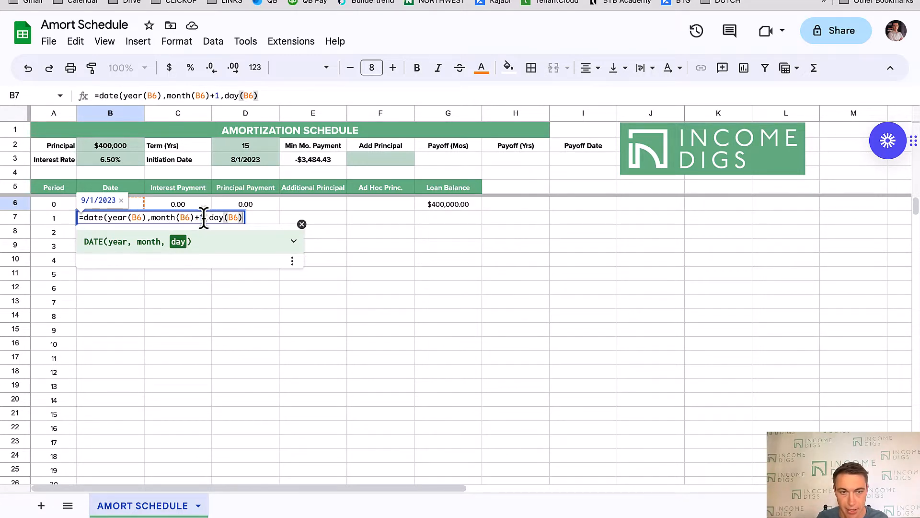
key(Return)
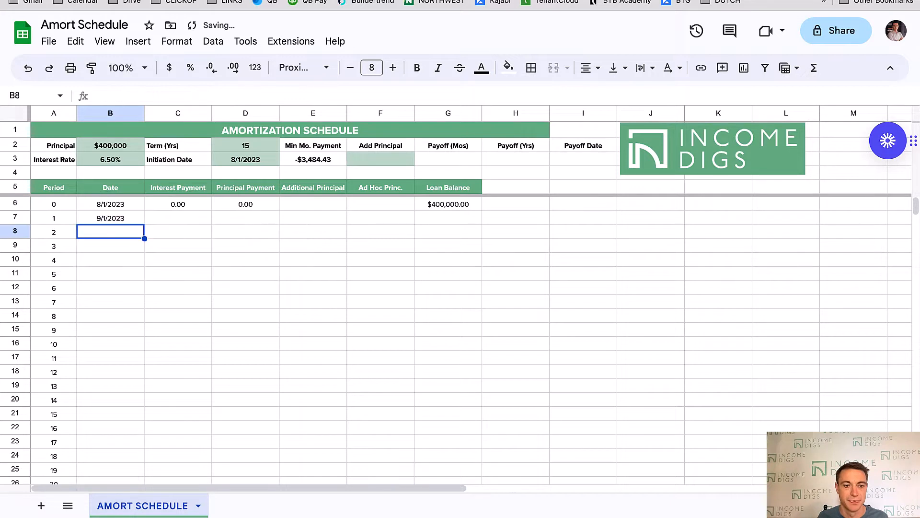
Fill the date formula from B7 down the Date column for all periods and check how the dates roll over at year-end.
click(133, 221)
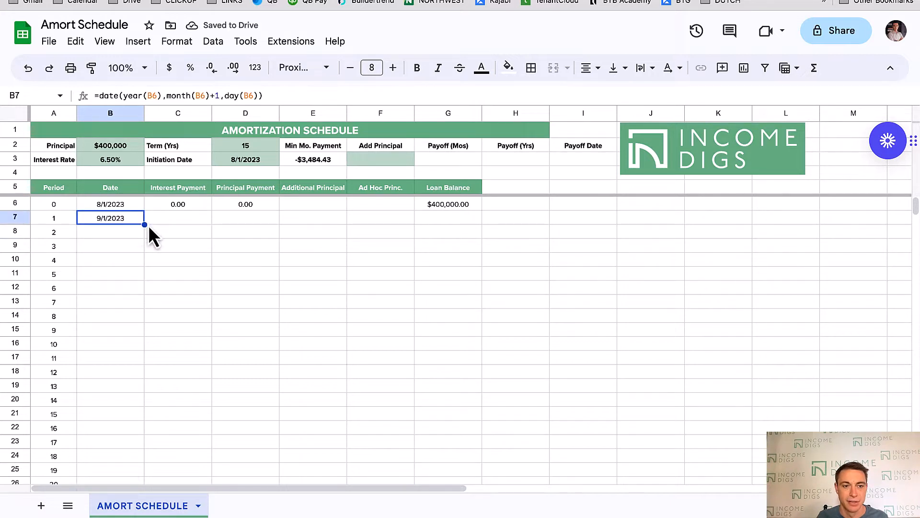
drag(145, 224, 134, 254)
click(130, 253)
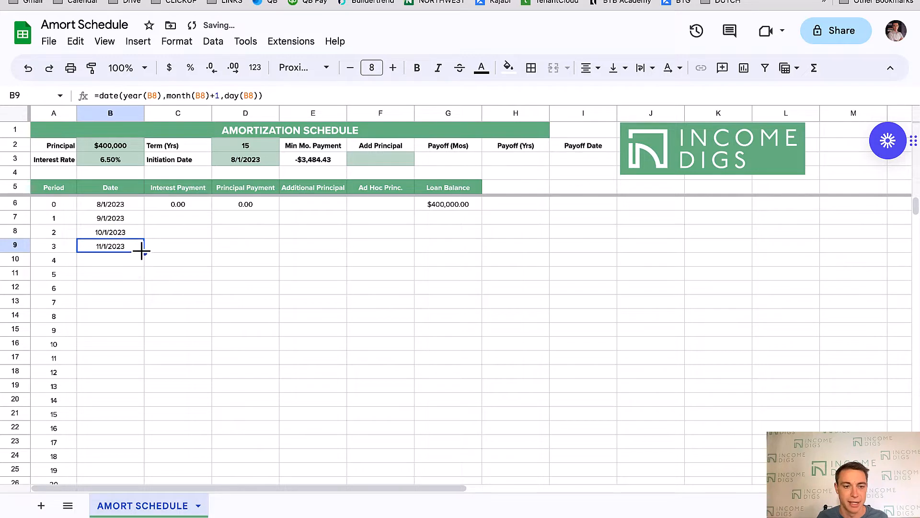
double_click(142, 251)
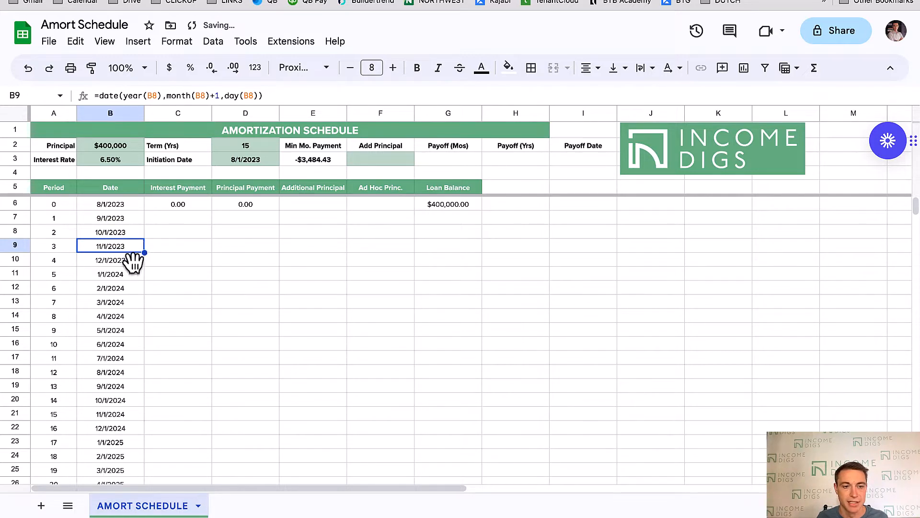
click(116, 274)
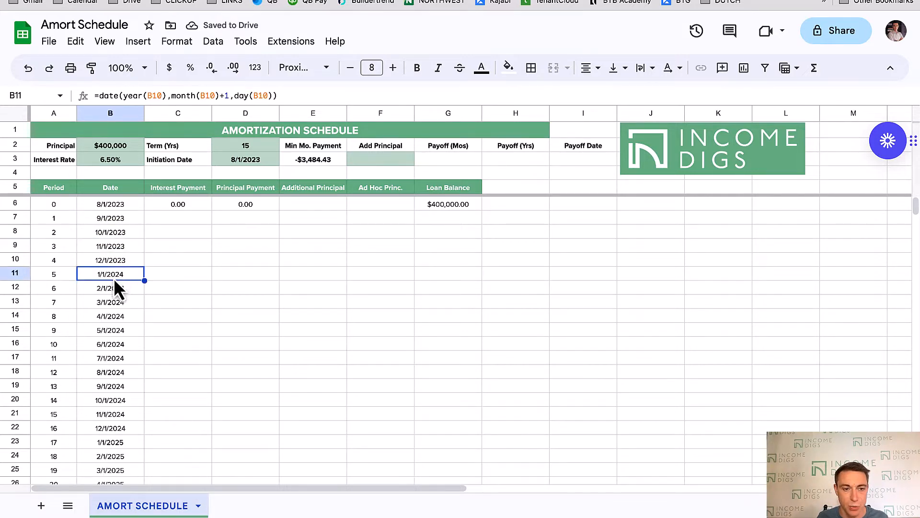
click(114, 258)
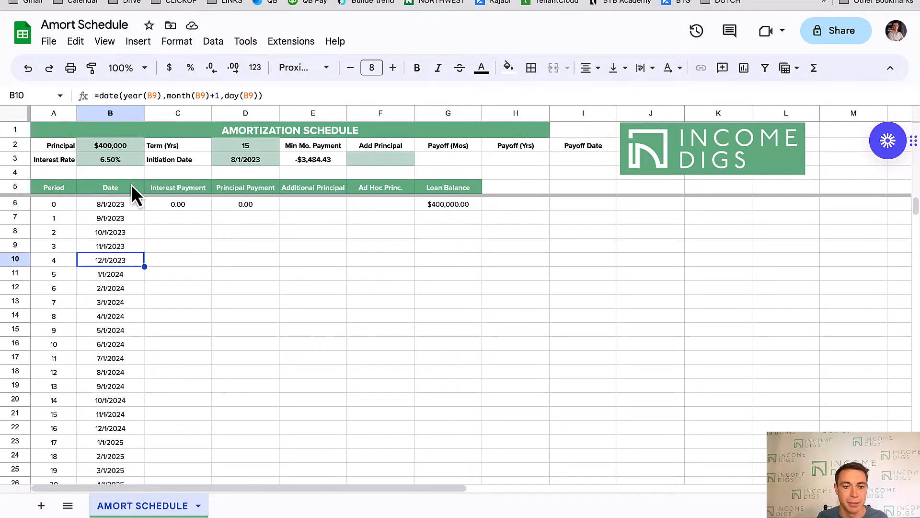
drag(120, 263, 118, 277)
click(117, 276)
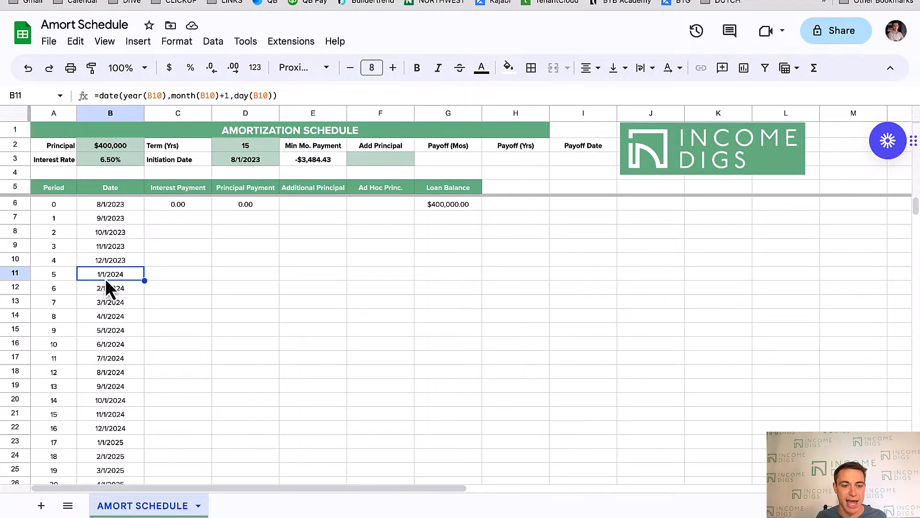
scroll(107, 330, down, 20)
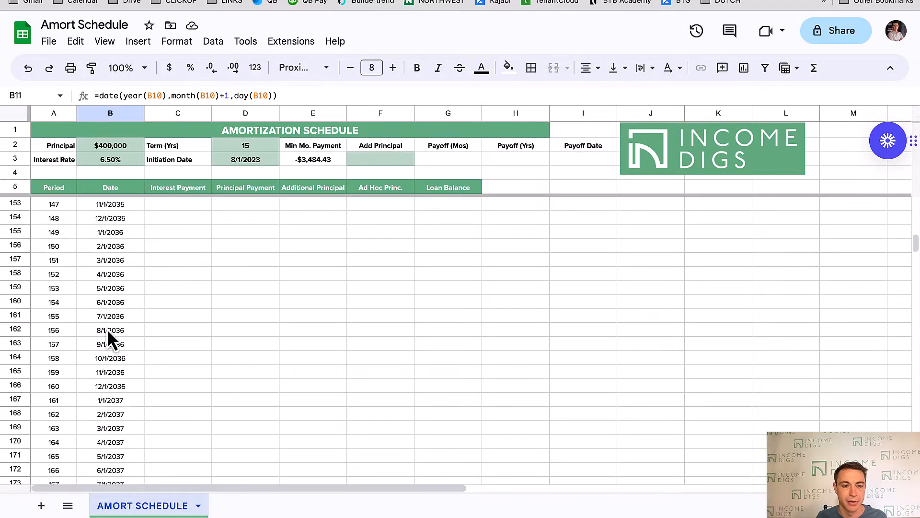
scroll(108, 328, up, 20)
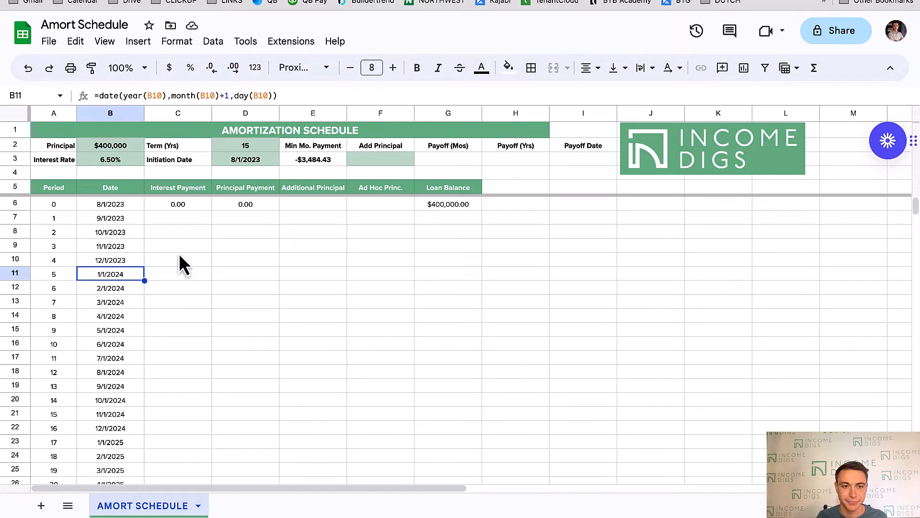
Enter the period 1 interest formula =G6*B3/12 in C7, using the prior loan balance and the annual interest rate.
click(182, 220)
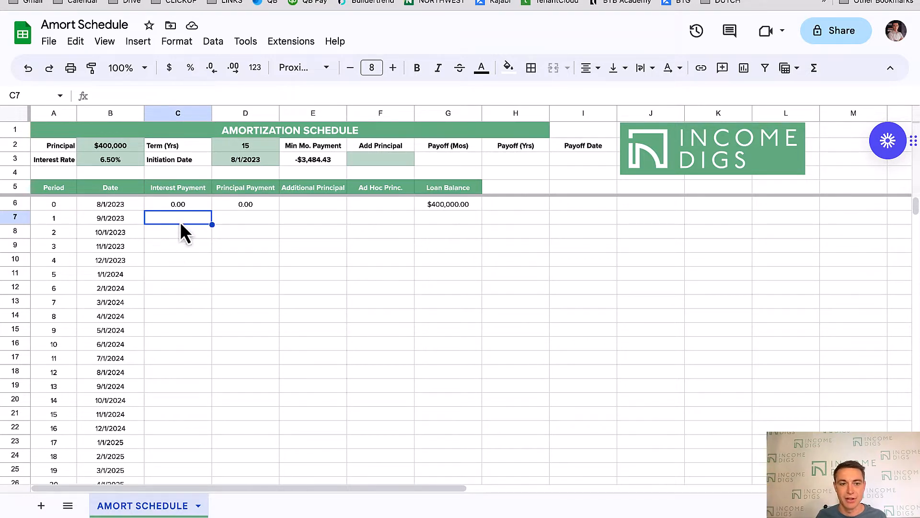
text(=)
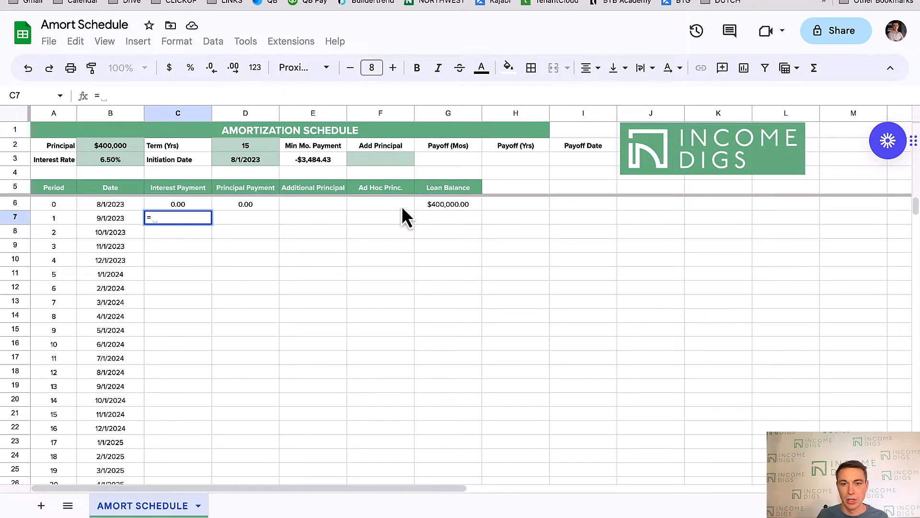
click(464, 206)
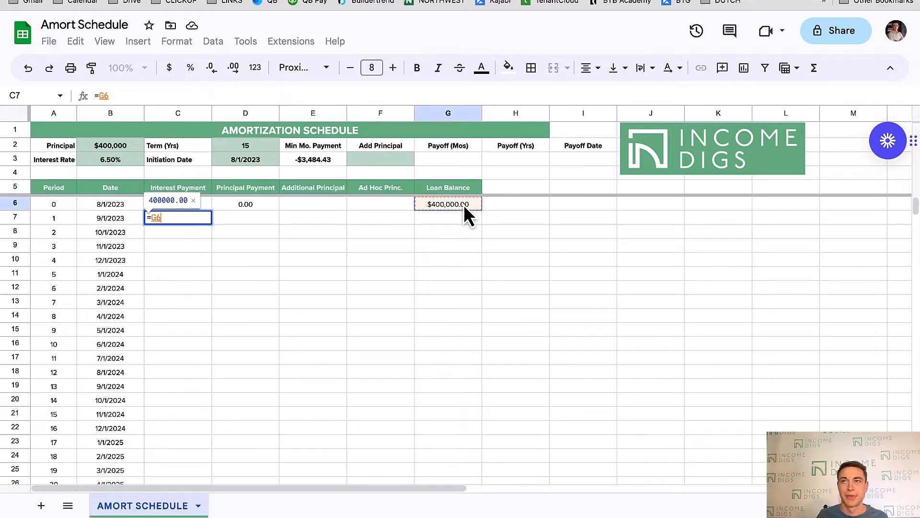
text(*)
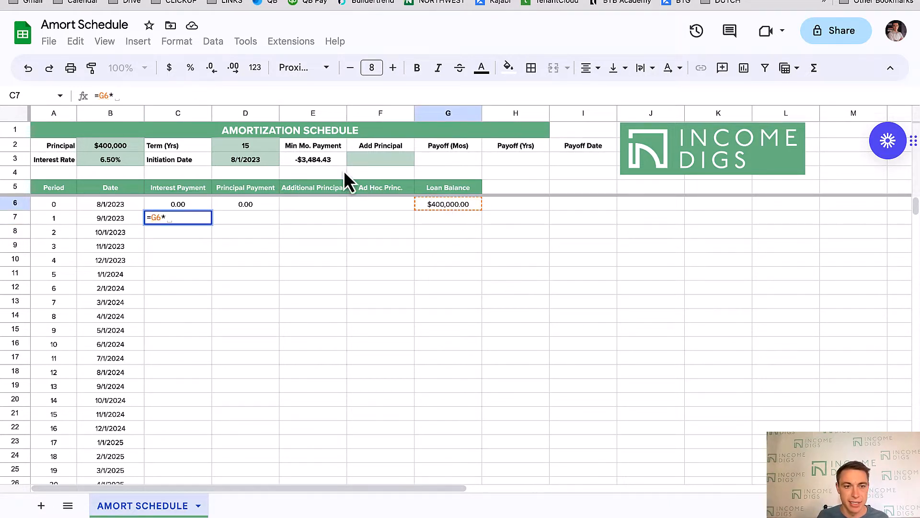
click(108, 163)
text(/12)
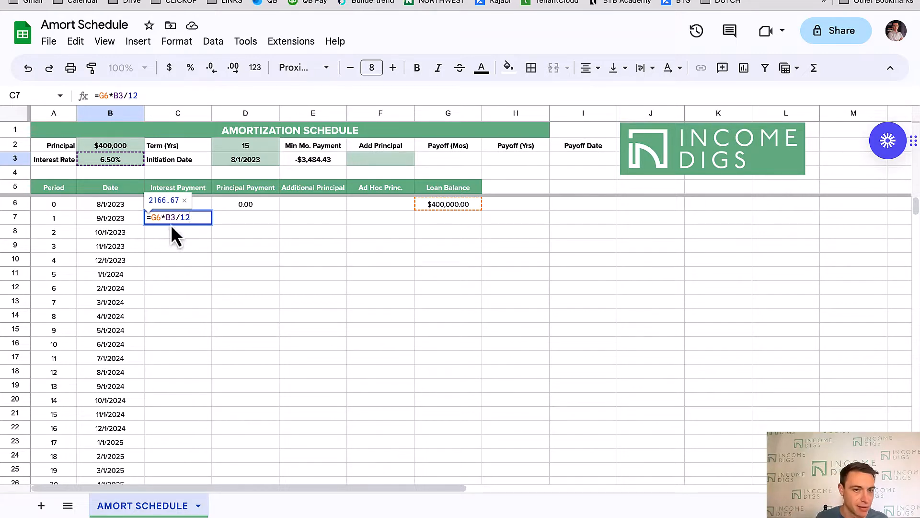
Reduce the formula in C7 to =B3/12 to check the monthly rate as a percentage, and undo the percent format.
double_click(157, 217)
key(Delete)
key(Delete)
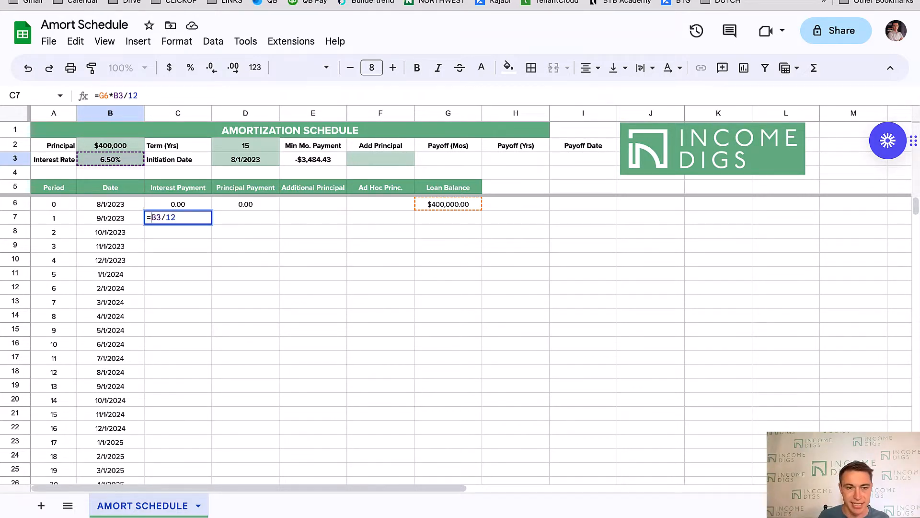
key(Return)
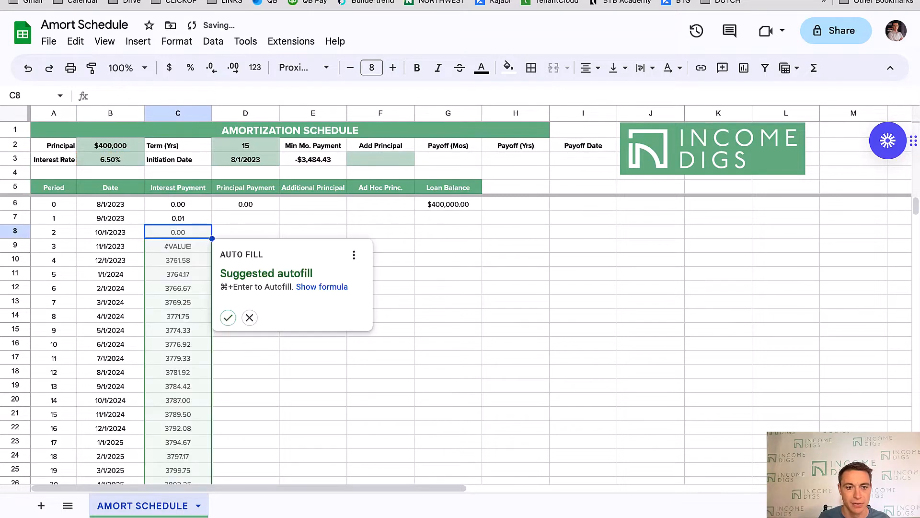
key(Up)
click(190, 67)
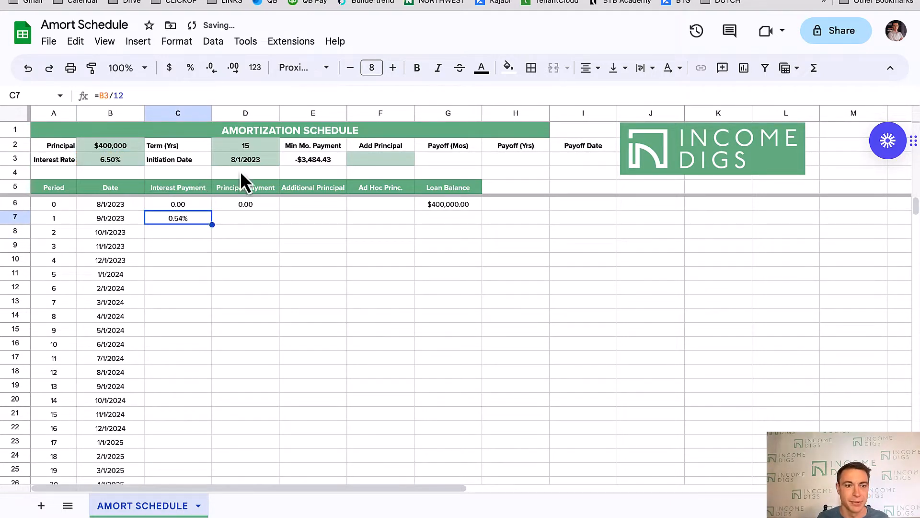
key(ctrl+z)
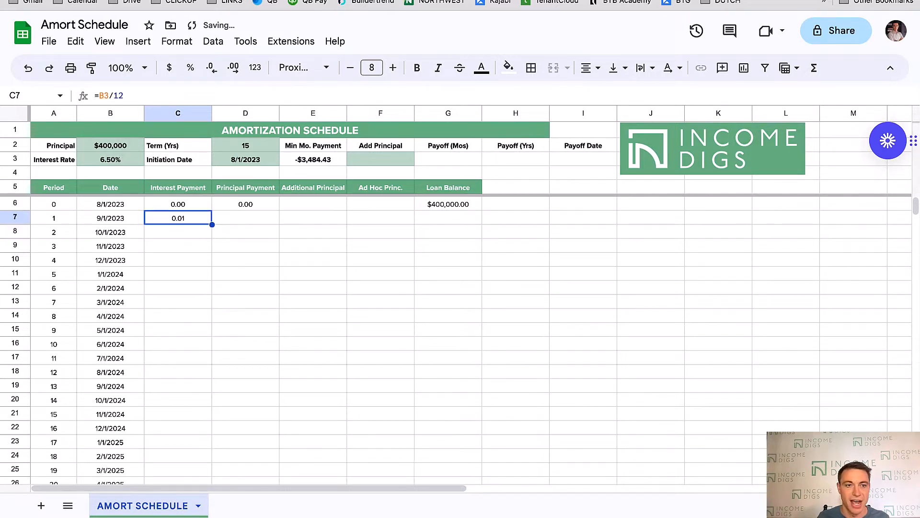
Change the interest formula in C7 to =-G6*B3/12 so the loan balance is multiplied in and the payment is negative.
click(99, 96)
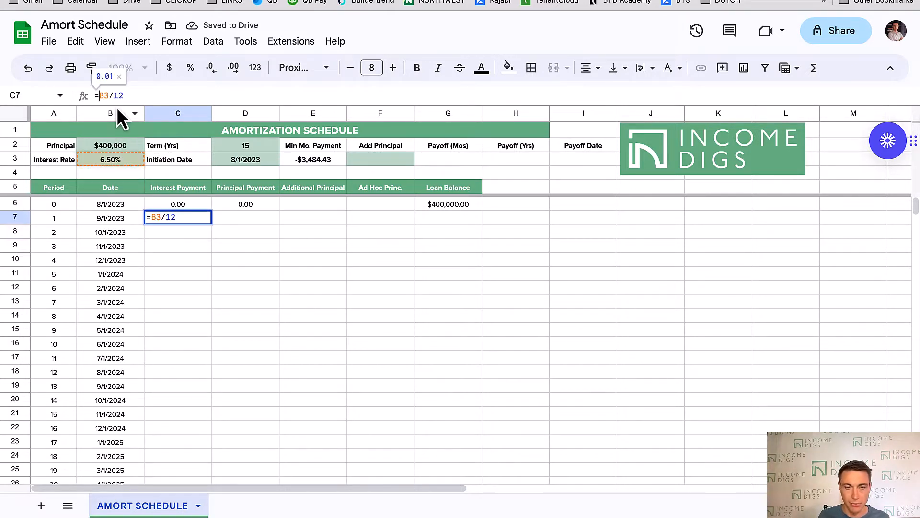
text(*)
click(460, 210)
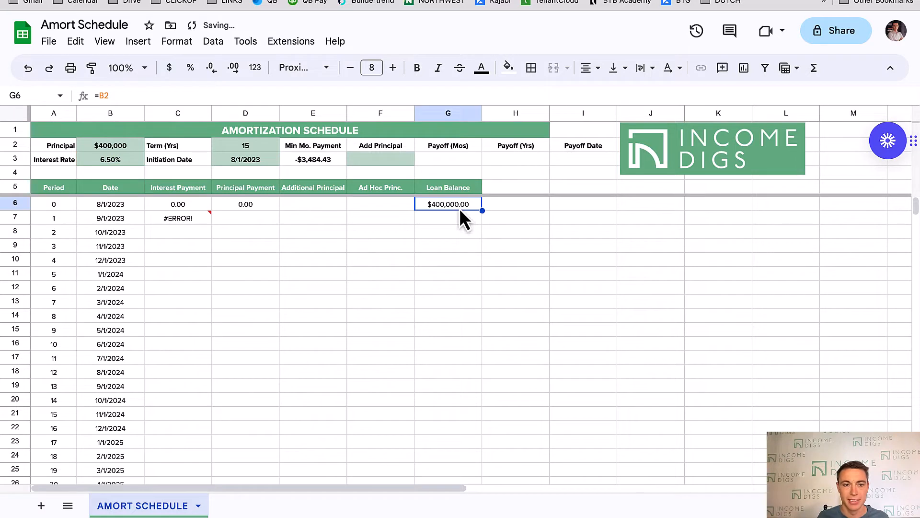
click(199, 218)
click(99, 95)
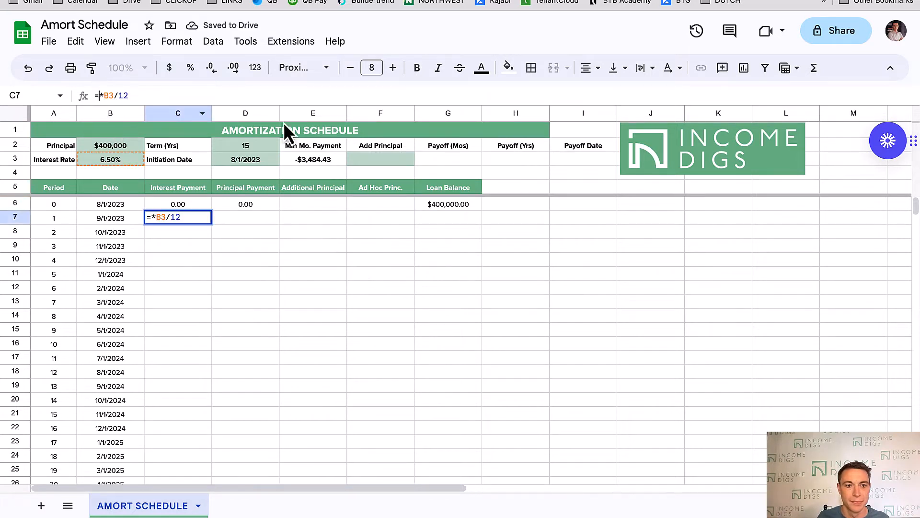
text(g6)
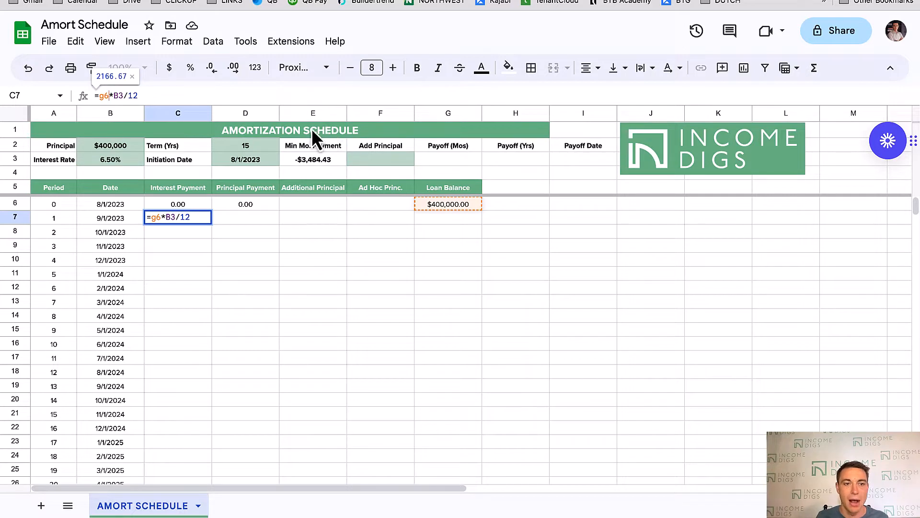
click(99, 96)
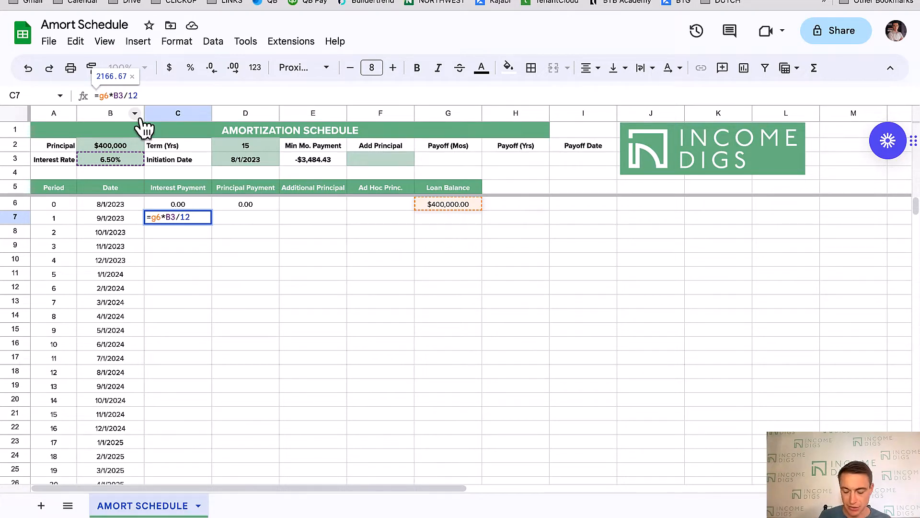
text(-)
key(Return)
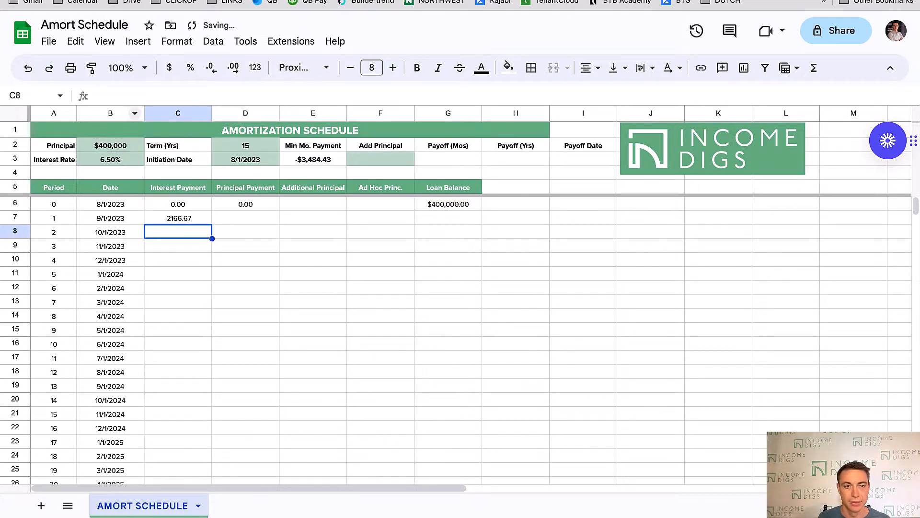
Apply the Number format with a thousands separator to the period 1 interest payment in C7.
key(Up)
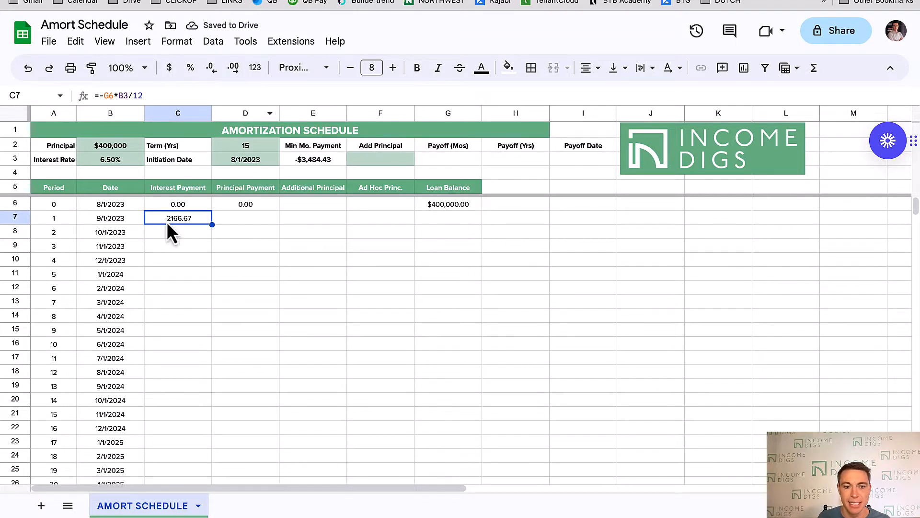
click(255, 68)
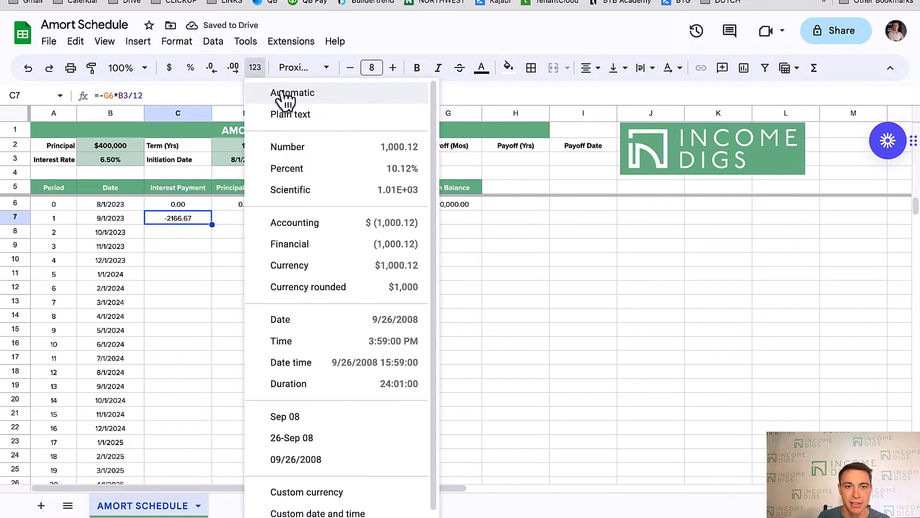
click(293, 147)
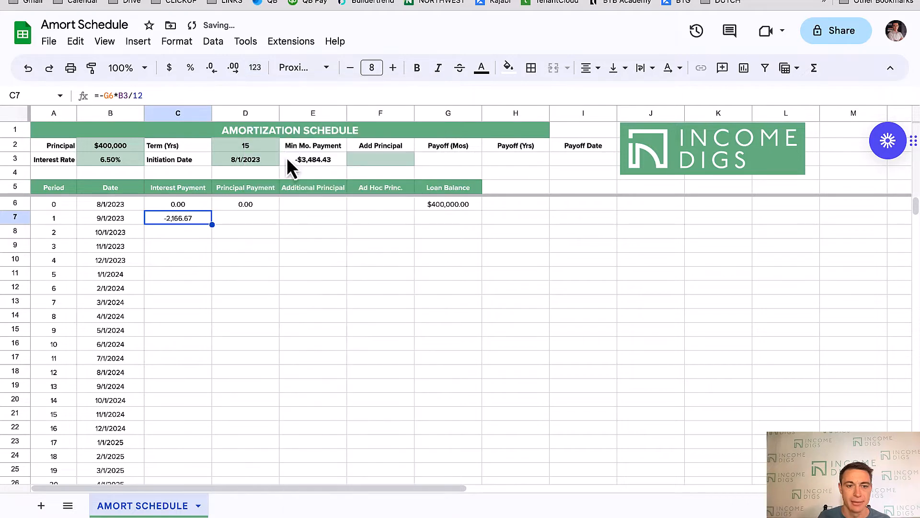
Rename the Principal Payment column header in D5 to "MIN Princ Pay".
click(254, 222)
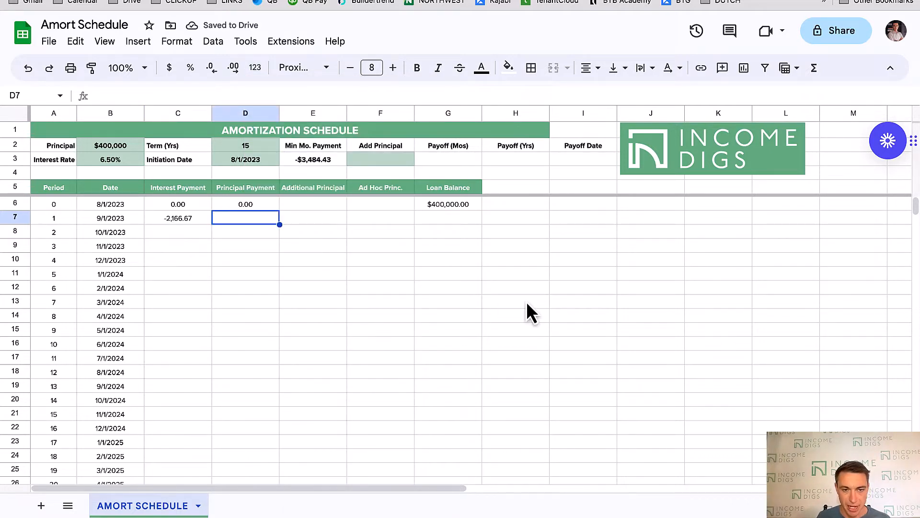
key(Up)
key(Up)
key(Up)
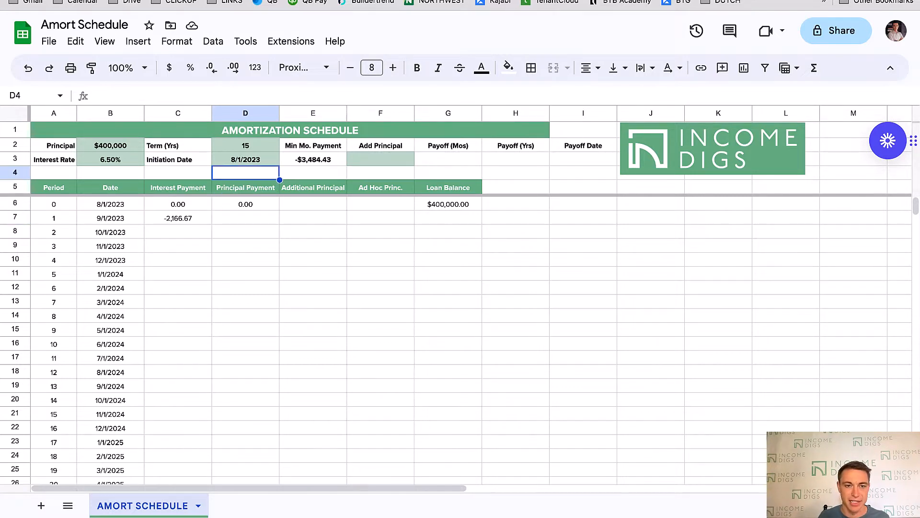
key(Down)
text(min)
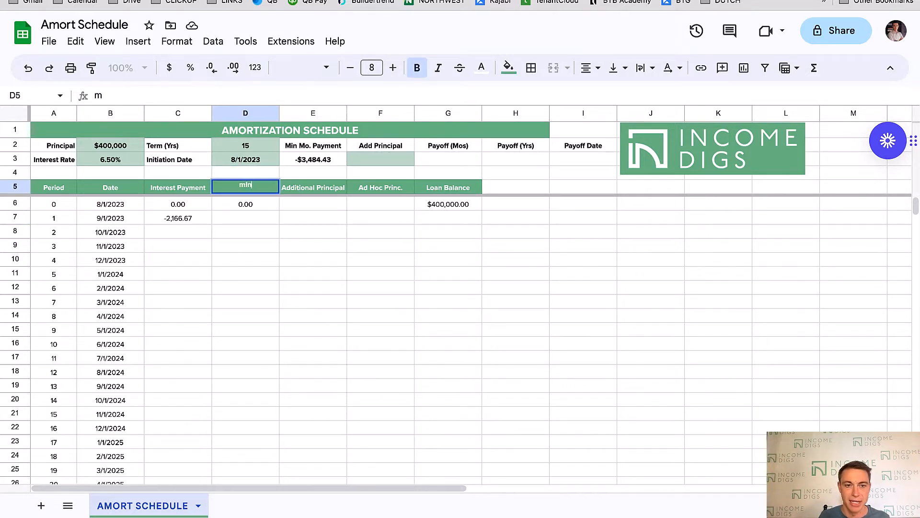
key(BackSpace)
key(BackSpace)
key(BackSpace)
text(MIN Pr)
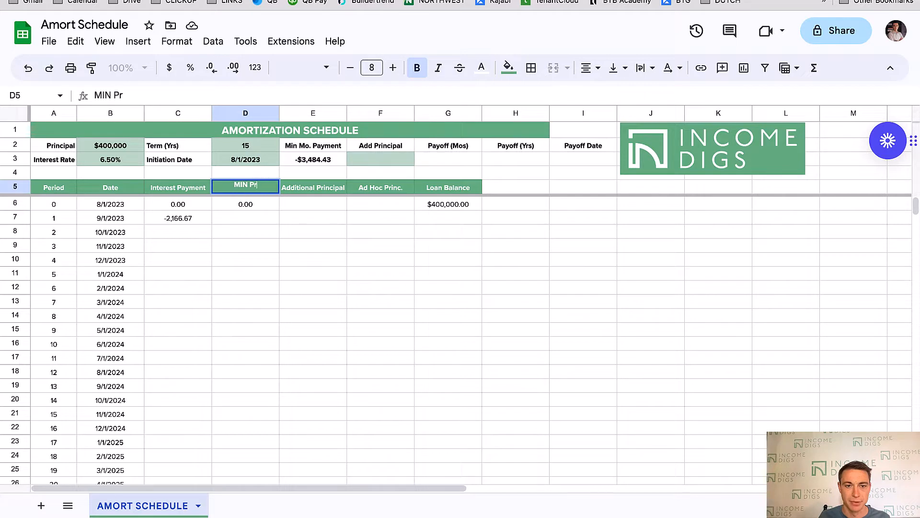
text(inc Pay)
key(Return)
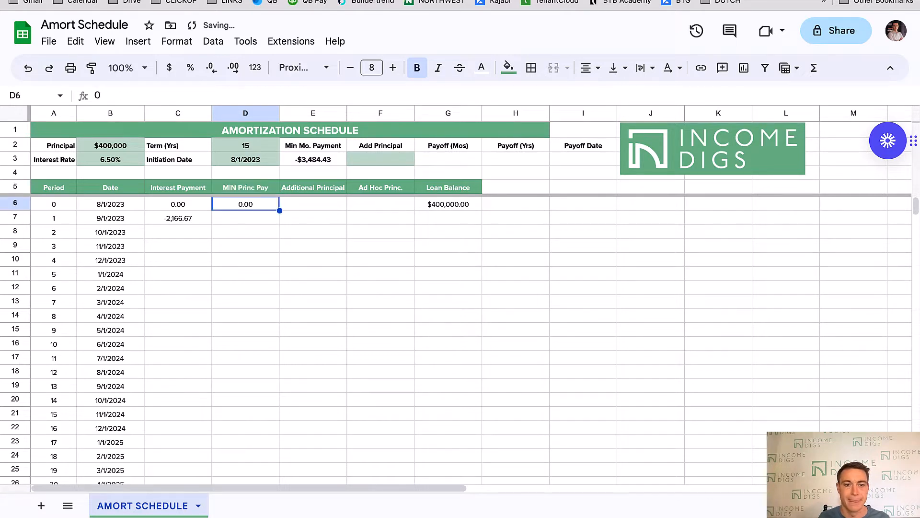
Enter =E3-C7 in D7 so the period 1 minimum principal is the minimum monthly payment minus the interest payment.
key(Down)
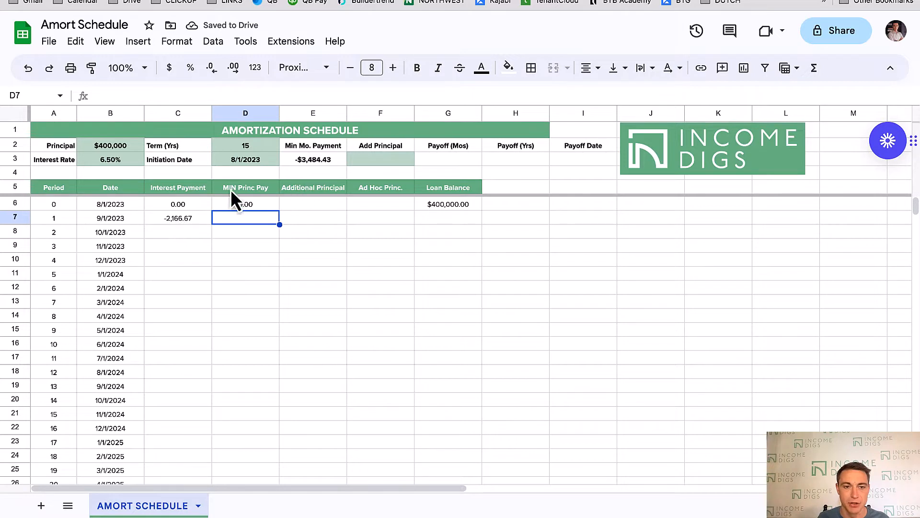
click(323, 160)
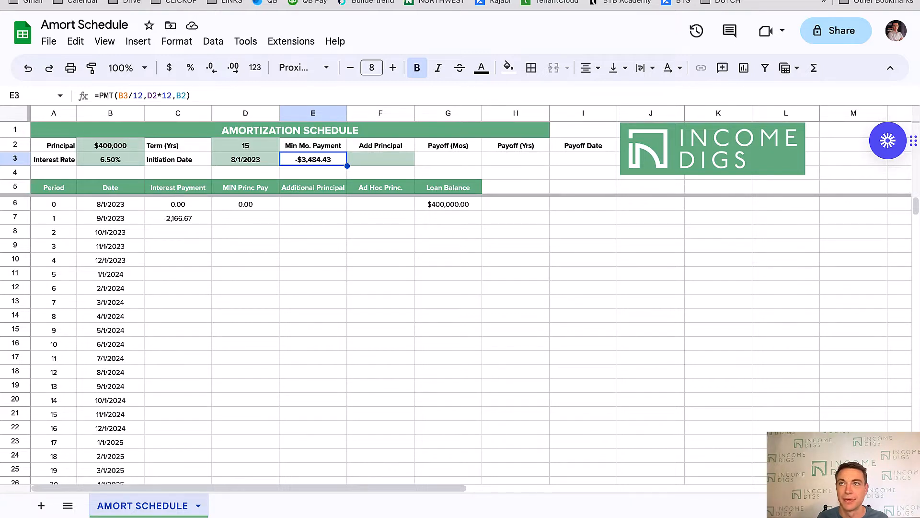
click(234, 217)
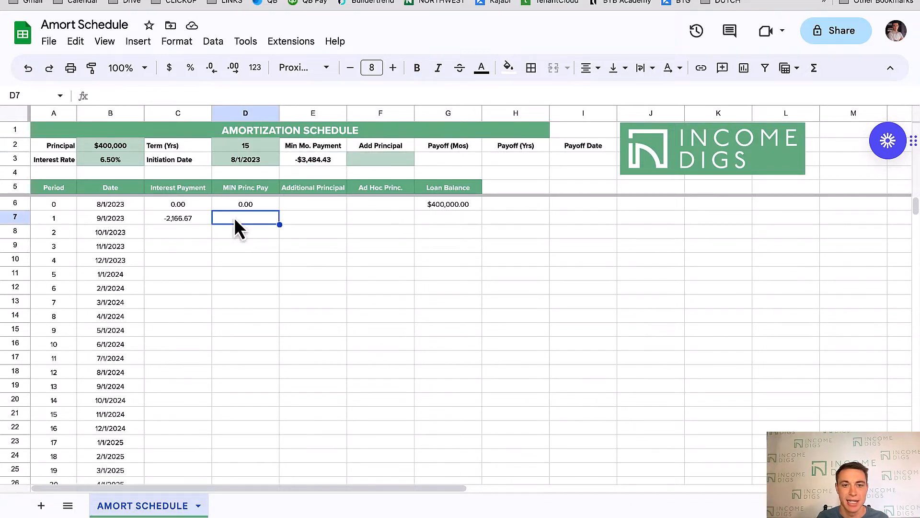
text(=)
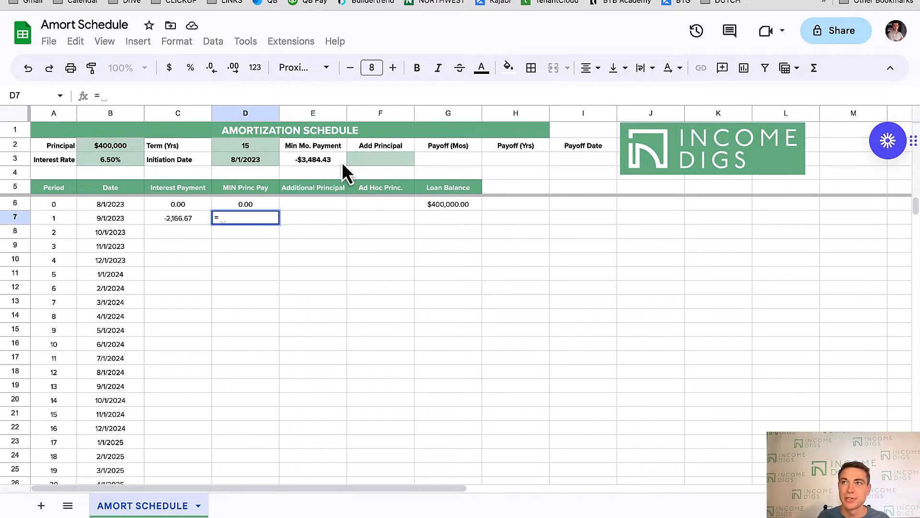
click(324, 162)
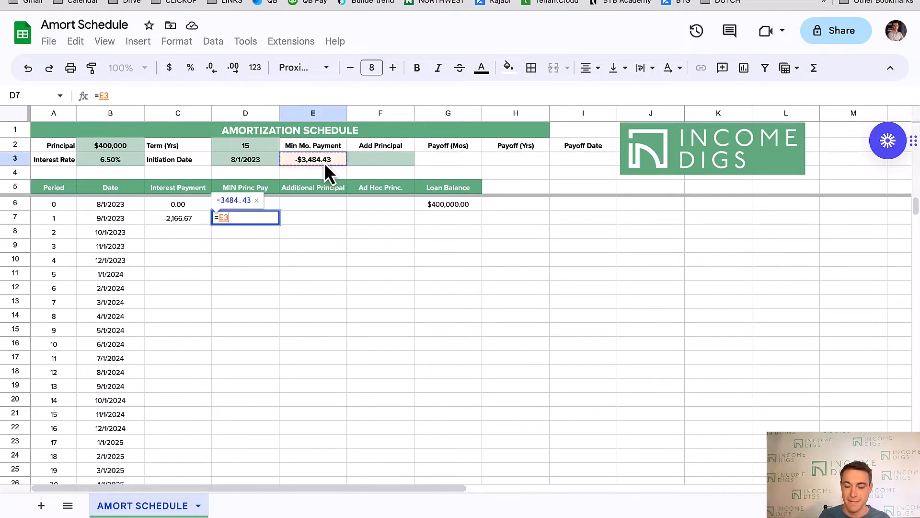
text(-)
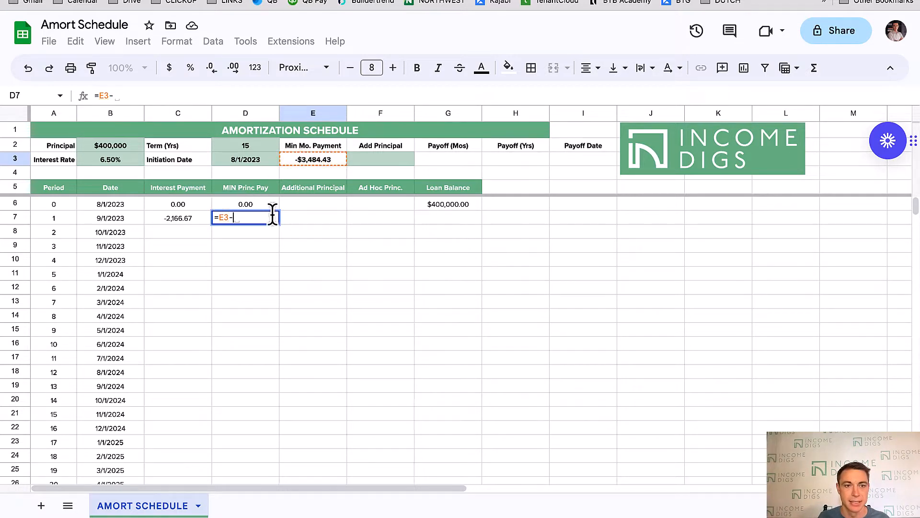
click(172, 221)
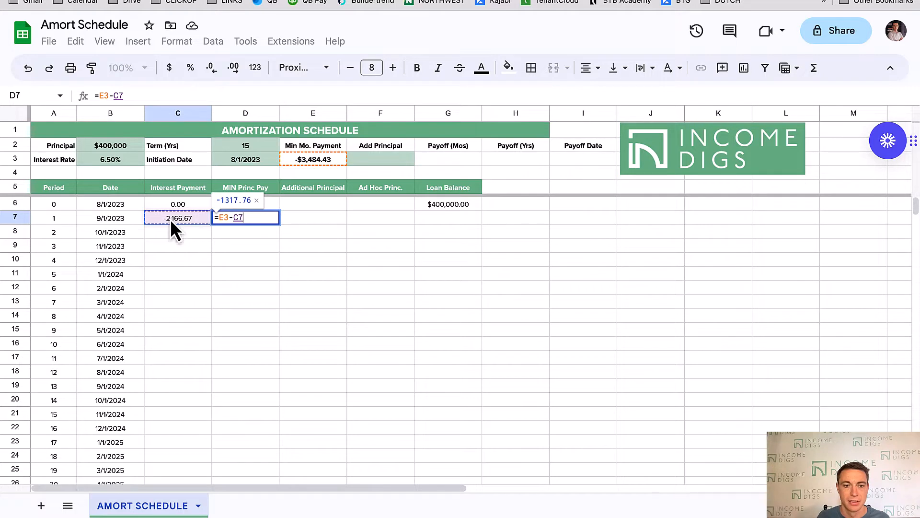
key(Return)
key(Up)
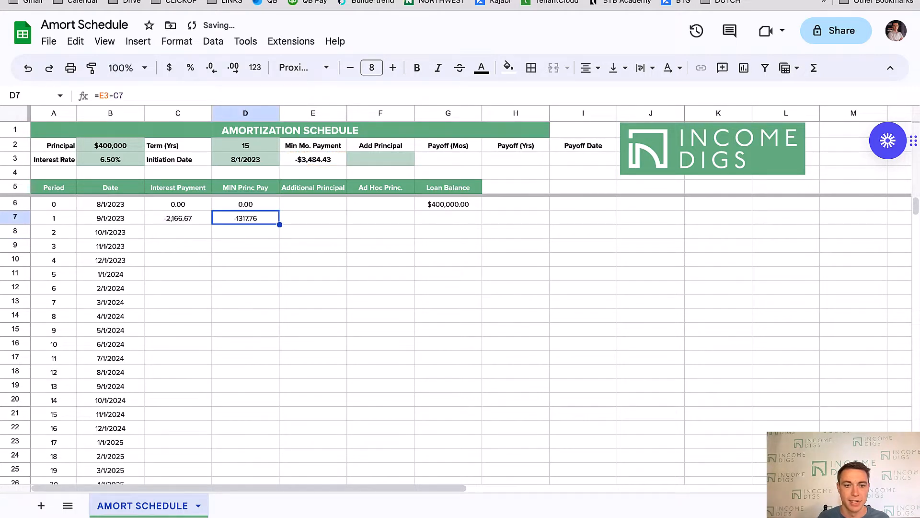
Copy the number format from C7 to D7 and check the sum of the two cells against the minimum monthly payment.
click(197, 222)
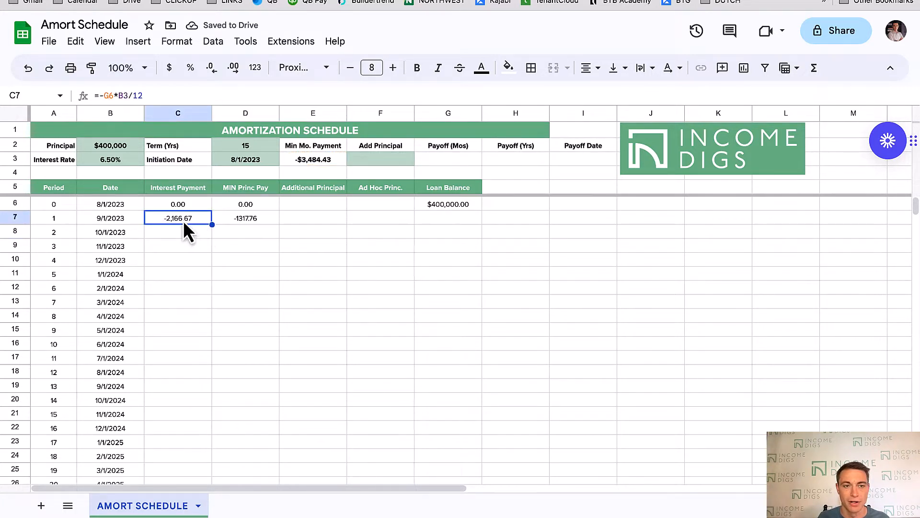
click(91, 68)
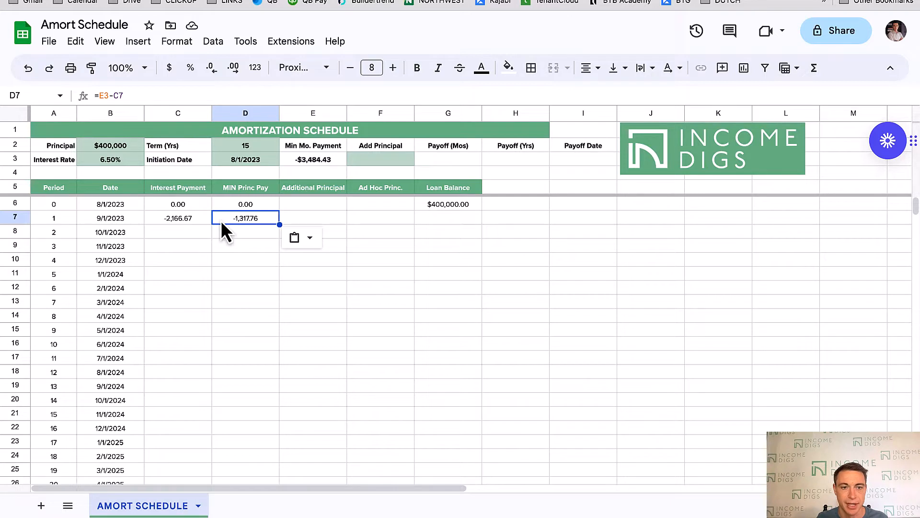
drag(192, 219, 240, 217)
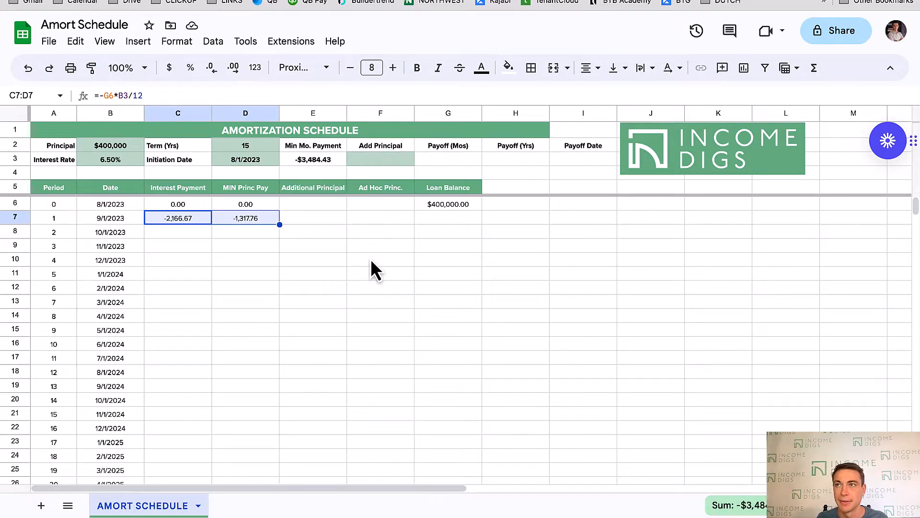
Enter =G6+D7 in G7 so the period 1 loan balance is the previous balance plus the minimum principal payment.
click(299, 221)
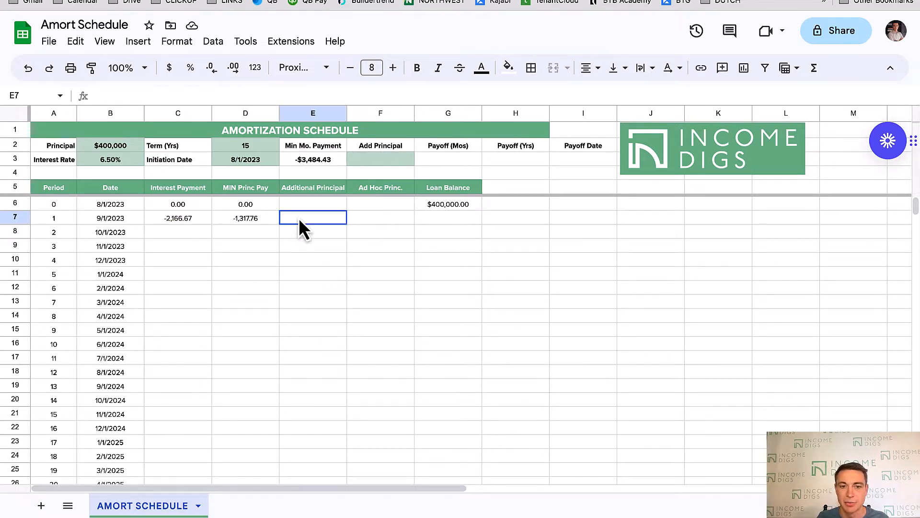
click(394, 222)
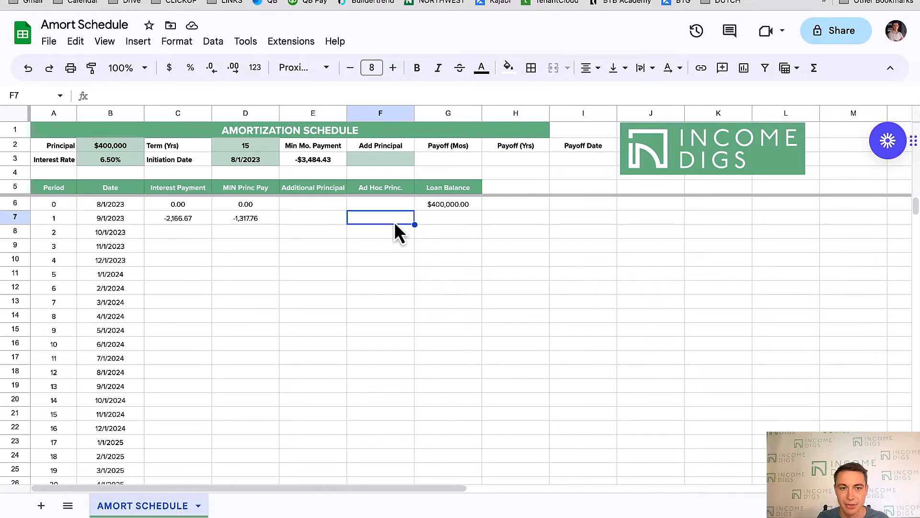
click(461, 220)
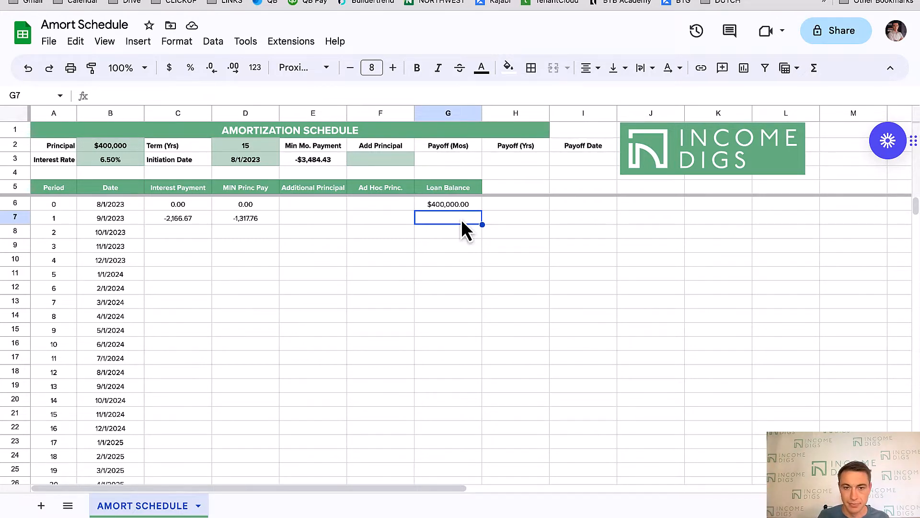
text(=)
key(Up)
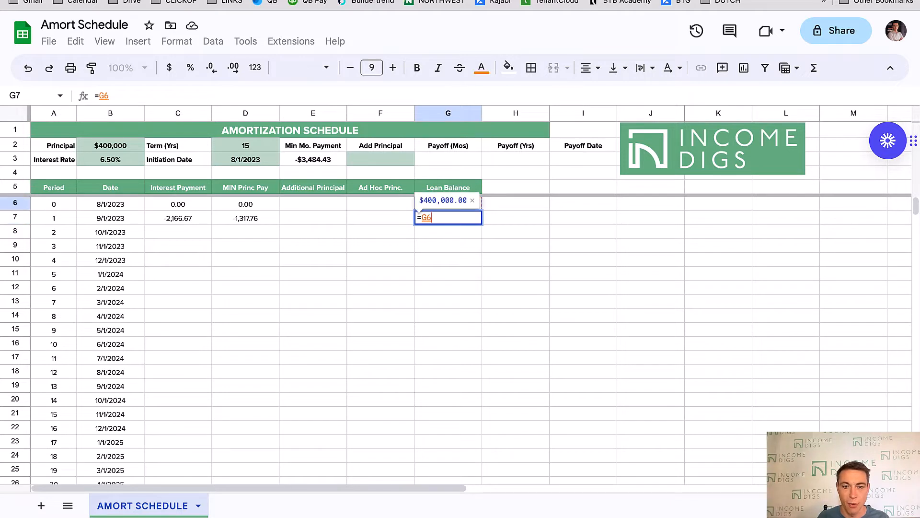
text(+)
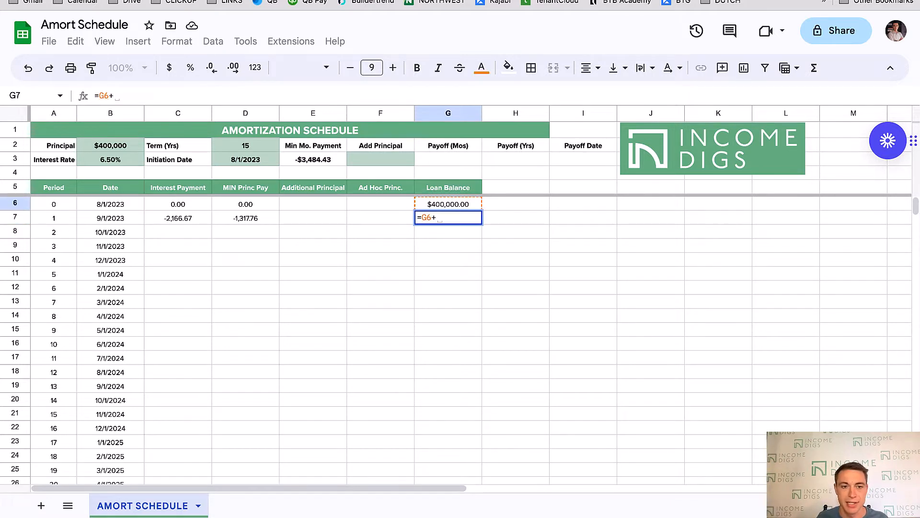
click(252, 221)
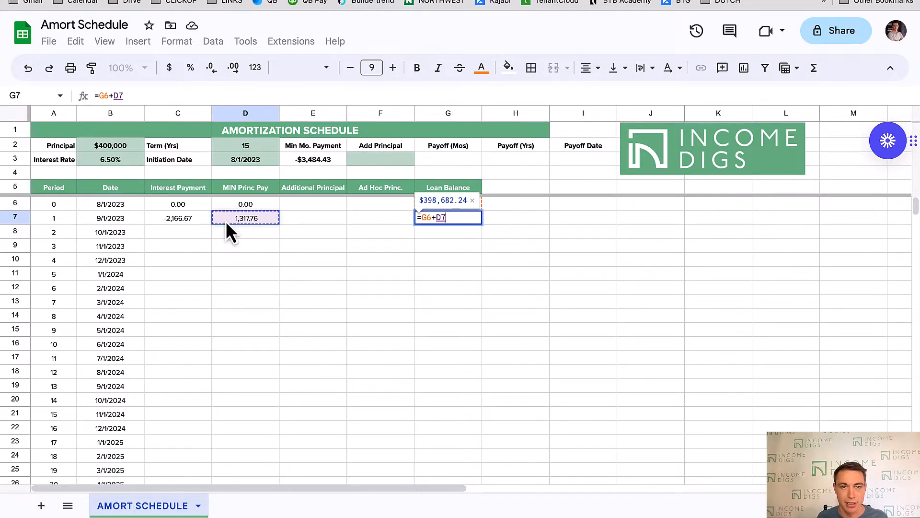
key(Return)
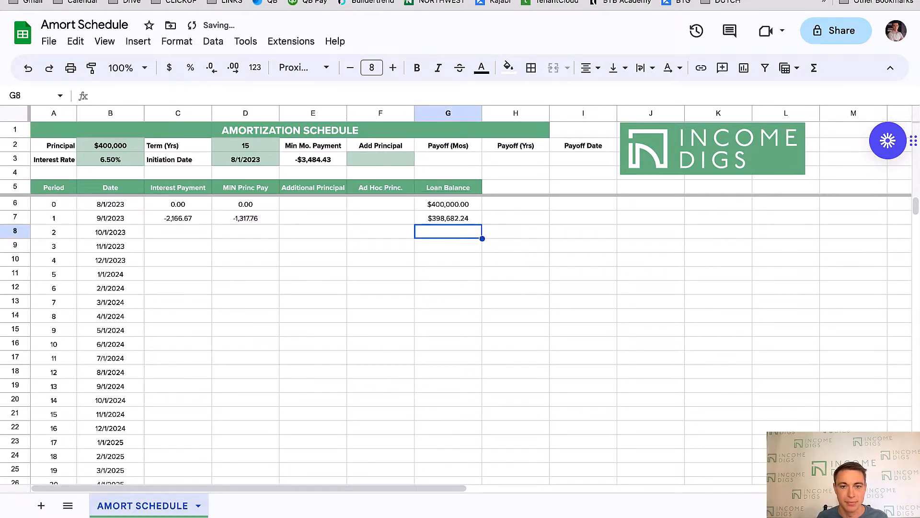
click(456, 219)
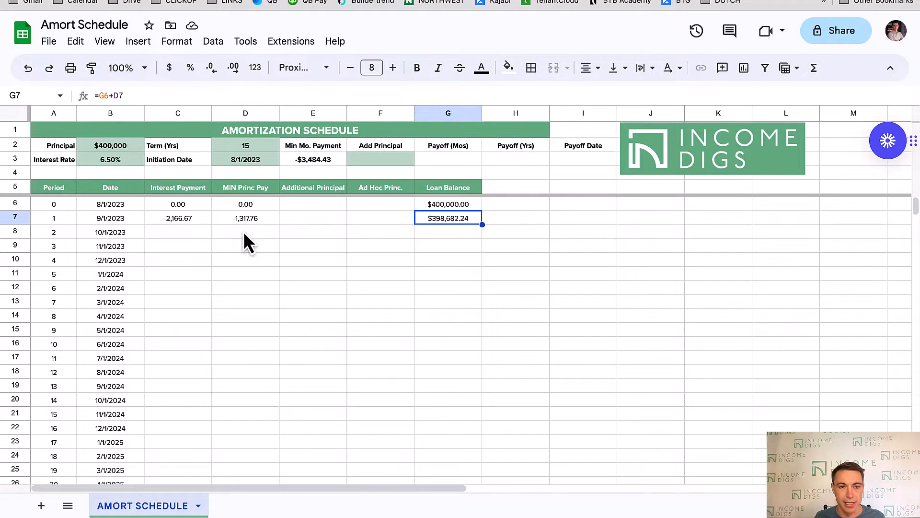
Try filling the period 1 interest formula from C7 down through C20, and clear C8:C20 again.
click(182, 220)
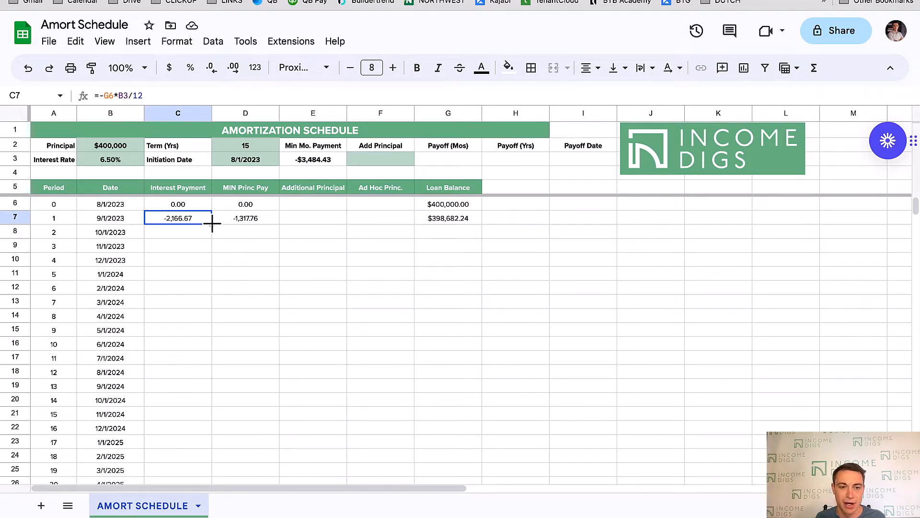
drag(212, 224, 201, 406)
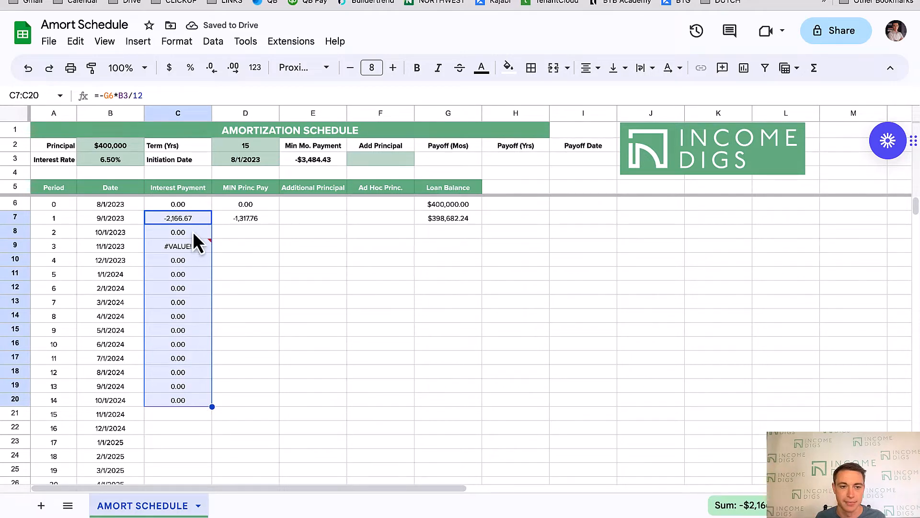
drag(193, 232, 186, 401)
key(Delete)
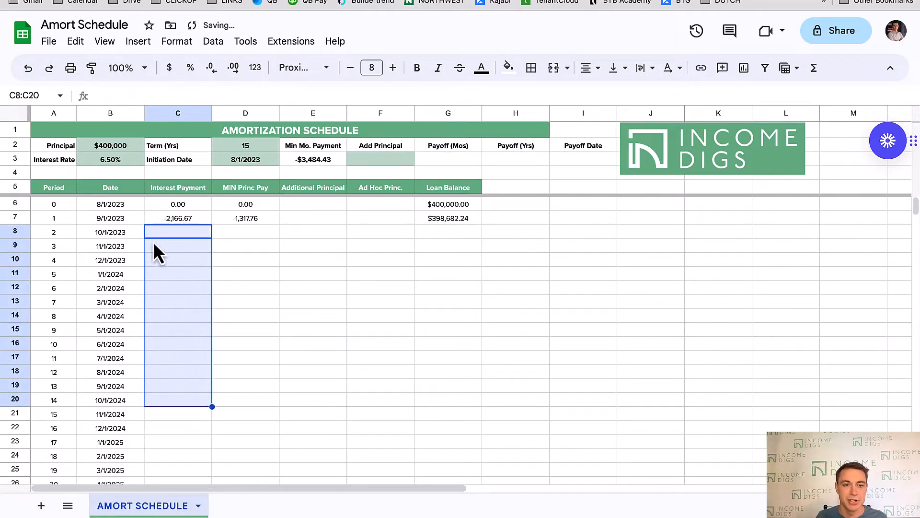
Try copying the C7 interest formula into C8 and inspect which interest rate cell the copy refers to.
click(178, 220)
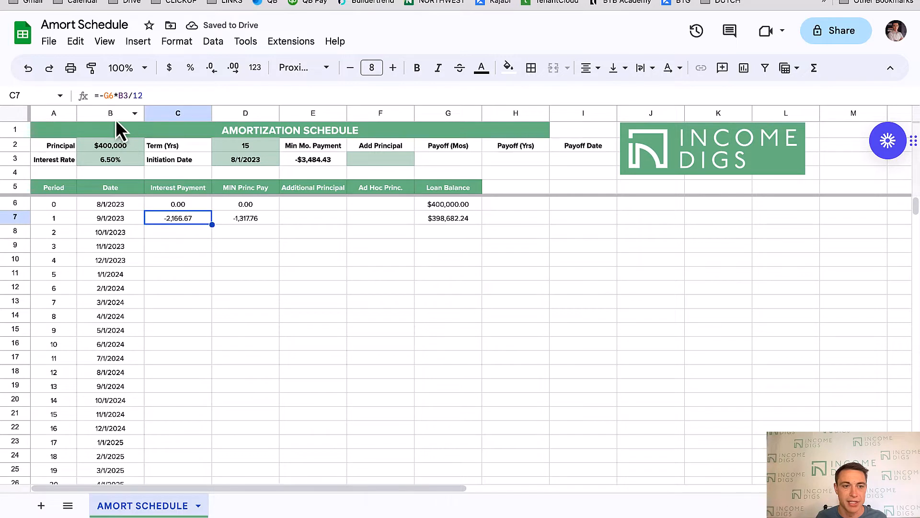
click(118, 96)
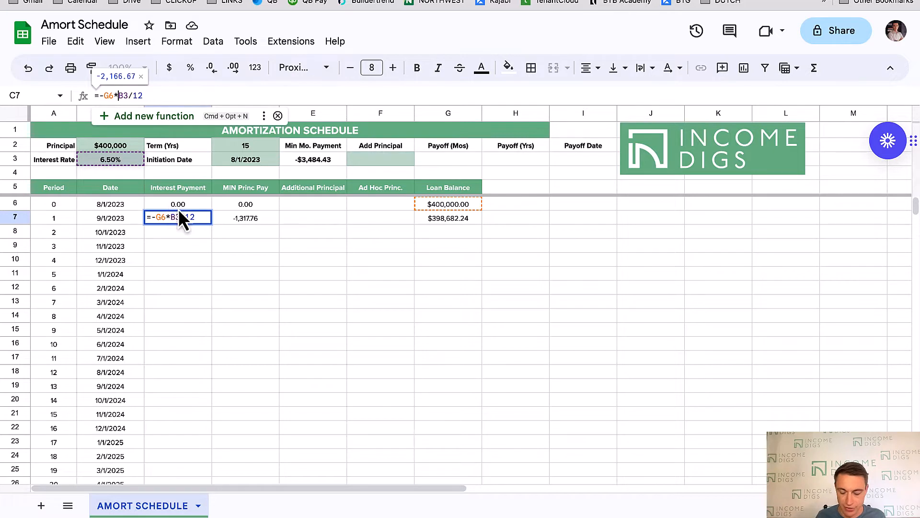
key(Return)
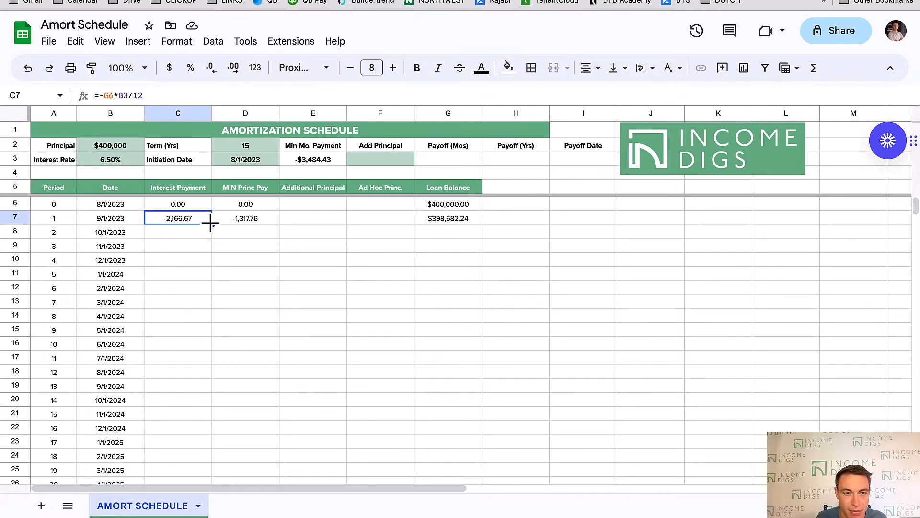
drag(210, 222, 197, 239)
click(185, 232)
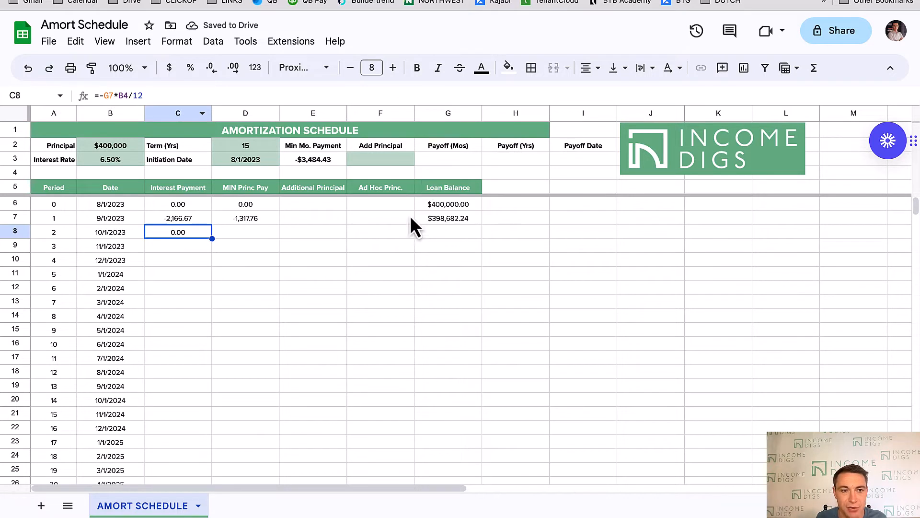
click(106, 172)
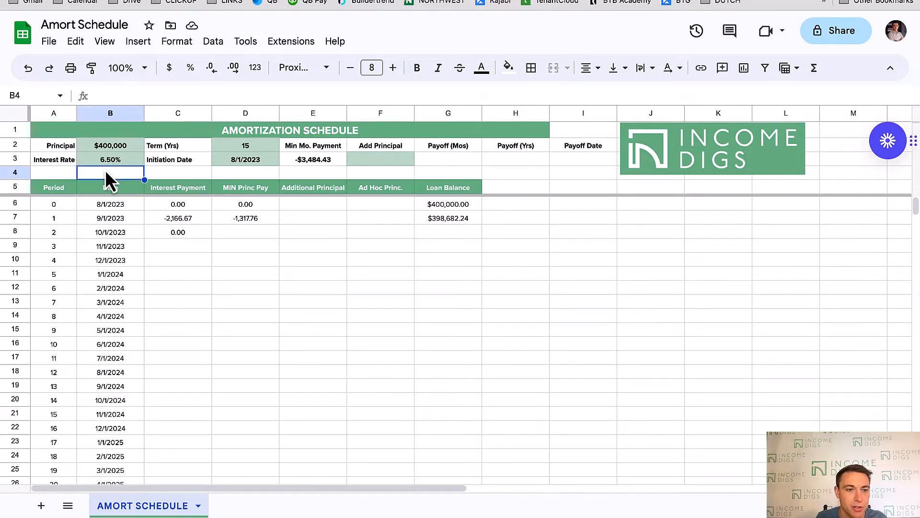
Lock the row of the interest rate reference in C7 so the formula reads =-G6*B$3/12.
click(180, 218)
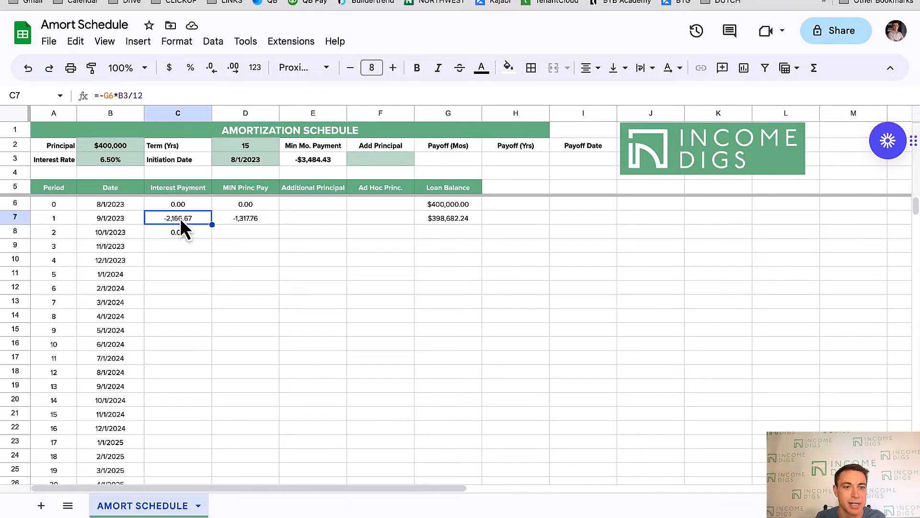
click(122, 95)
text($)
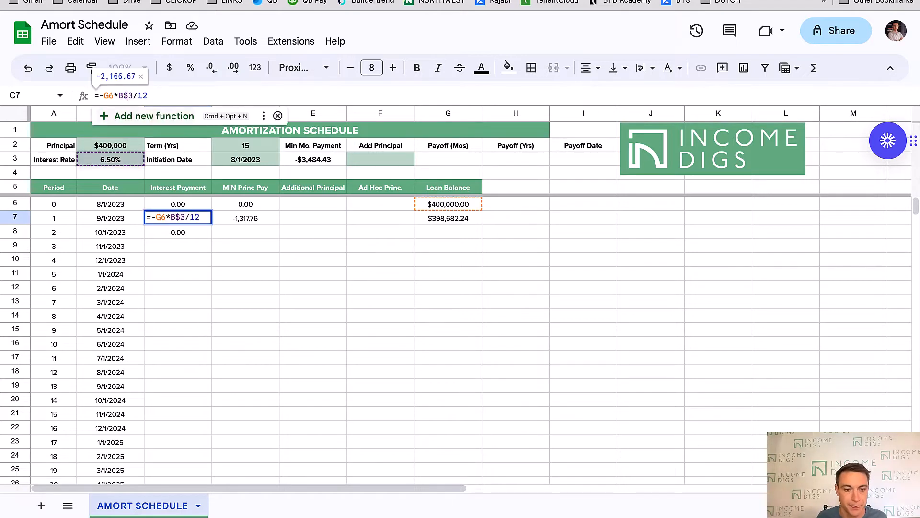
key(Return)
Copy the row-locked interest formula from C7 into C8 and check its references.
click(200, 220)
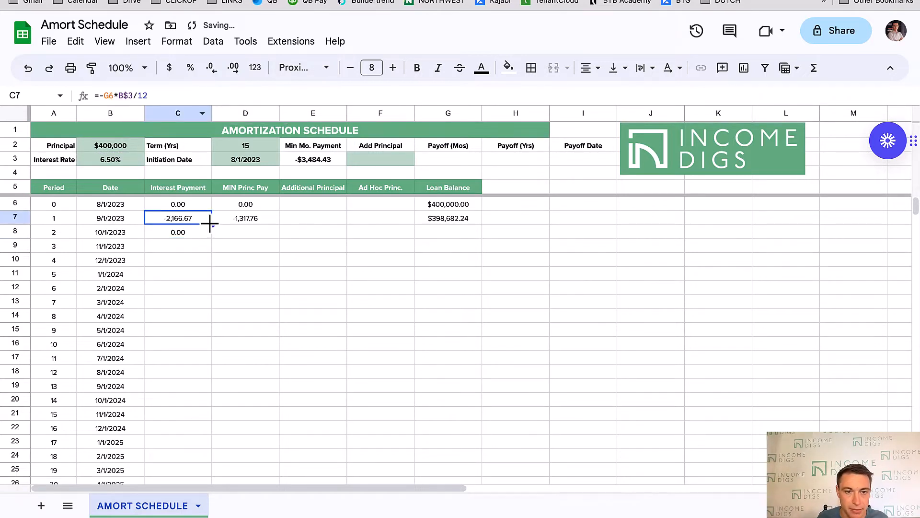
drag(211, 226, 212, 236)
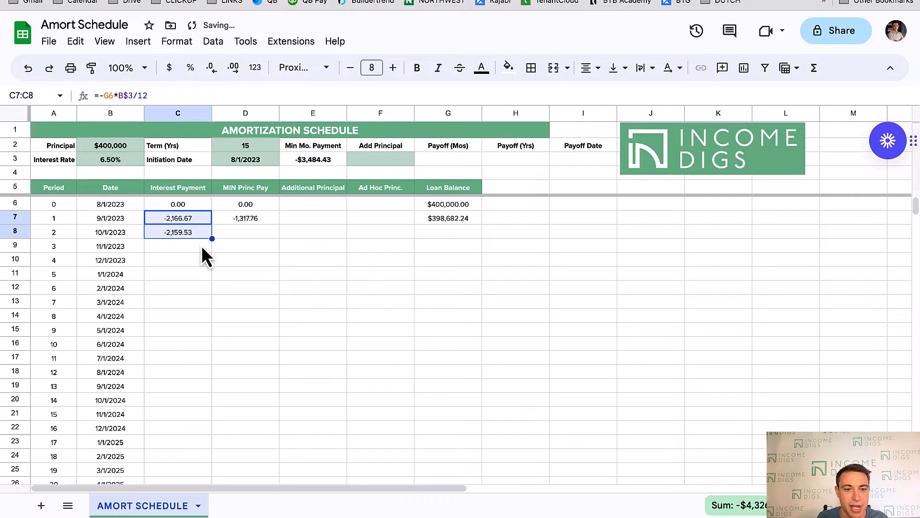
click(183, 232)
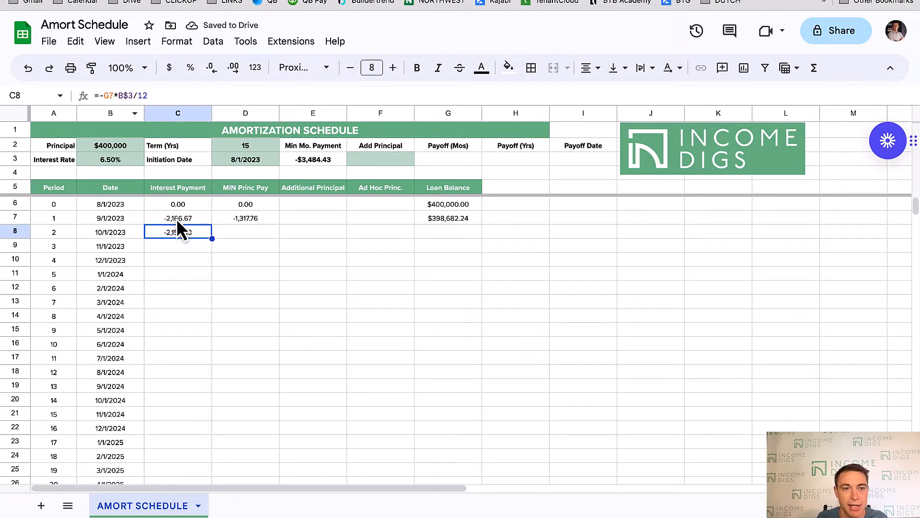
Make the interest rate reference in C7 fully absolute as =-G6*$B$3/12 and clear the test copy in C8.
click(177, 221)
click(119, 96)
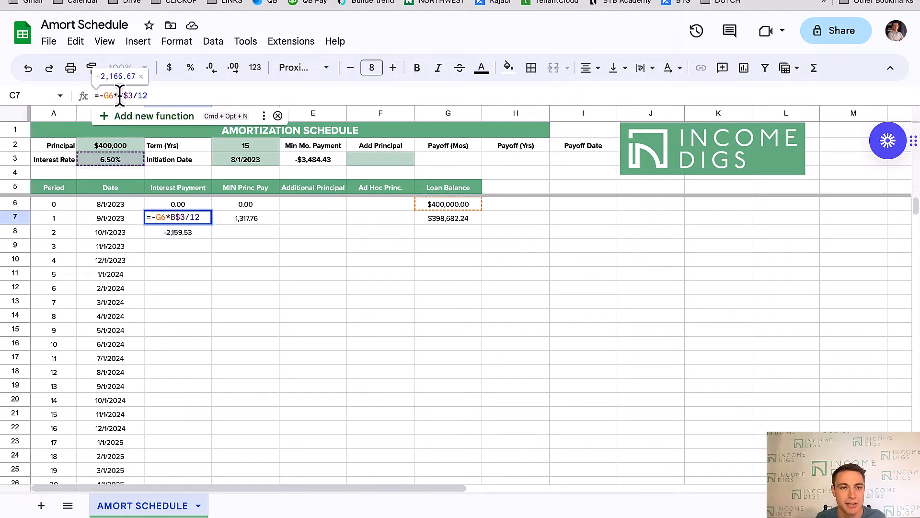
text($)
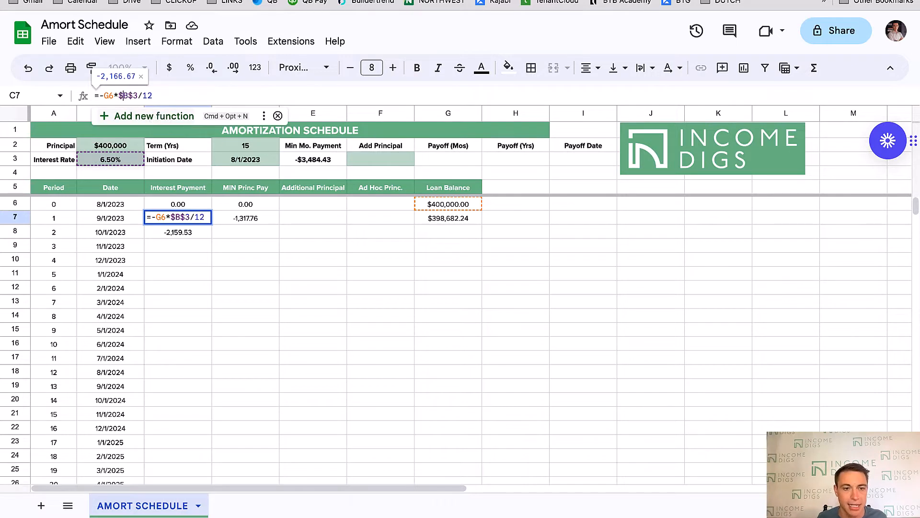
key(Return)
key(Up)
click(197, 232)
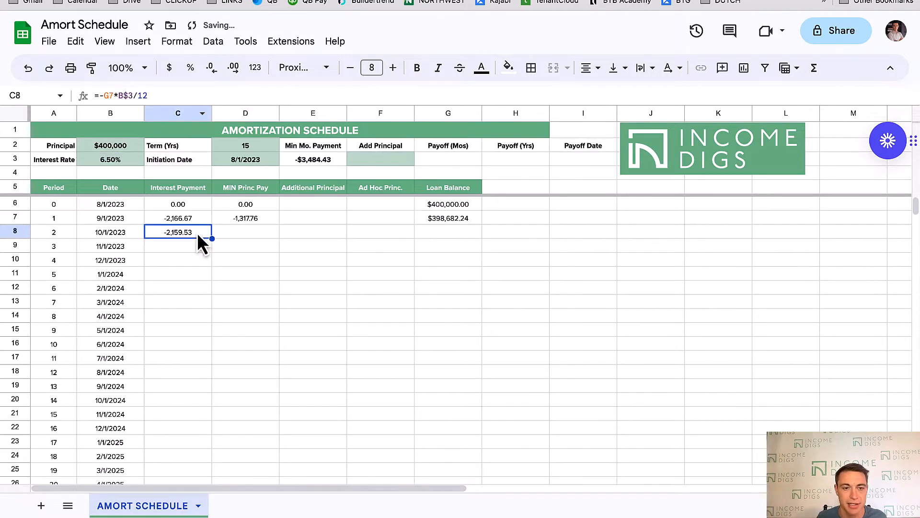
key(Delete)
Change the minimum principal formula in D7 to =$E$3-$C7, anchoring the minimum monthly payment and the interest column.
key(Up)
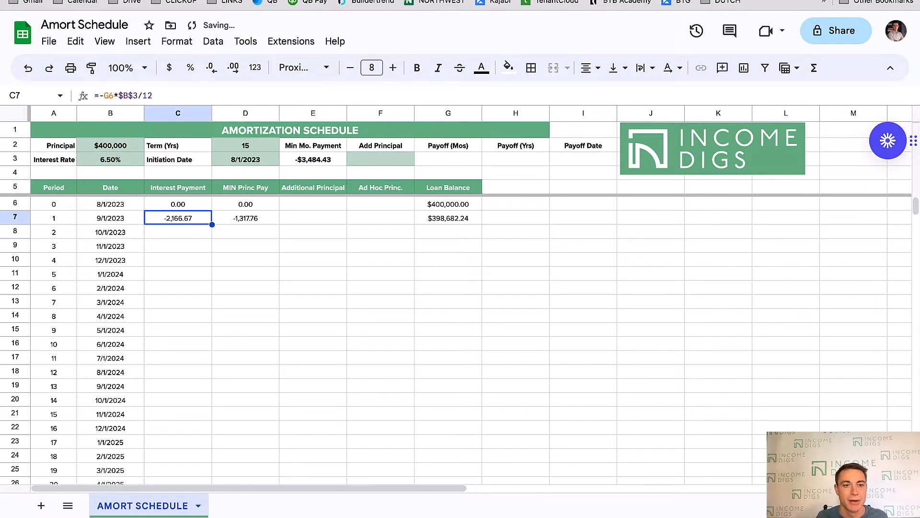
key(Right)
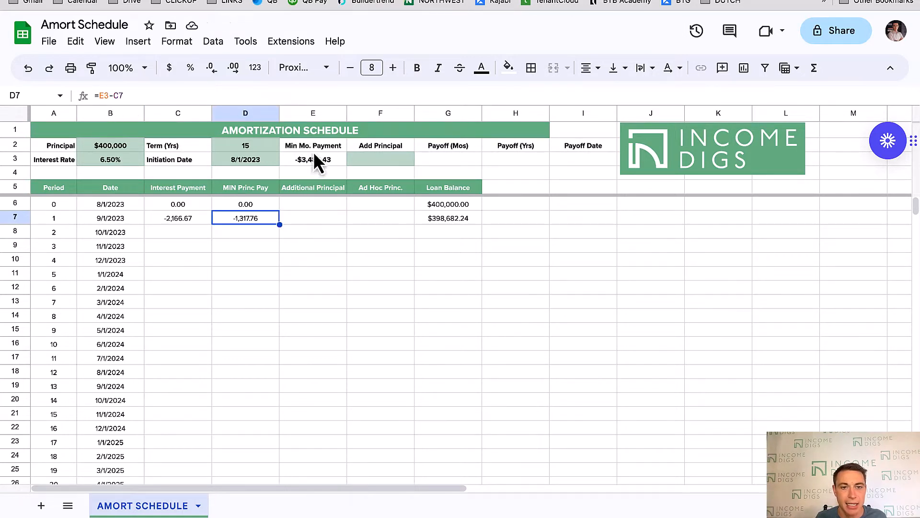
click(102, 96)
text($)
key(Right)
text($)
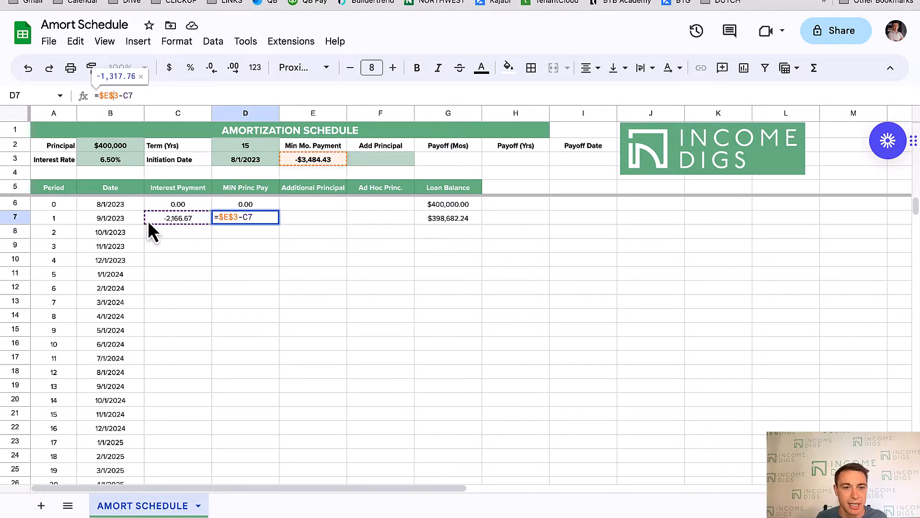
key(Right)
key(Right)
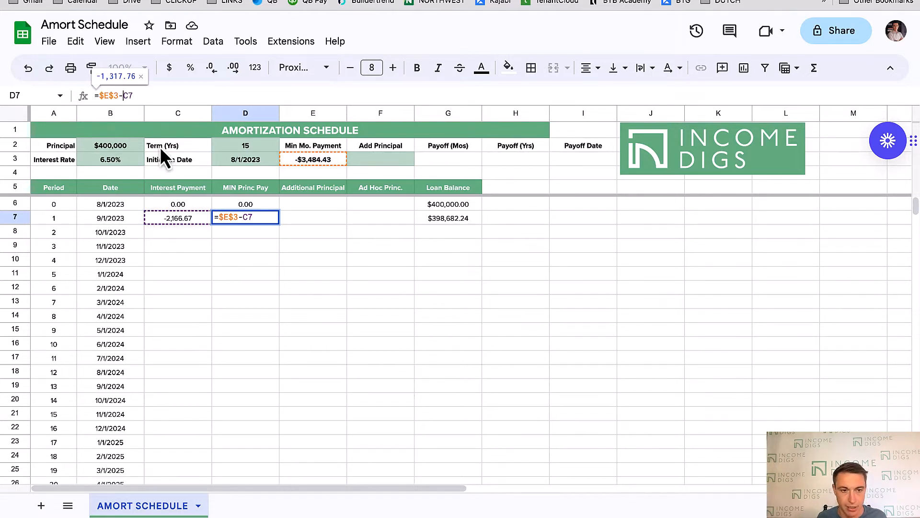
key(Return)
key(Up)
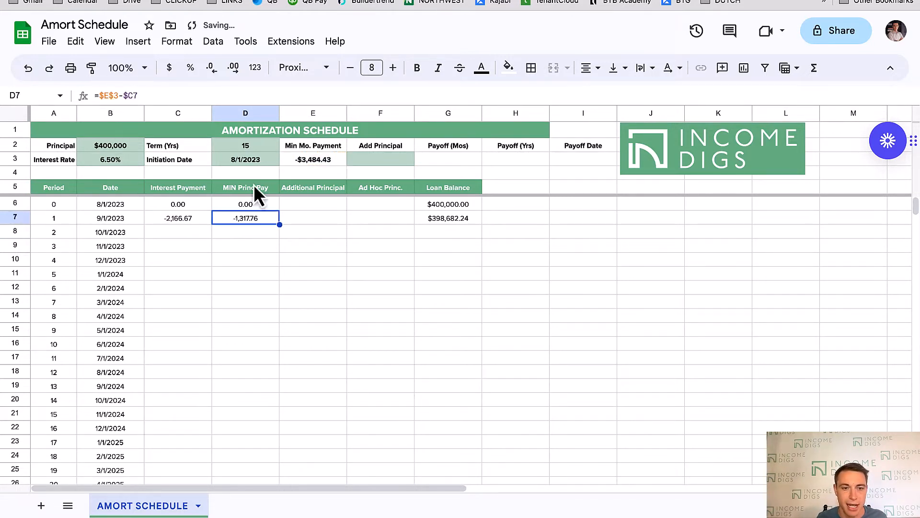
Try filling the C7:D7 interest and principal formulas down through row 9, and clear C8:D9 again.
drag(194, 222, 264, 217)
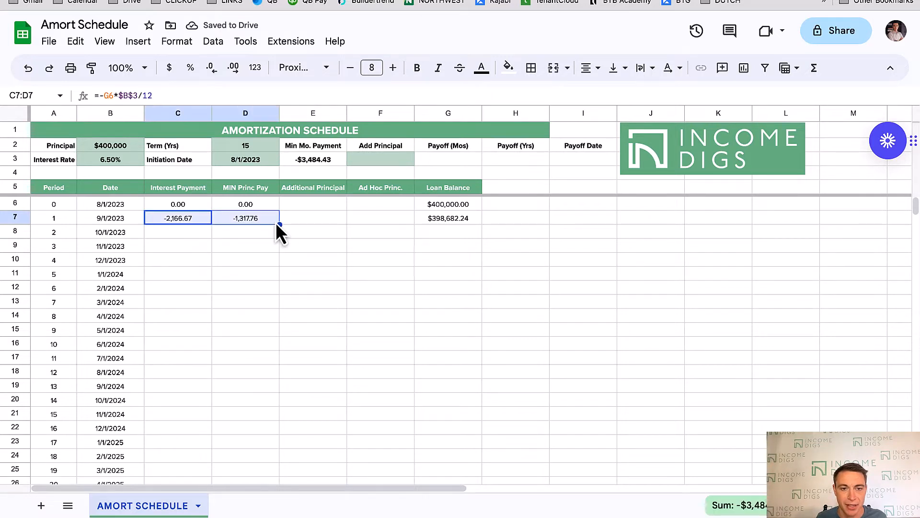
click(275, 223)
drag(159, 219, 272, 249)
drag(188, 237, 253, 249)
key(Delete)
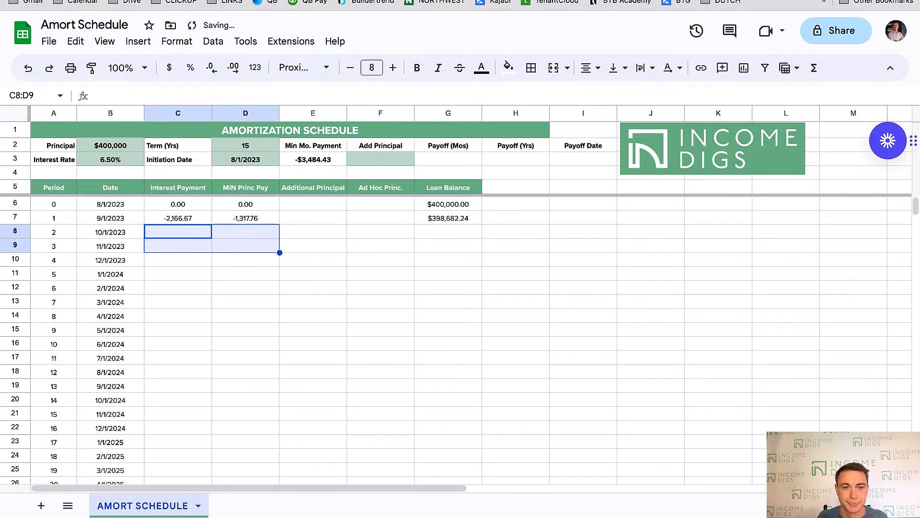
Check the loan balance formula in G7 and try auto-filling C7:G7 down the whole schedule.
key(Up)
key(Right)
key(Right)
key(Right)
key(Right)
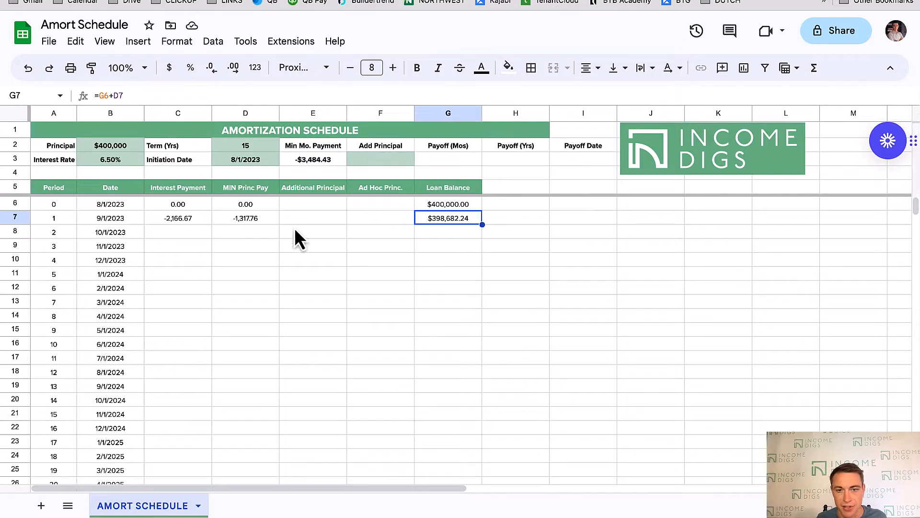
drag(182, 223, 482, 224)
double_click(481, 224)
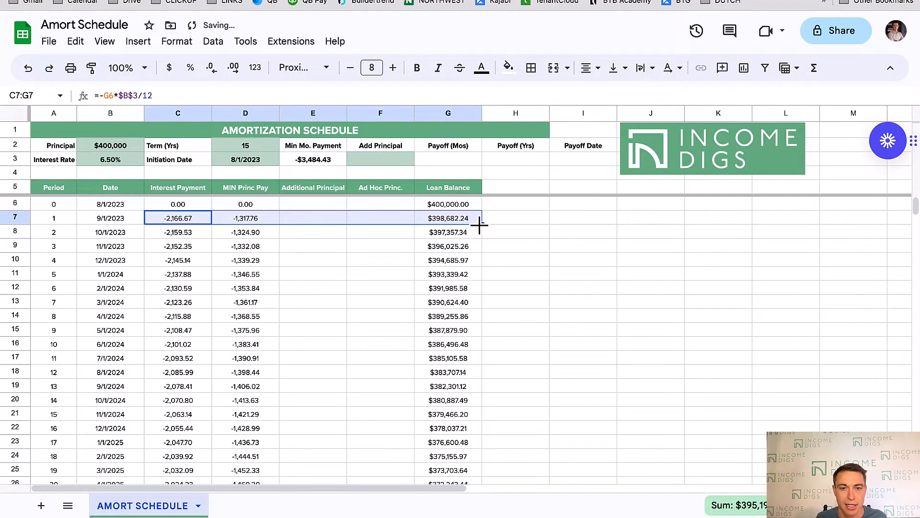
Undo the full-schedule fill and fill the C7:G7 formulas down only through row 12.
key(ctrl+z)
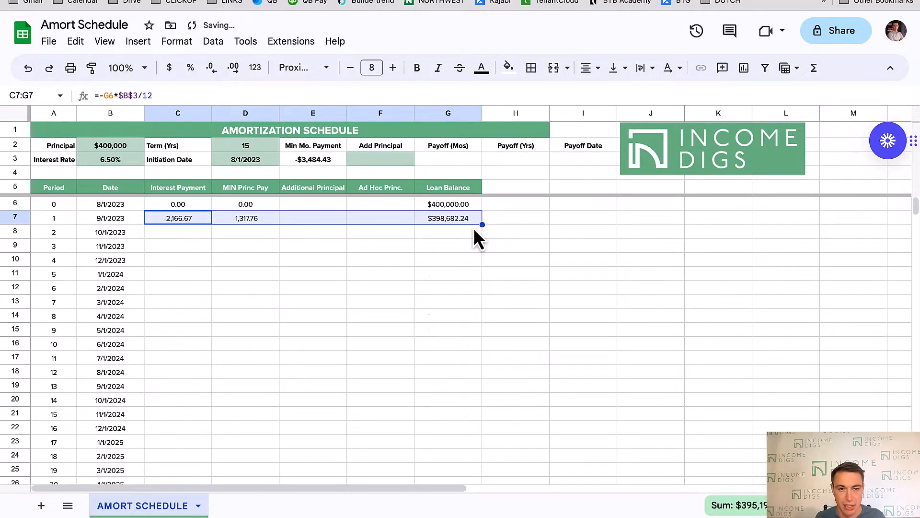
drag(482, 224, 474, 290)
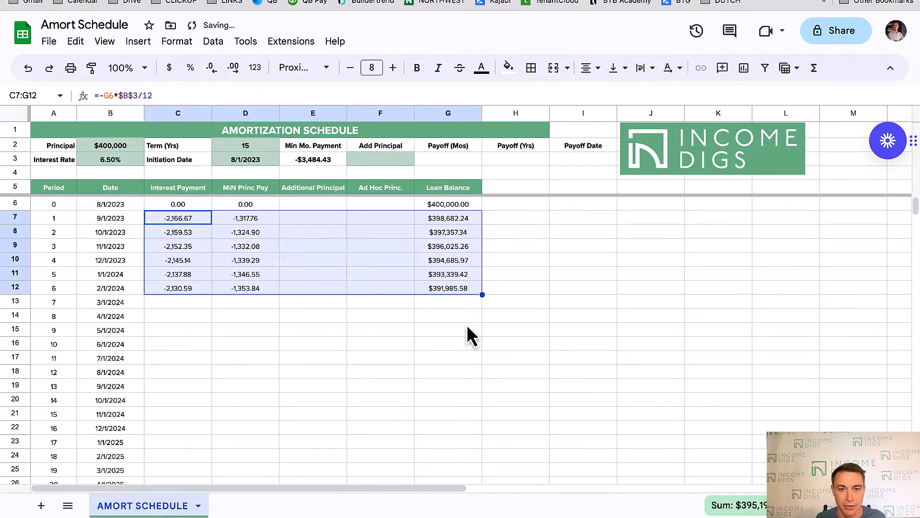
Check the interest, principal and balance formulas around row 12, and auto-fill C12:G12 down the rest of the schedule.
click(189, 293)
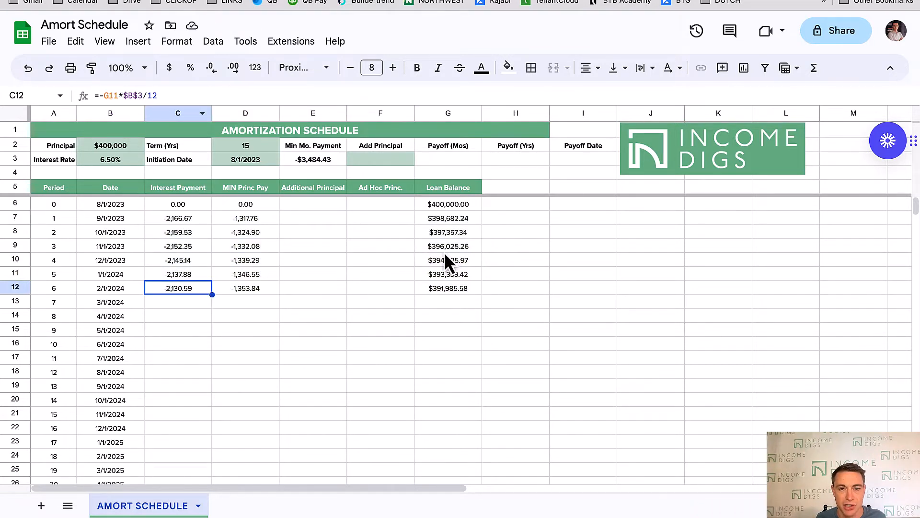
click(442, 276)
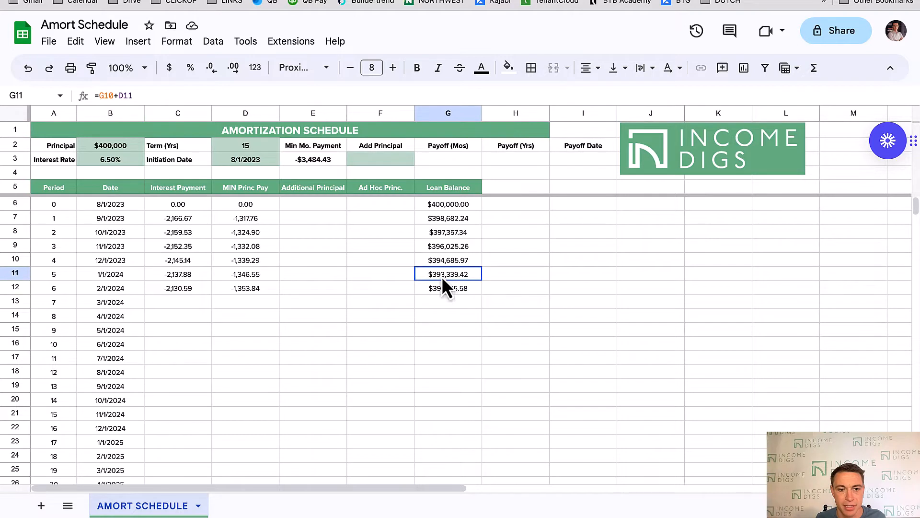
click(173, 284)
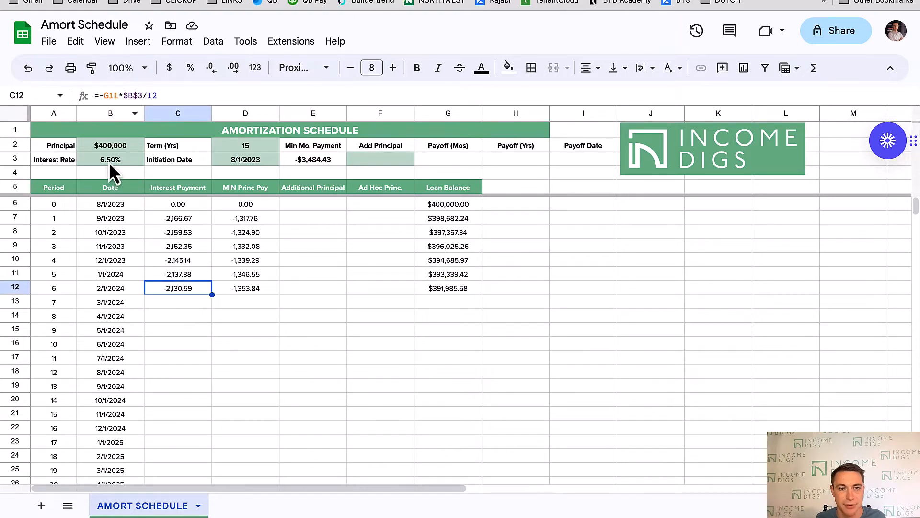
click(248, 288)
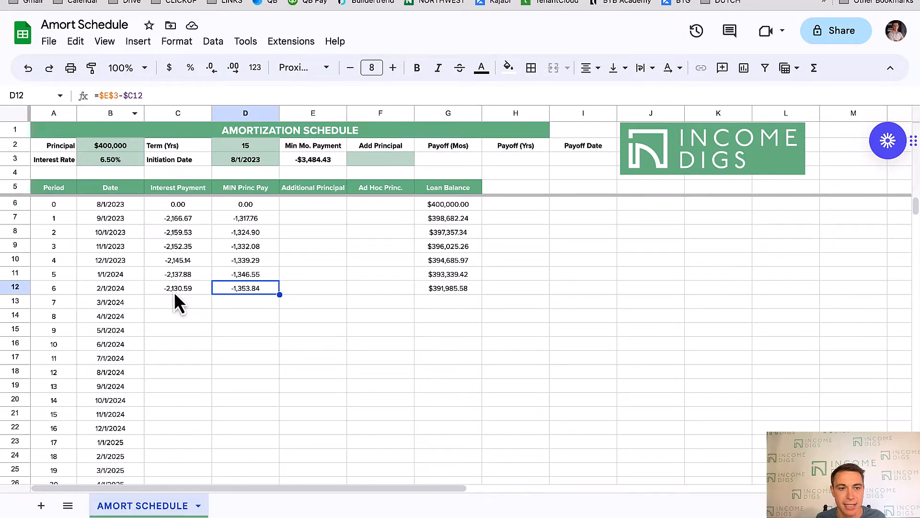
drag(175, 291, 444, 289)
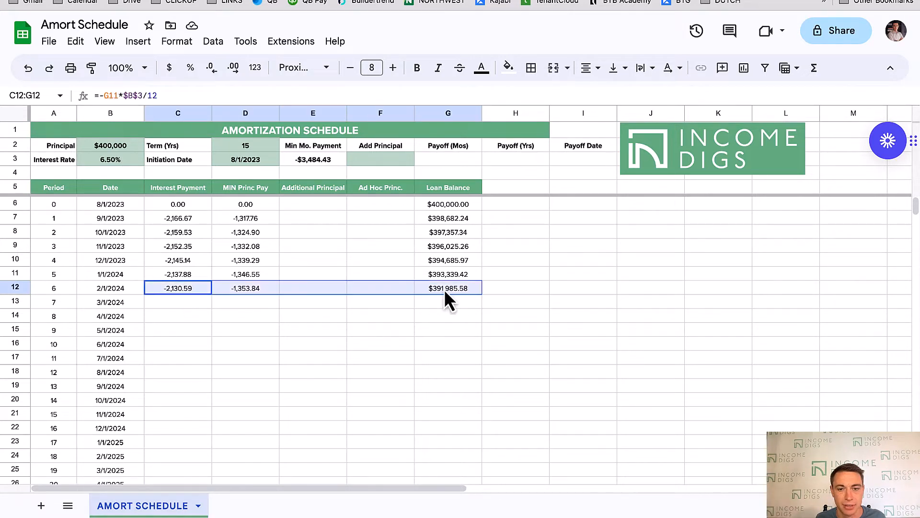
double_click(480, 295)
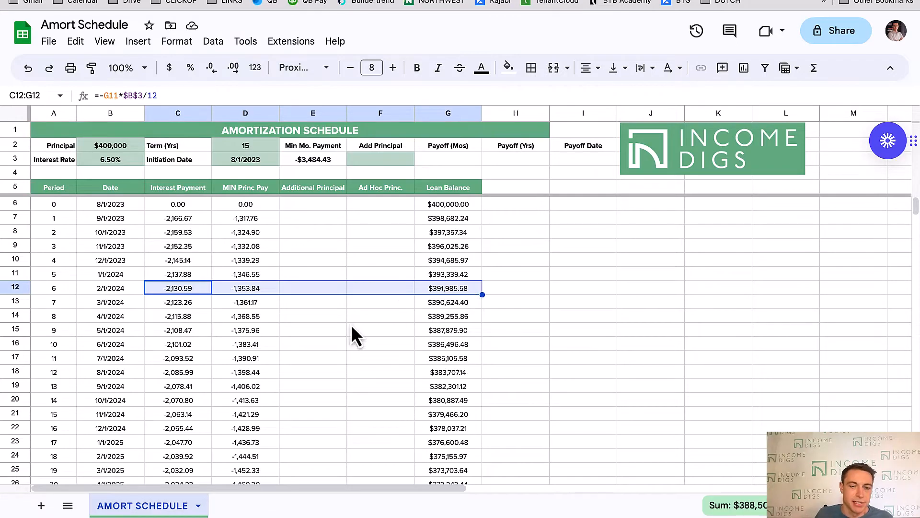
Examine the filled schedule down to period 180 to check the loan balance at the end of the 15-year term.
scroll(350, 324, down, 9)
scroll(351, 326, down, 20)
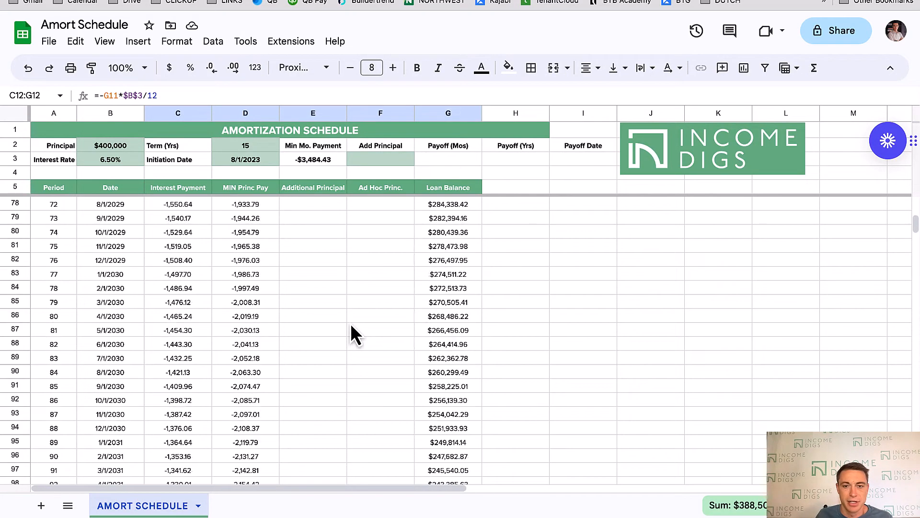
scroll(354, 328, down, 17)
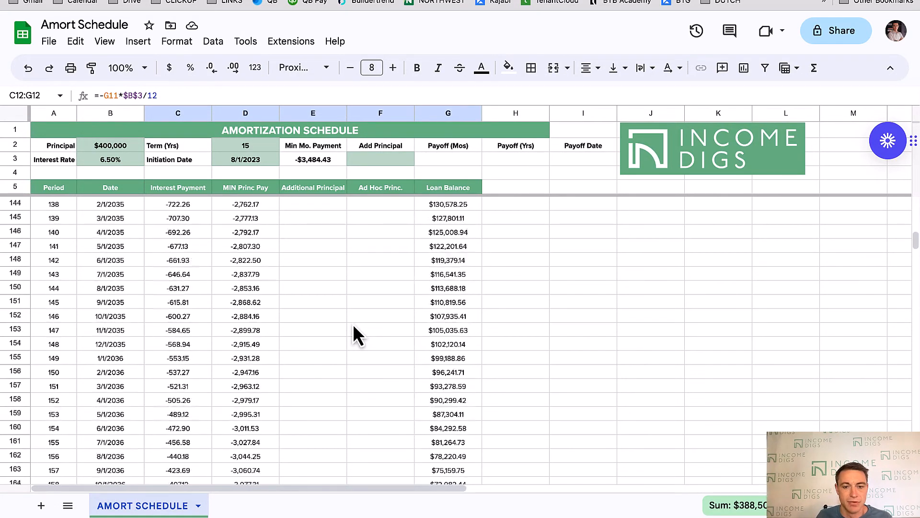
scroll(351, 325, down, 5)
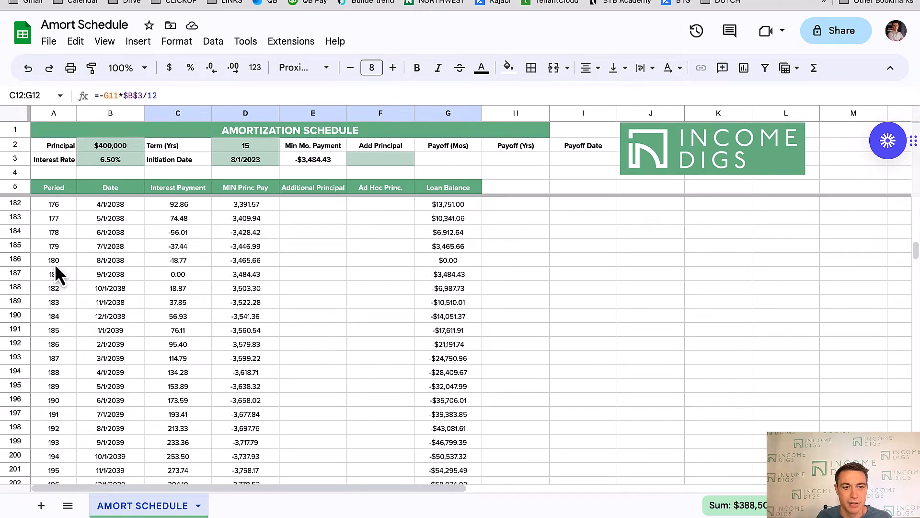
drag(56, 265, 406, 264)
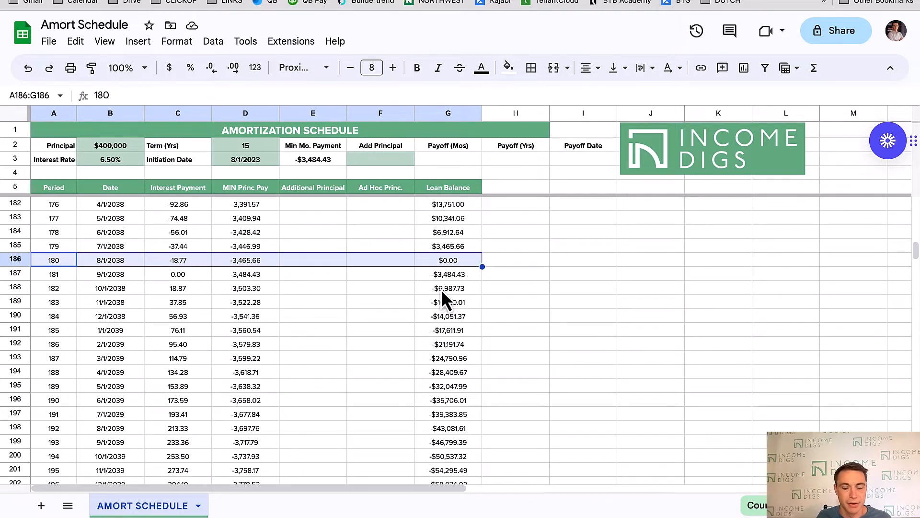
scroll(318, 283, up, 3)
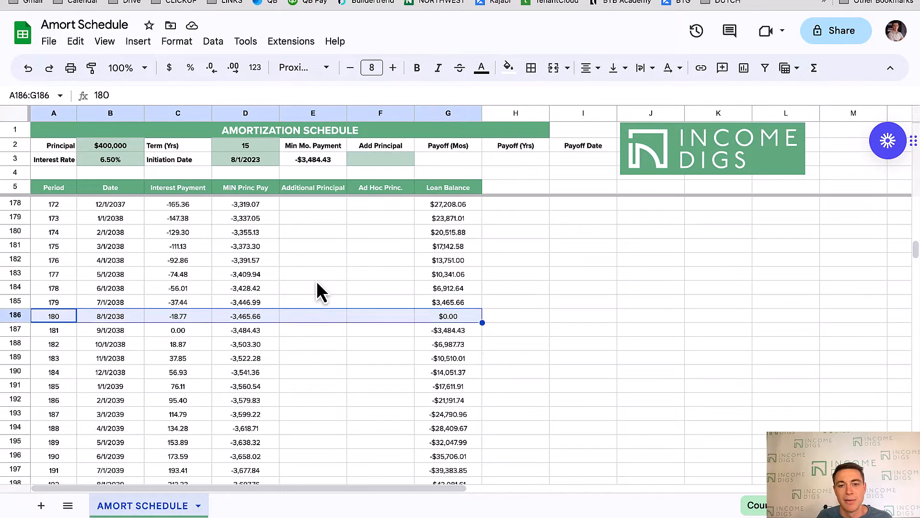
scroll(316, 281, up, 20)
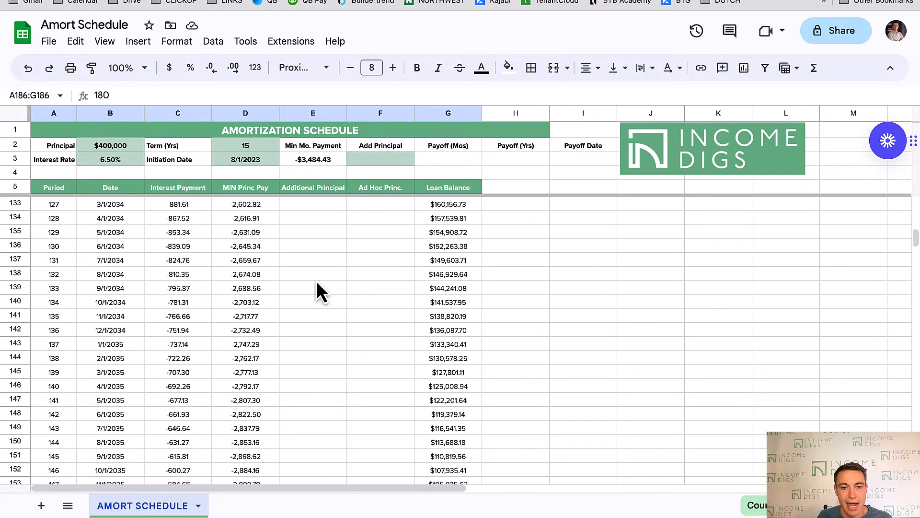
scroll(316, 281, up, 11)
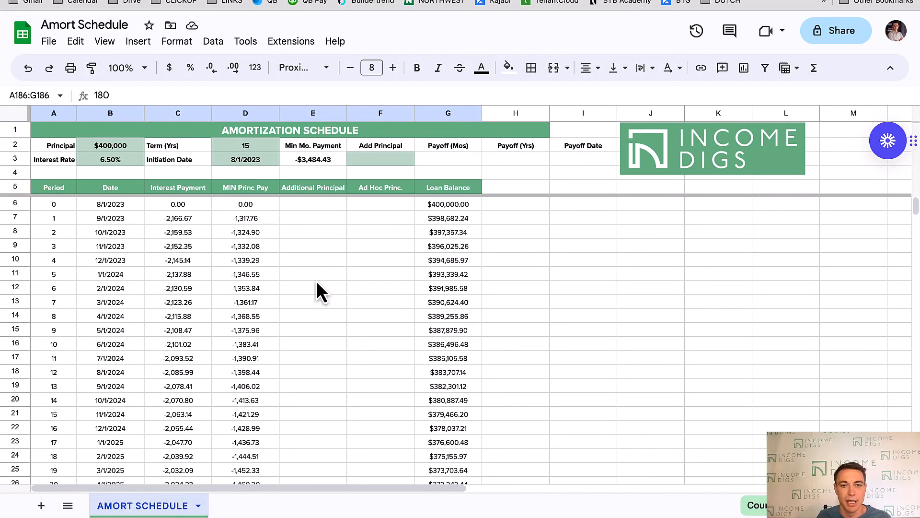
Enter 200 as the Add Principal amount in F3.
click(390, 157)
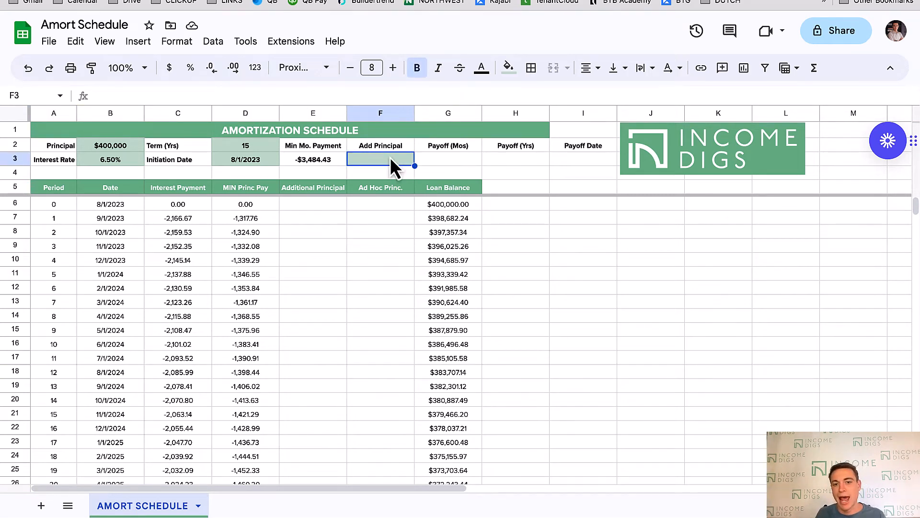
text(200)
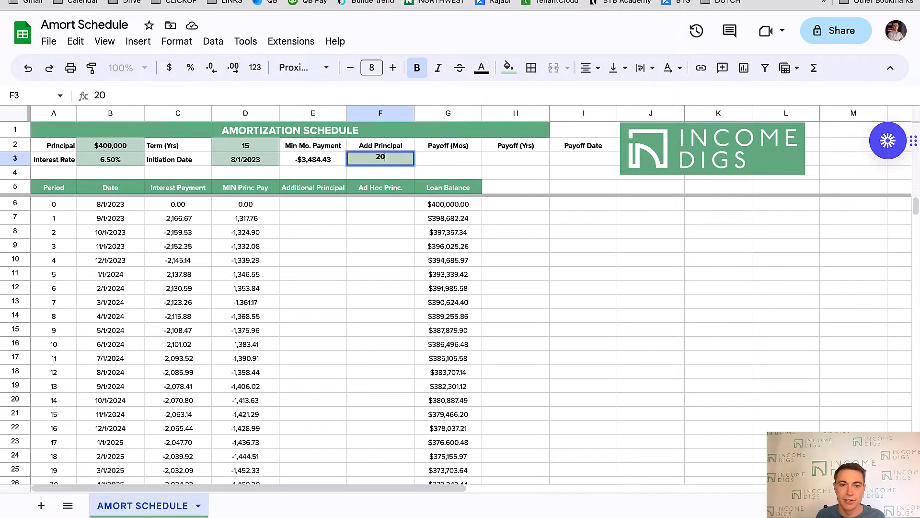
key(Return)
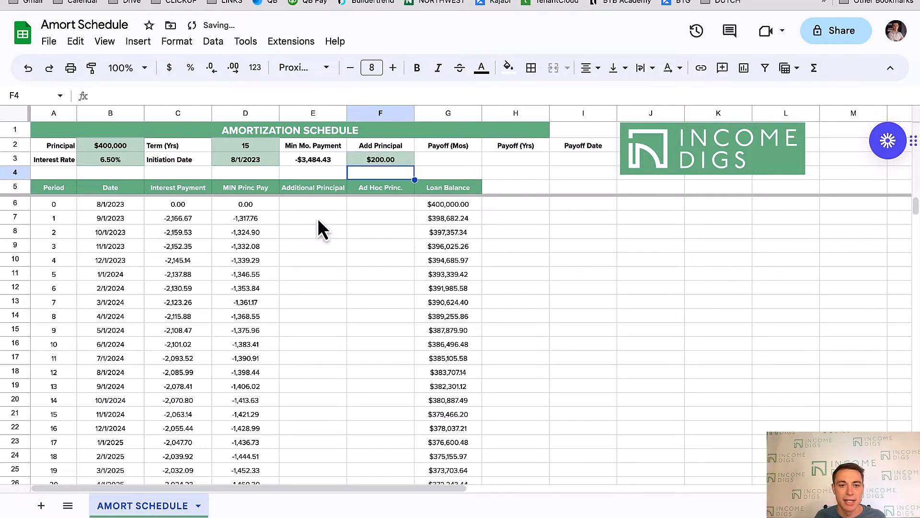
drag(318, 206, 308, 346)
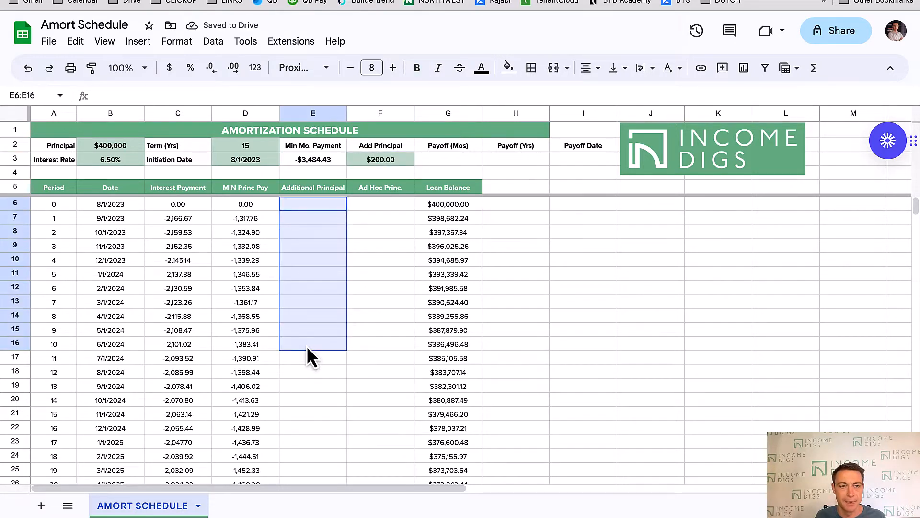
click(318, 340)
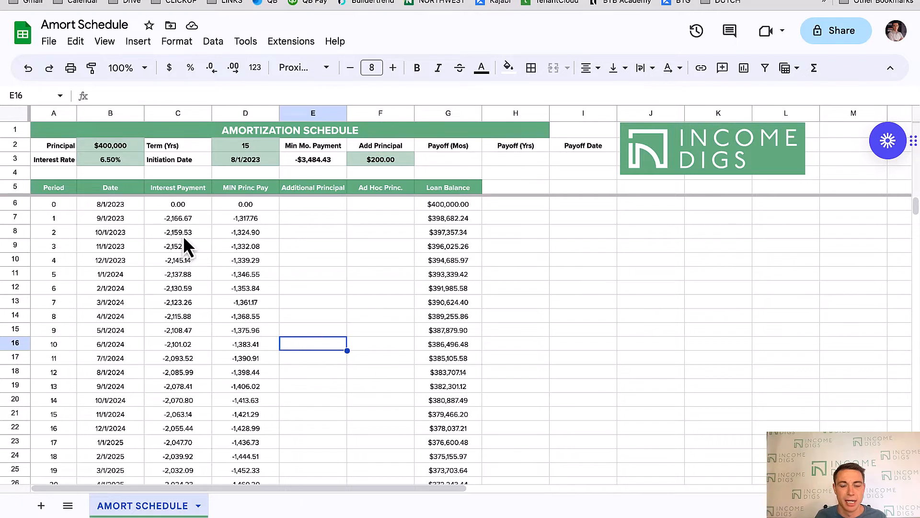
click(295, 221)
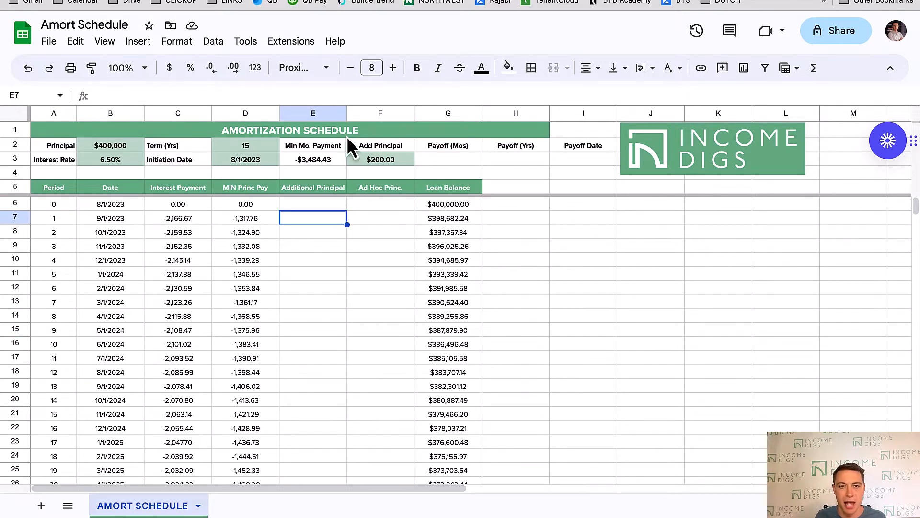
click(508, 67)
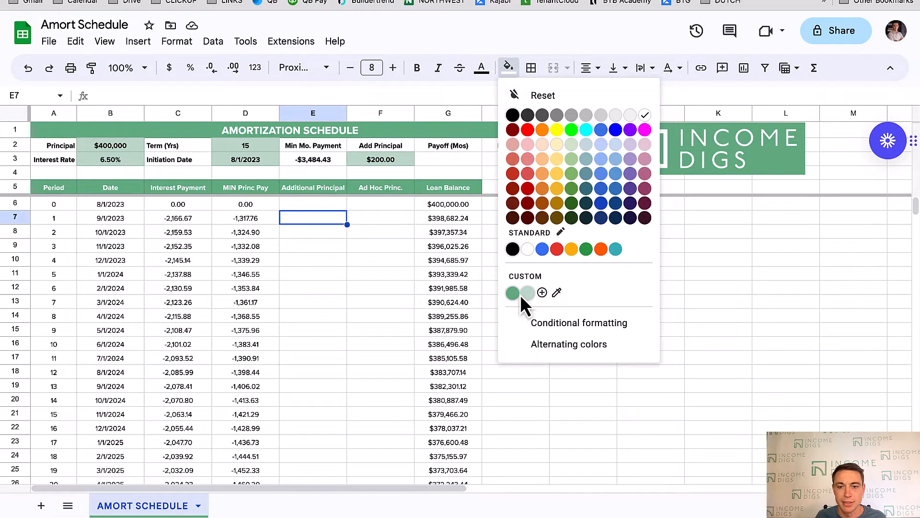
click(386, 219)
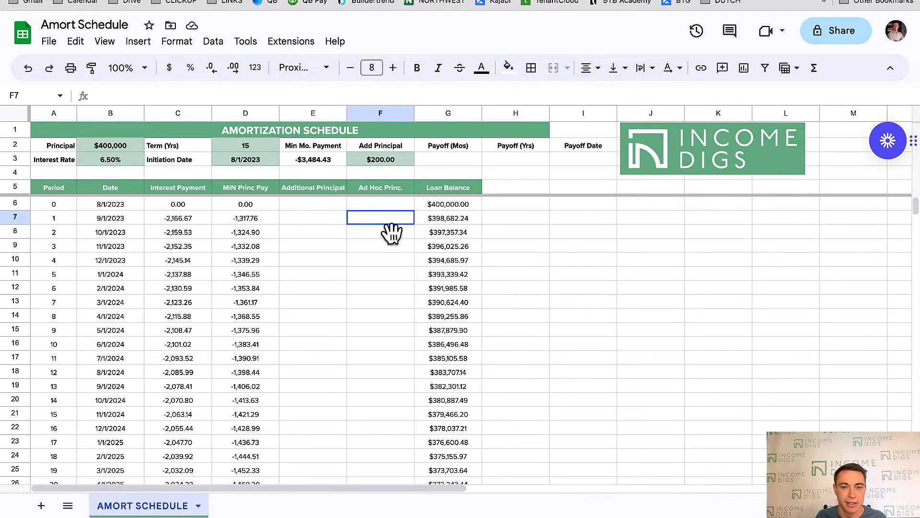
click(304, 217)
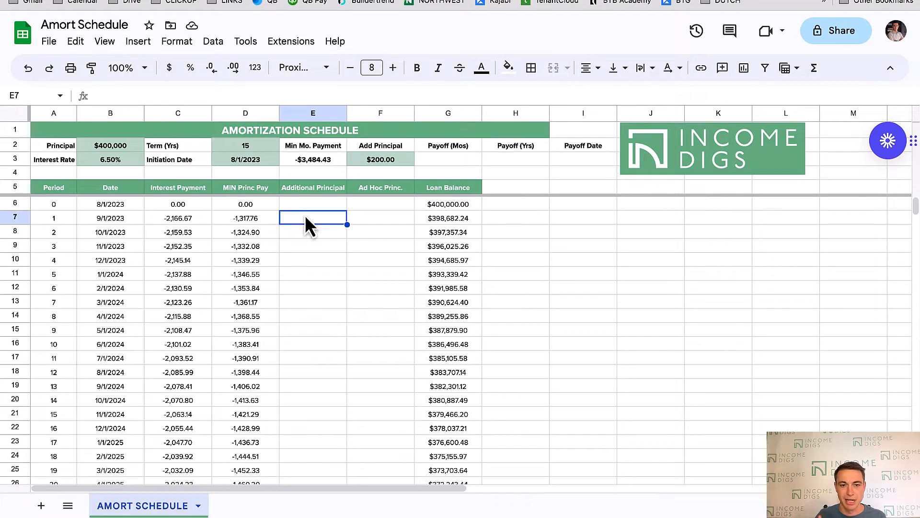
click(390, 161)
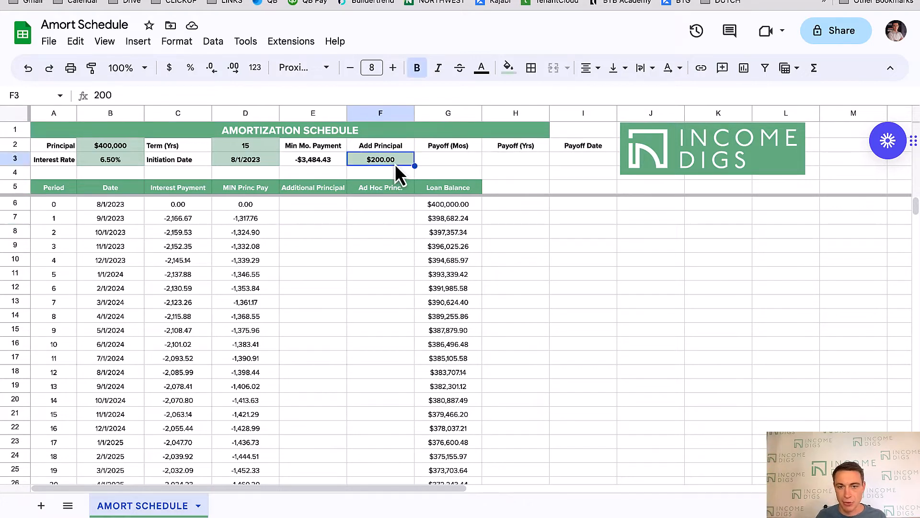
Enter the formula =-F3 in E7 so the first period's additional principal is the negative of the Add Principal input.
click(306, 219)
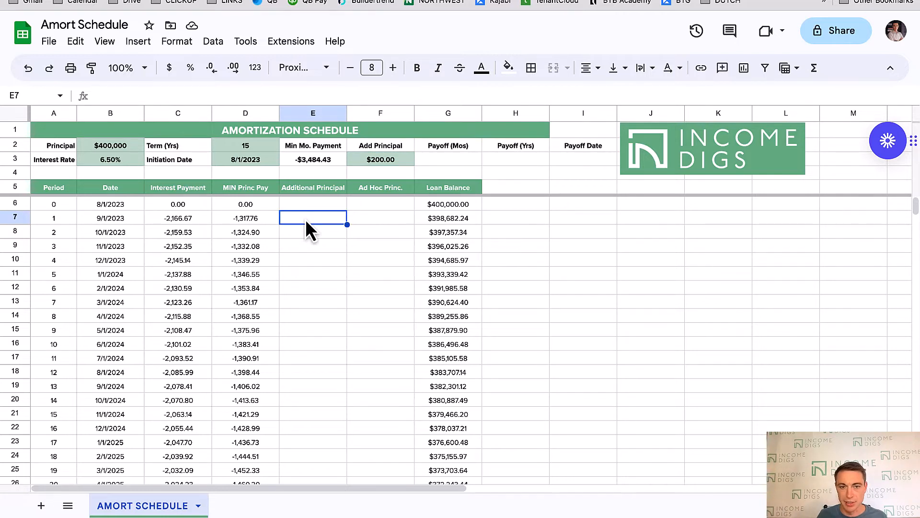
text(=)
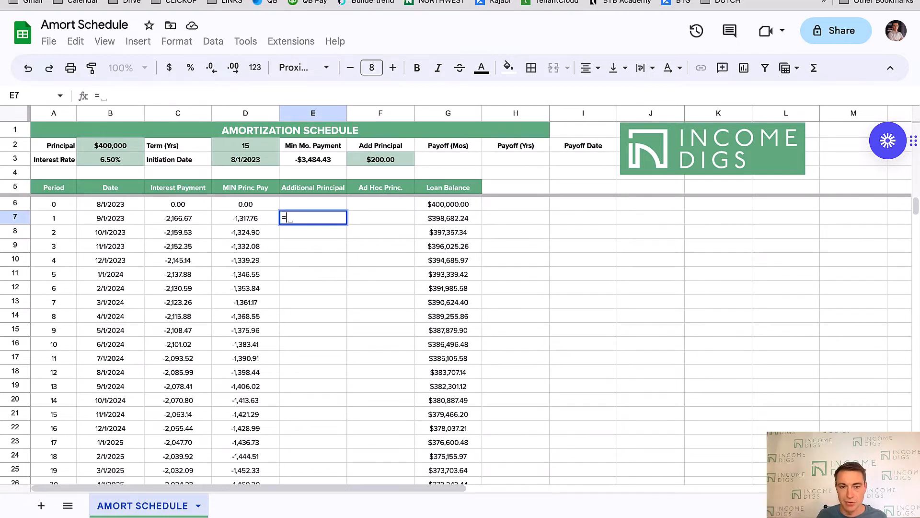
text(-)
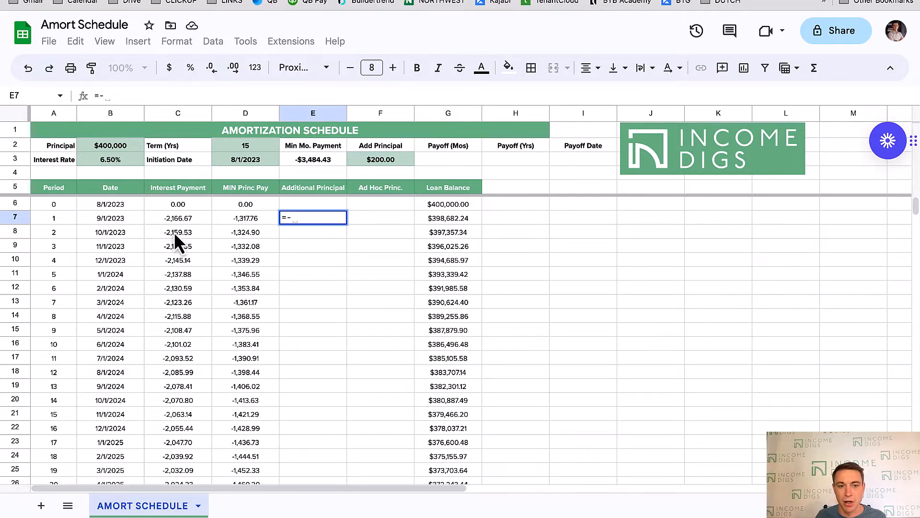
click(394, 160)
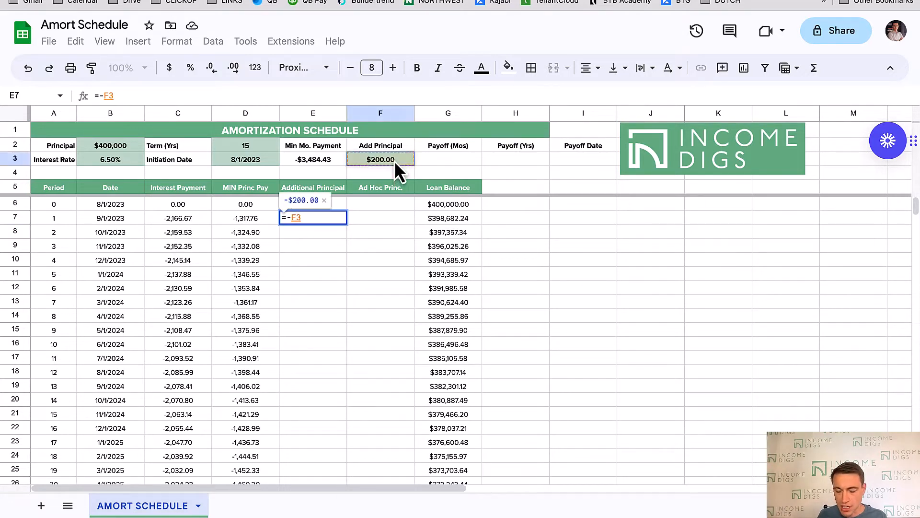
key(Return)
key(Up)
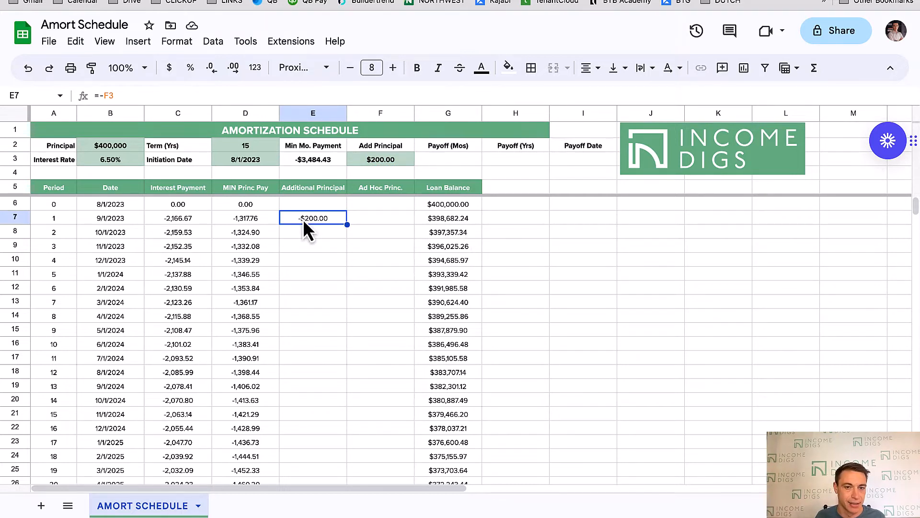
Change the additional principal formula in E7 to =-F$3, anchoring the row, and auto-fill it down the whole schedule.
click(452, 219)
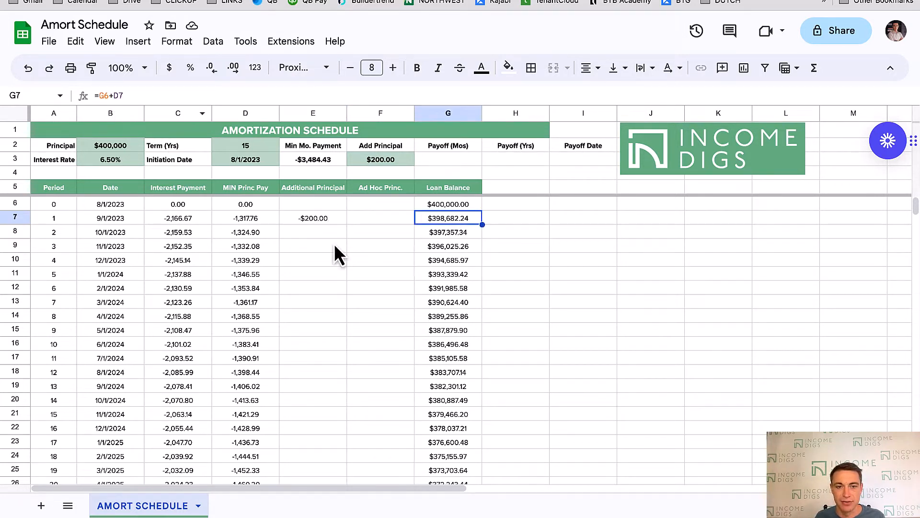
click(314, 219)
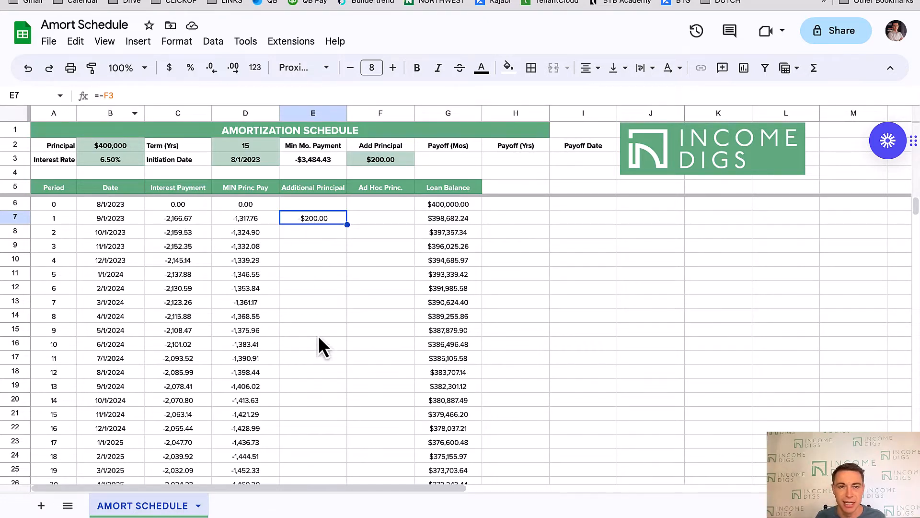
click(107, 96)
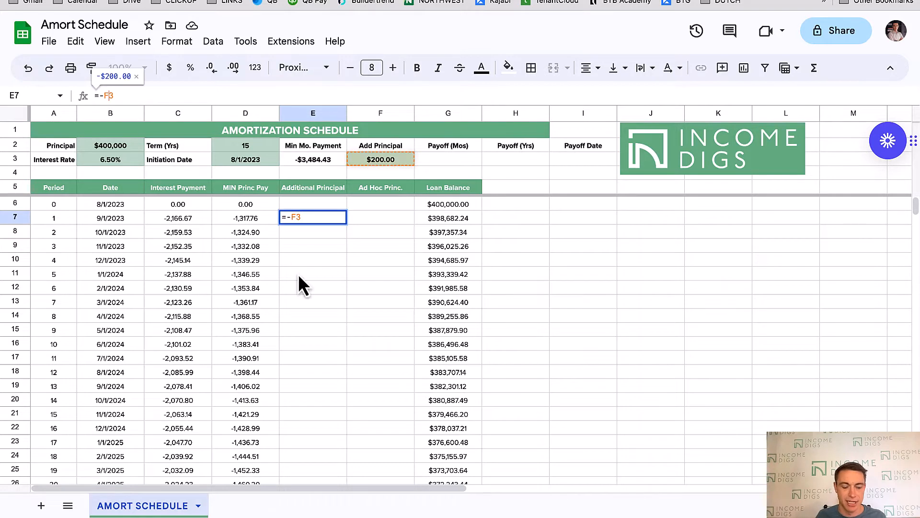
key(Return)
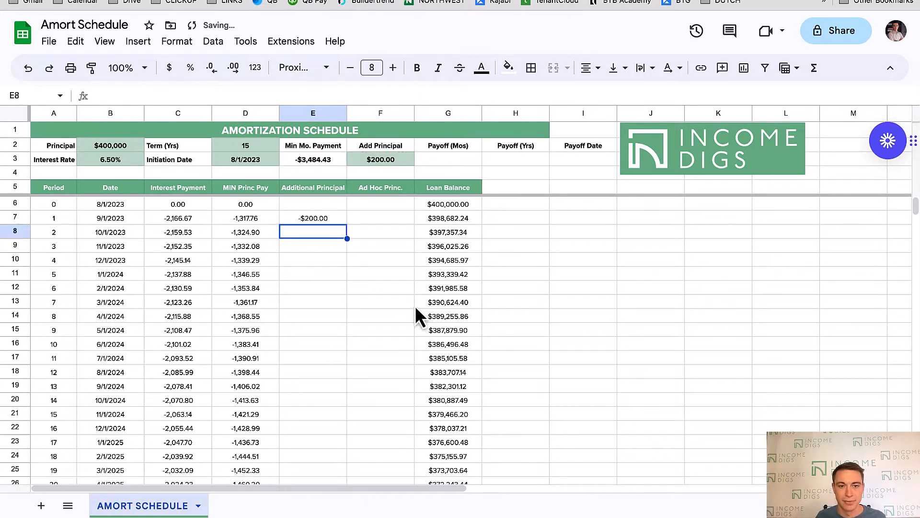
click(337, 222)
double_click(347, 223)
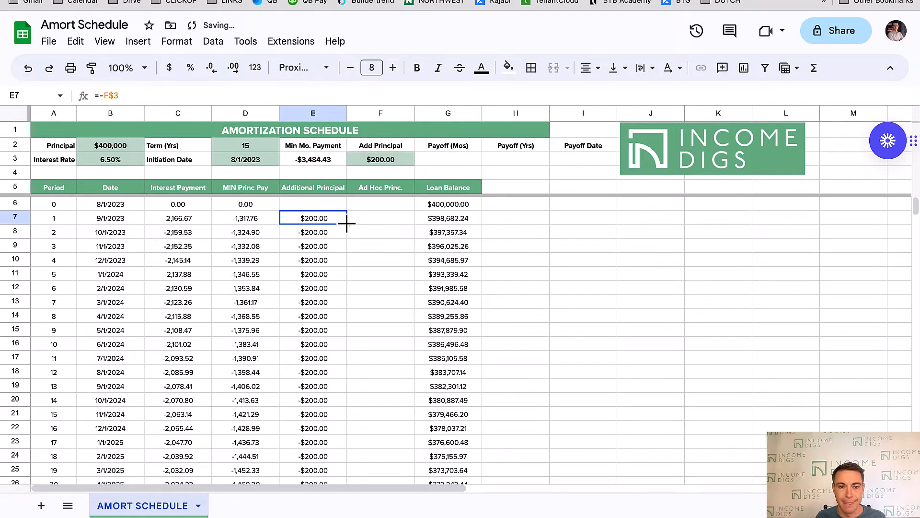
scroll(305, 453, down, 20)
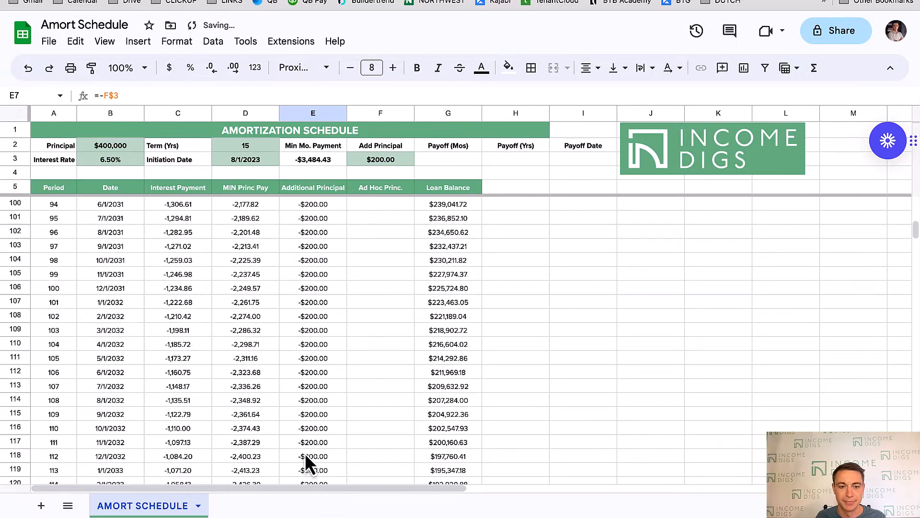
scroll(305, 453, up, 20)
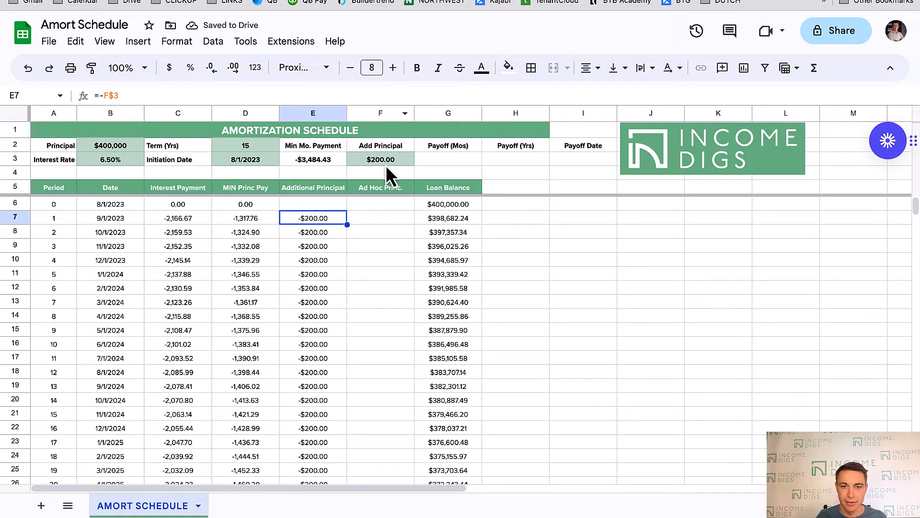
Test the Add Principal input in F3 by setting it to 0 and restoring it to 200.
click(399, 163)
text(0)
key(Return)
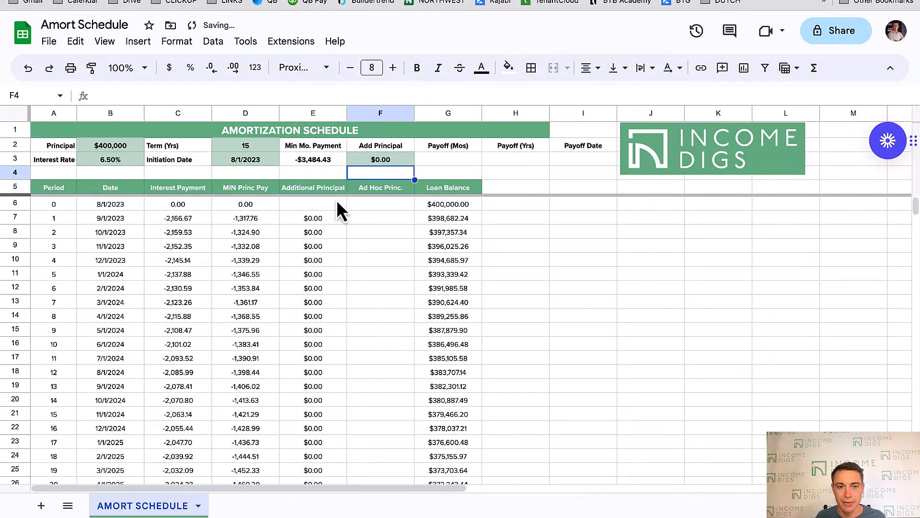
click(377, 158)
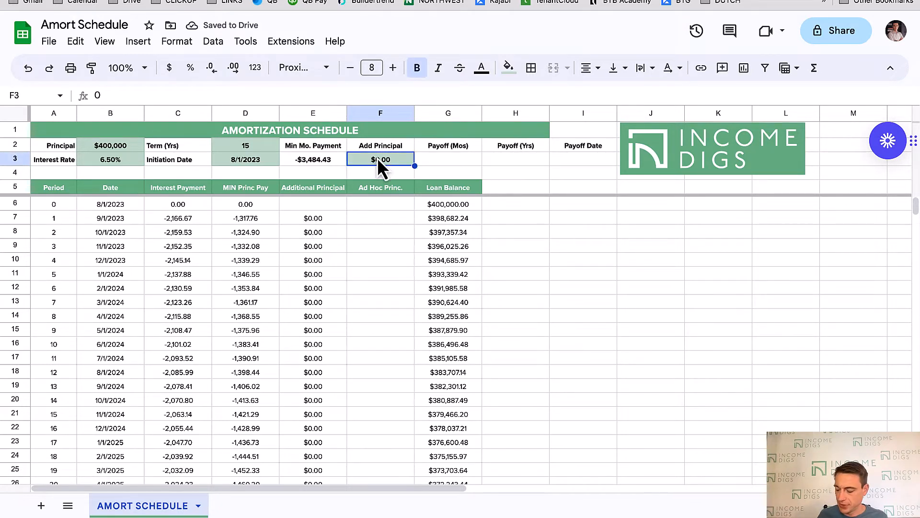
text(200)
key(Return)
Check the combined interest and minimum principal payment row by row for the first ten periods, along with the additional principal.
click(435, 219)
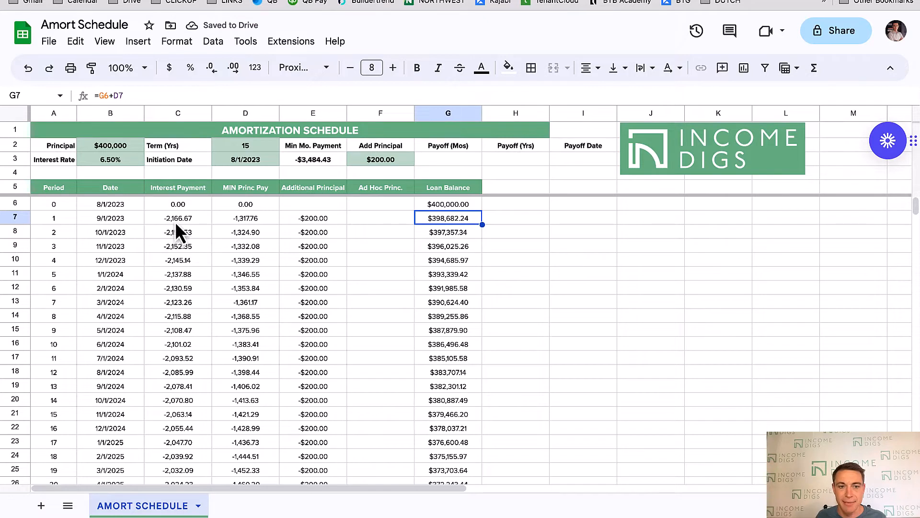
drag(175, 222, 266, 224)
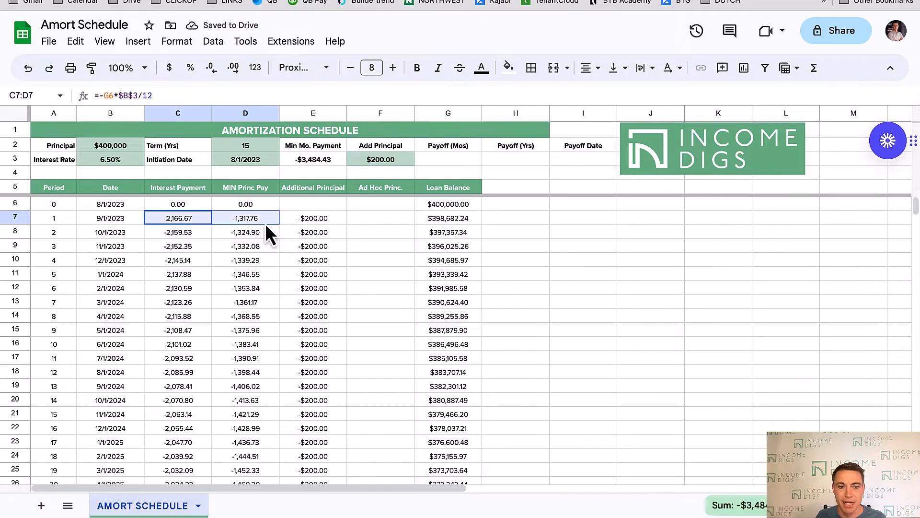
click(238, 192)
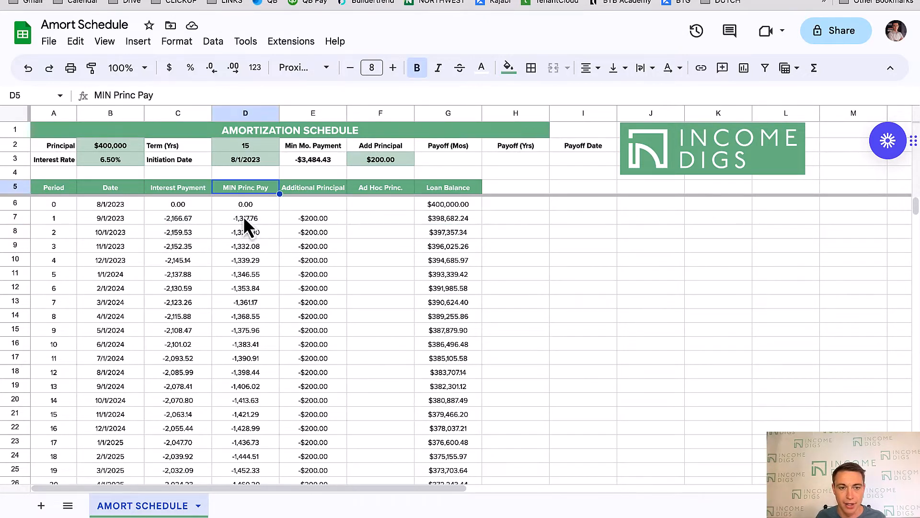
drag(178, 218, 262, 223)
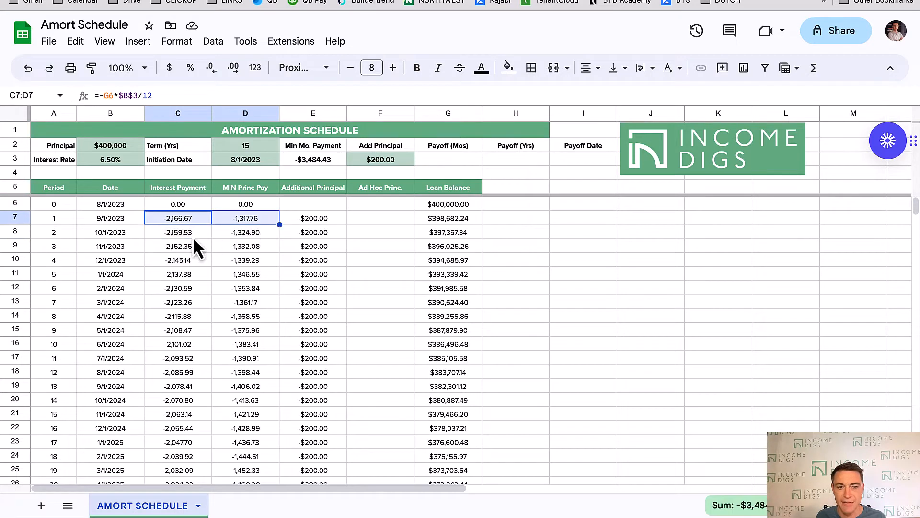
drag(194, 235, 260, 235)
drag(182, 250, 266, 251)
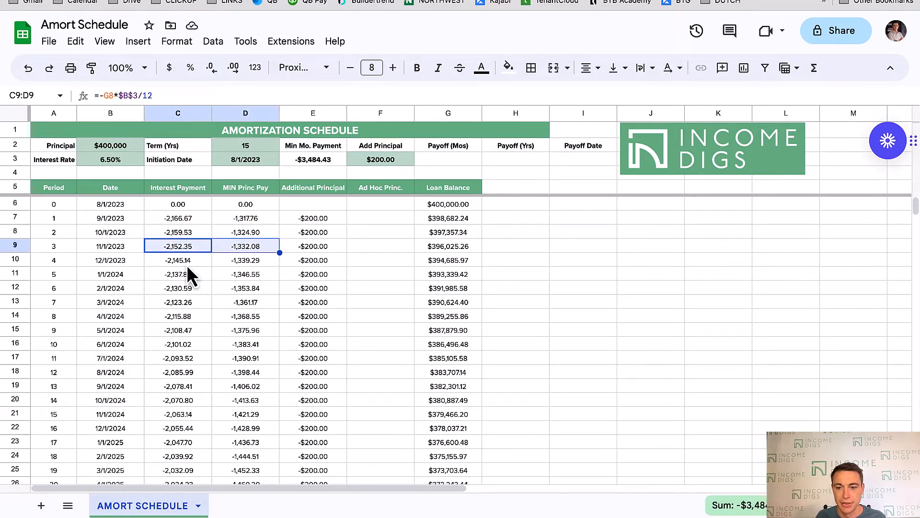
drag(186, 265, 259, 261)
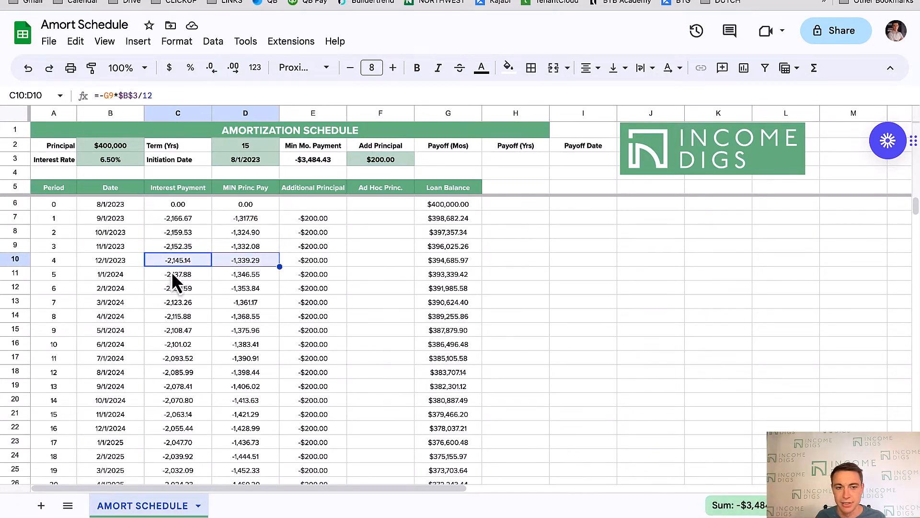
drag(171, 275, 270, 280)
drag(181, 293, 259, 293)
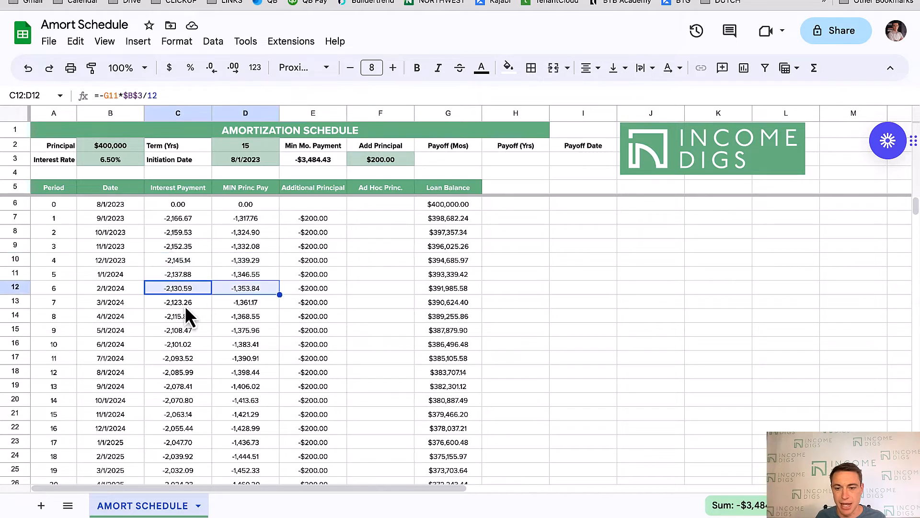
drag(185, 306, 232, 307)
drag(179, 318, 242, 317)
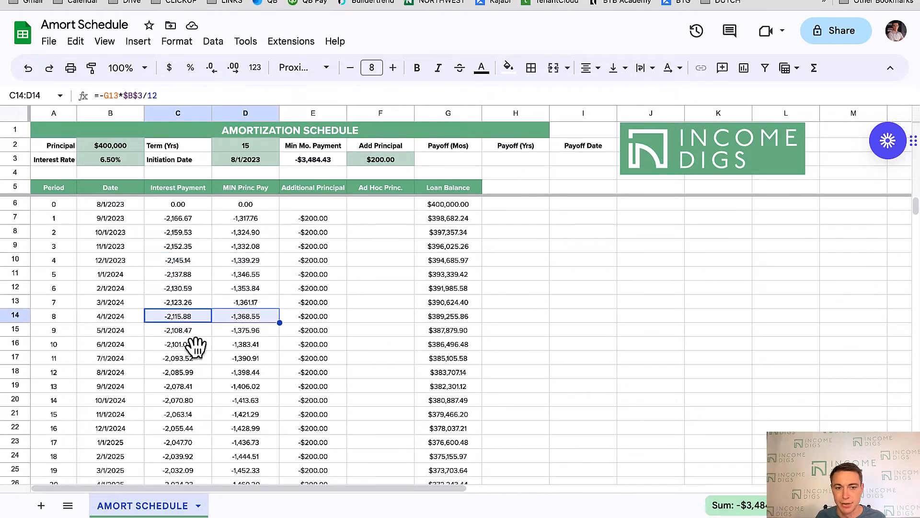
drag(196, 346, 243, 341)
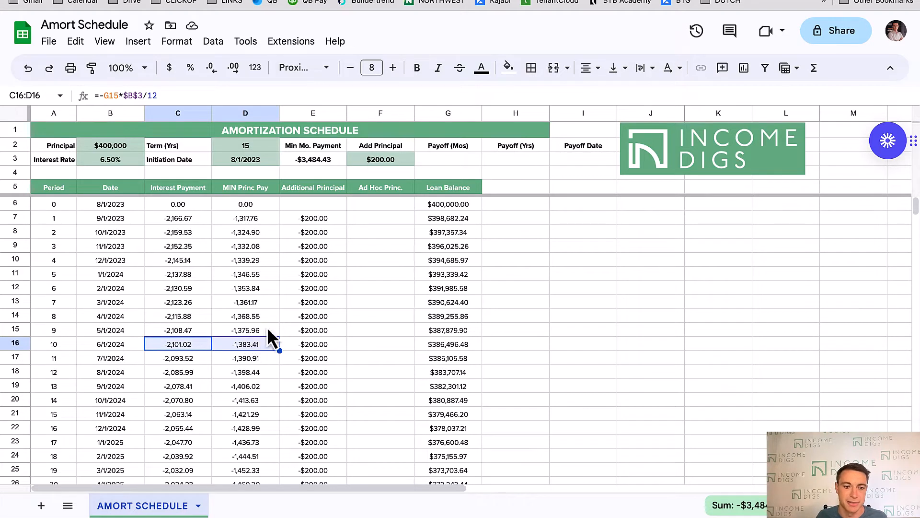
click(302, 349)
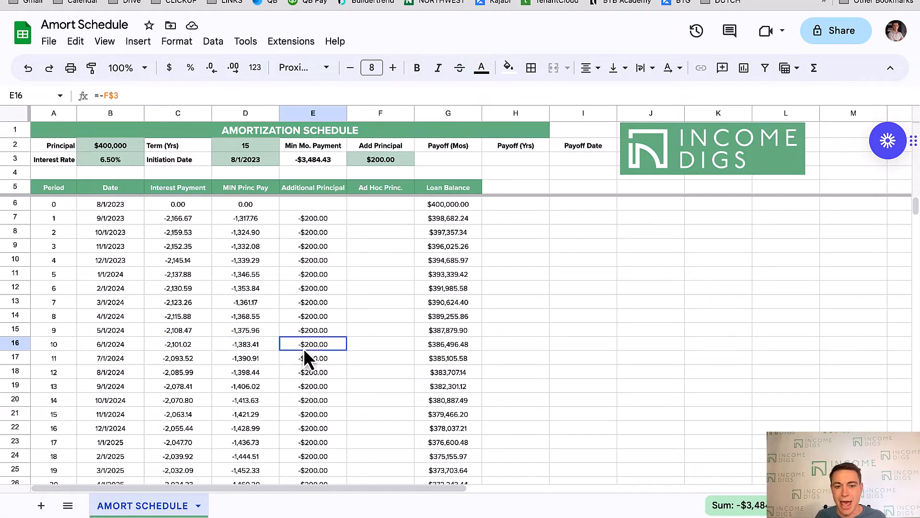
Change the loan balance formula in G7 to =G6+D7+E7 to include additional principal, and fill it down through G366.
click(439, 220)
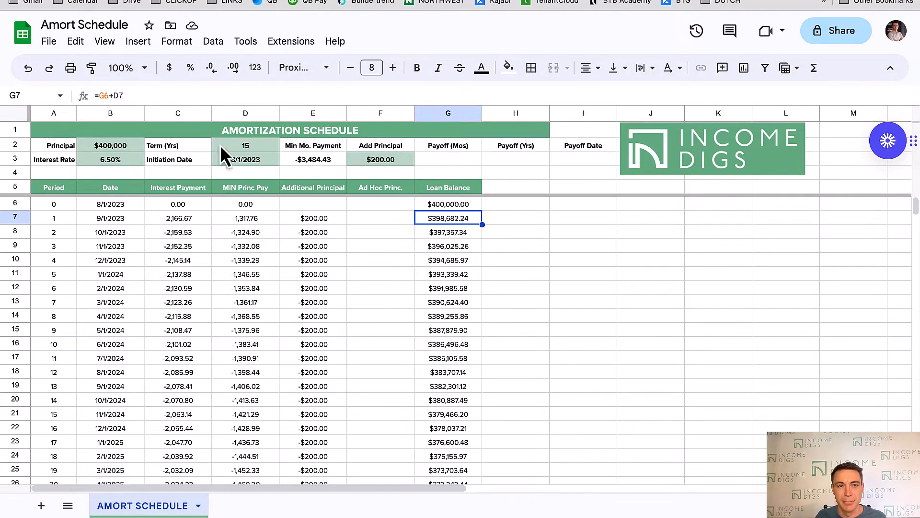
click(229, 96)
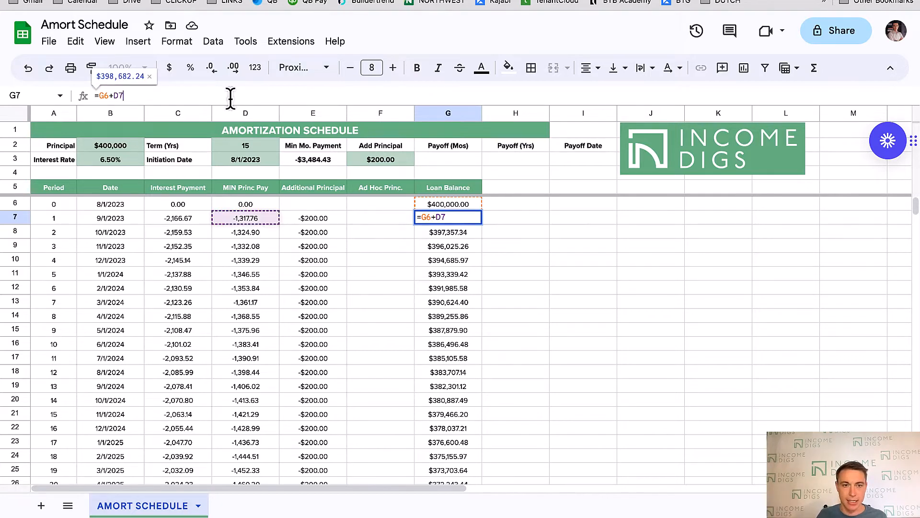
text(+F)
key(BackSpace)
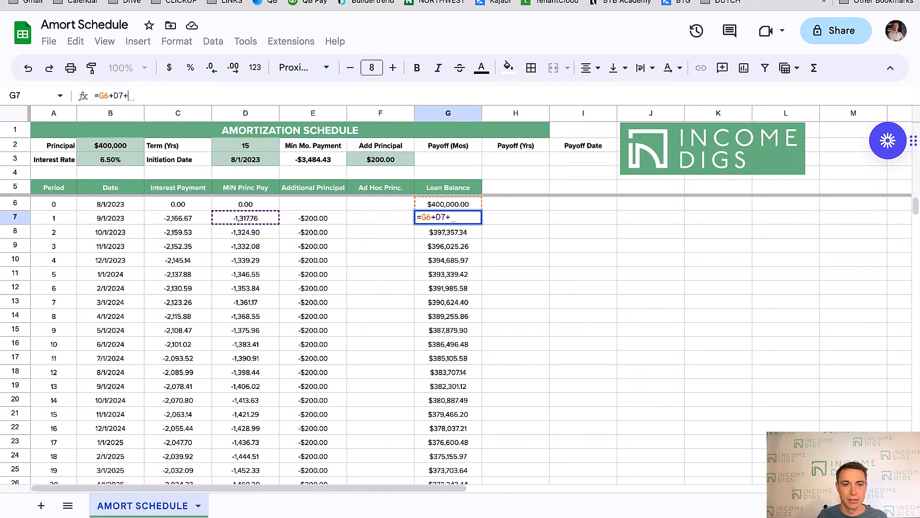
click(315, 220)
key(Return)
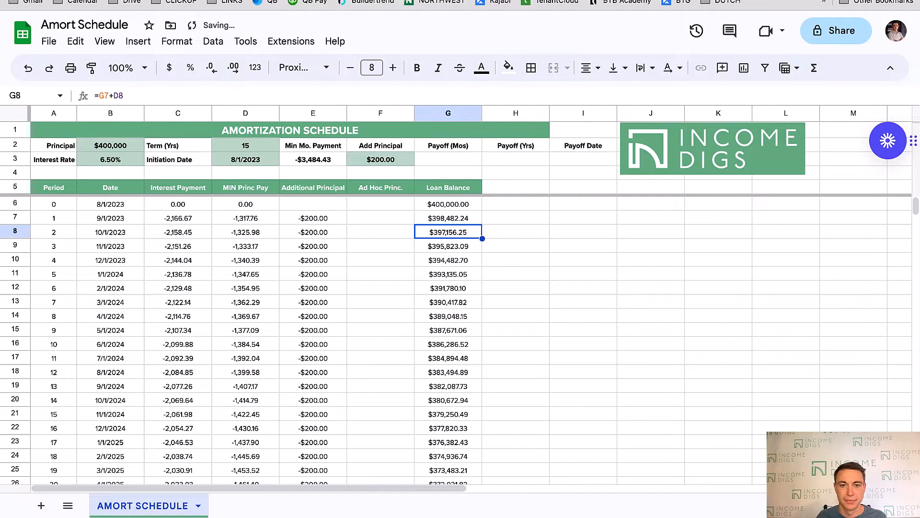
click(443, 218)
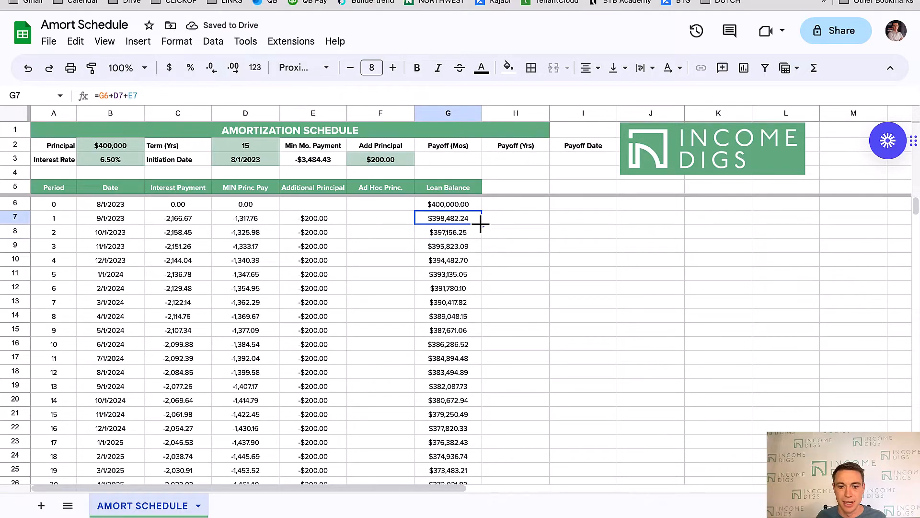
drag(482, 224, 453, 278)
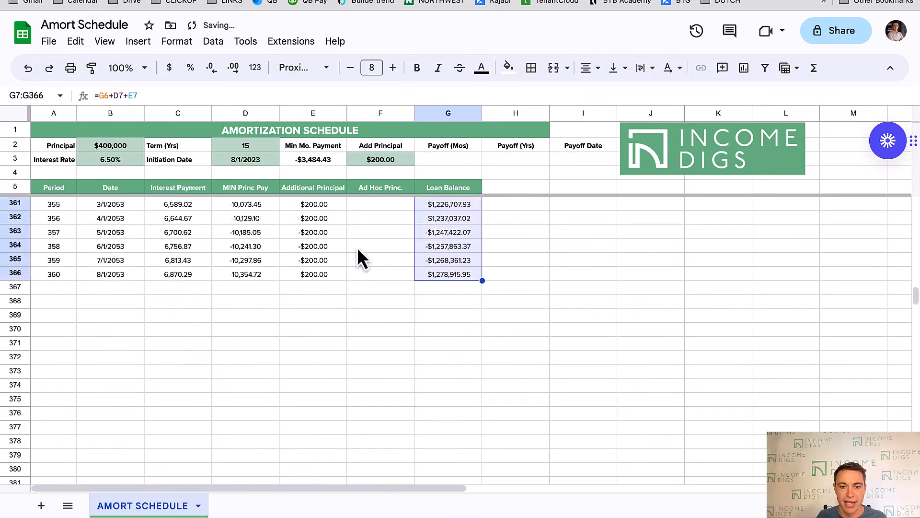
Examine the loan balance column around periods 160 to 180 to find the period in which the loan is paid off.
scroll(362, 246, up, 20)
scroll(360, 255, down, 20)
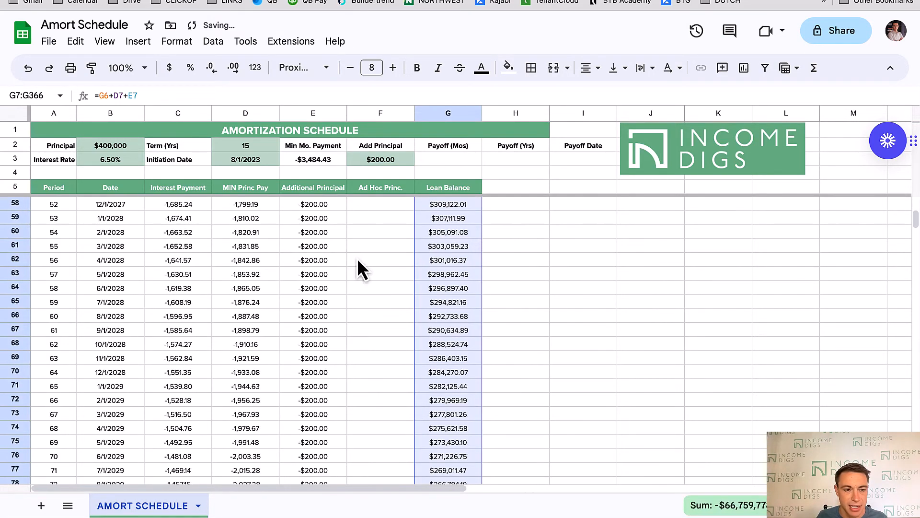
scroll(360, 269, down, 5)
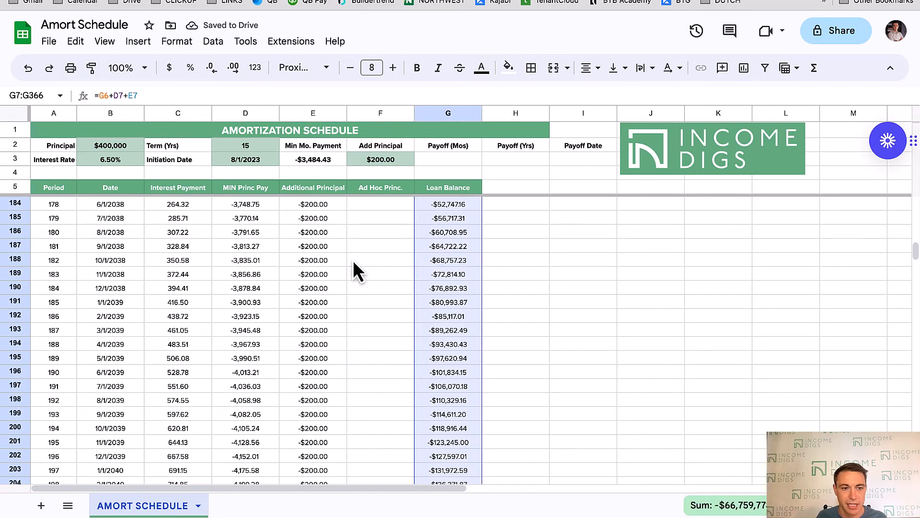
click(361, 235)
scroll(361, 236, up, 4)
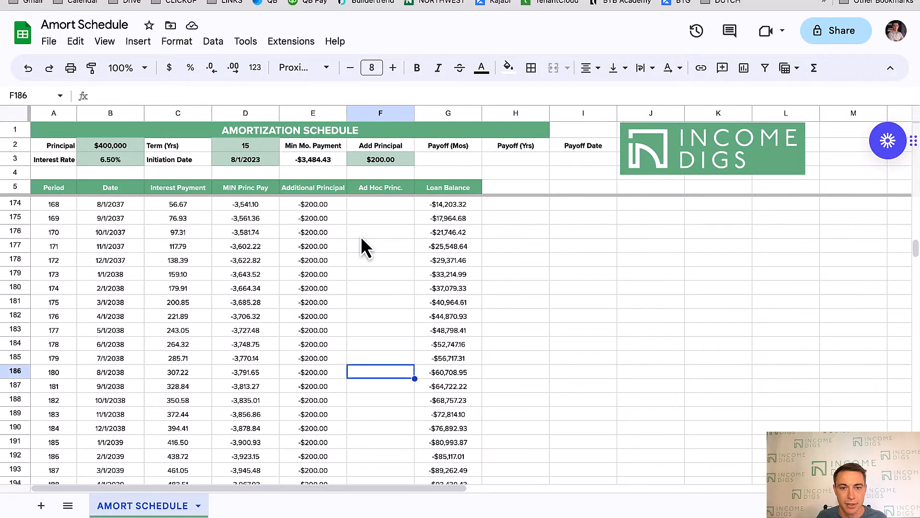
scroll(362, 239, up, 3)
click(393, 288)
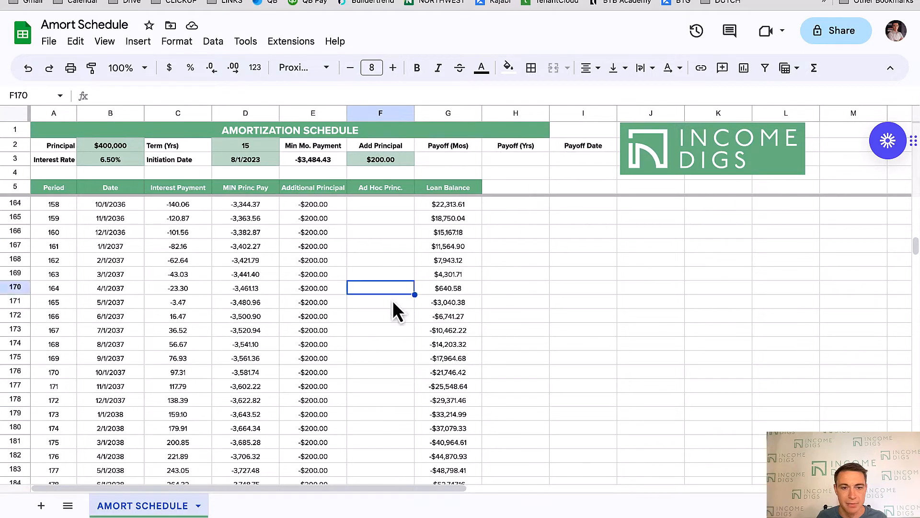
click(387, 304)
click(67, 300)
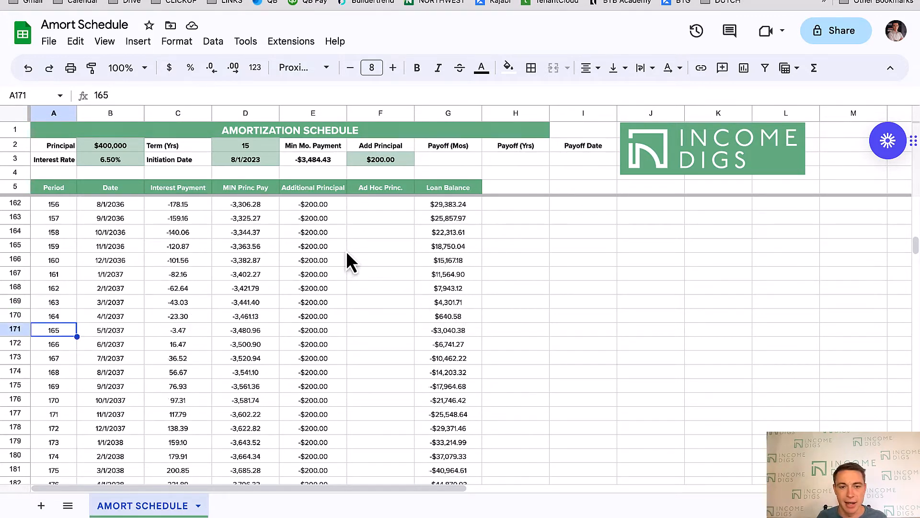
scroll(346, 250, up, 20)
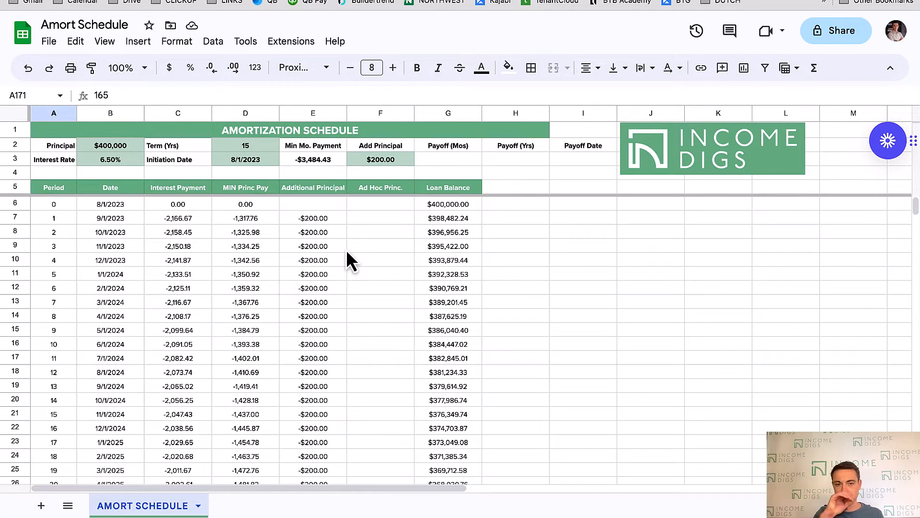
Fill the Ad Hoc Princ. cells F7:F366 with the custom light green used for the input cells.
click(309, 220)
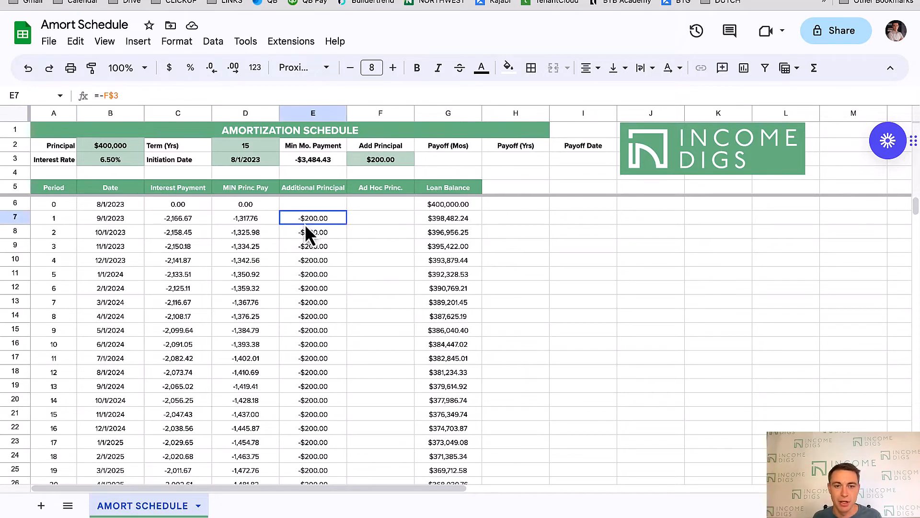
click(360, 221)
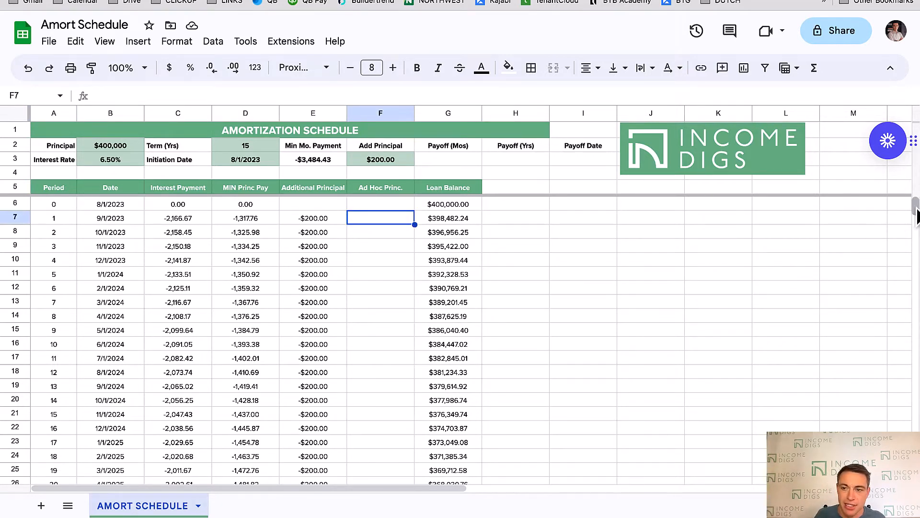
drag(915, 207, 914, 294)
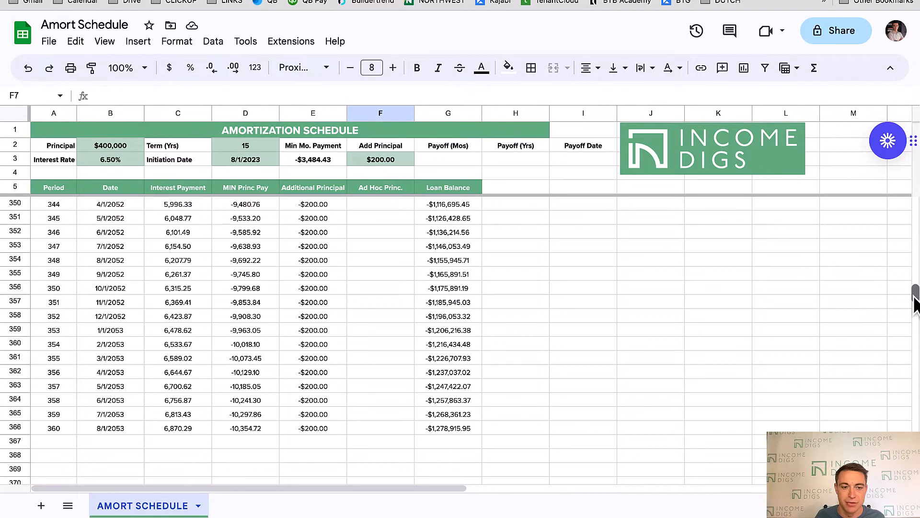
shift+click(358, 428)
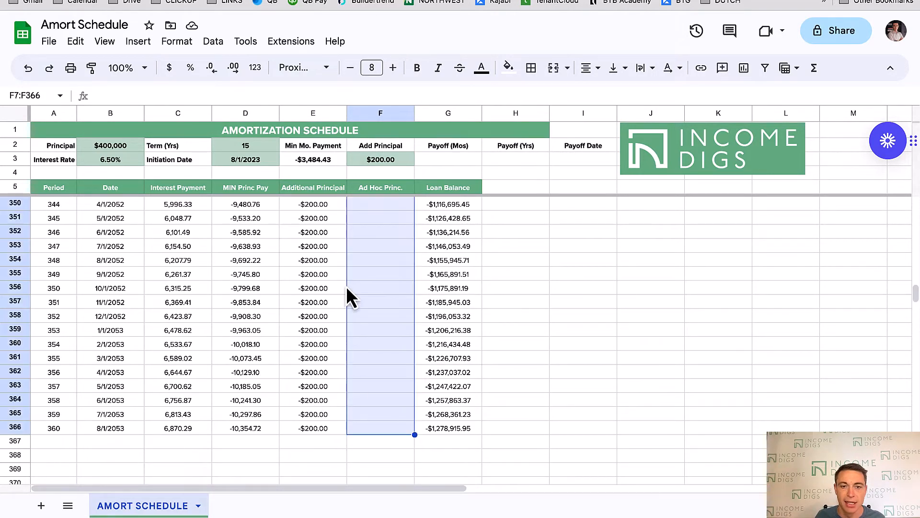
scroll(349, 285, up, 20)
scroll(352, 284, up, 20)
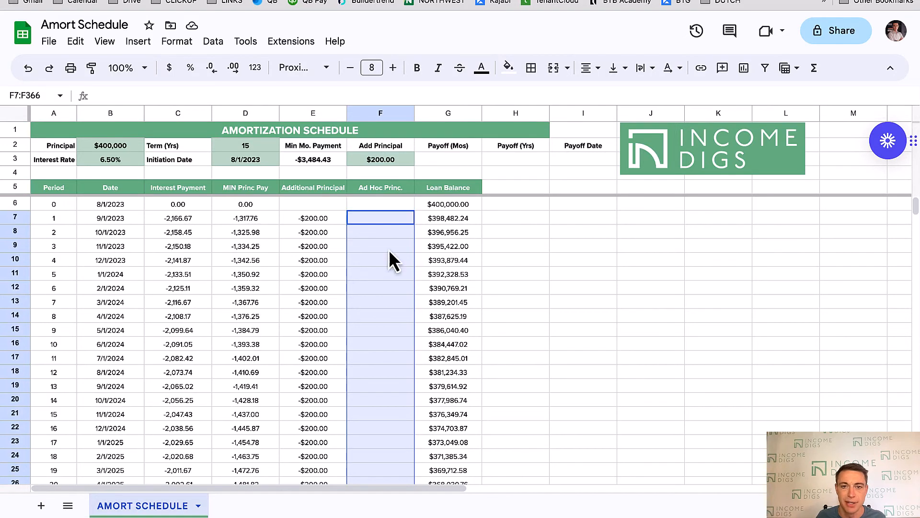
click(509, 68)
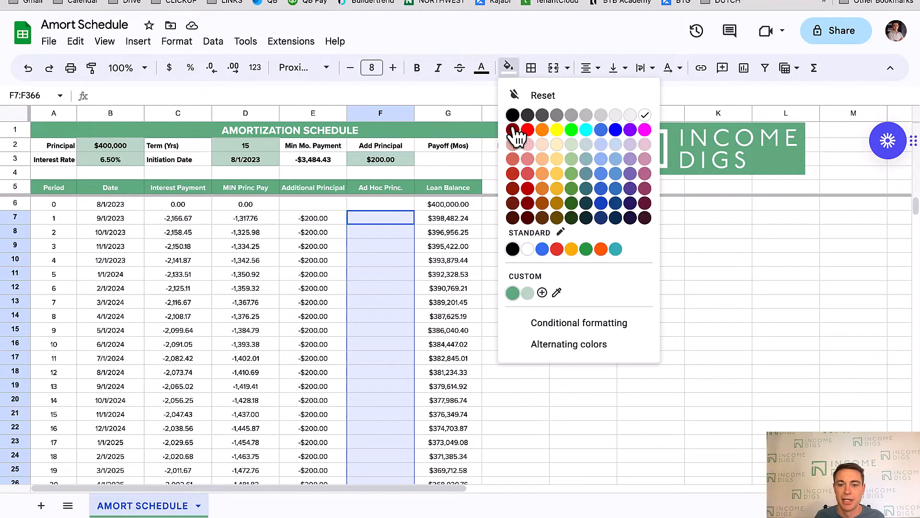
click(527, 293)
click(384, 222)
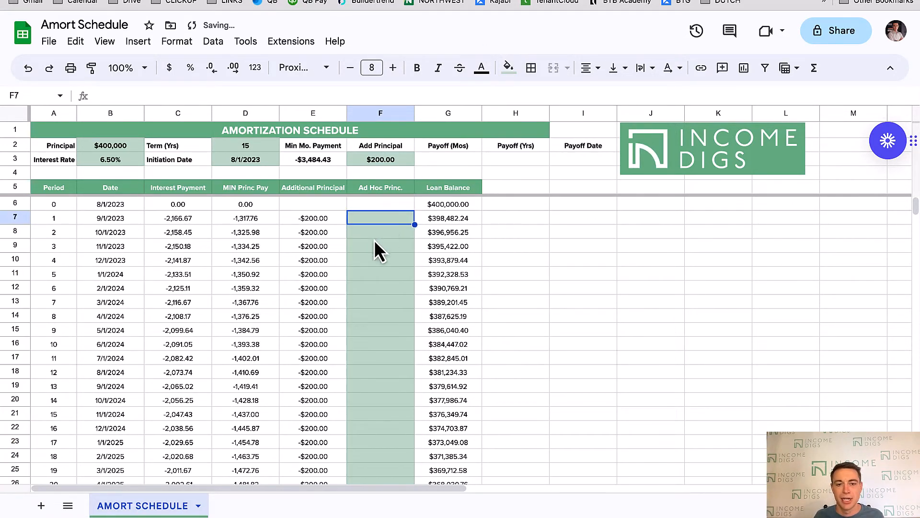
Enter an ad hoc principal payment of -15000 in F18 for period 12.
click(370, 275)
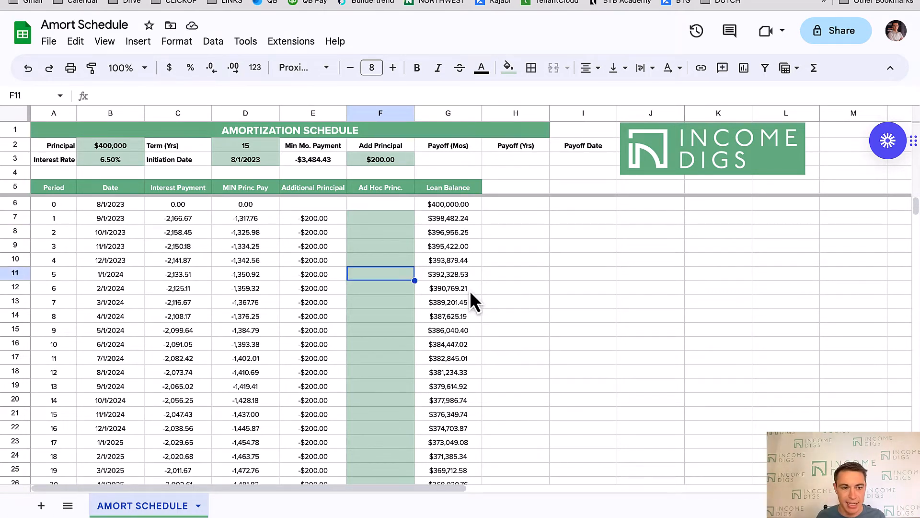
key(Down)
key(Down)
key(Down)
key(Down)
key(Down)
key(Down)
key(Down)
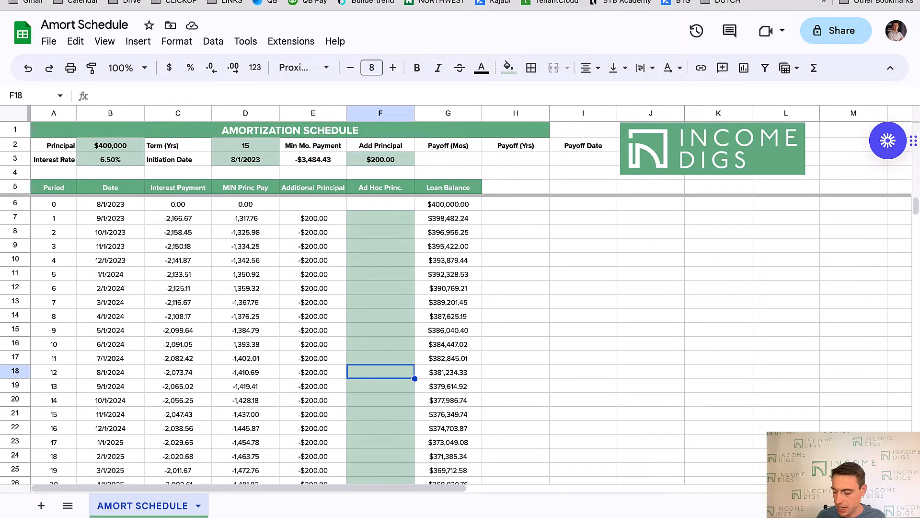
text(-15000)
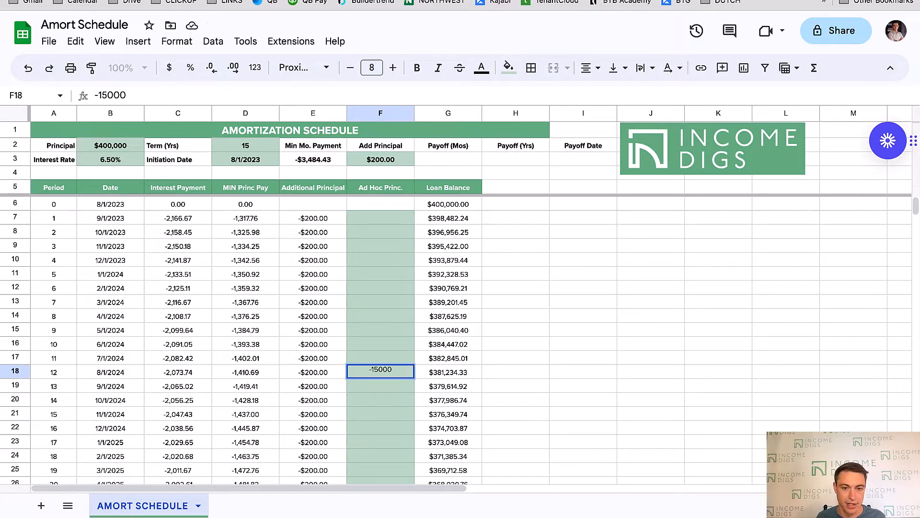
key(Tab)
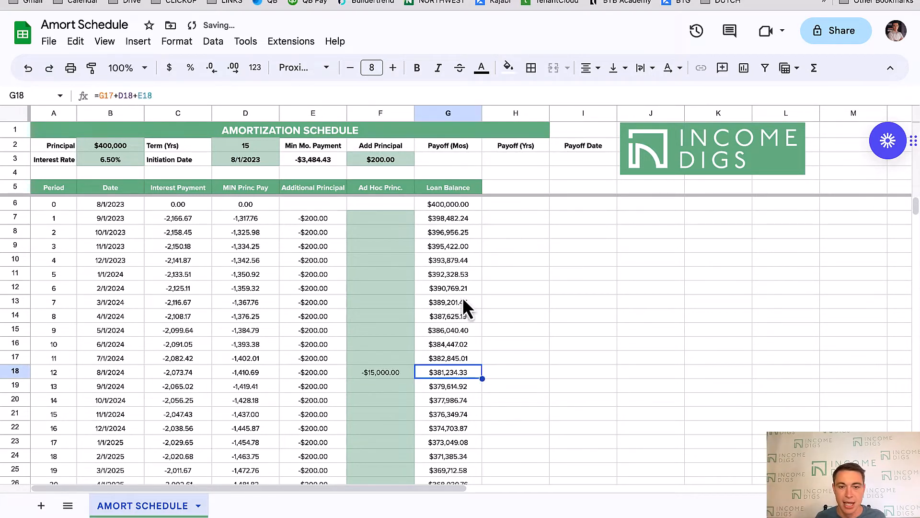
Format the additional principal, ad hoc principal and loan balance cells E6:G366 as Number instead of currency.
click(382, 378)
drag(452, 215, 455, 388)
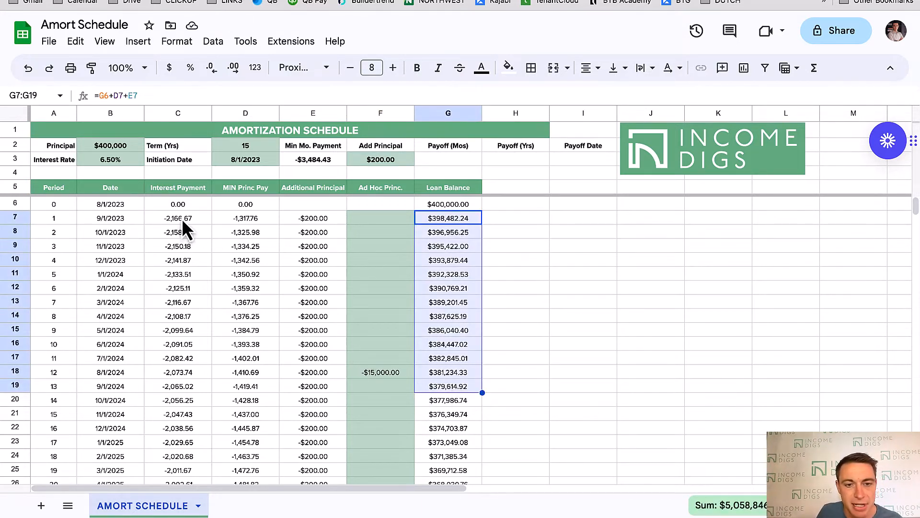
click(314, 210)
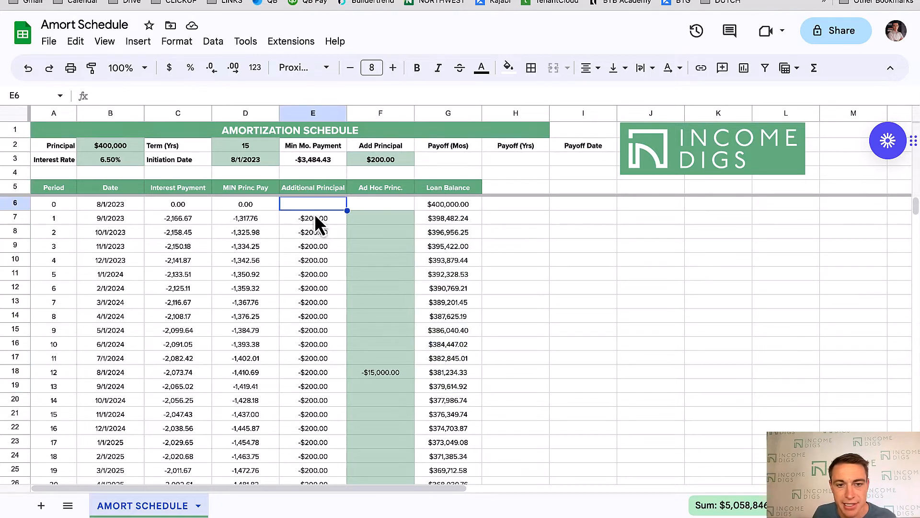
drag(916, 219, 915, 311)
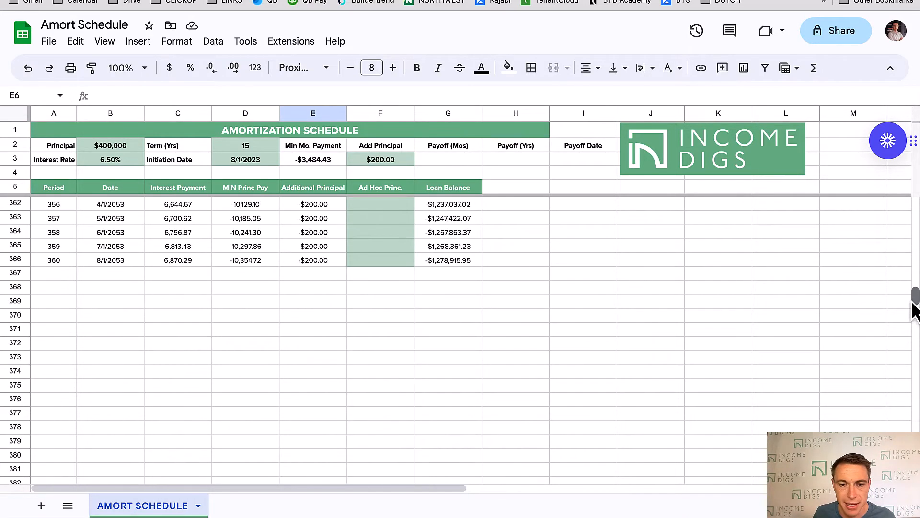
shift+click(441, 258)
click(255, 68)
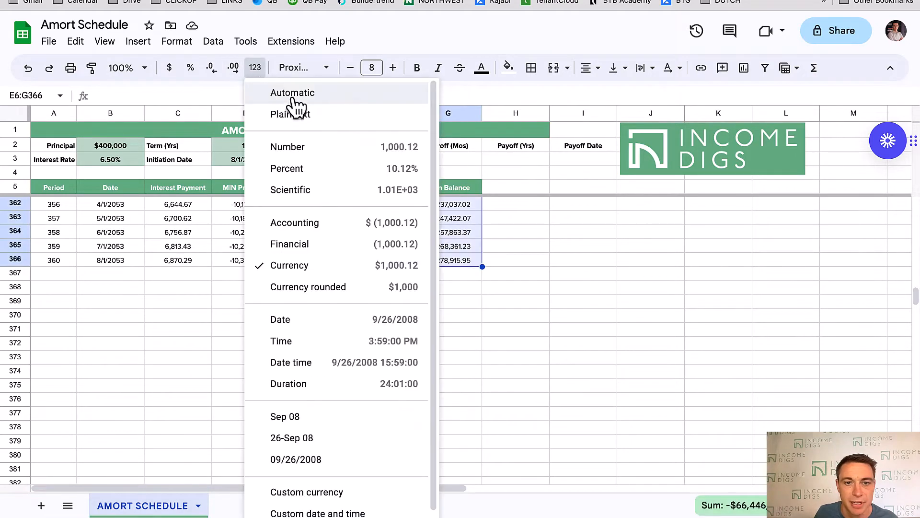
click(297, 150)
scroll(415, 291, up, 20)
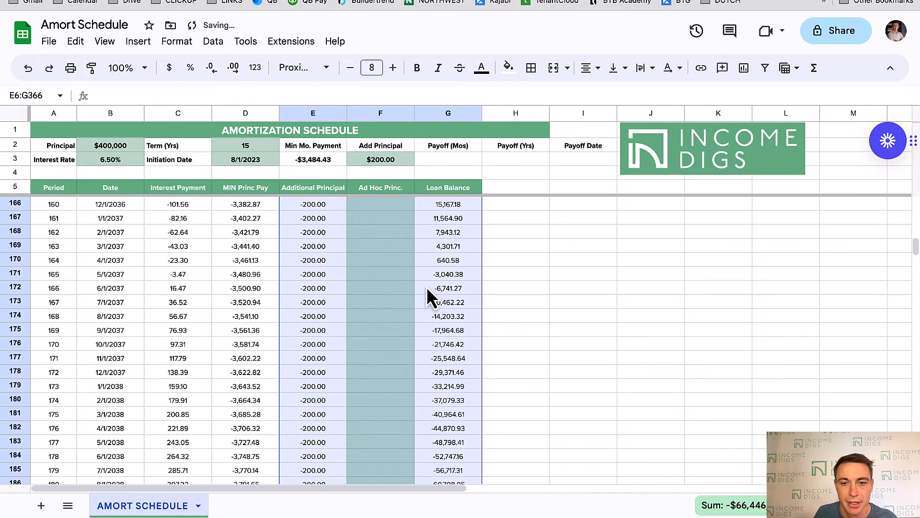
scroll(427, 287, up, 15)
Enter an ad hoc principal payment of -15000 in F7 for period 1.
click(376, 374)
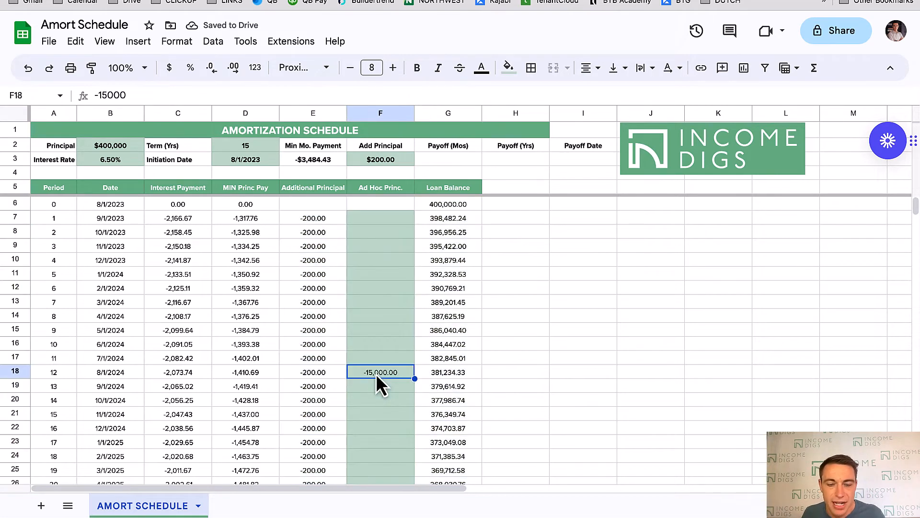
click(439, 220)
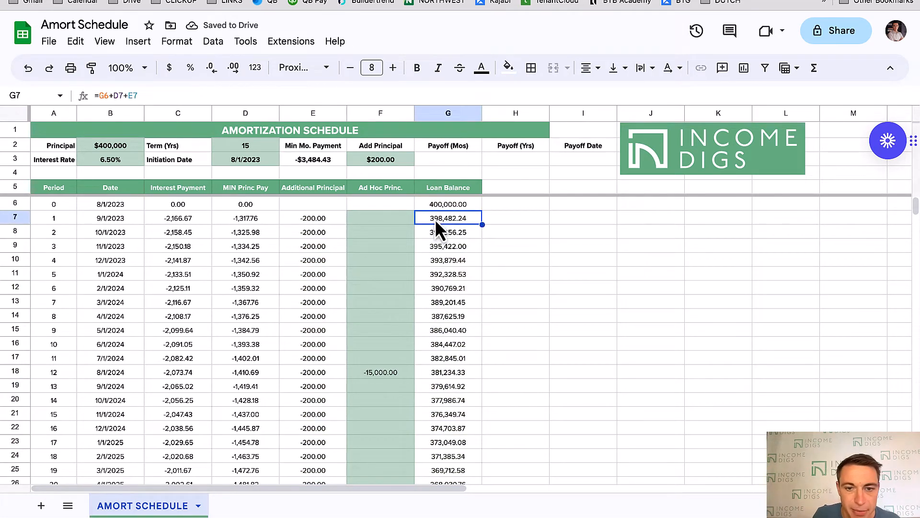
click(397, 373)
click(370, 222)
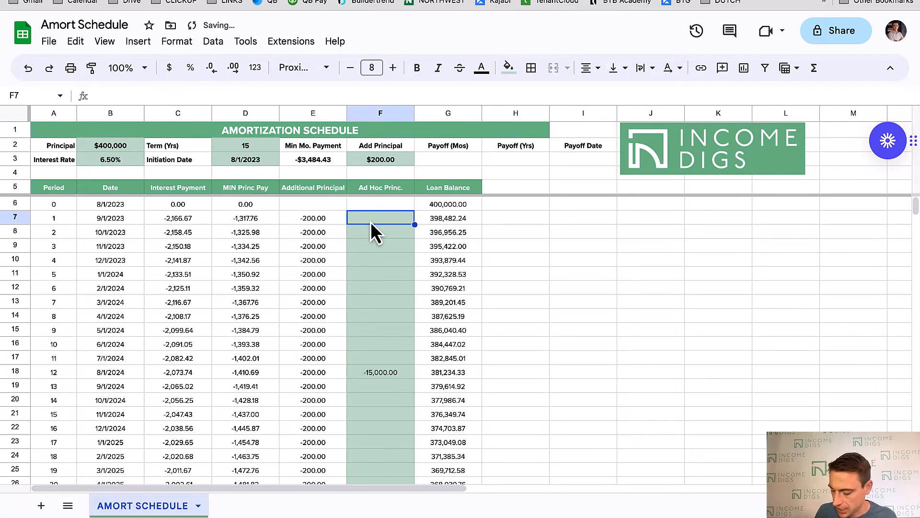
text(-15000)
key(Tab)
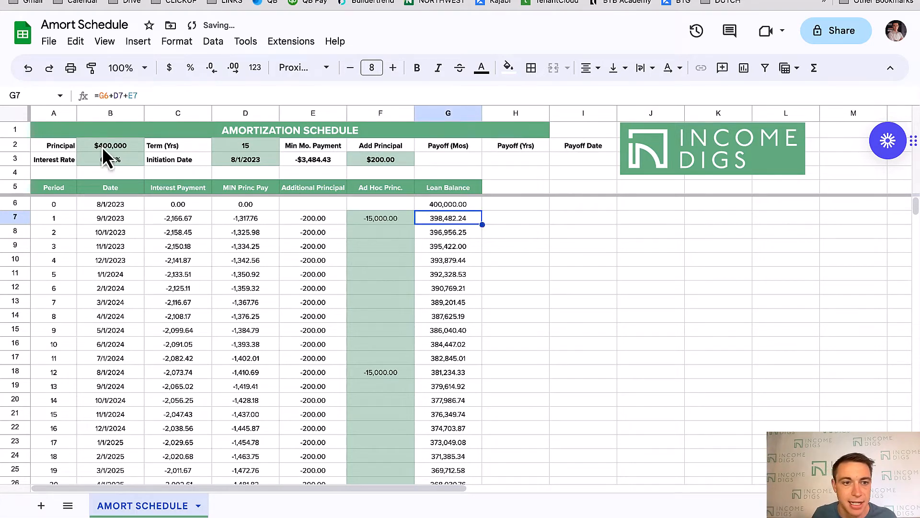
Extend the loan balance formula in G7 to =G6+D7+E7+F7 so it includes the ad hoc principal.
click(158, 96)
text(+)
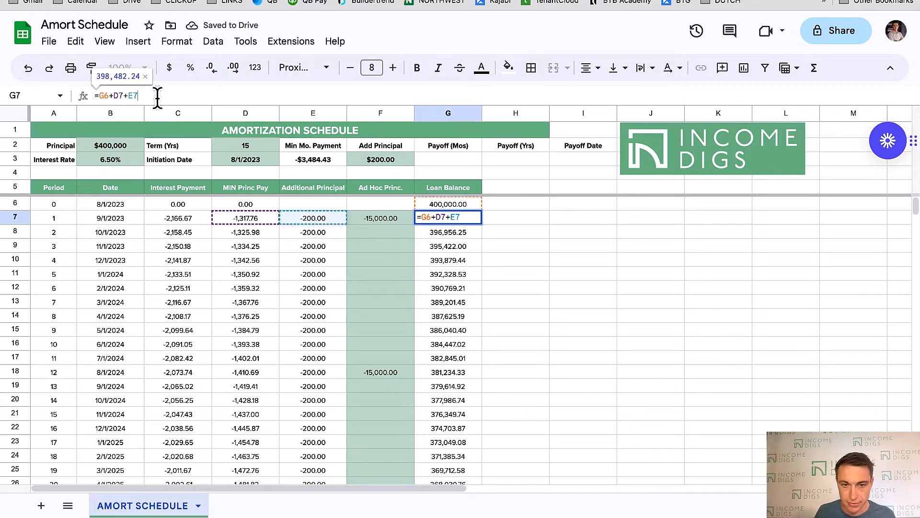
click(386, 221)
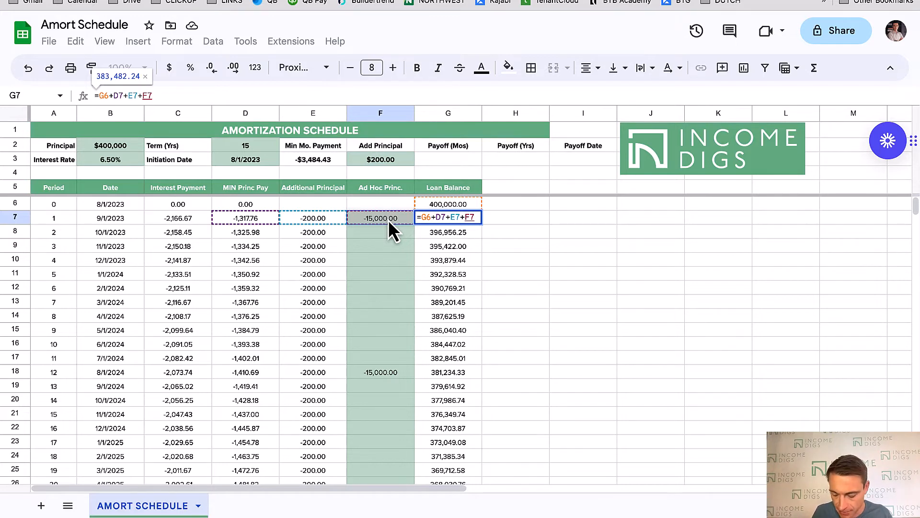
key(Return)
key(Left)
key(Up)
key(Right)
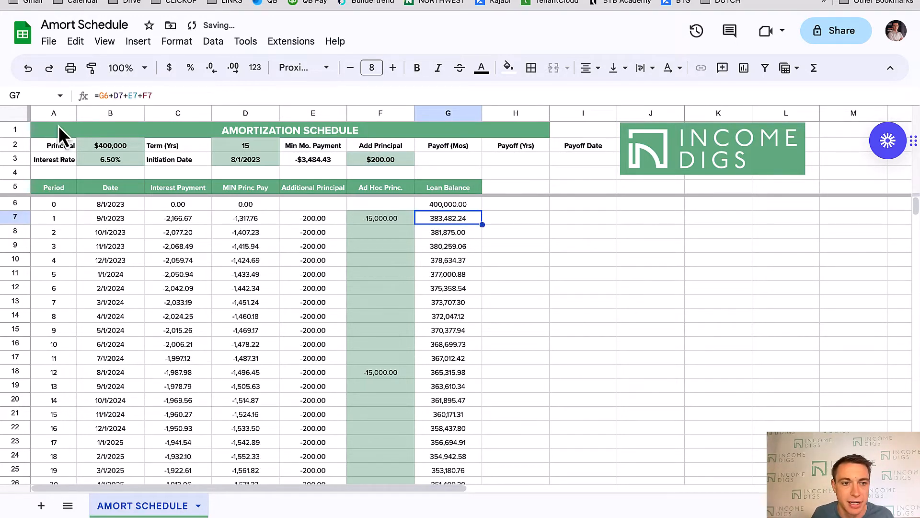
Start replacing the loan balance formula in G7 with a SUM formula.
click(98, 96)
drag(165, 96, 91, 99)
text(=sum)
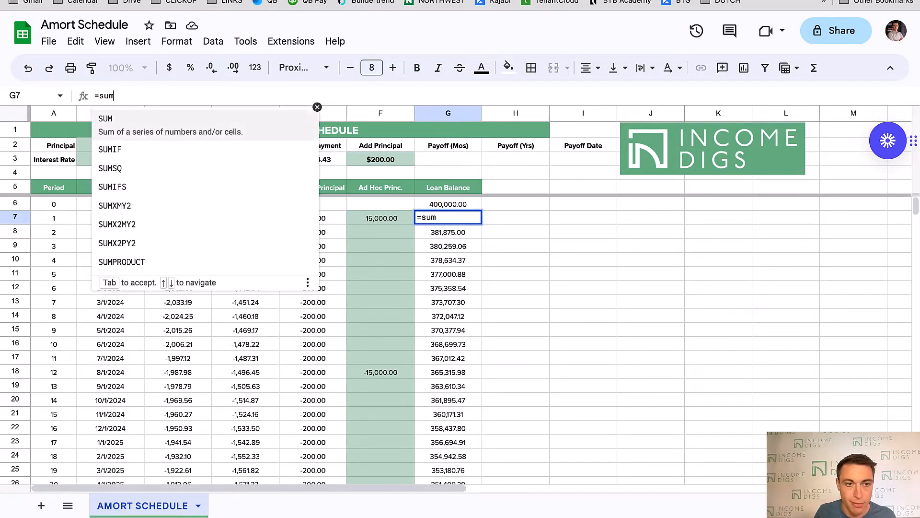
Complete the first loan balance formula in G7 as =sum(G6,D7:F7) to include the ad hoc principal.
text(()
click(451, 205)
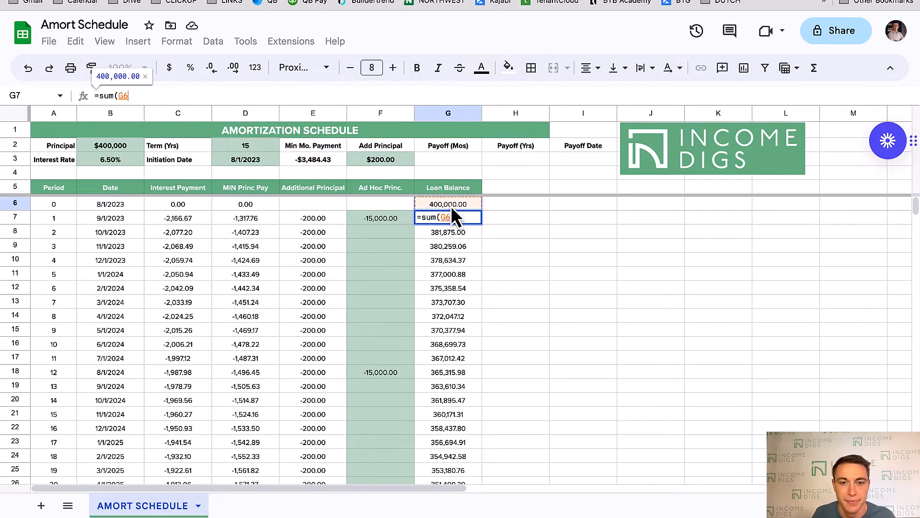
text(,)
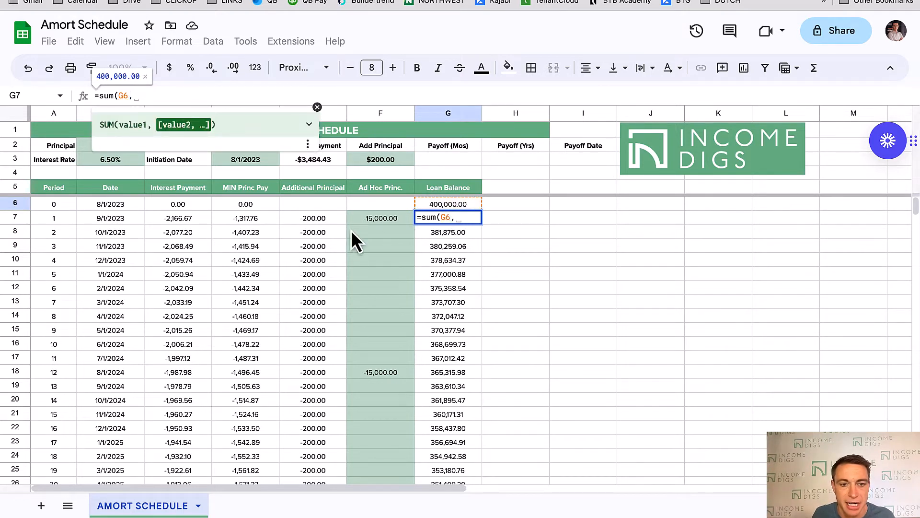
drag(246, 219, 377, 217)
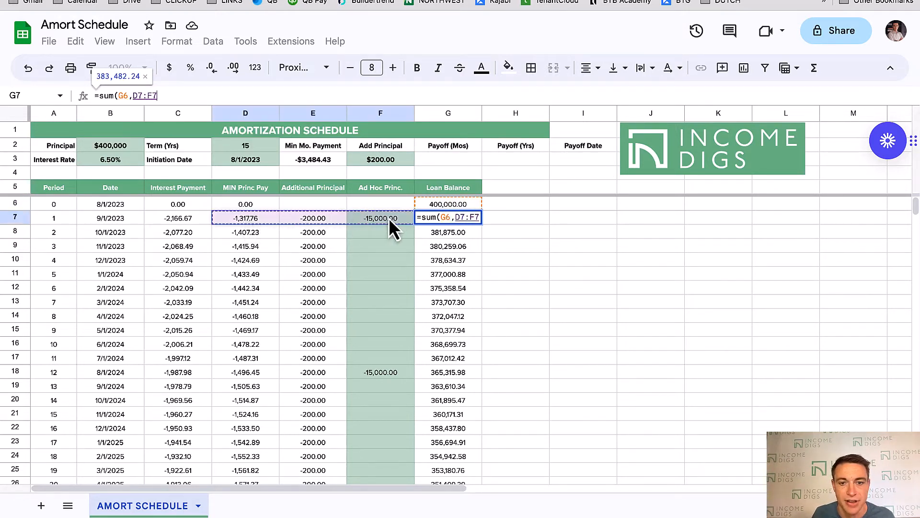
text())
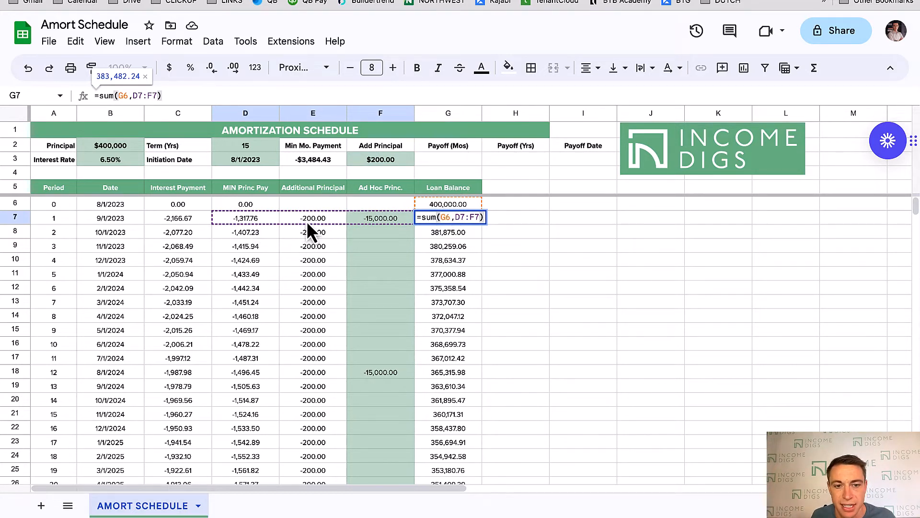
key(Return)
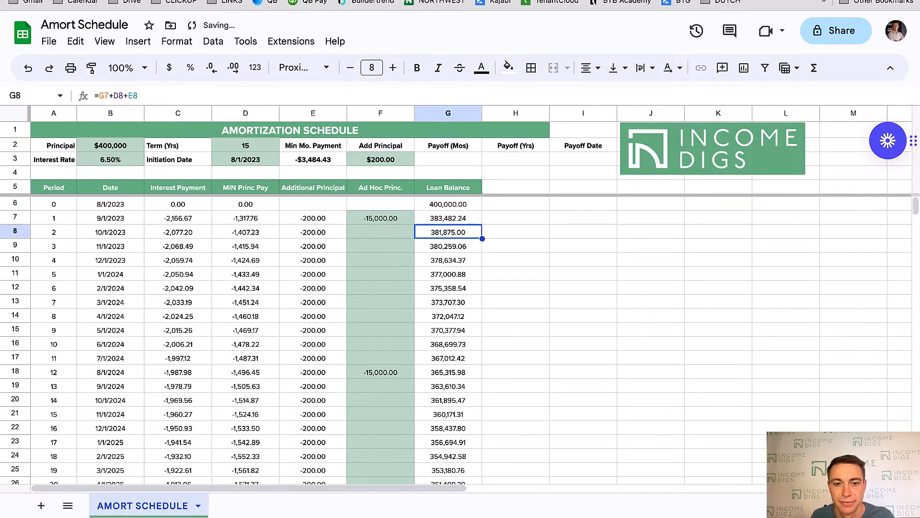
click(447, 218)
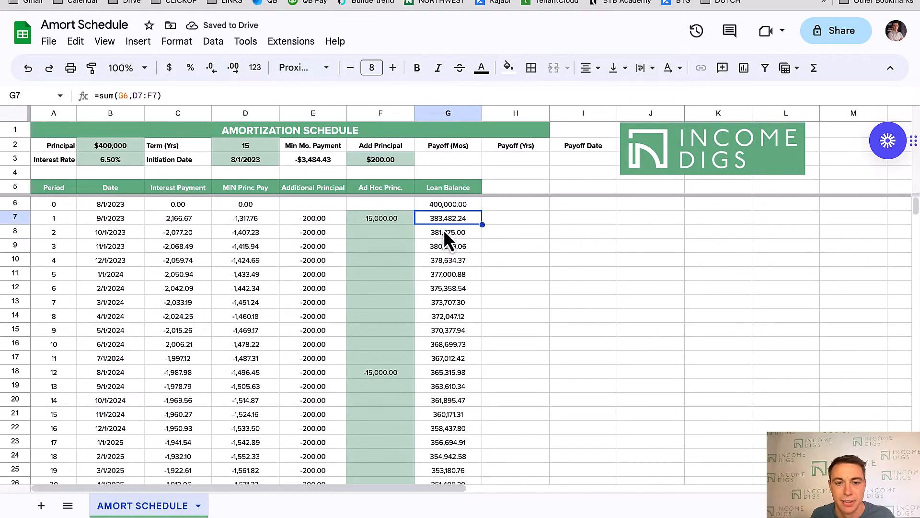
Clear the ad hoc principal entries in F8:F18.
click(390, 237)
drag(915, 206, 915, 213)
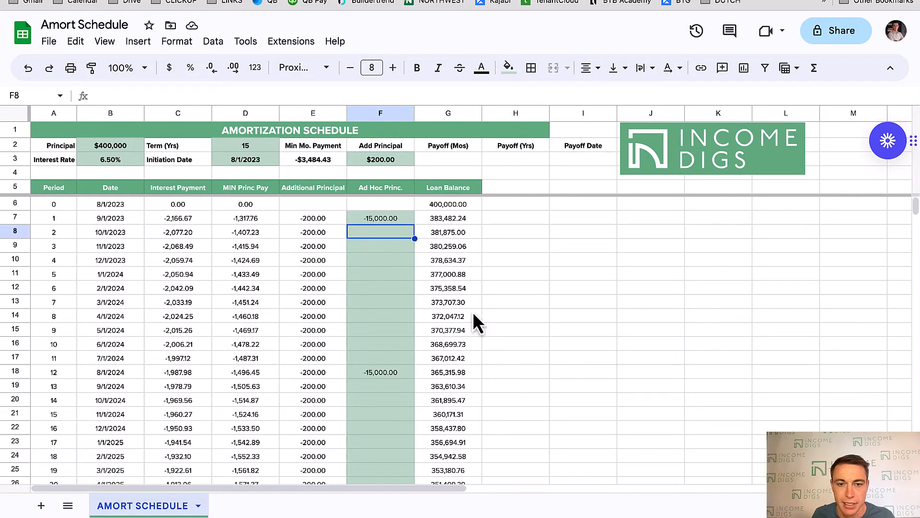
shift+click(384, 373)
key(Delete)
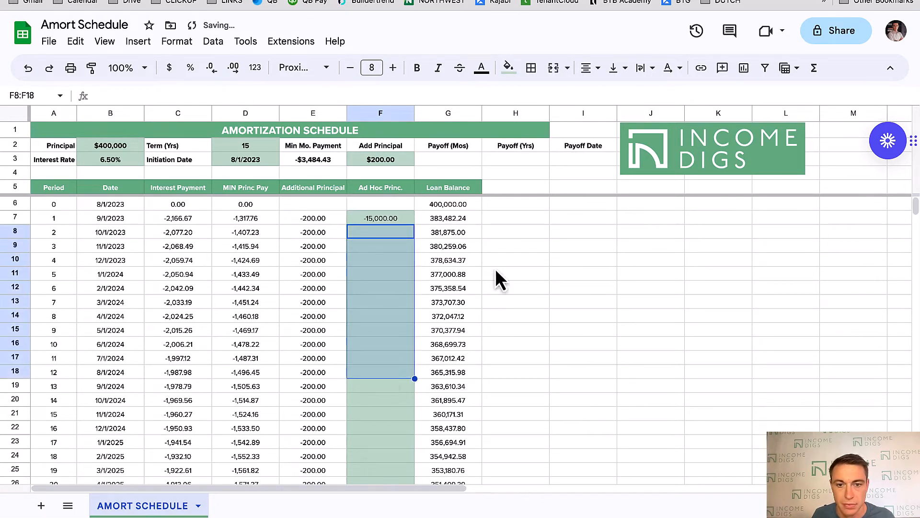
Delete the old Loan Balance formulas below the first period, clearing G8:G709.
click(459, 235)
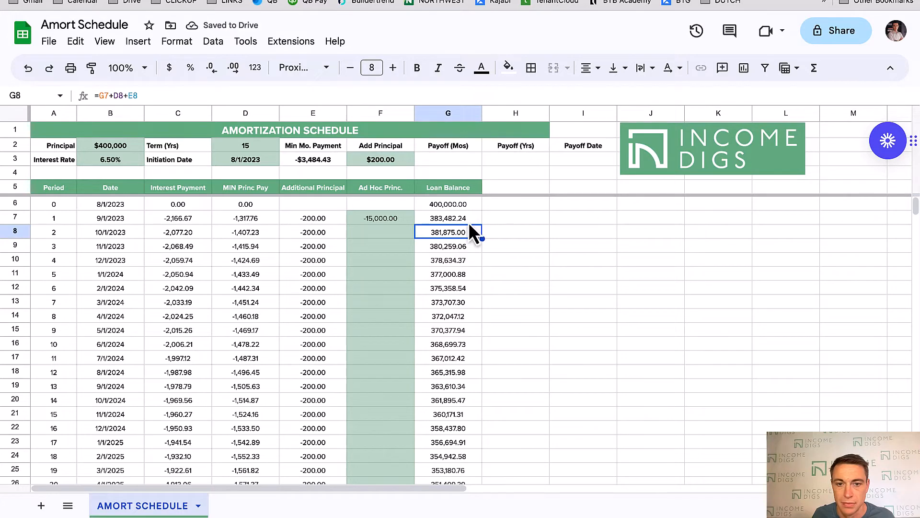
click(467, 222)
click(464, 232)
drag(915, 207, 915, 384)
shift+click(434, 387)
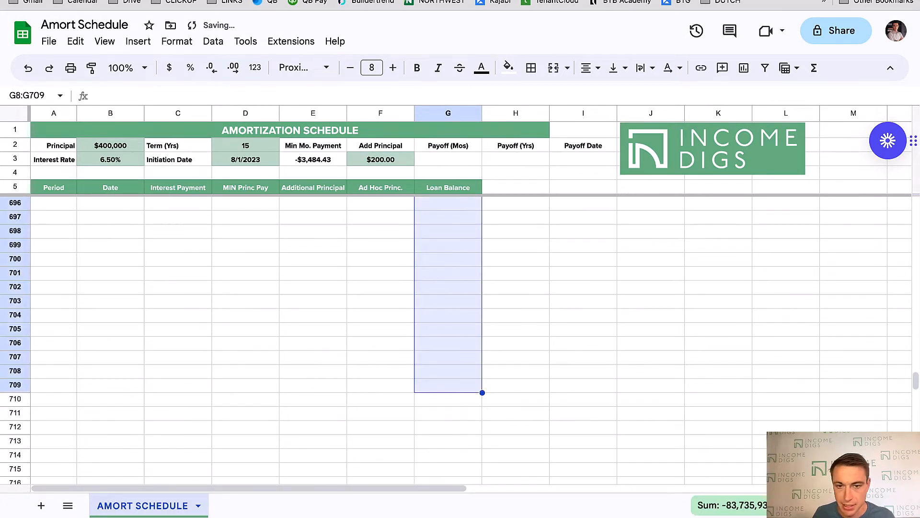
scroll(383, 292, up, 20)
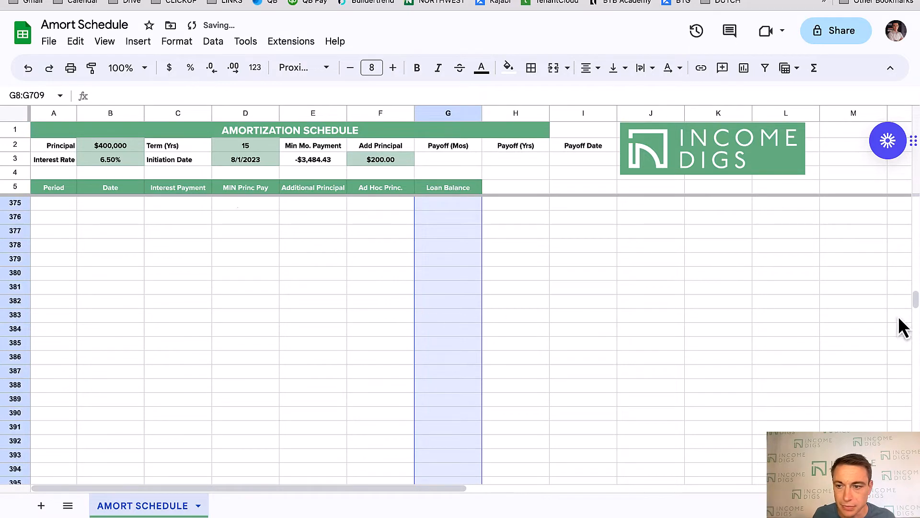
drag(916, 295, 916, 204)
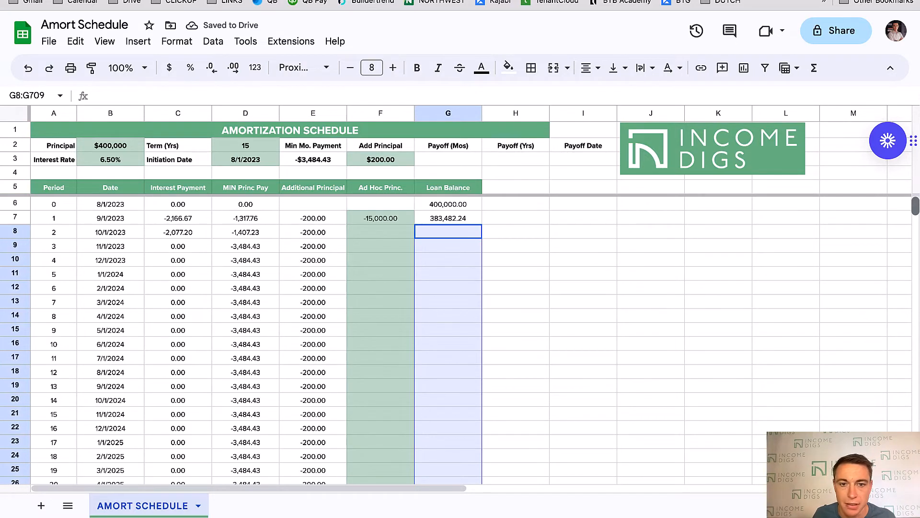
Fill the new loan balance formula from G7 down through G366.
click(438, 222)
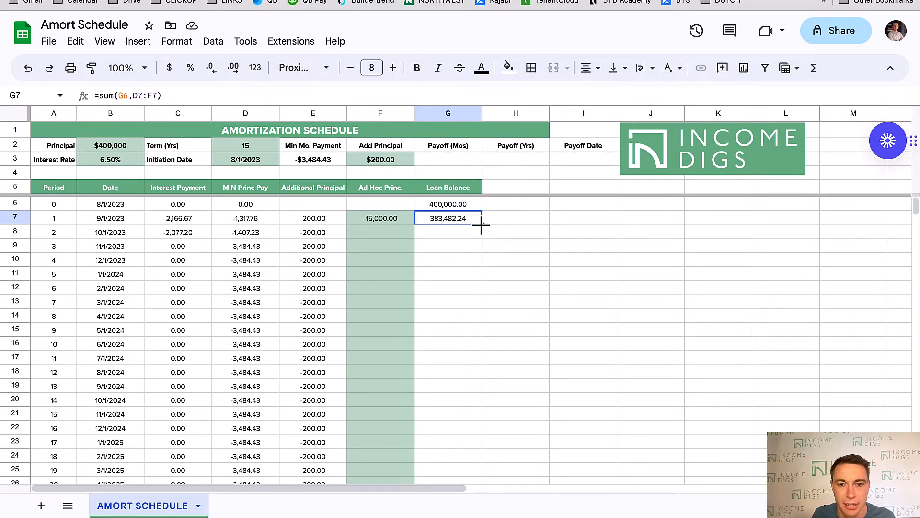
drag(481, 224, 471, 288)
scroll(389, 248, up, 10)
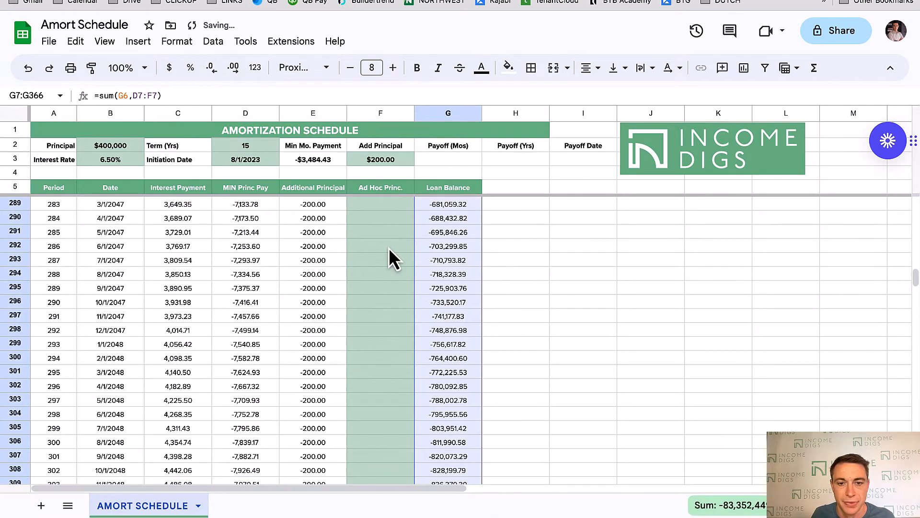
scroll(391, 248, up, 20)
Clear the period 1 ad hoc principal in F7 and set Add Principal to 0.
click(384, 219)
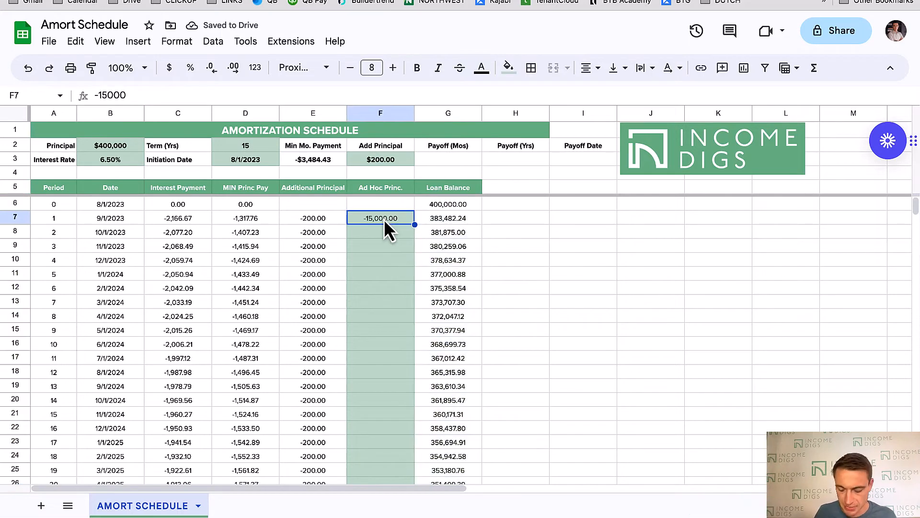
key(Delete)
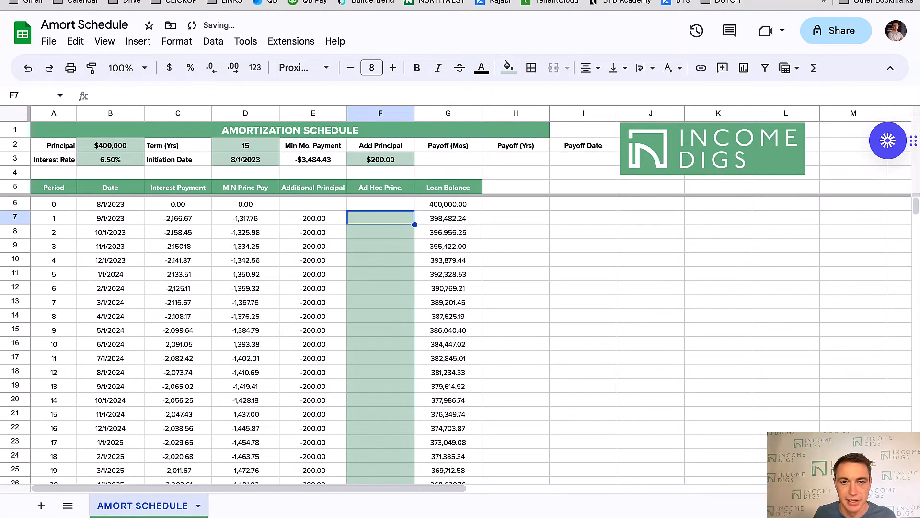
click(384, 163)
text(0)
key(Return)
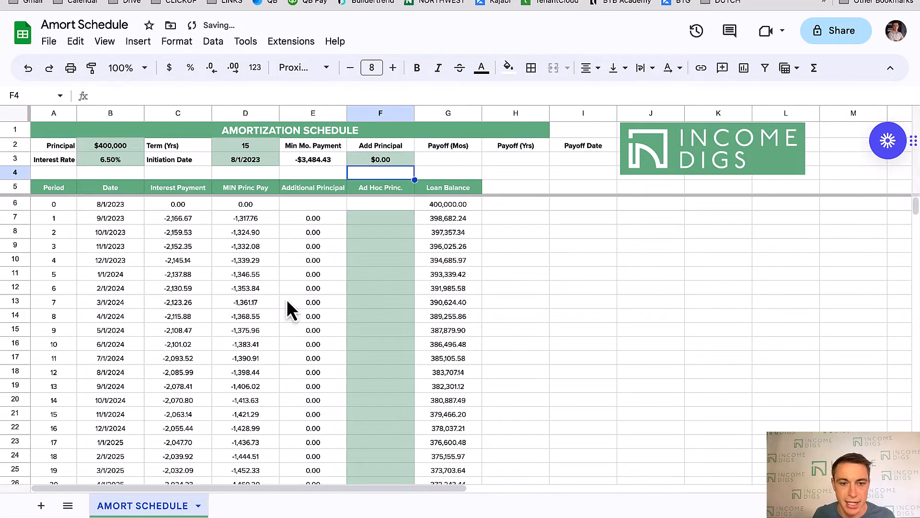
Highlight the period 180 row across A186:G186 to check the loan's payoff point.
scroll(226, 338, down, 20)
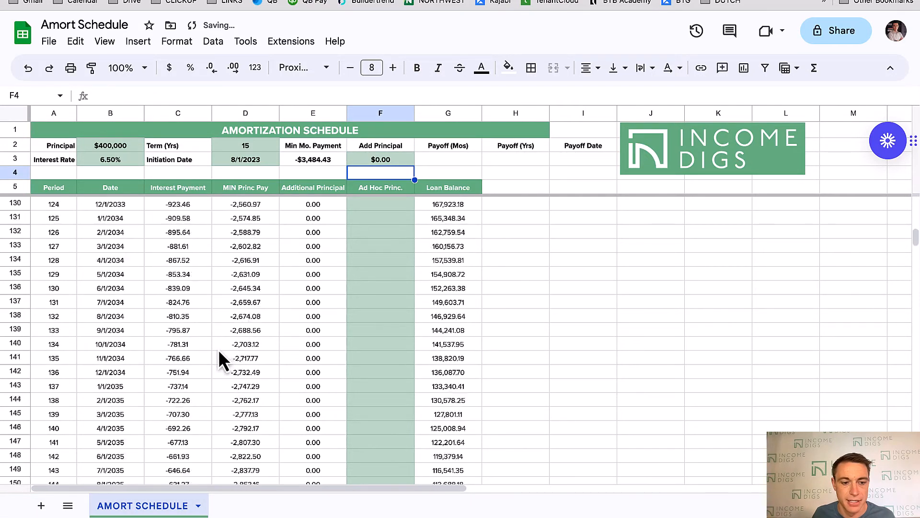
scroll(219, 351, down, 15)
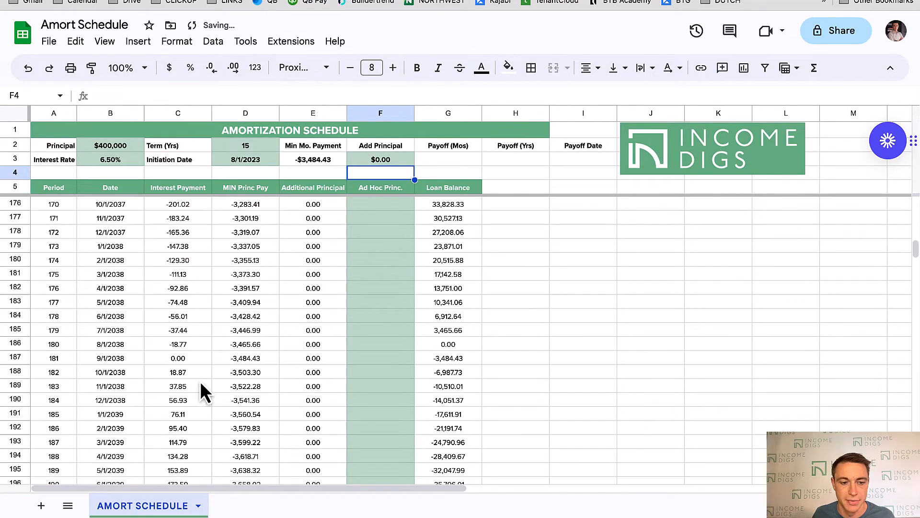
drag(446, 344, 37, 355)
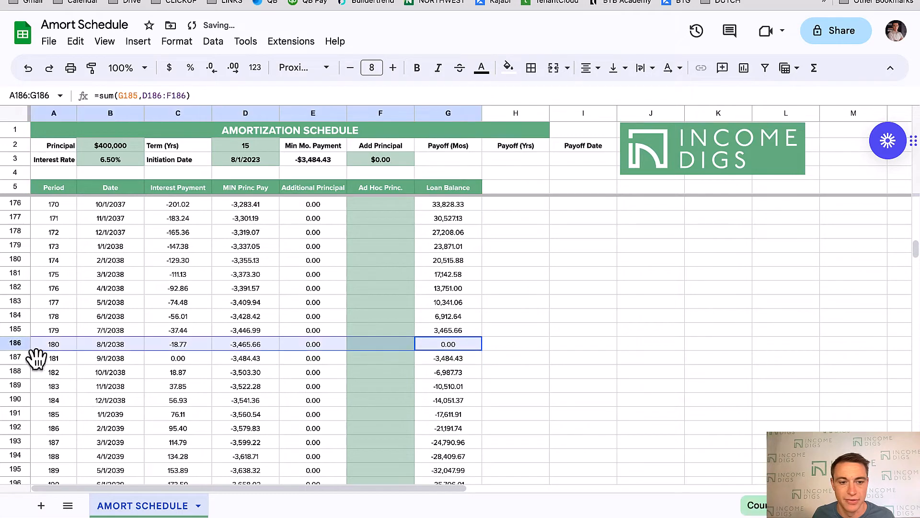
Enter an ad hoc principal payment of -15000 for period 12 in F18 and check the schedule's payoff point.
scroll(445, 310, up, 20)
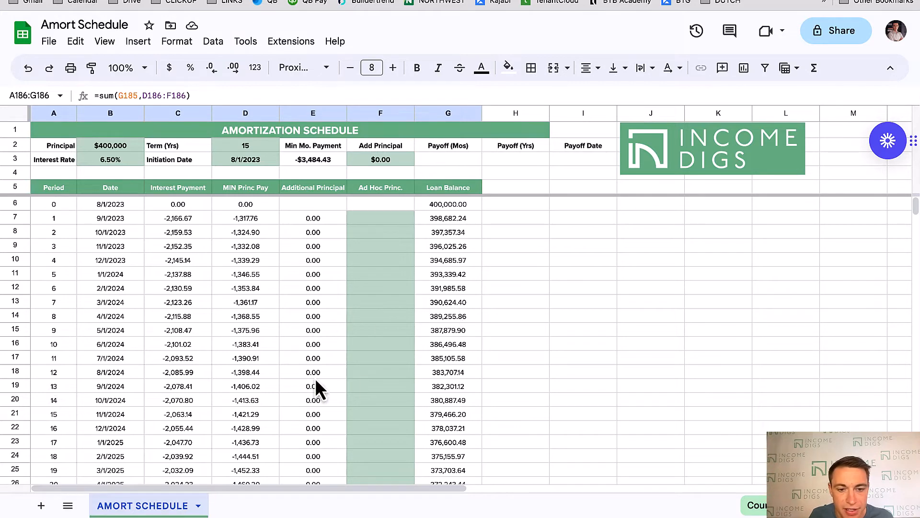
click(402, 374)
text(-15000)
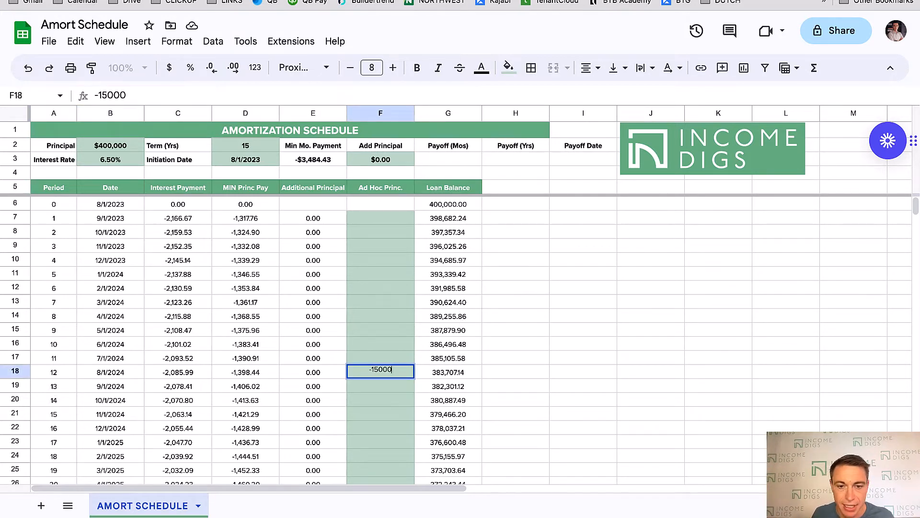
key(Tab)
scroll(352, 381, down, 10)
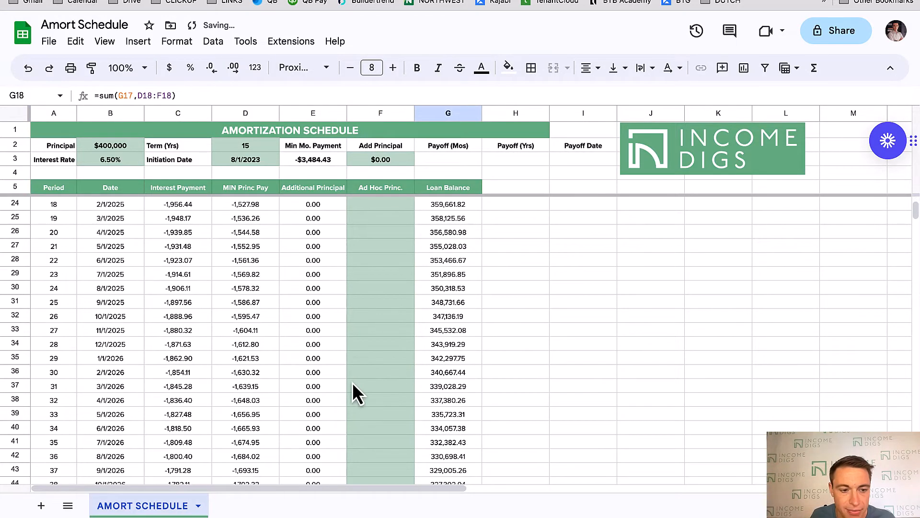
scroll(352, 384, down, 11)
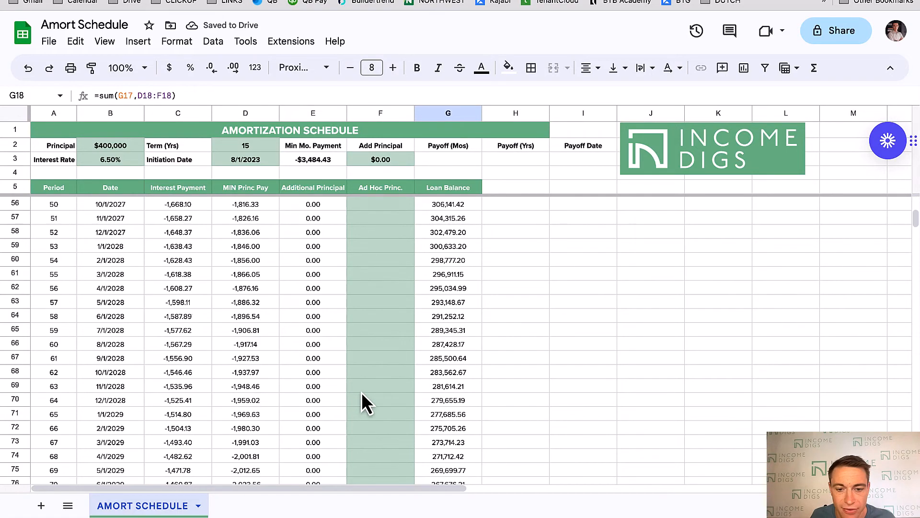
scroll(363, 395, down, 16)
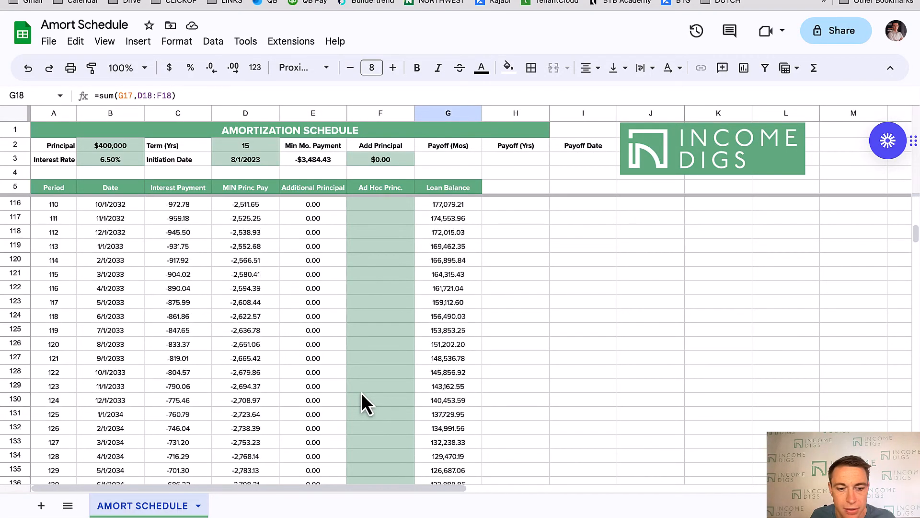
scroll(363, 405, down, 12)
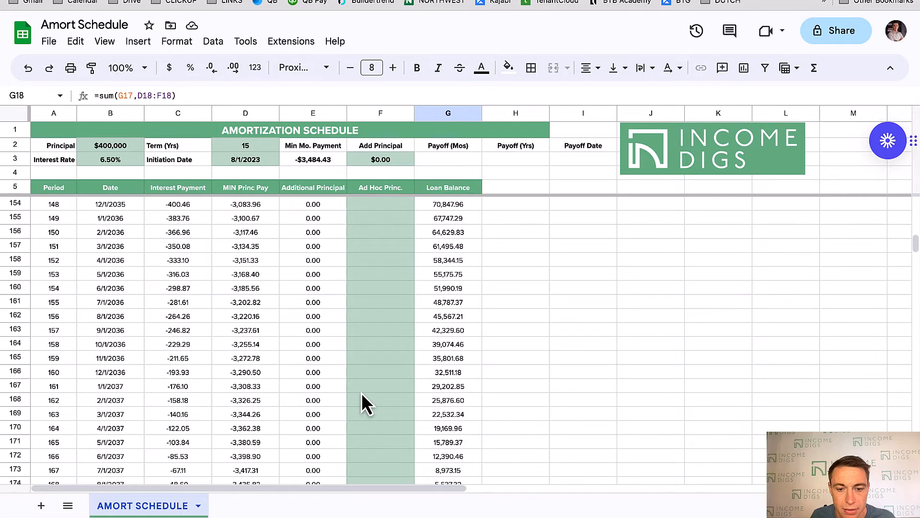
scroll(369, 409, down, 2)
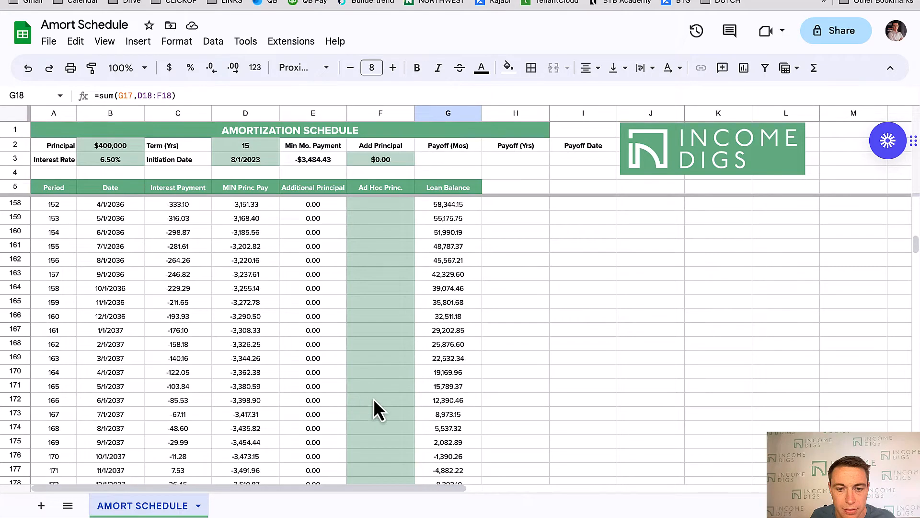
Set the monthly Add Principal amount to 200.
click(386, 164)
text(200)
key(Return)
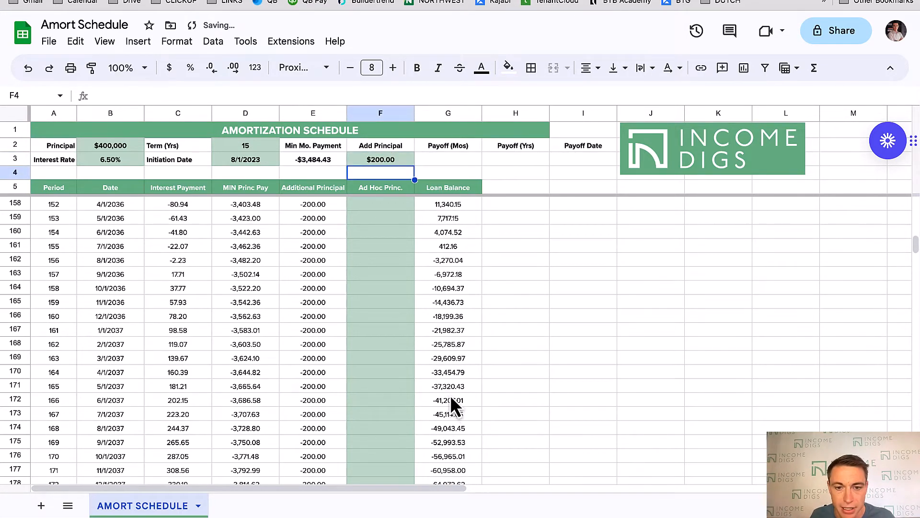
Highlight the last row with a positive balance, A161:G161, and inspect its principal payment and the preceding loan balance.
scroll(450, 395, up, 3)
drag(454, 364, 48, 357)
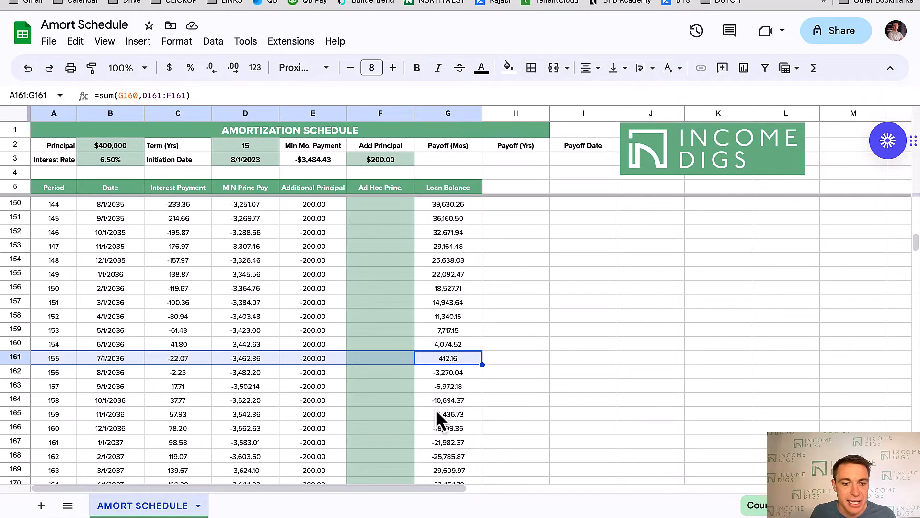
click(249, 360)
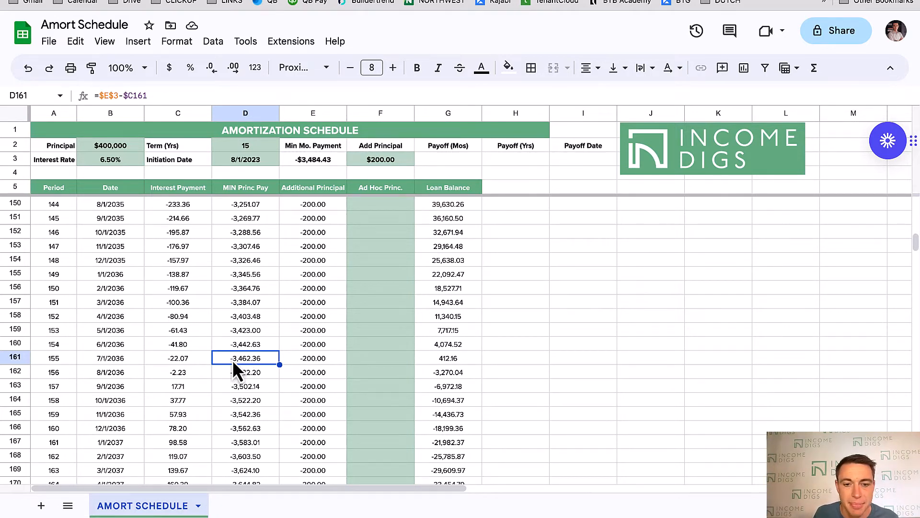
click(447, 344)
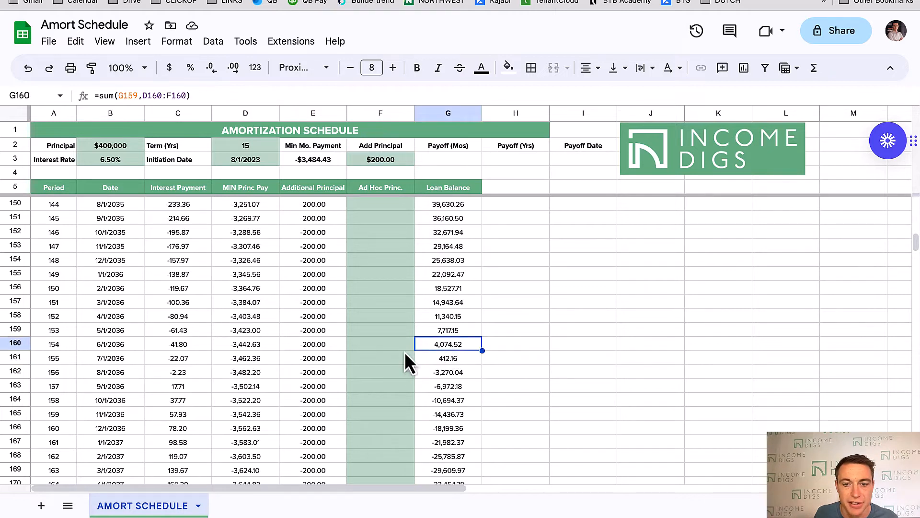
click(245, 362)
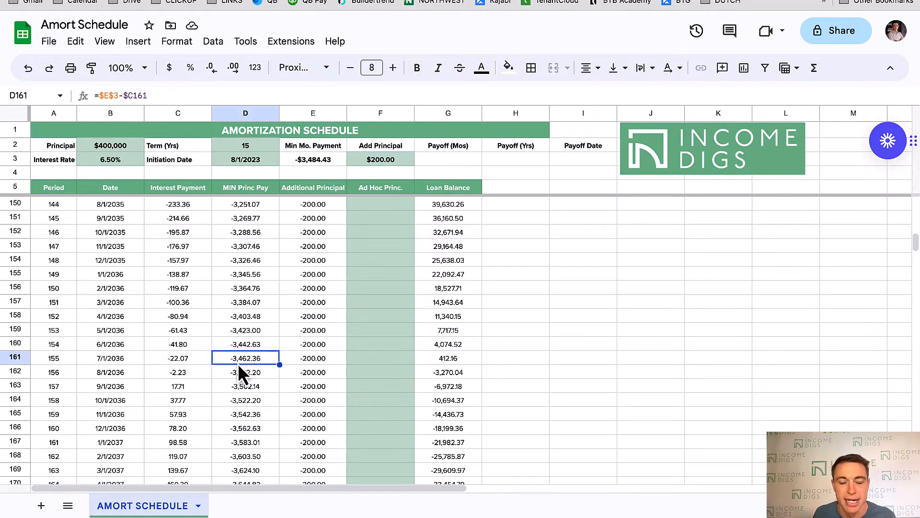
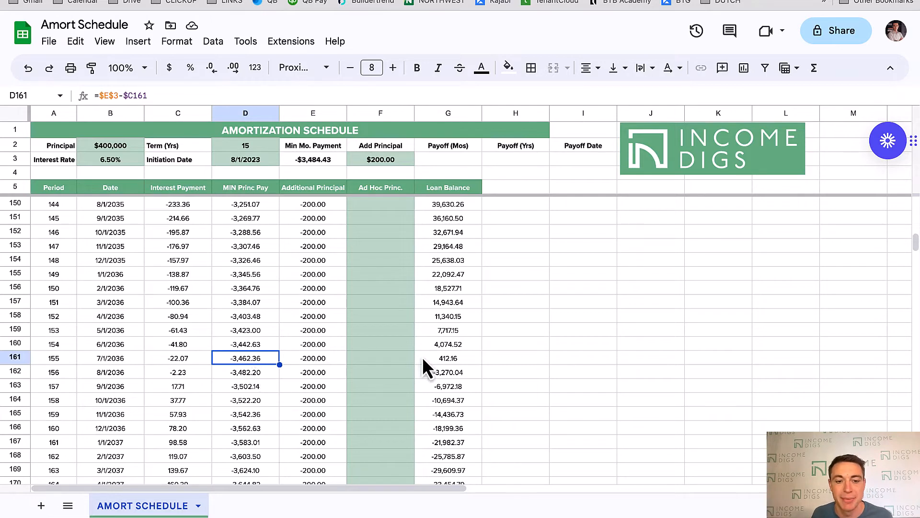
Clear the Add Principal amount in F3 and check where the schedule's loan balance pays off.
click(378, 162)
key(Delete)
scroll(398, 379, down, 15)
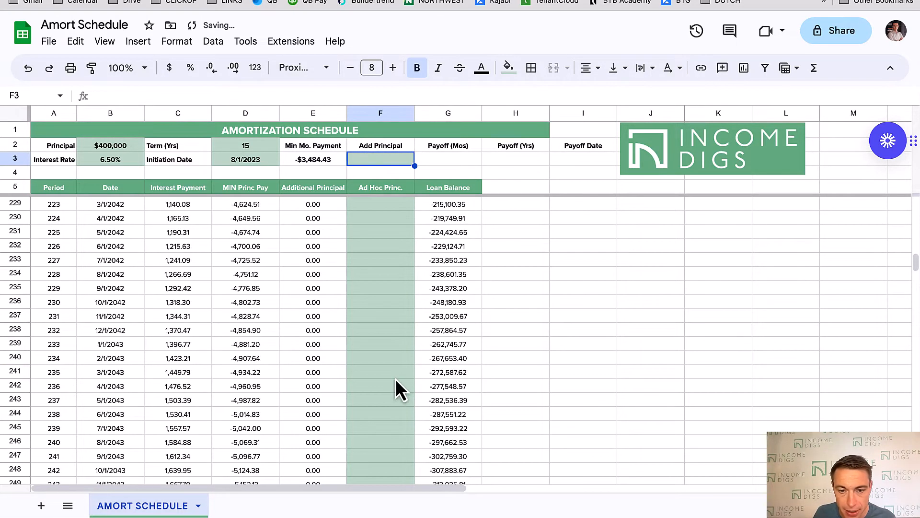
scroll(403, 374, up, 5)
scroll(405, 372, up, 15)
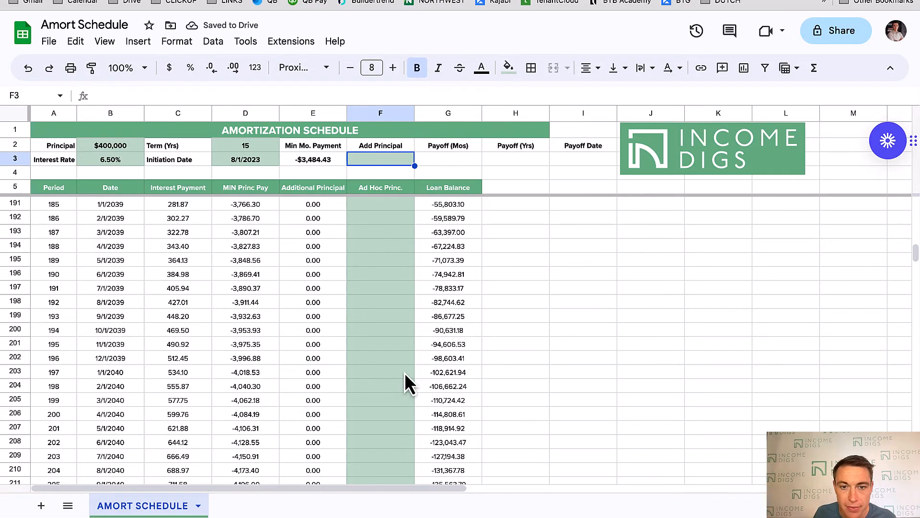
Examine where the loan balance turns negative around rows 175 and 176, and inspect the formula for row 176's minimum principal payment.
scroll(405, 373, right, 3)
scroll(405, 373, left, 3)
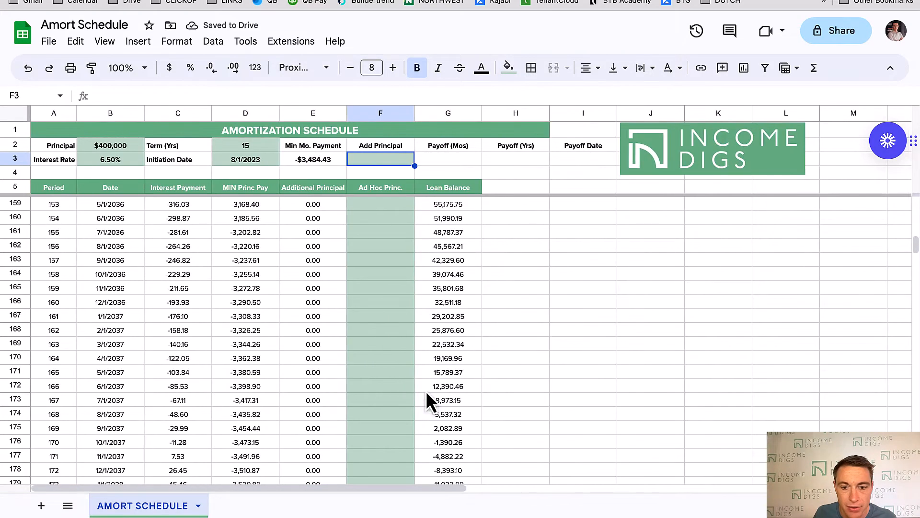
scroll(425, 397, down, 2)
click(447, 390)
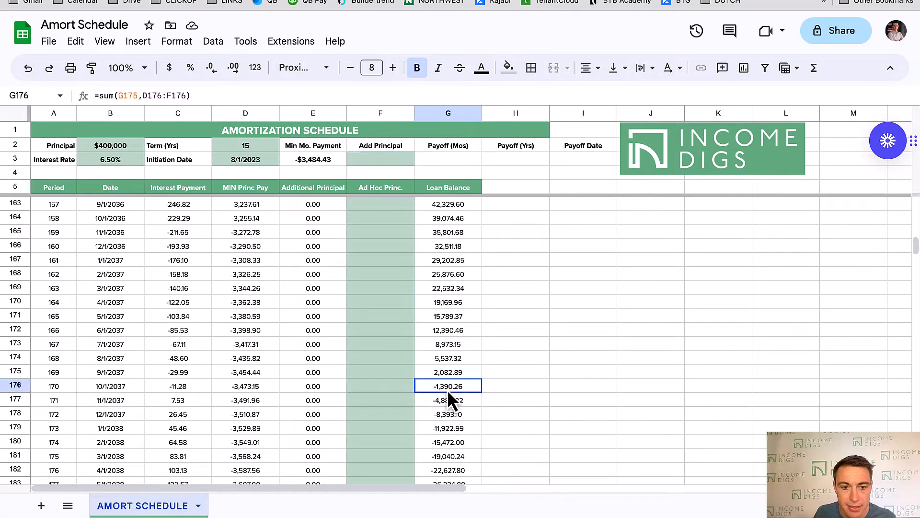
key(Up)
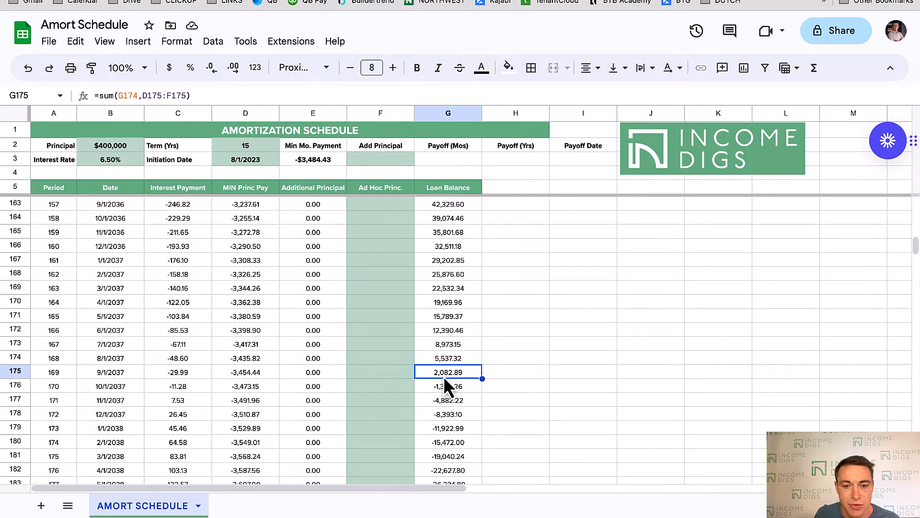
click(243, 391)
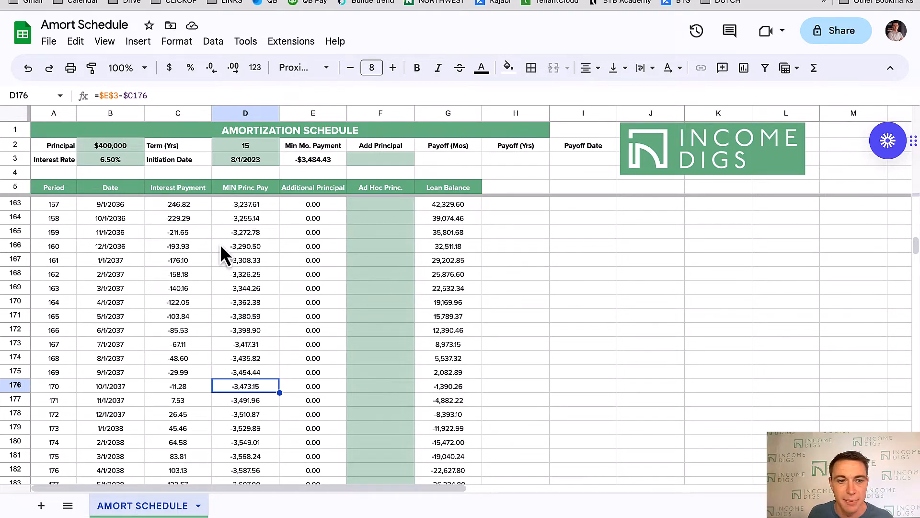
Clear the MIN Princ Pay formulas below period 1, range D8:D633.
scroll(220, 243, up, 20)
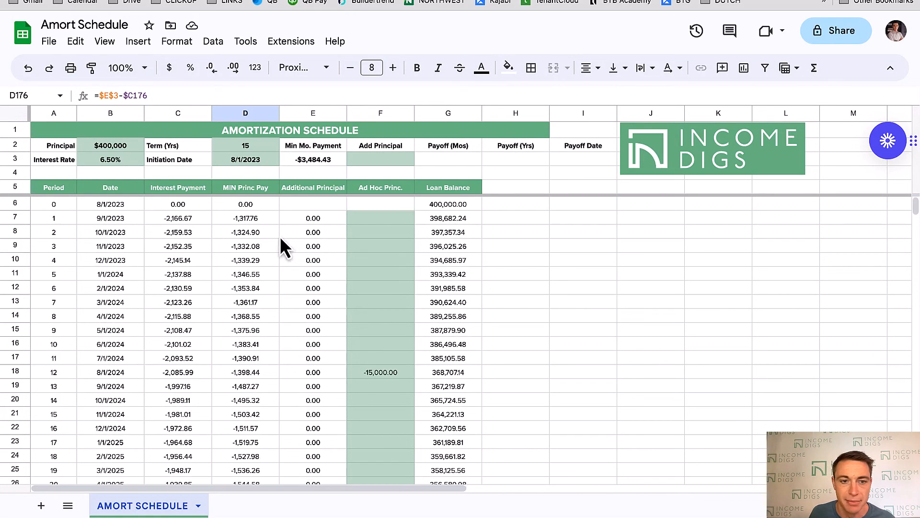
click(249, 234)
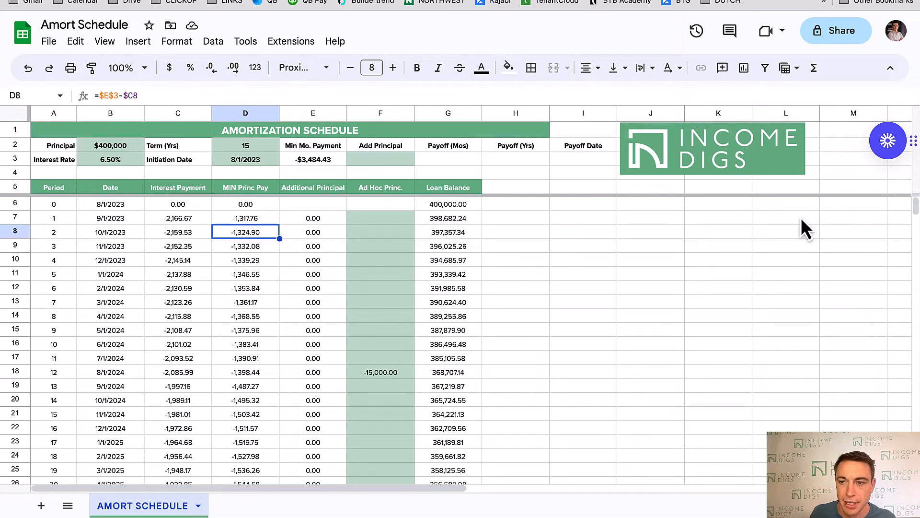
drag(916, 211, 880, 384)
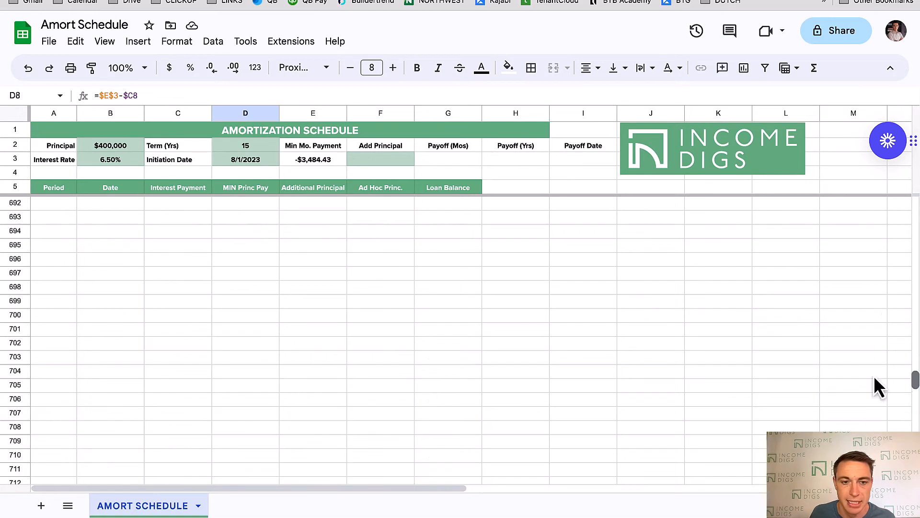
scroll(298, 425, down, 5)
shift+click(240, 441)
key(Delete)
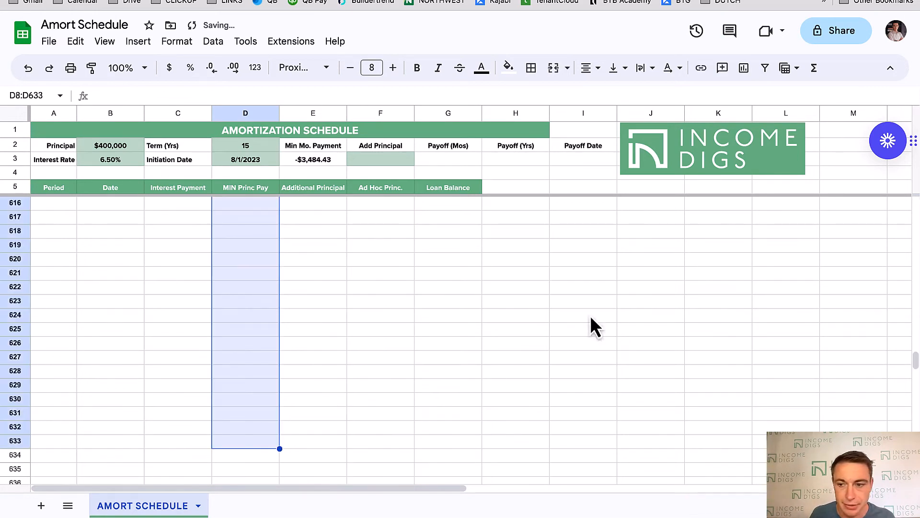
drag(914, 366, 904, 190)
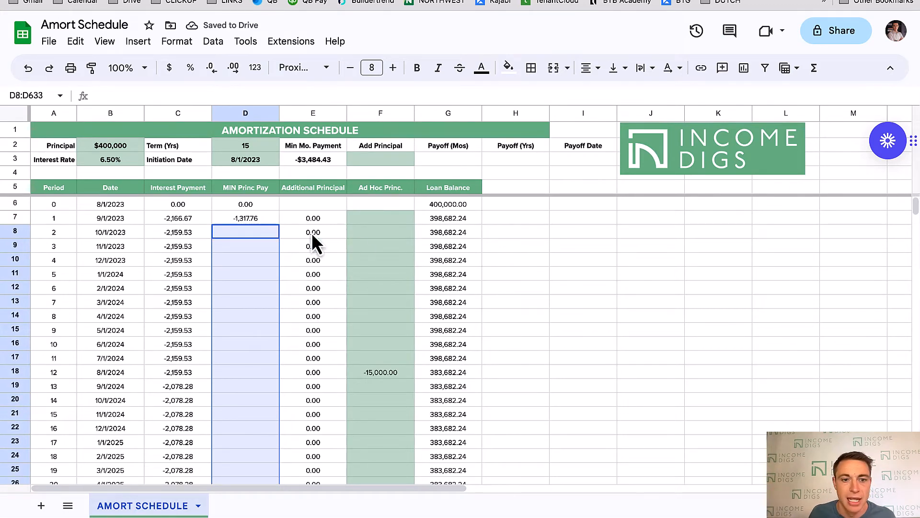
click(237, 218)
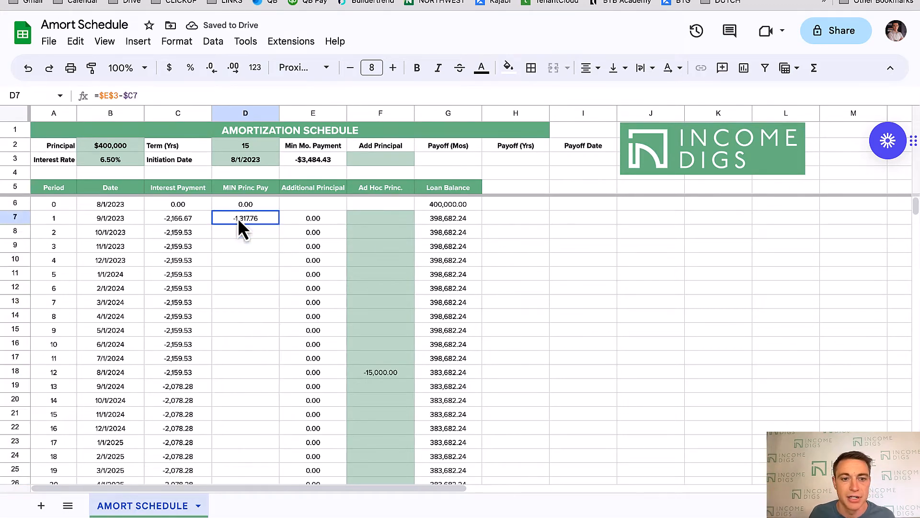
click(102, 98)
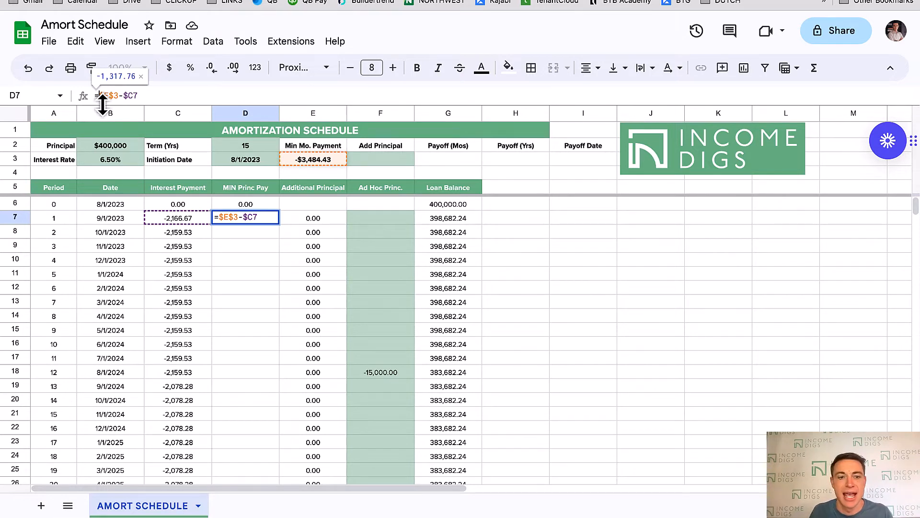
click(144, 95)
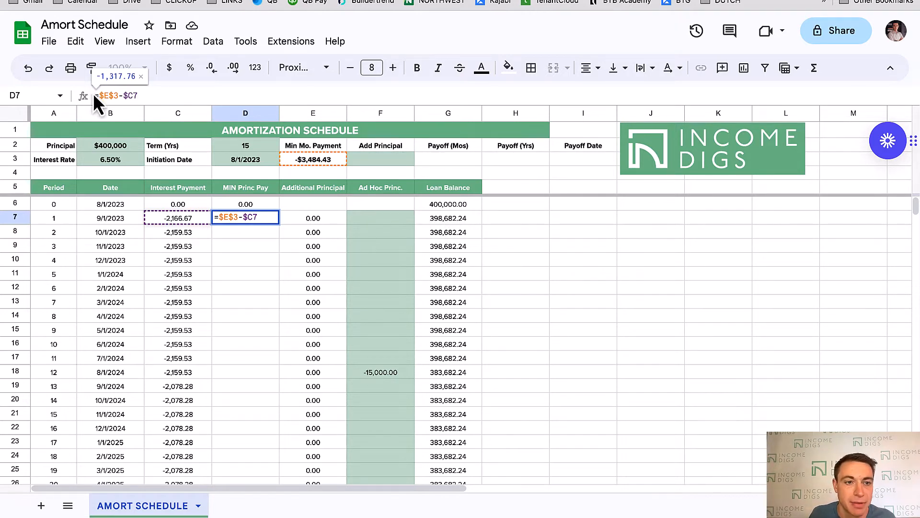
drag(138, 96, 95, 98)
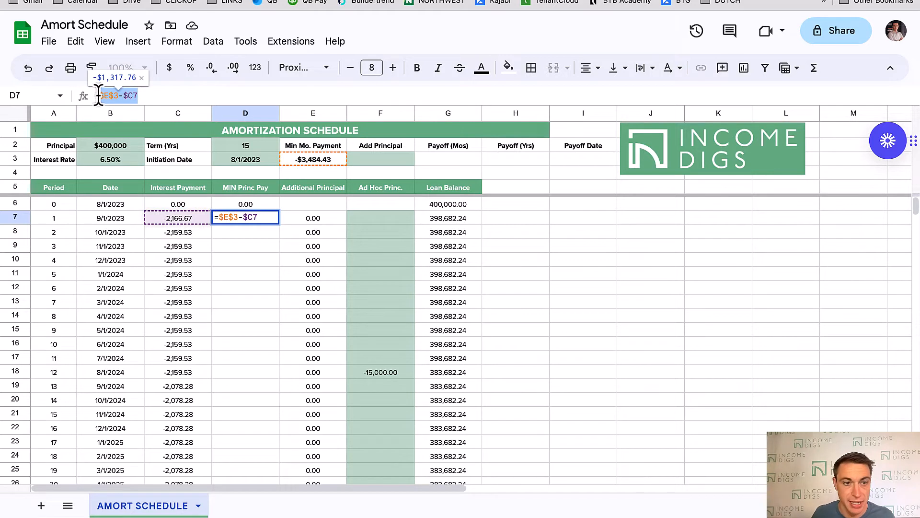
click(98, 95)
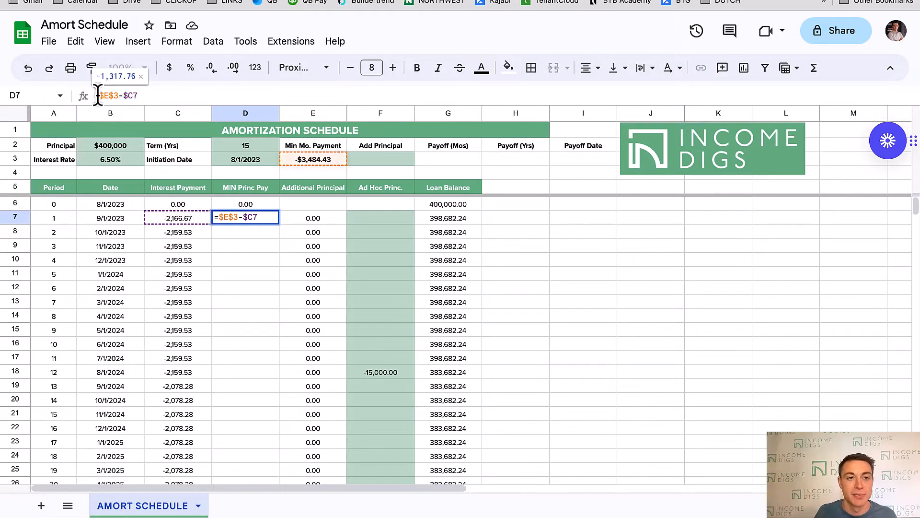
text(if()
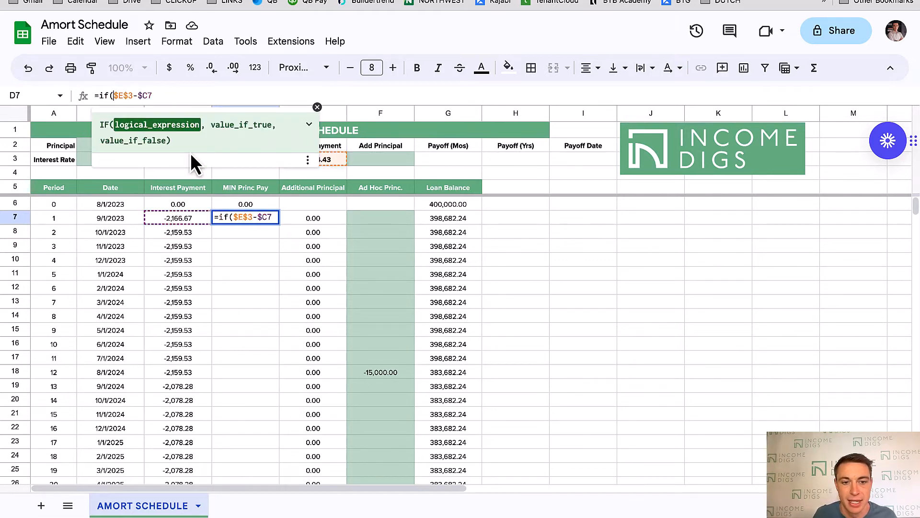
text(-)
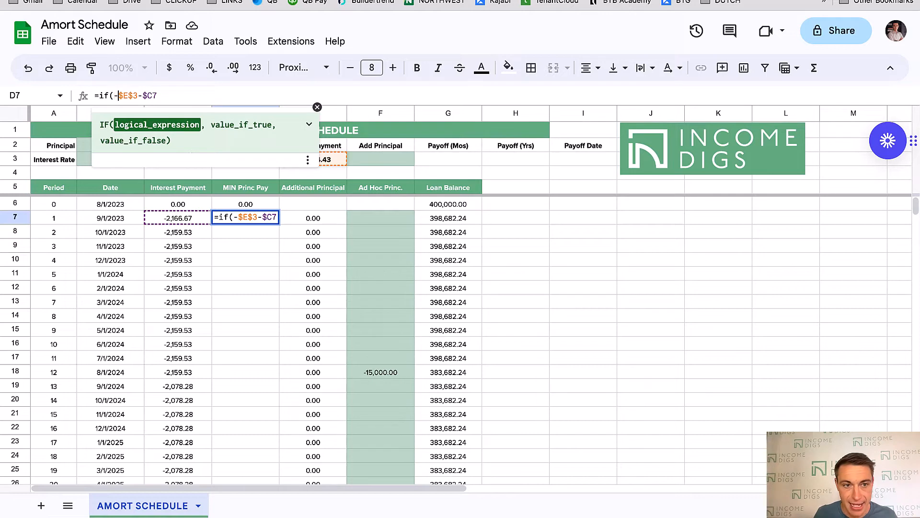
click(457, 208)
click(266, 218)
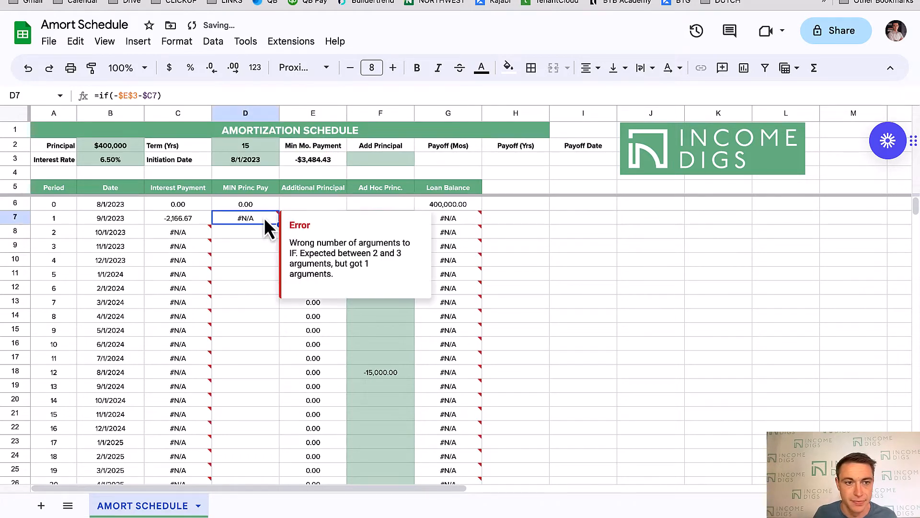
key(ctrl+z)
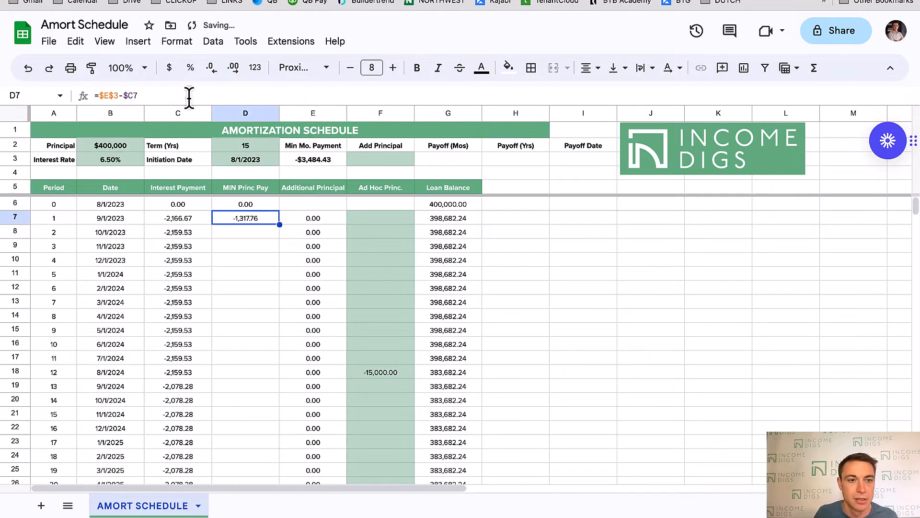
Clear the period 1 minimum principal payment formula in D7.
drag(189, 94, 100, 95)
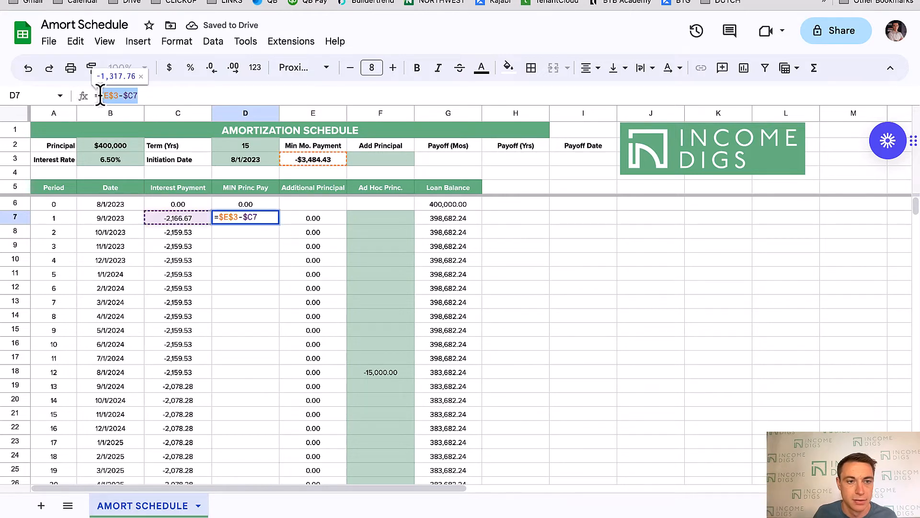
key(BackSpace)
key(BackSpace)
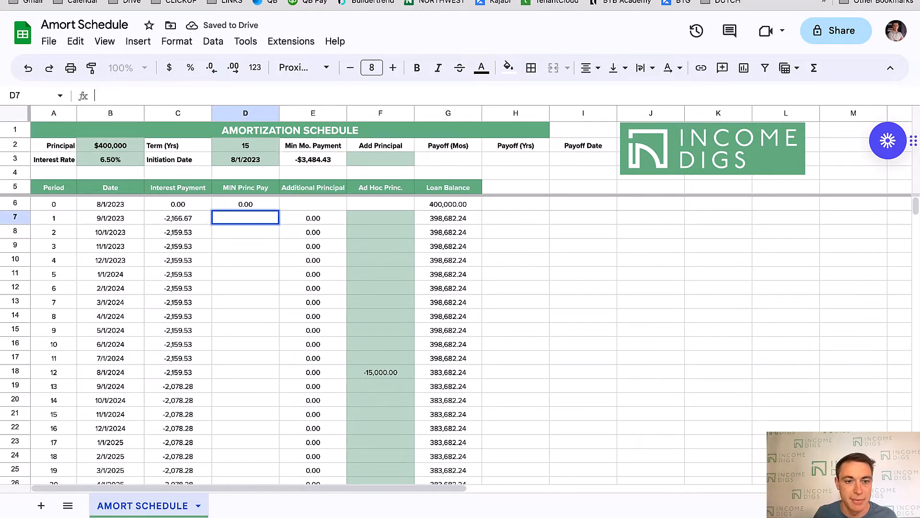
key(Return)
Enter =if(-G6<$E$3-$C7,$E$3-$C7,-G6) in D7 to cap the minimum principal payment at the remaining loan balance.
text(=if()
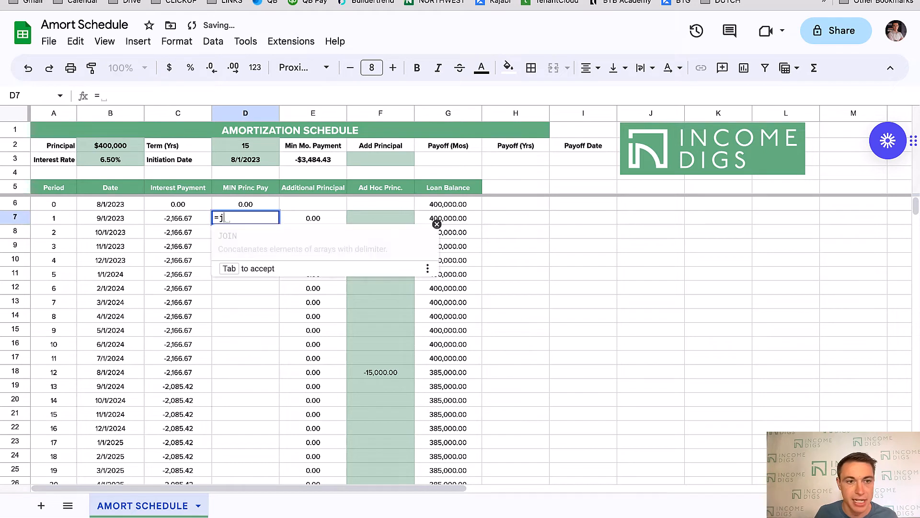
text(-)
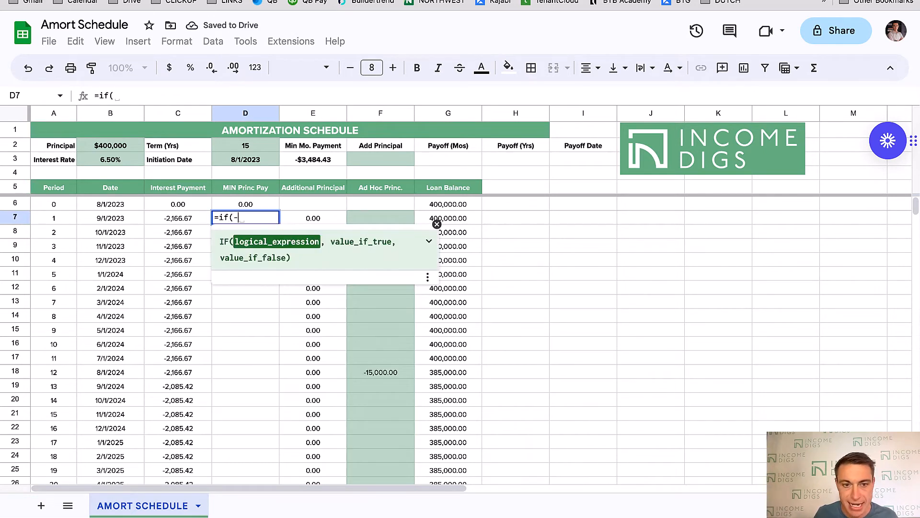
click(457, 205)
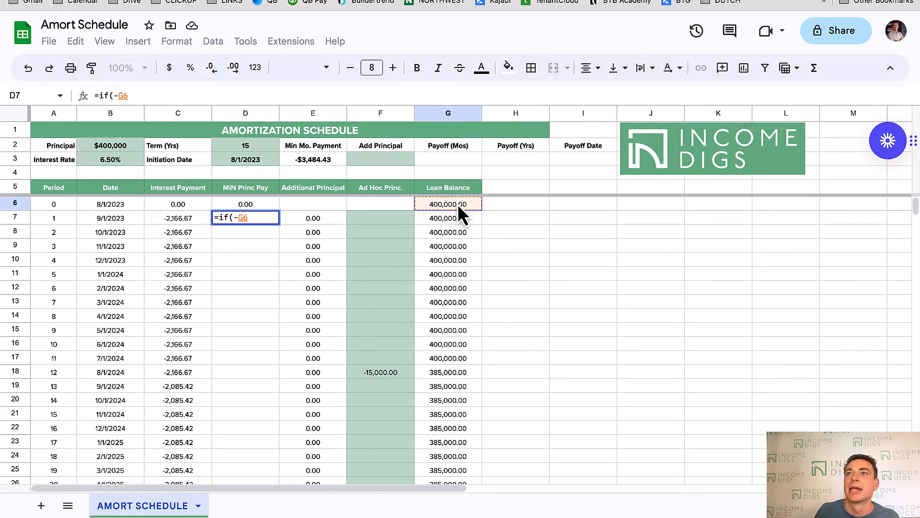
text(<)
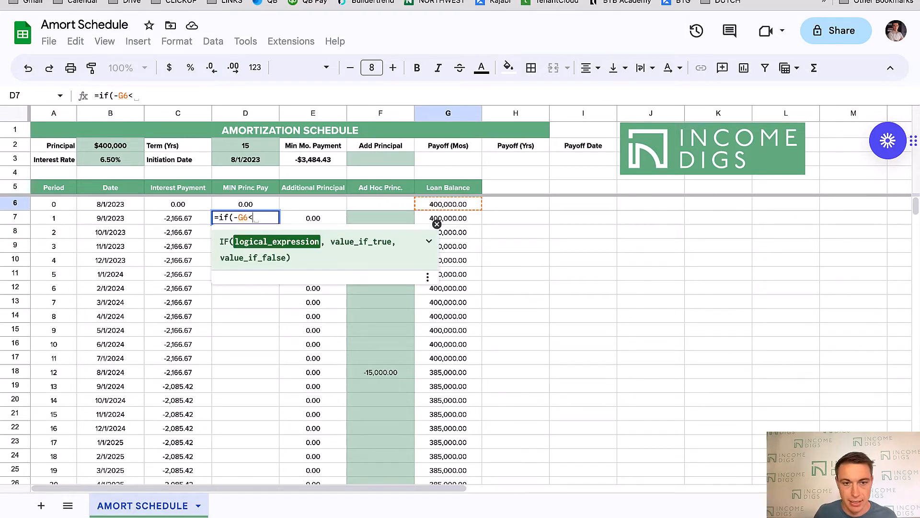
text($E$3-$C7)
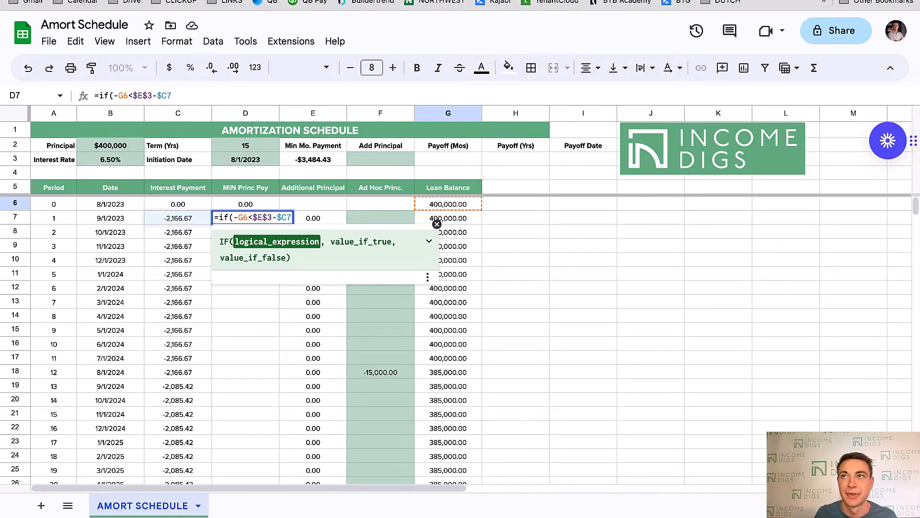
text(, )
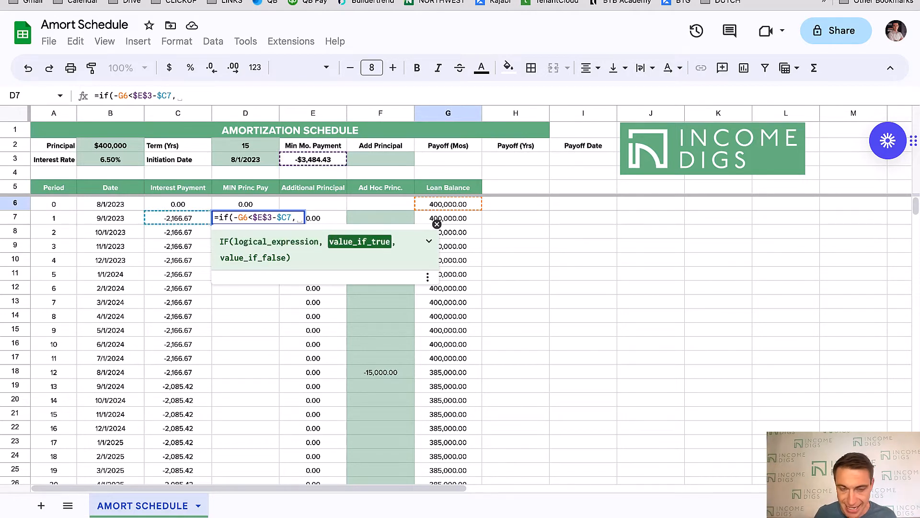
text($E$3-$C7)
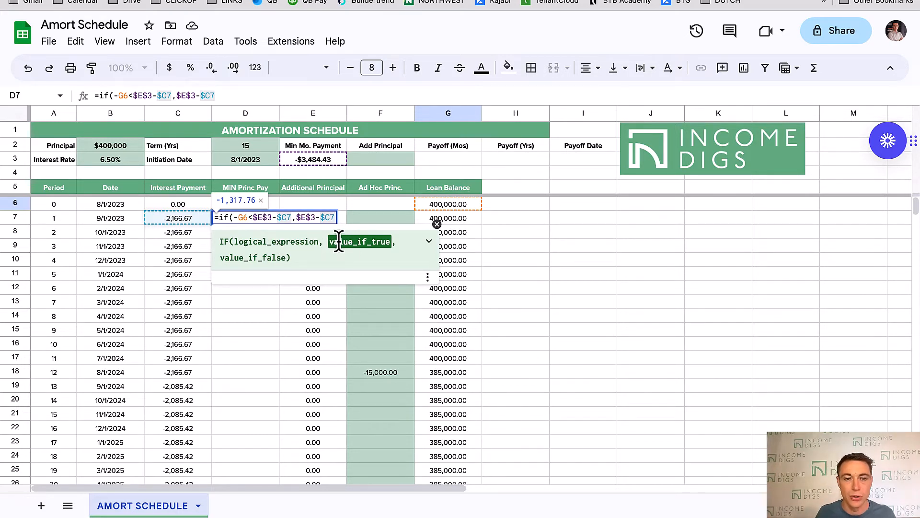
text(, )
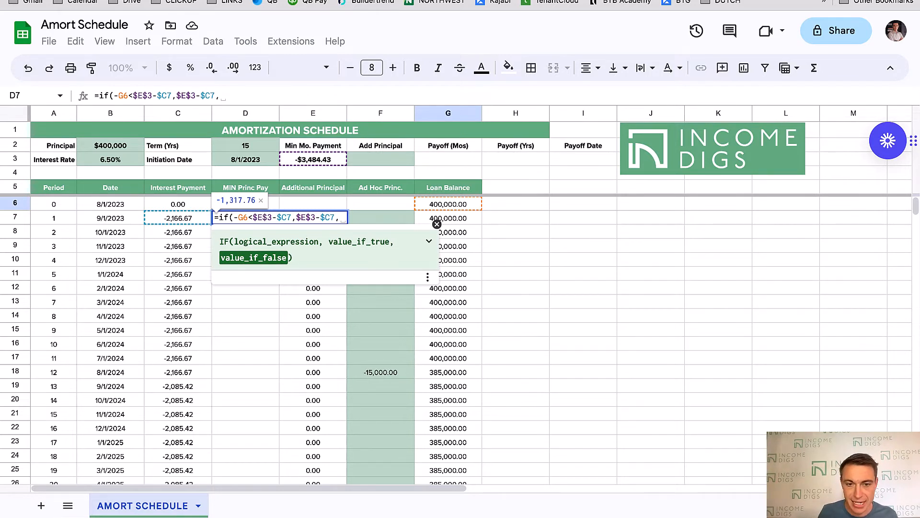
text(-)
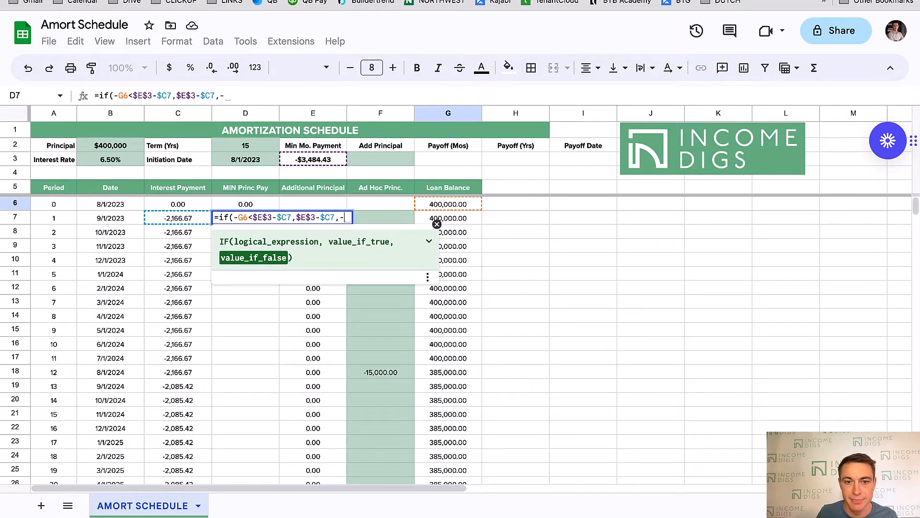
click(450, 208)
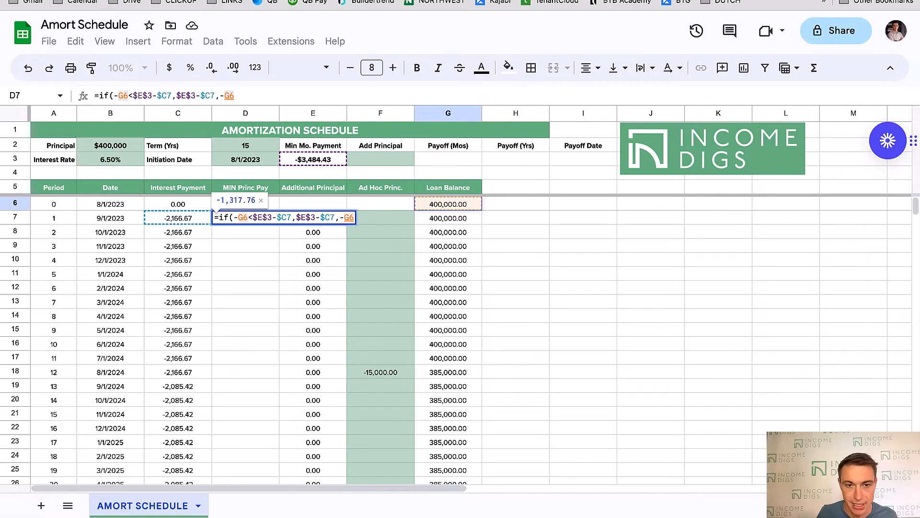
text())
key(Return)
key(Up)
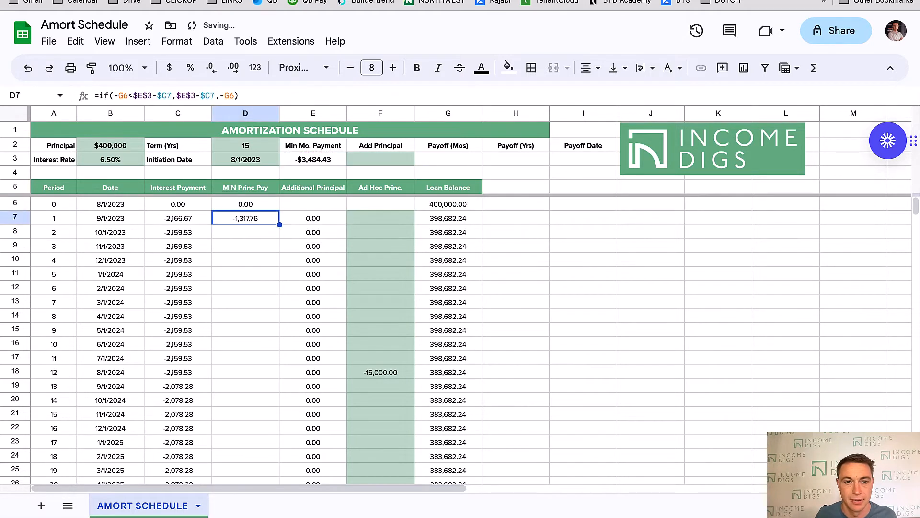
Inspect the formula in the period 1 Additional Principal cell, E7, and return to D7.
key(Right)
key(Return)
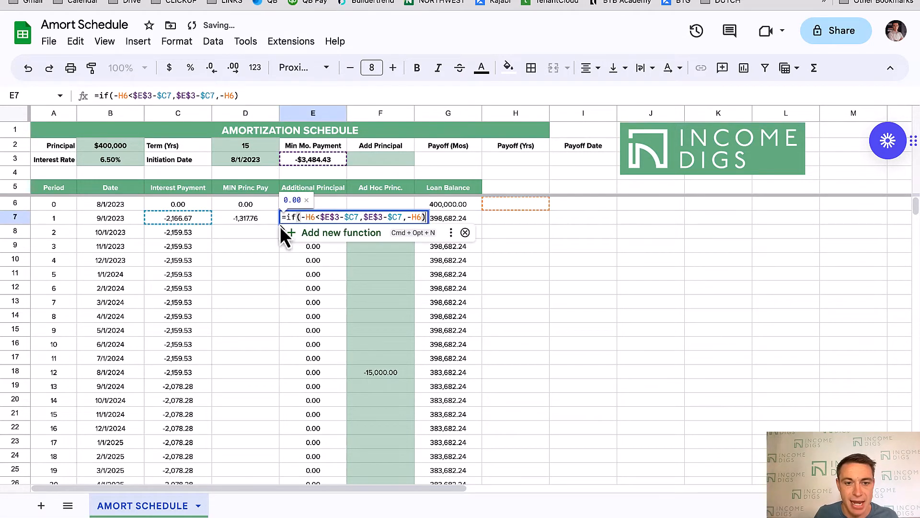
key(Return)
key(Up)
key(Left)
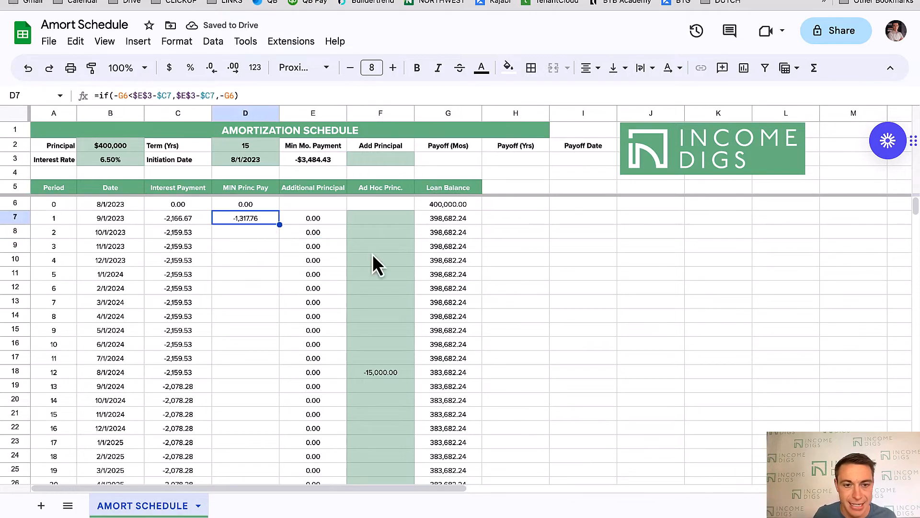
Fill the minimum principal payment formula from D7 down the rest of the schedule.
double_click(277, 223)
scroll(289, 415, down, 12)
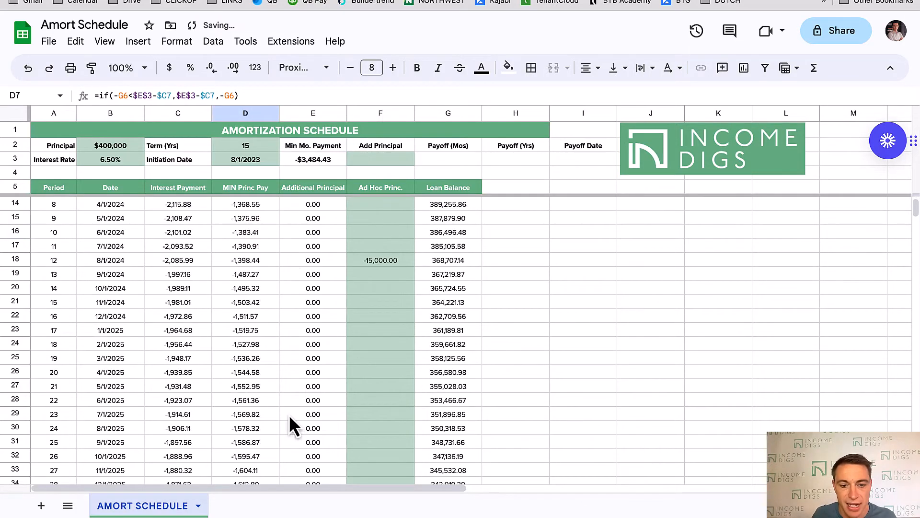
scroll(289, 415, down, 20)
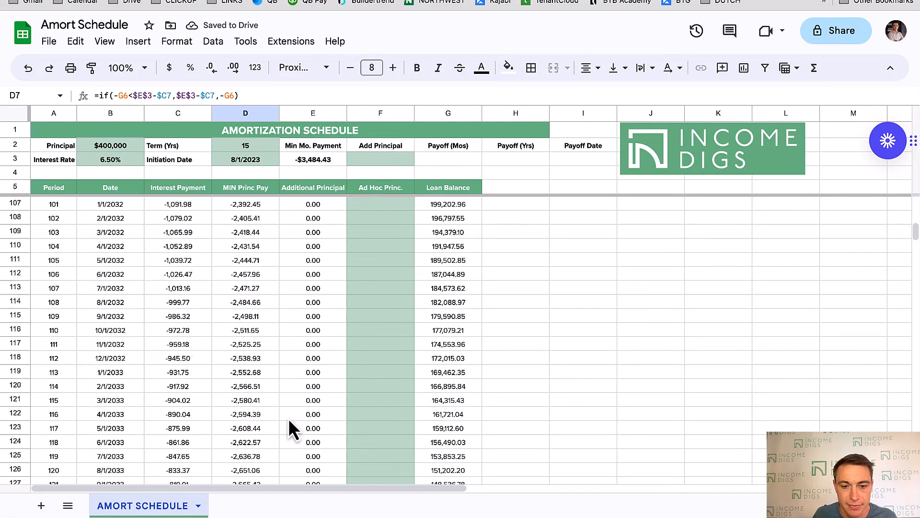
scroll(289, 425, down, 3)
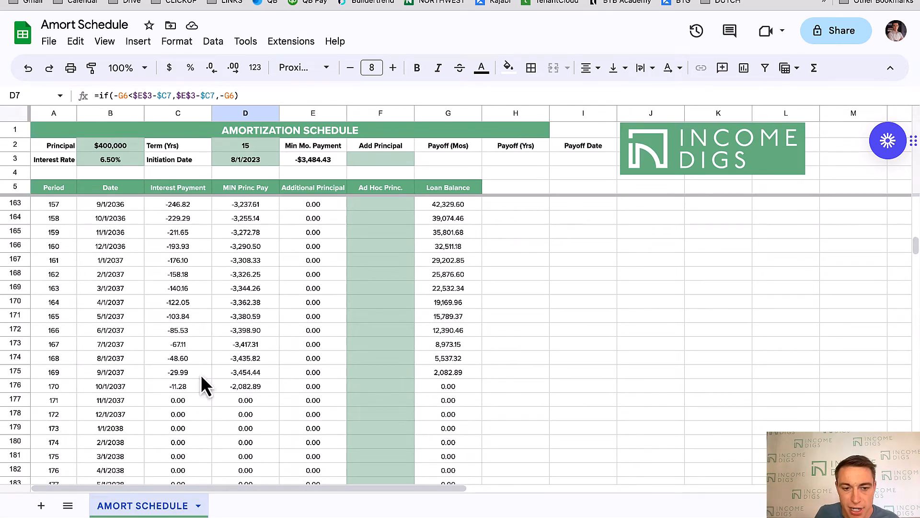
Compare the last remaining loan balance in G175 with the final interest and principal payments in C176:D176.
click(462, 373)
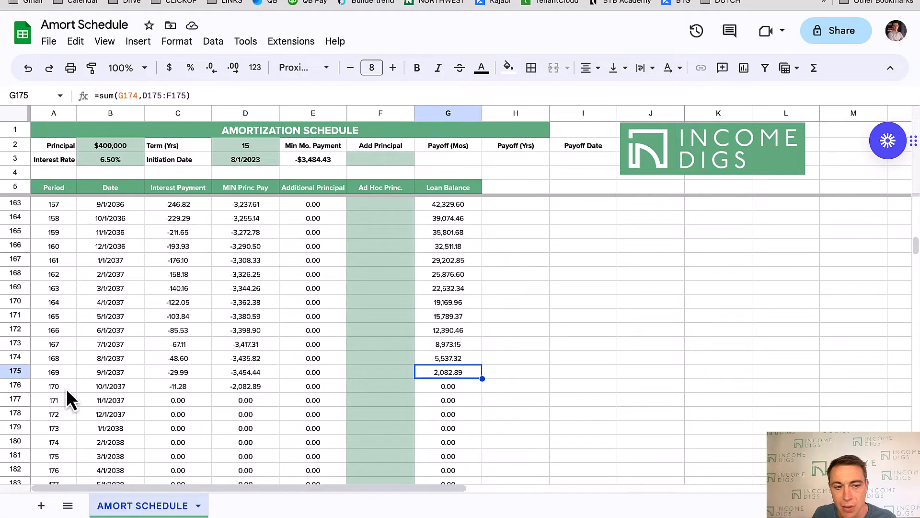
drag(67, 388, 237, 393)
click(235, 387)
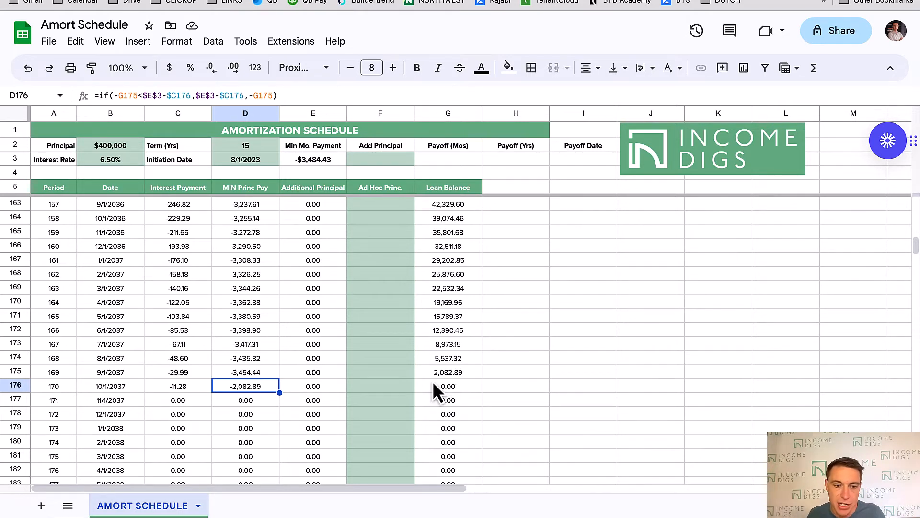
click(180, 388)
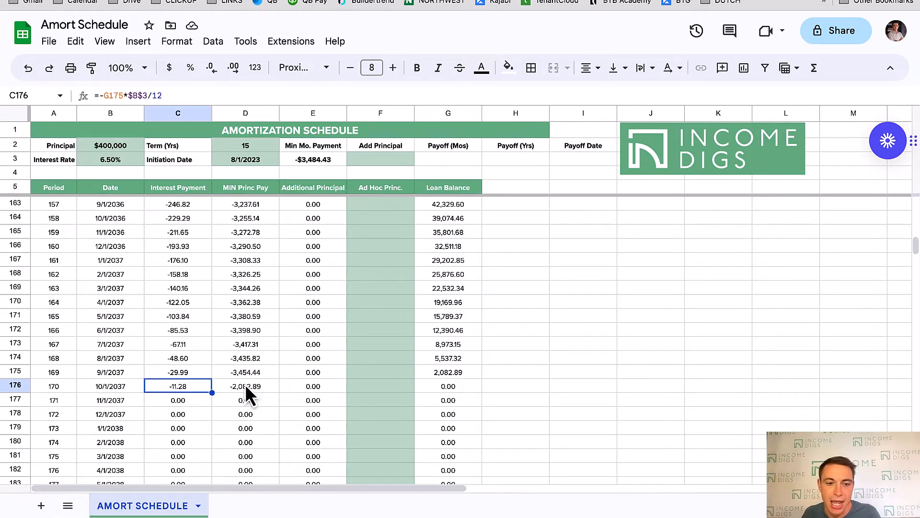
drag(199, 387, 240, 386)
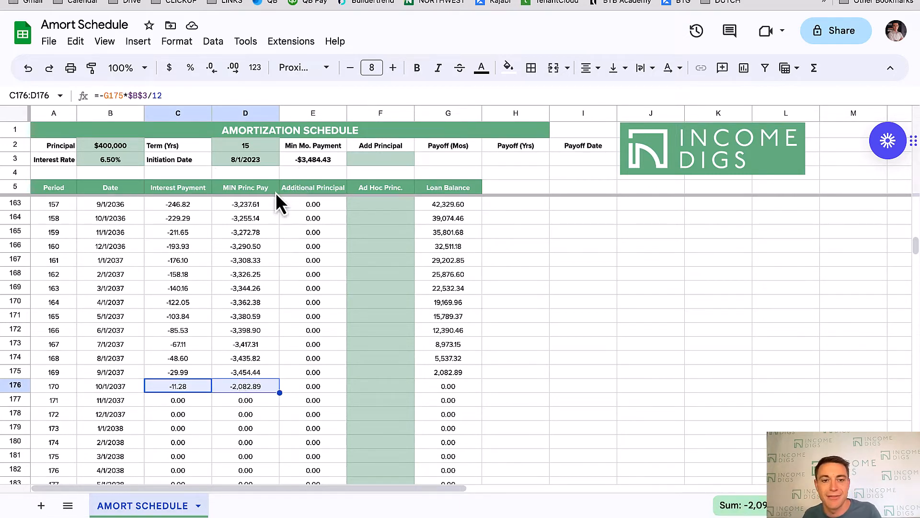
Clear the ad hoc principal payment for period 12 in F18.
scroll(345, 246, up, 20)
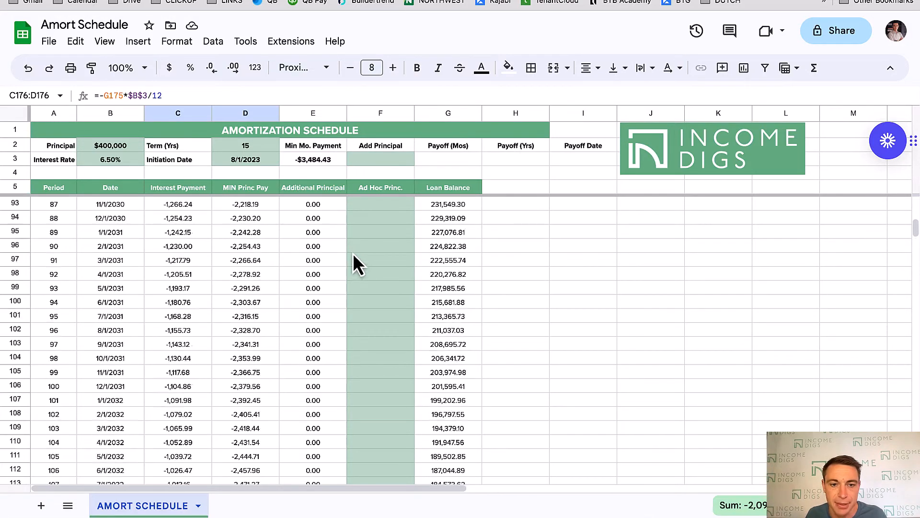
scroll(348, 260, up, 16)
click(398, 374)
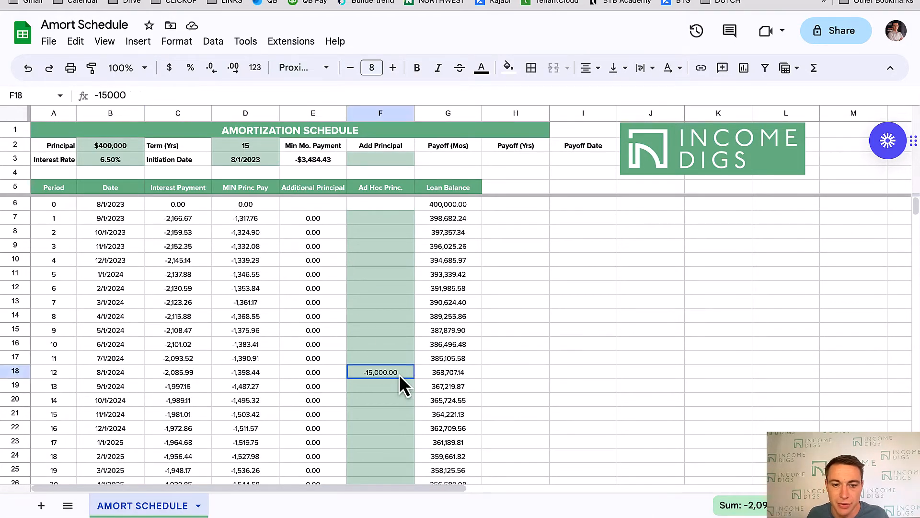
key(Delete)
Check the last remaining loan balance in G185 against the final interest and principal payments in C186:D186.
scroll(351, 406, down, 20)
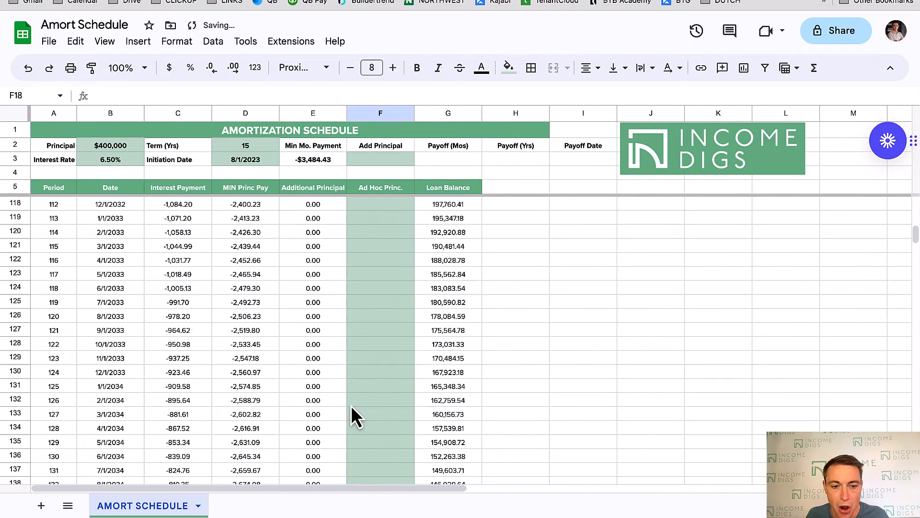
scroll(353, 406, down, 6)
scroll(355, 402, up, 3)
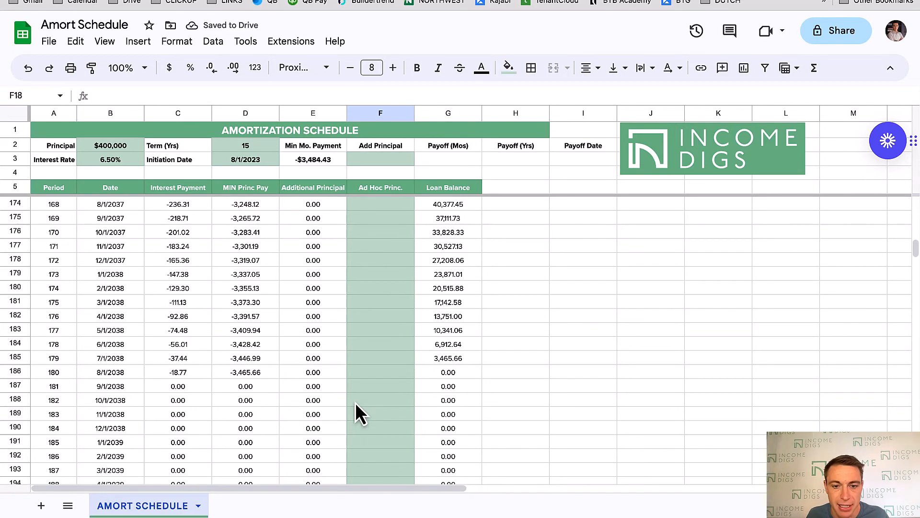
click(448, 360)
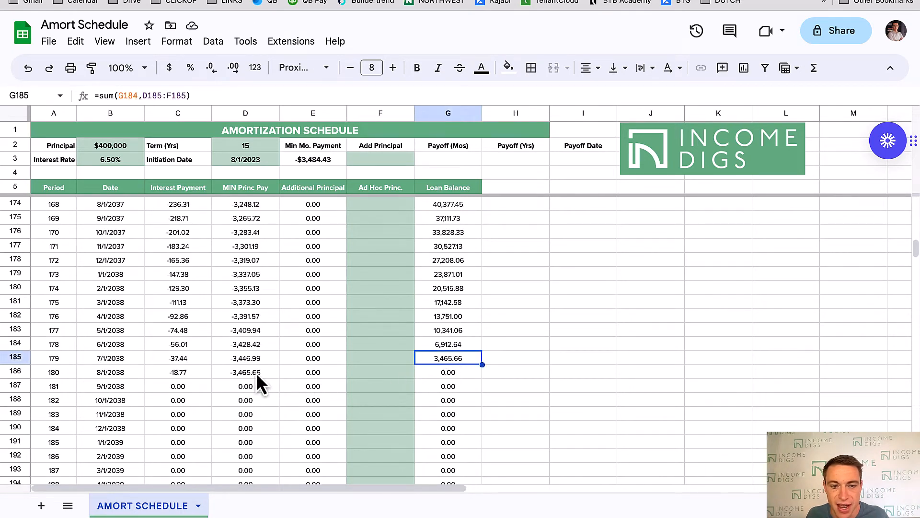
drag(205, 372, 257, 372)
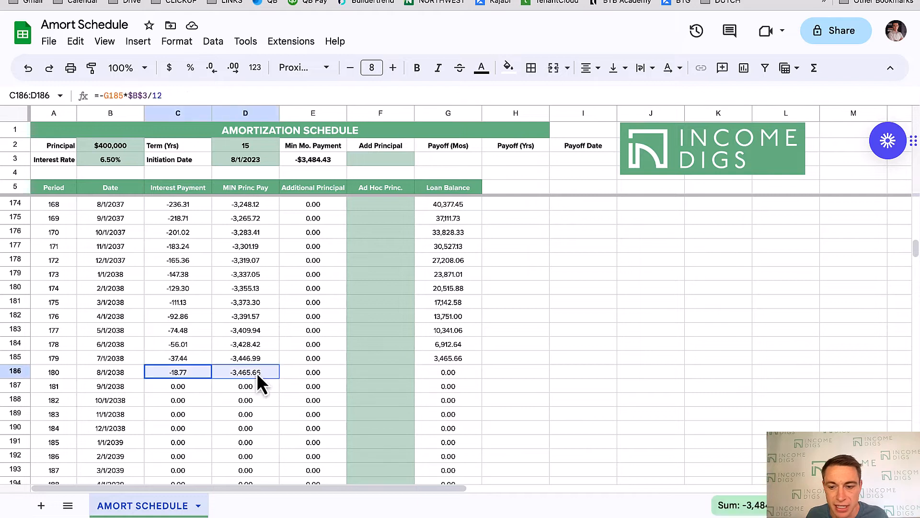
Test an ad hoc principal payment of -15000 for period 174 in F180, and clear it again.
drag(377, 301, 375, 313)
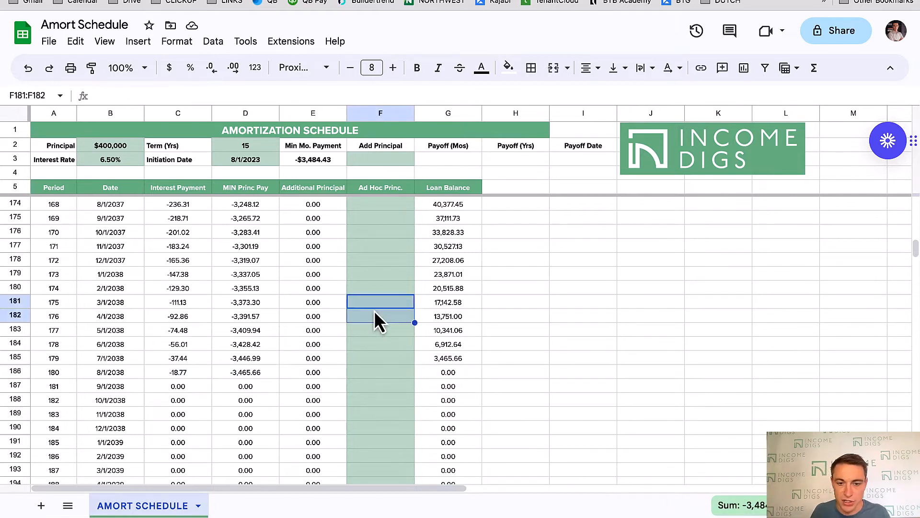
key(Up)
text(-15000)
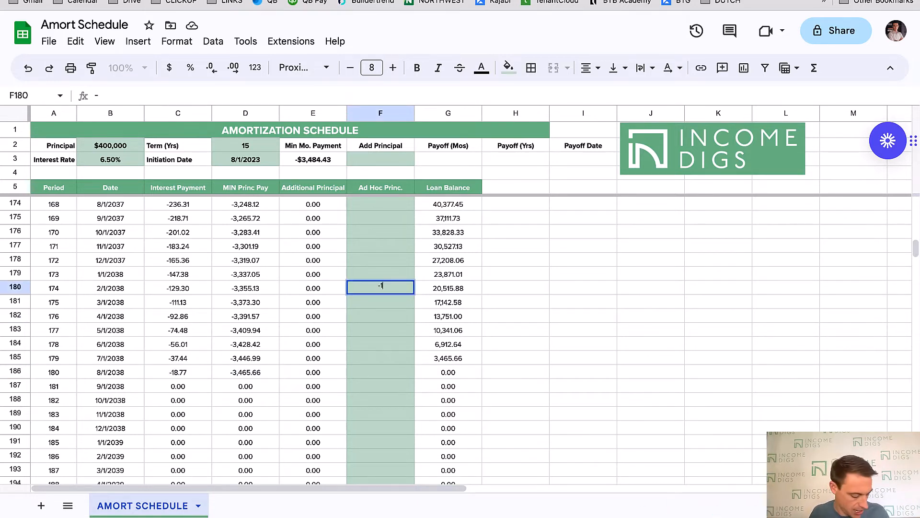
key(Return)
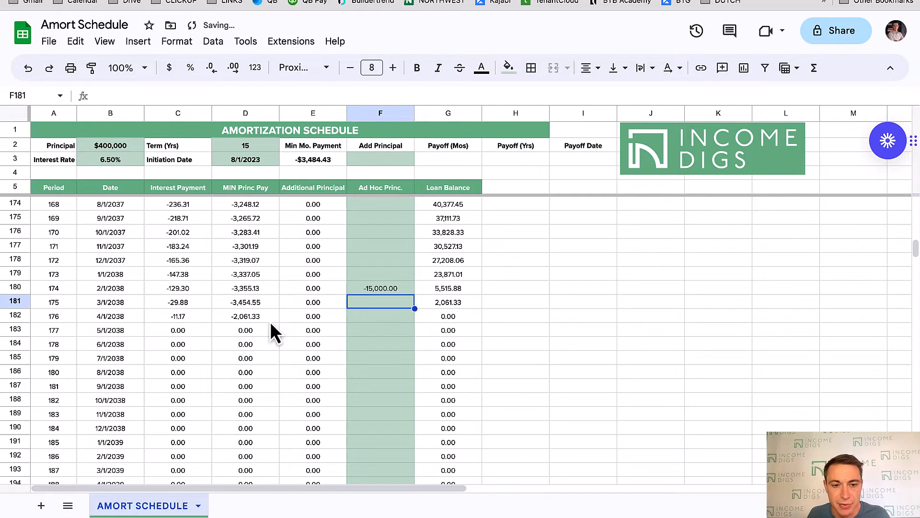
key(Up)
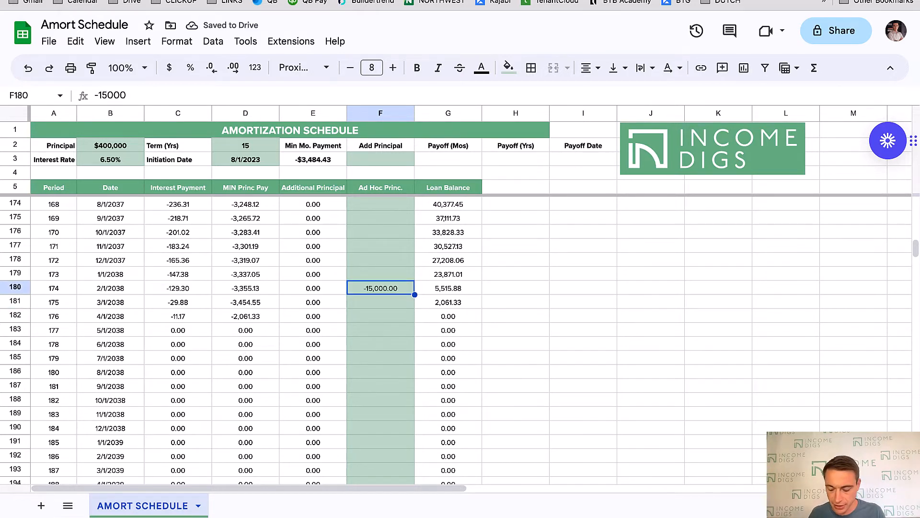
key(Delete)
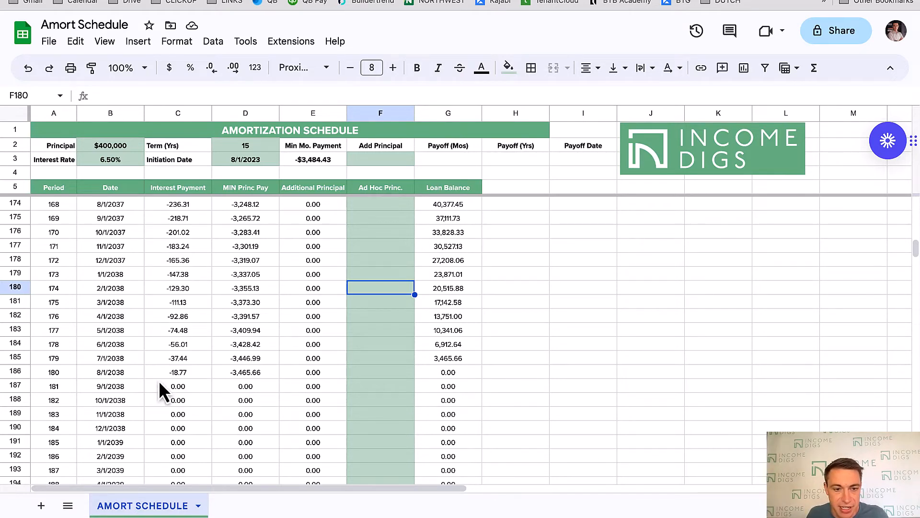
Examine the payment rows after the loan's payoff, down past the schedule's end.
drag(206, 402, 333, 443)
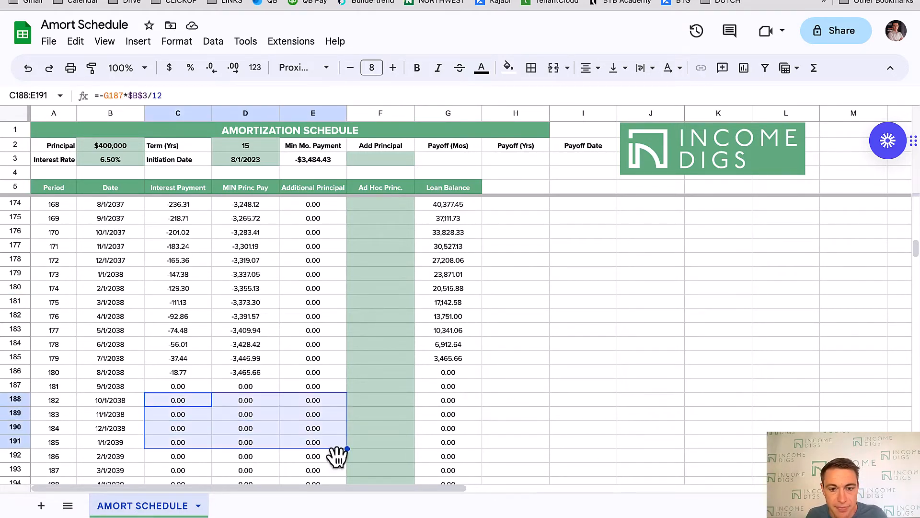
scroll(352, 448, down, 20)
scroll(351, 447, down, 15)
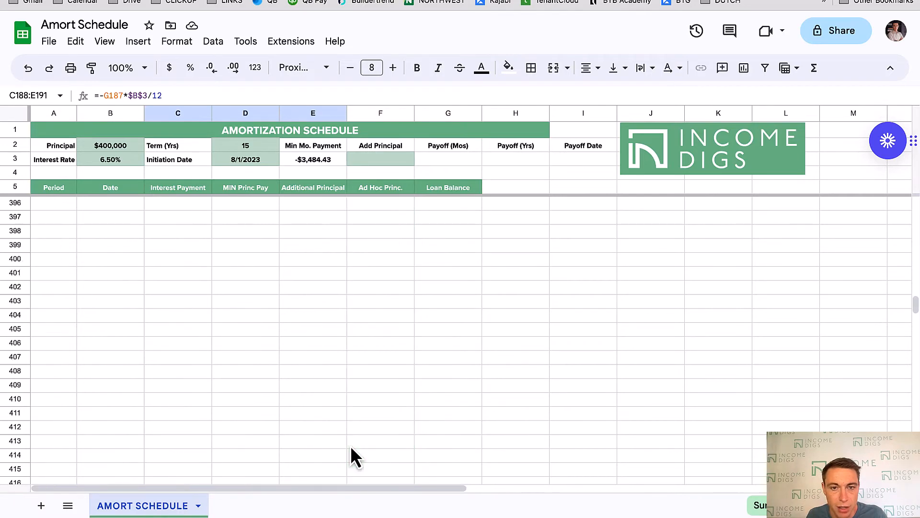
scroll(353, 447, up, 20)
scroll(352, 444, up, 20)
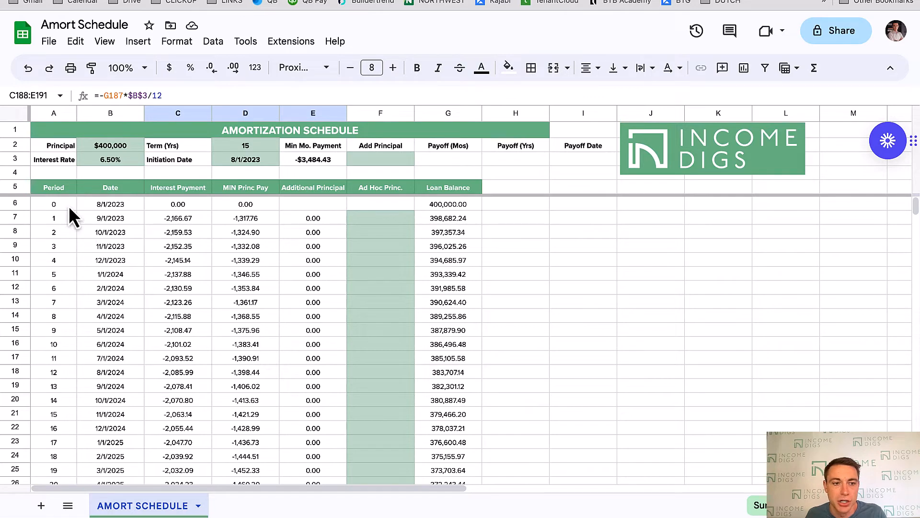
Trace the schedule from its first rows to find the period in which the loan balance reaches zero.
click(170, 274)
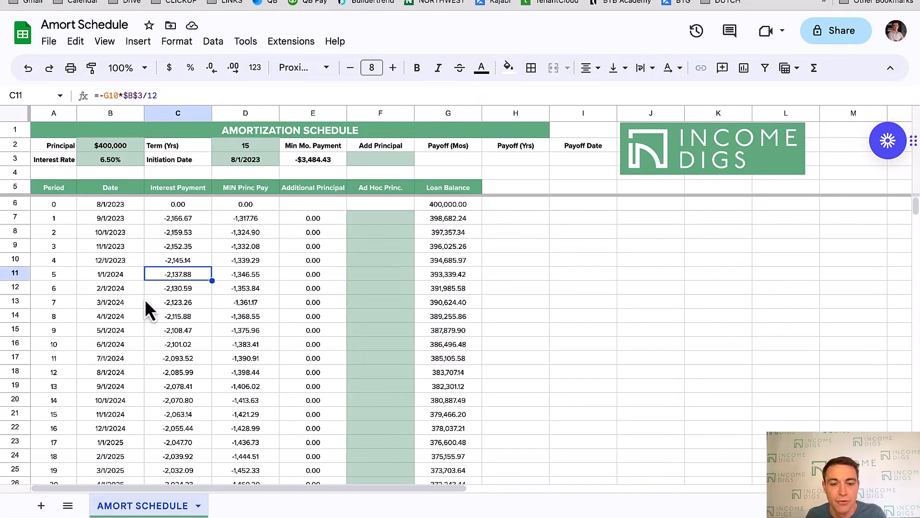
scroll(96, 372, down, 12)
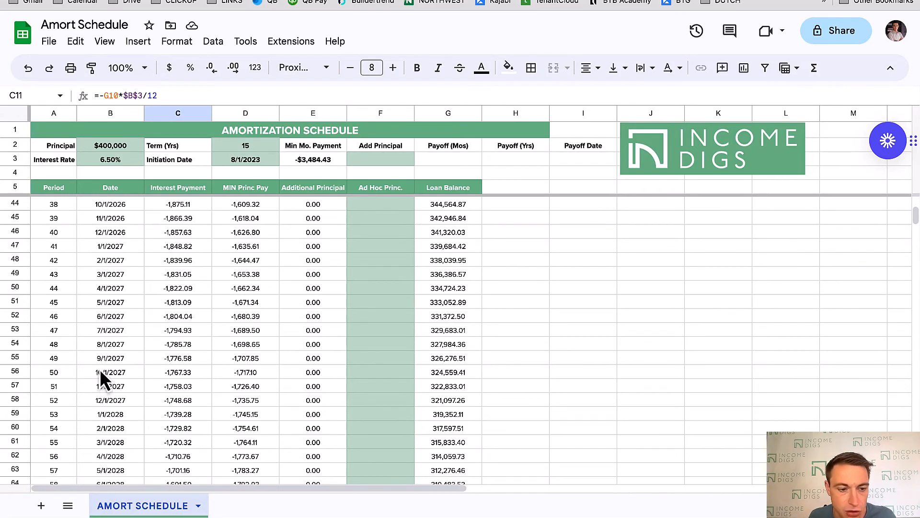
scroll(100, 369, down, 17)
scroll(416, 449, down, 15)
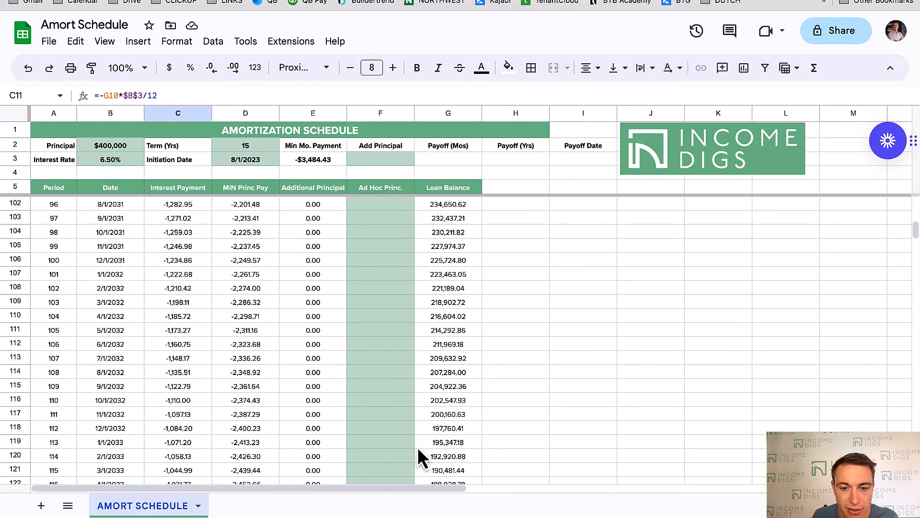
scroll(415, 449, down, 17)
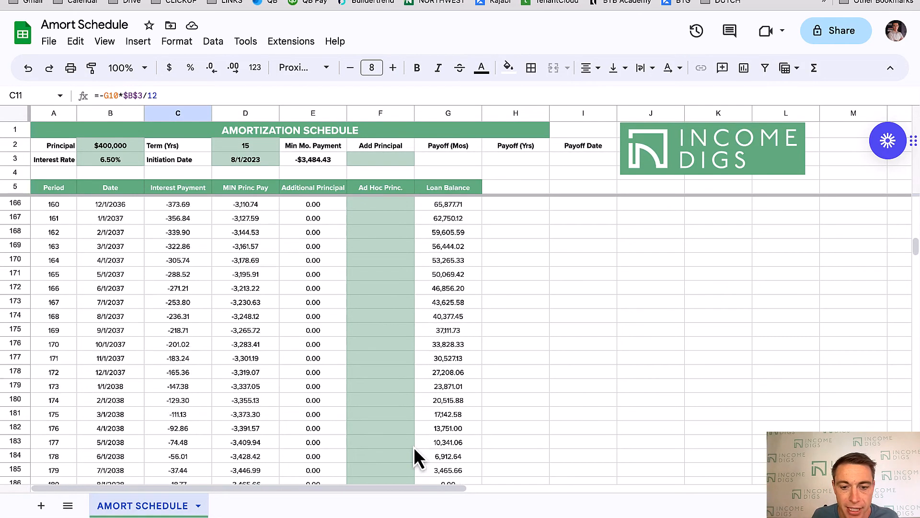
scroll(417, 437, up, 6)
drag(460, 373, 17, 373)
click(54, 373)
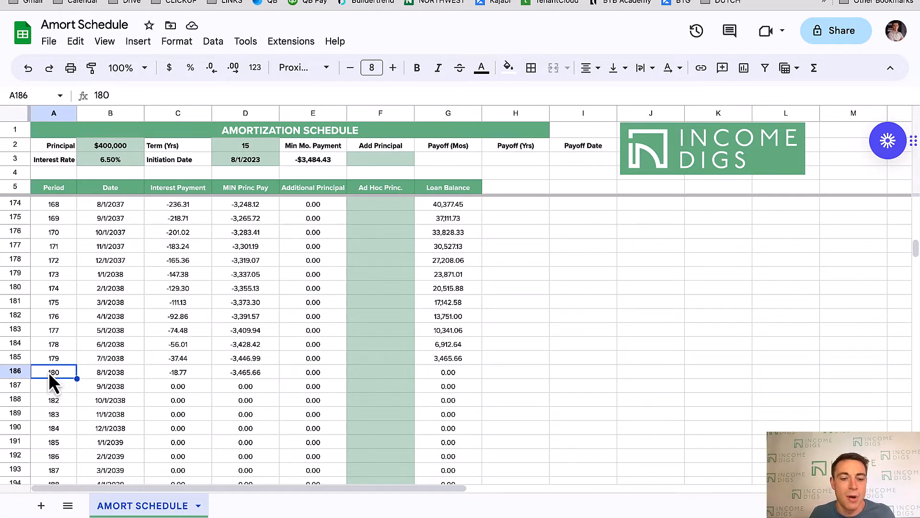
Set the Add Principal amount in F3 to 200.
click(382, 246)
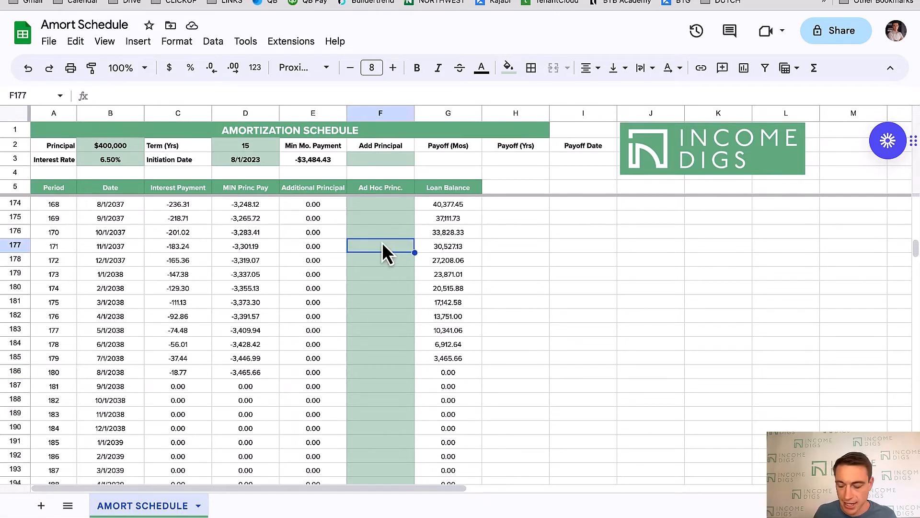
click(398, 162)
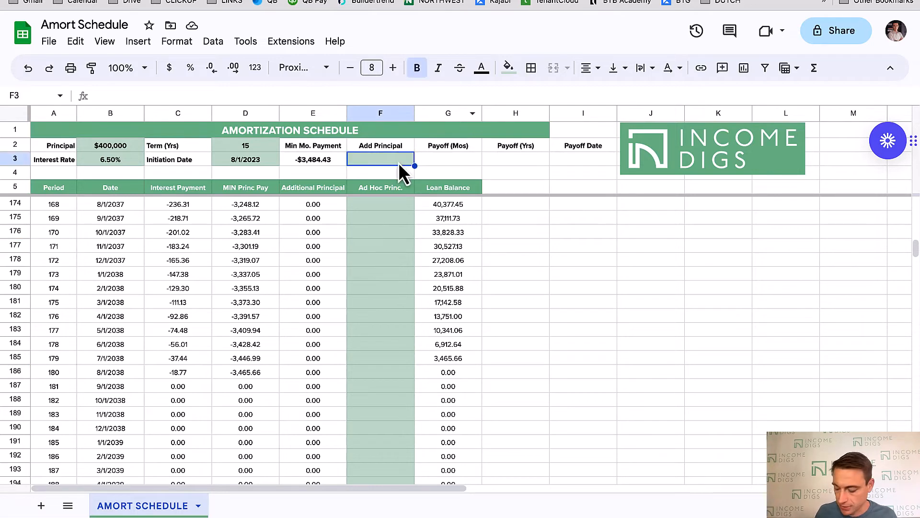
text(200)
key(Return)
scroll(404, 235, up, 20)
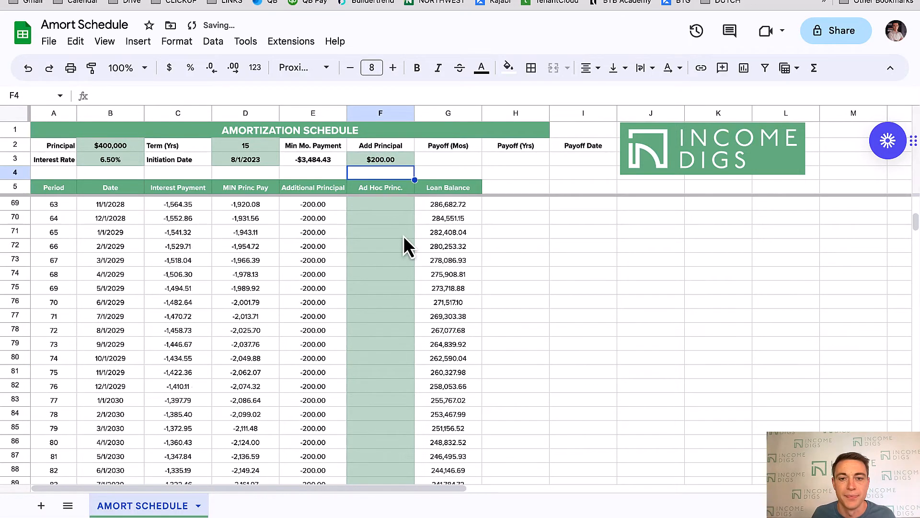
Start an INDEX formula in the Payoff (Mos) cell G3 with the schedule range A6:G366 as its reference.
click(439, 161)
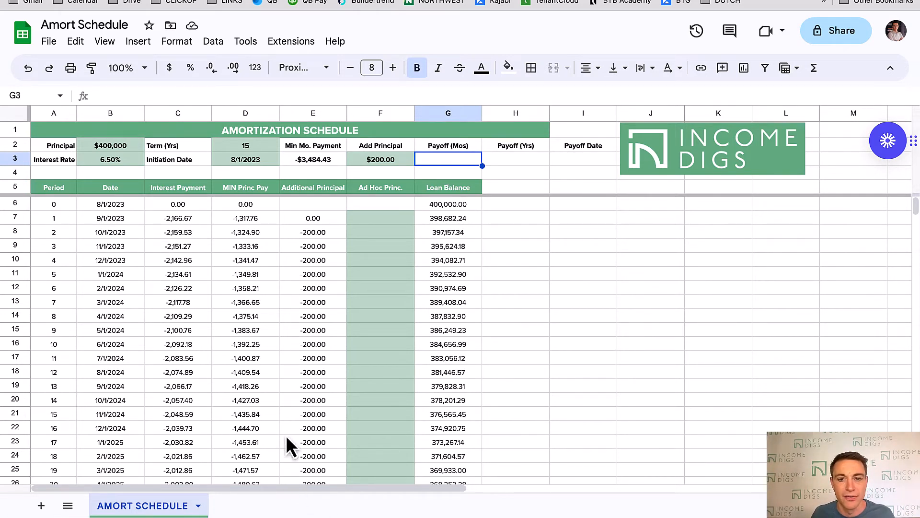
scroll(433, 417, down, 4)
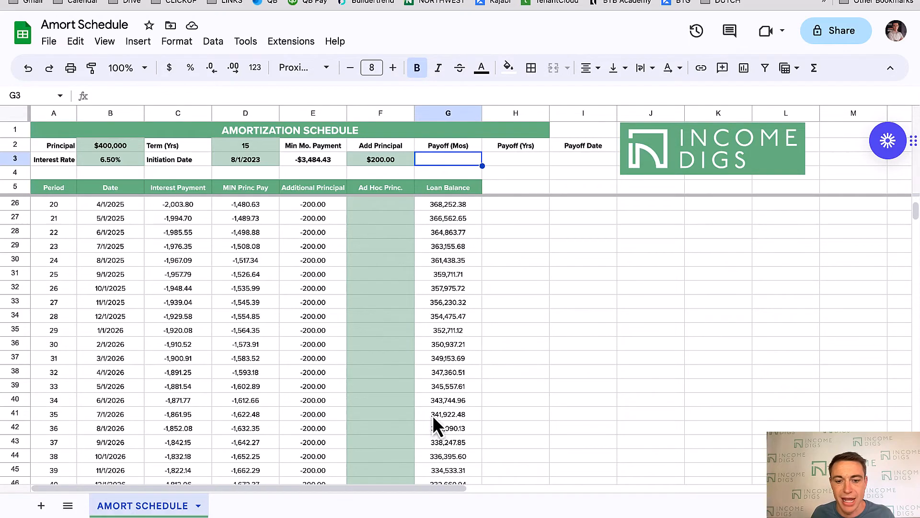
scroll(433, 417, up, 5)
scroll(432, 417, down, 20)
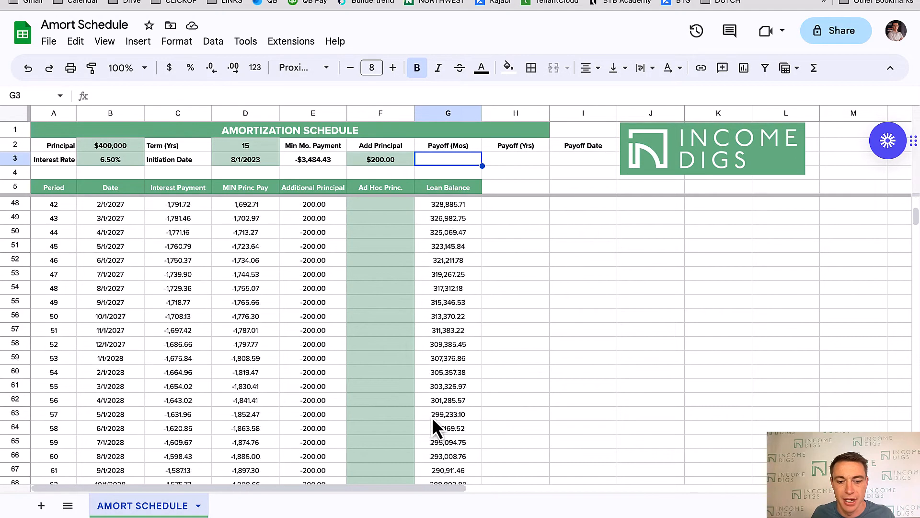
scroll(433, 418, up, 20)
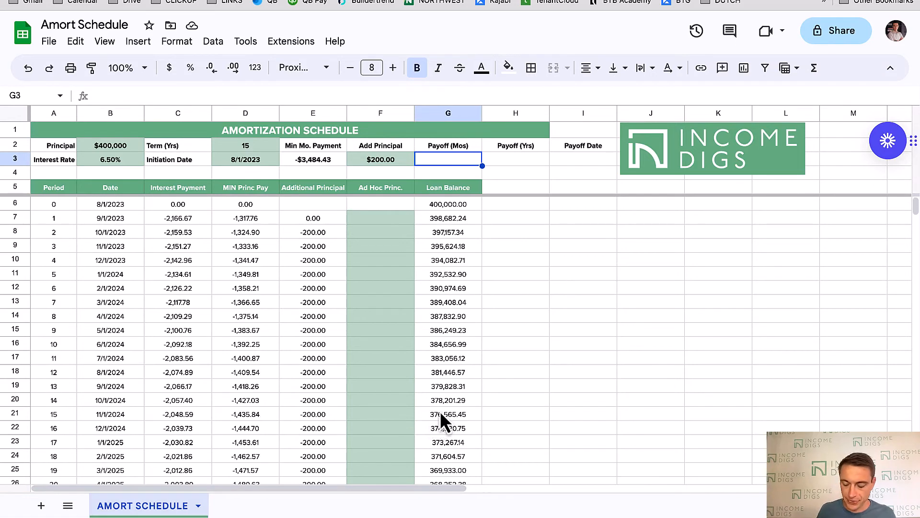
text(=)
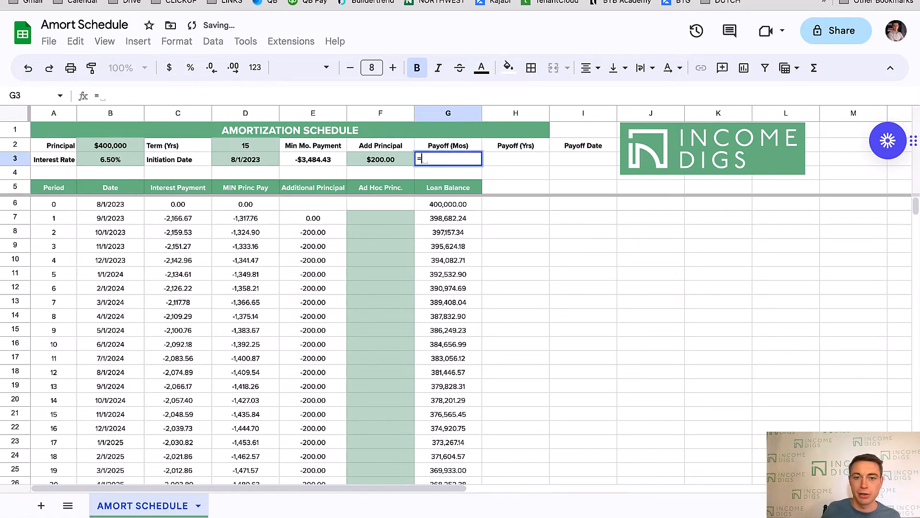
text(INDEX()
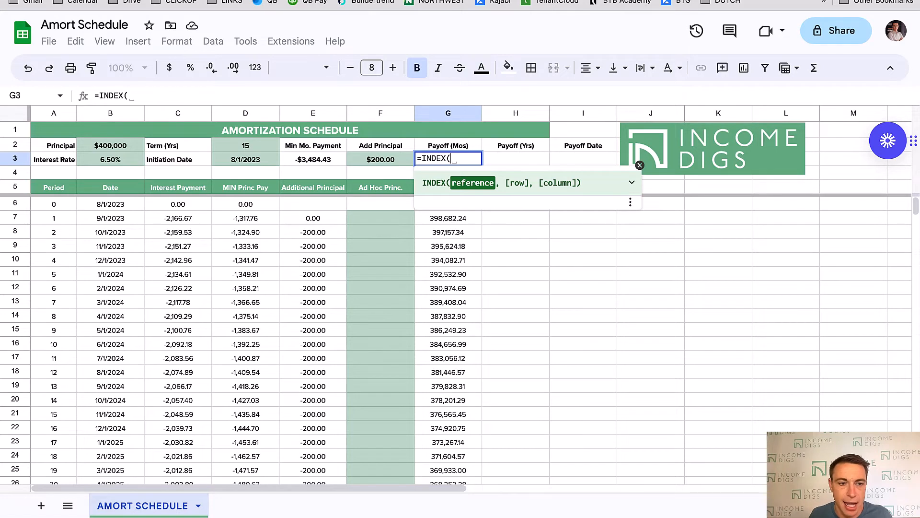
click(55, 205)
drag(54, 205, 464, 239)
scroll(372, 237, up, 20)
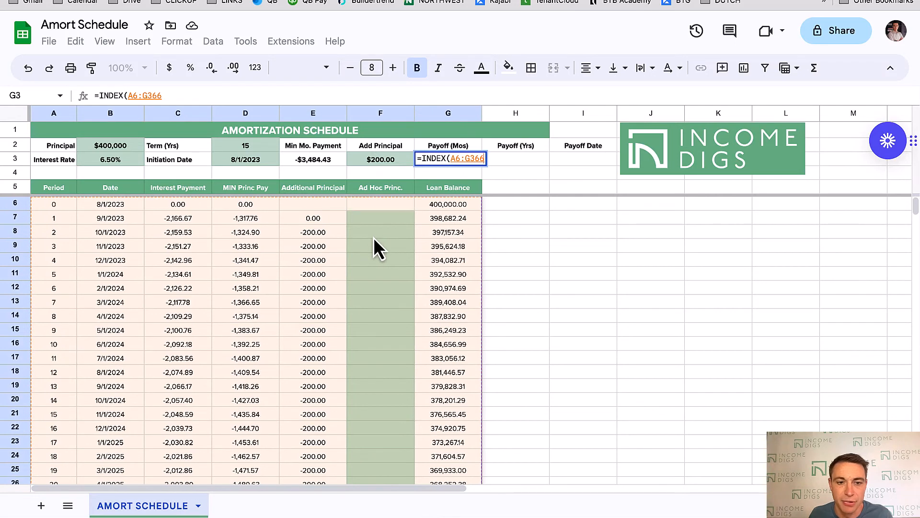
Make the INDEX reference absolute as $A$6:$G$366 and continue to the row argument.
click(449, 159)
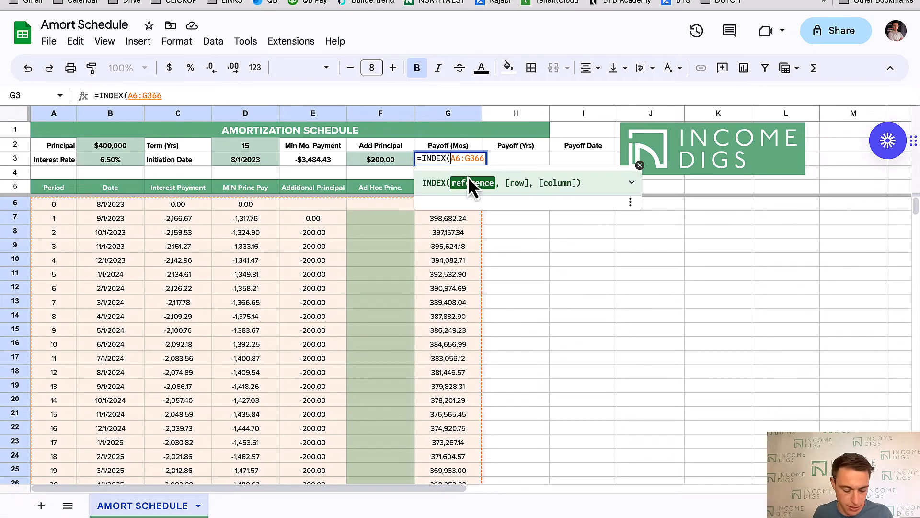
text($A$6:)
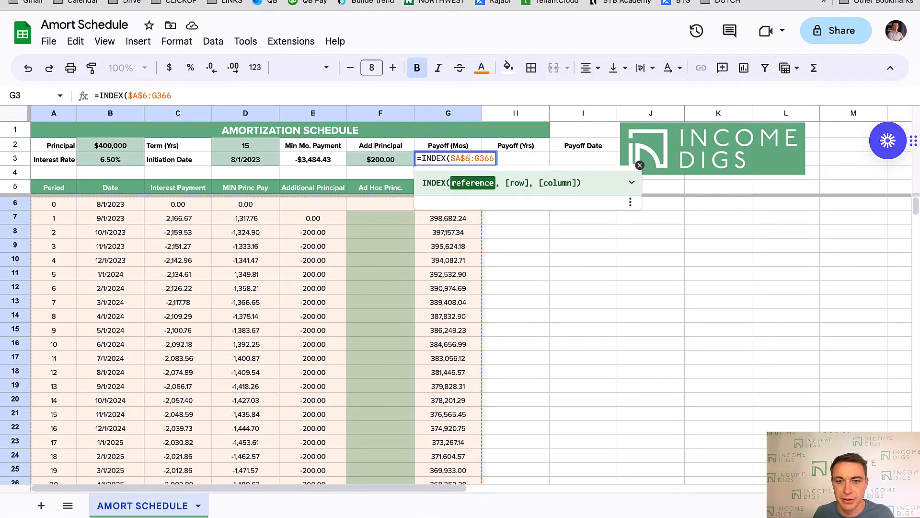
text($)
key(Right)
text($)
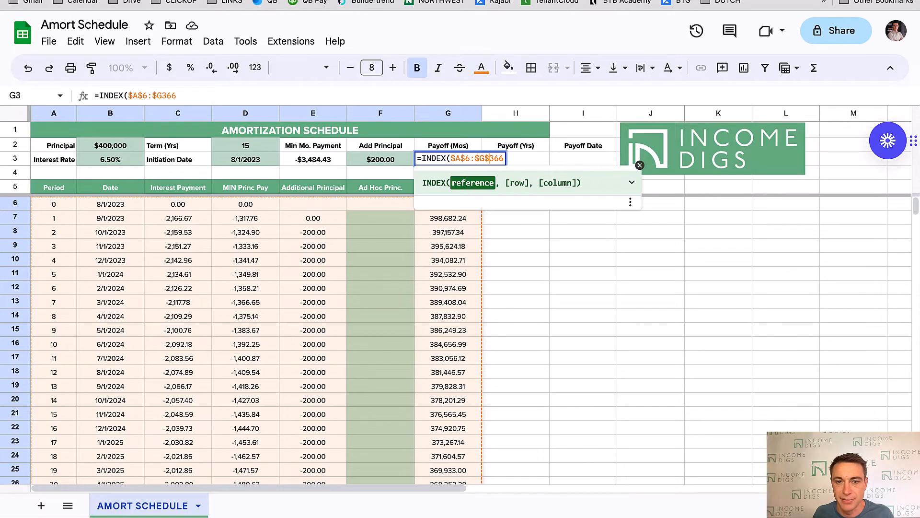
click(191, 95)
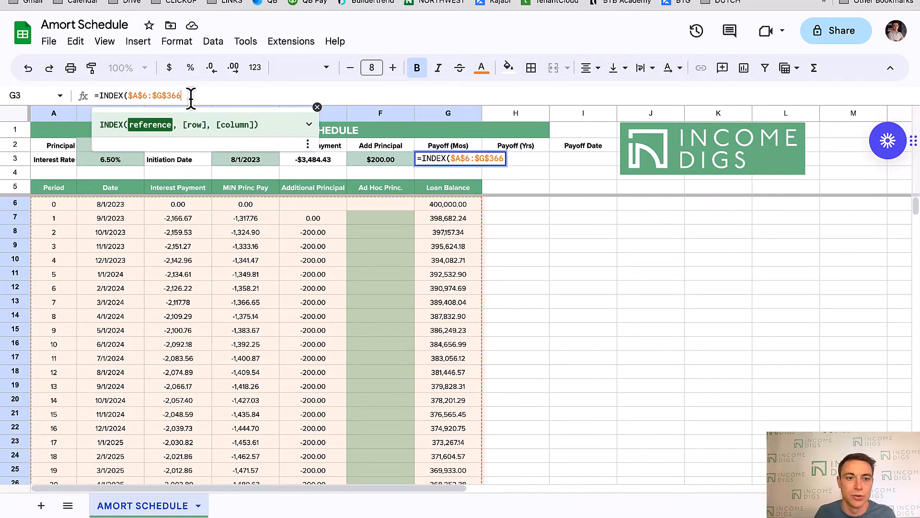
text(,)
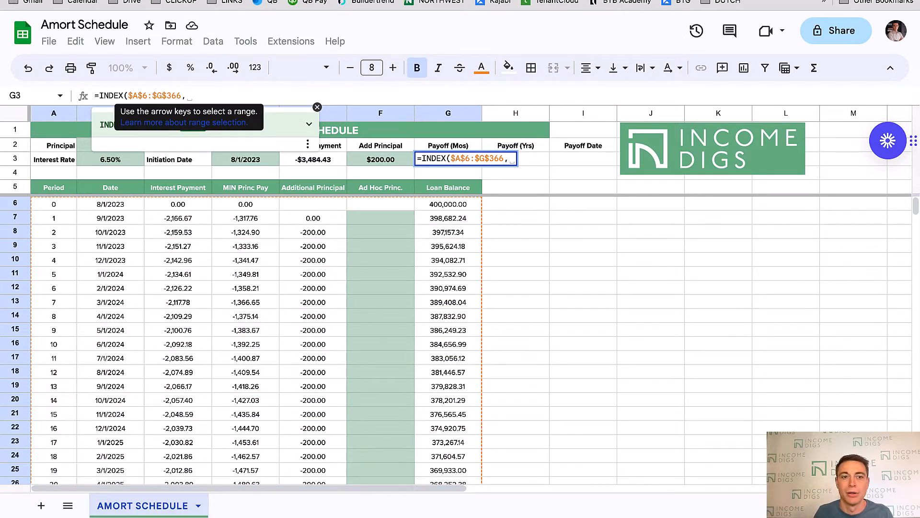
Nest a MATCH as the row argument, with search key 0 and the Loan Balance range G6:G366.
text(MATCH()
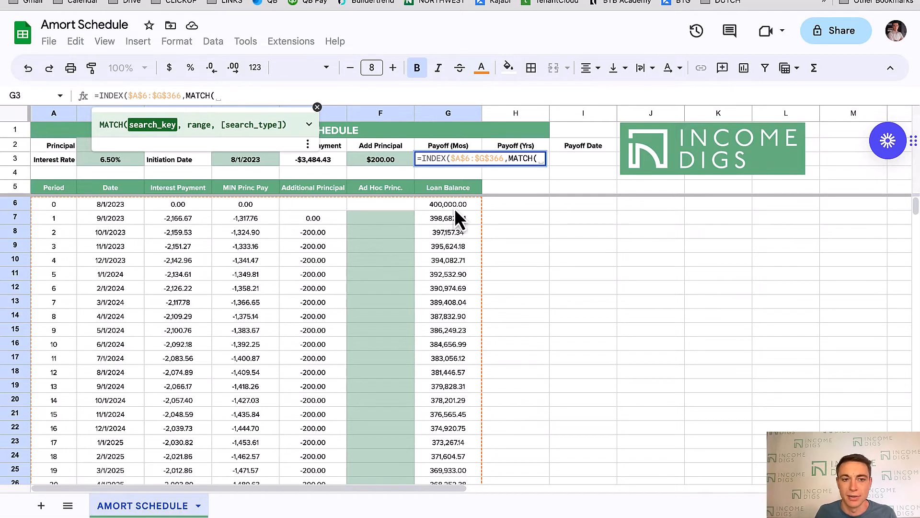
text(0)
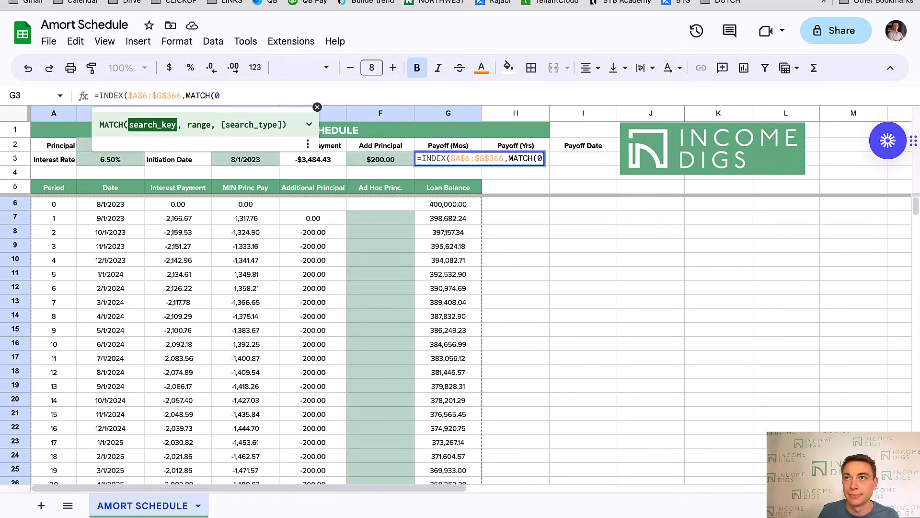
text(,)
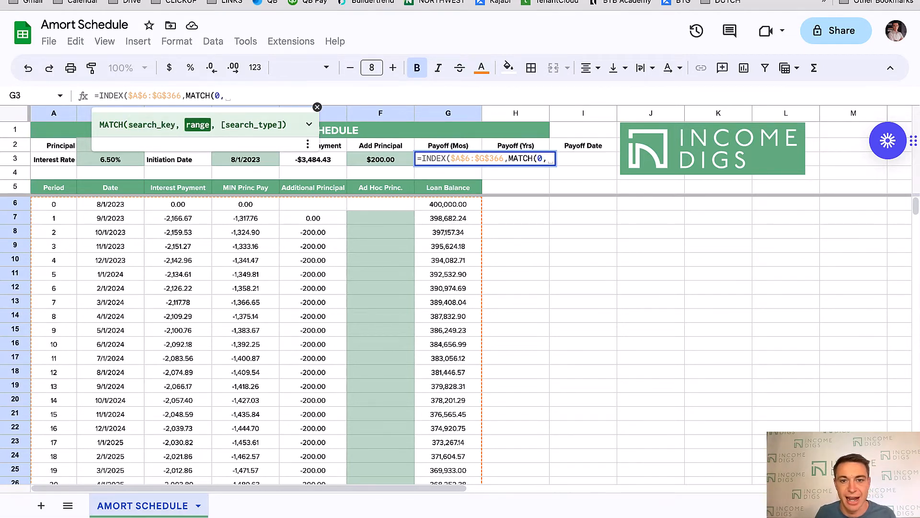
drag(447, 203, 447, 246)
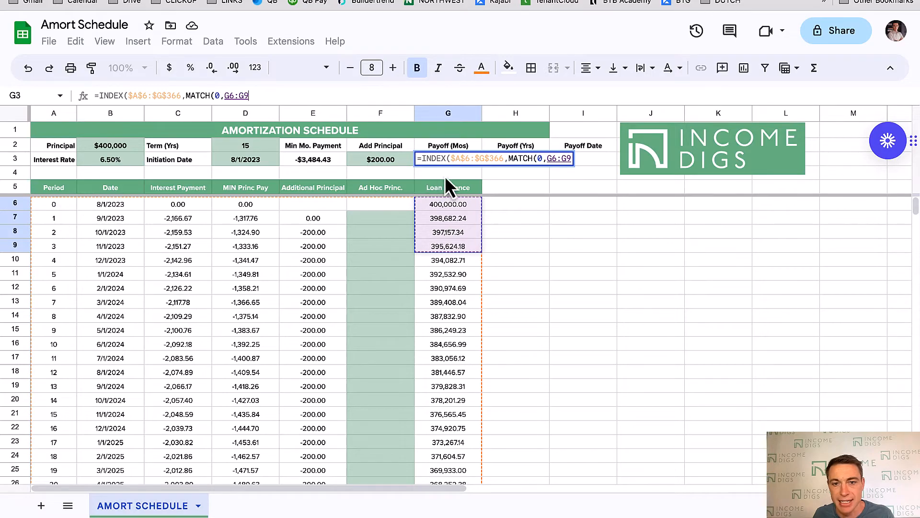
click(439, 204)
drag(439, 205, 450, 327)
scroll(418, 304, up, 20)
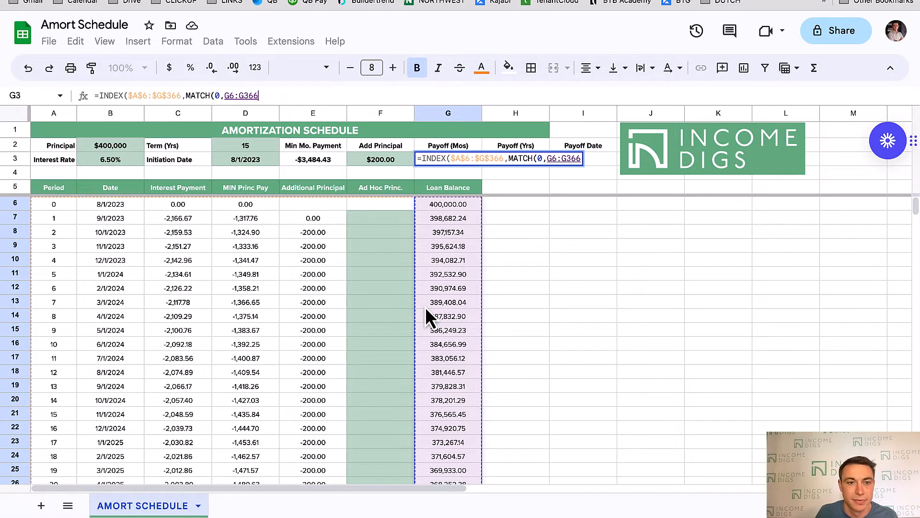
Complete the formula in G3 with MATCH search type -1 and INDEX column 1, and enter it.
text(,)
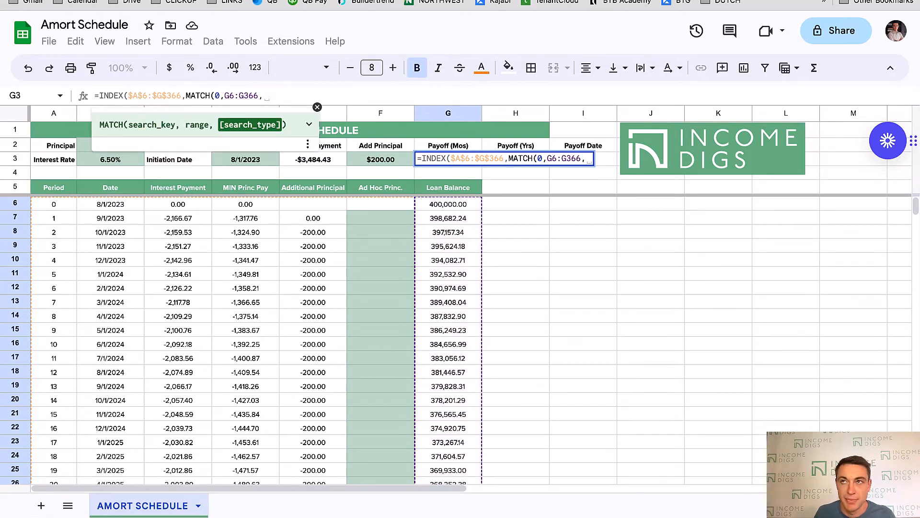
text(-1)
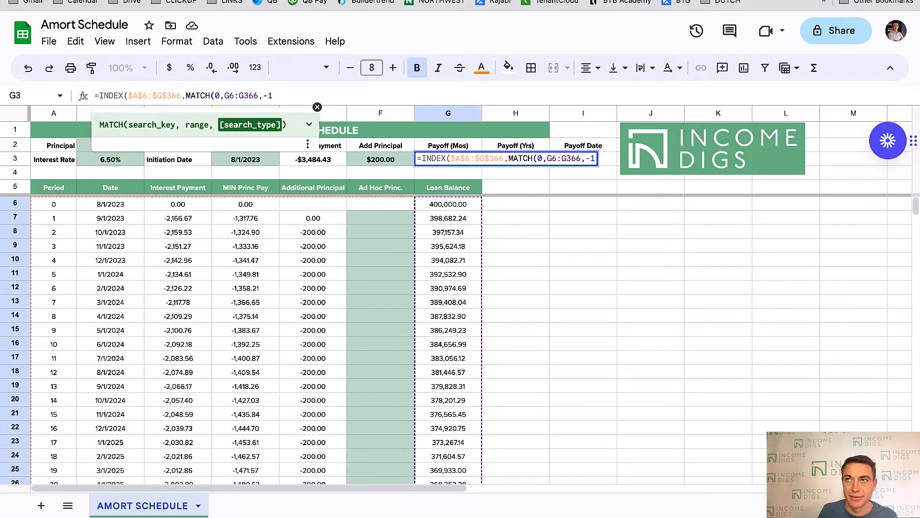
text())
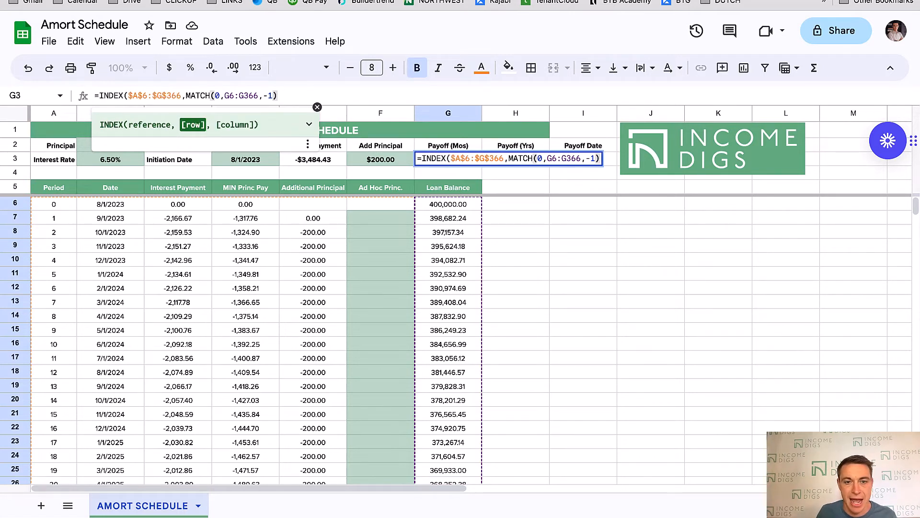
text(,)
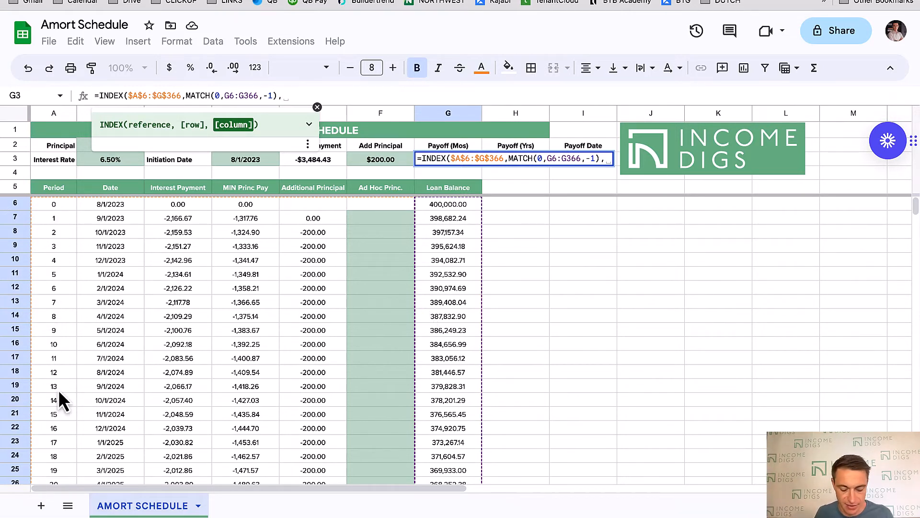
text(1))
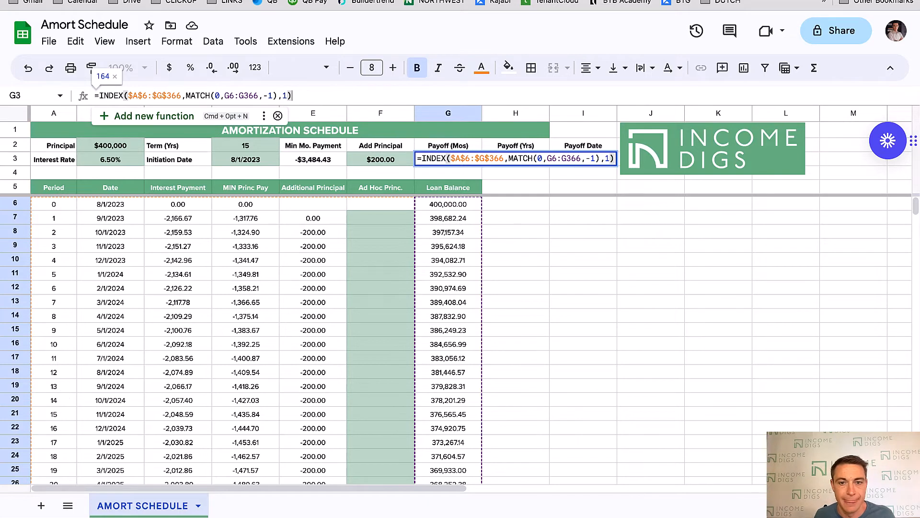
key(Return)
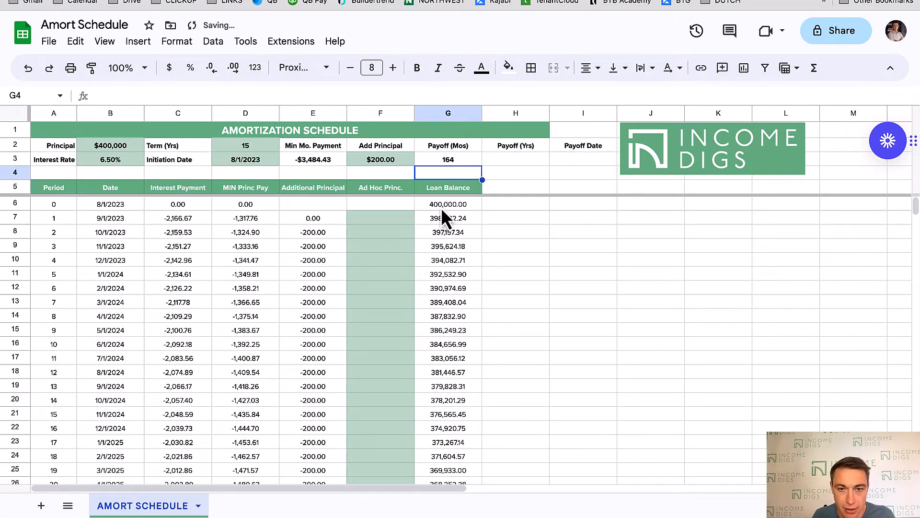
Check the Payoff (Mos) result in G3 against the period 164 row and its additional principal and loan balance.
click(451, 158)
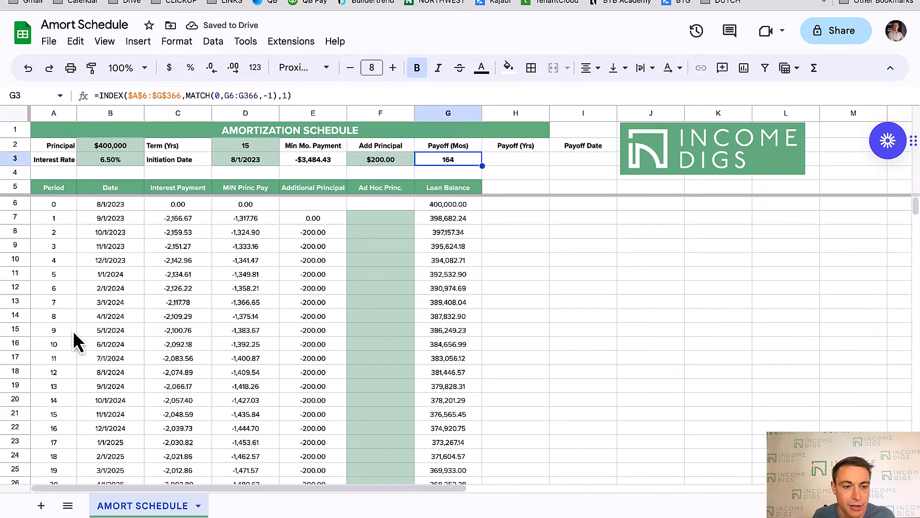
scroll(65, 338, down, 2)
scroll(68, 355, down, 20)
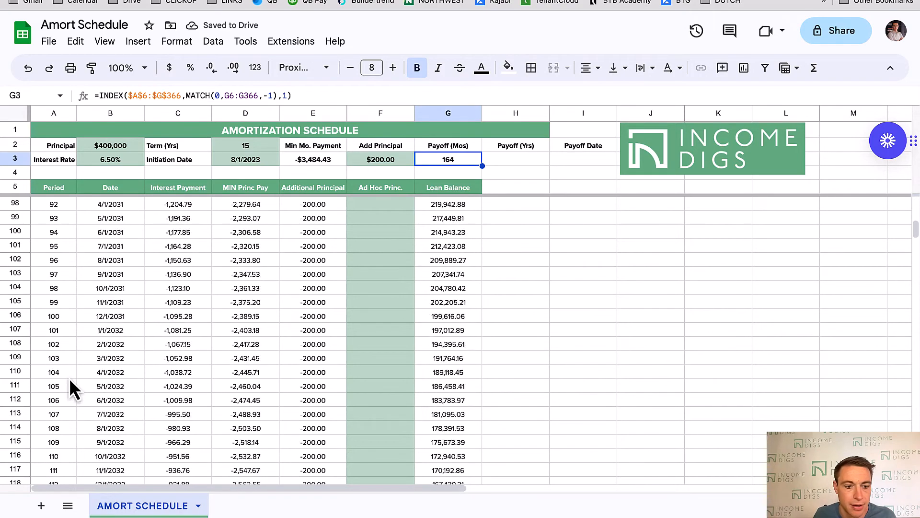
scroll(68, 383, down, 14)
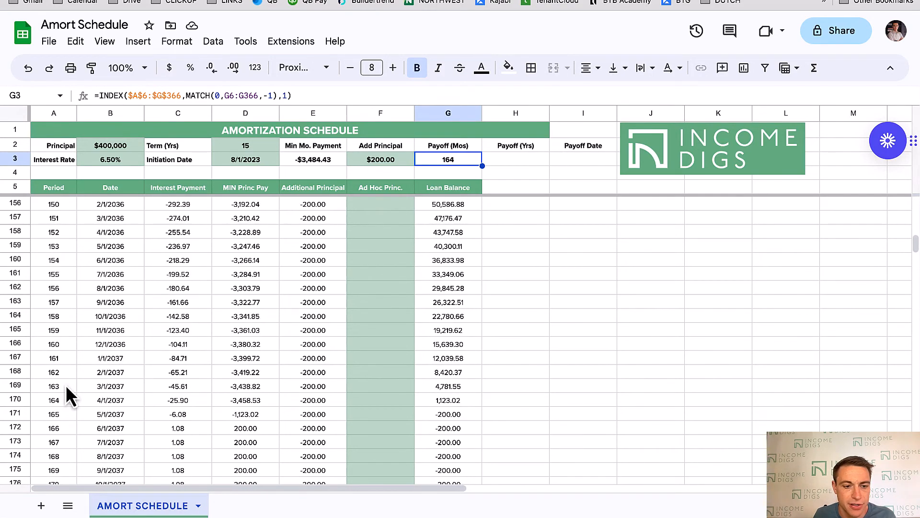
drag(54, 376, 313, 370)
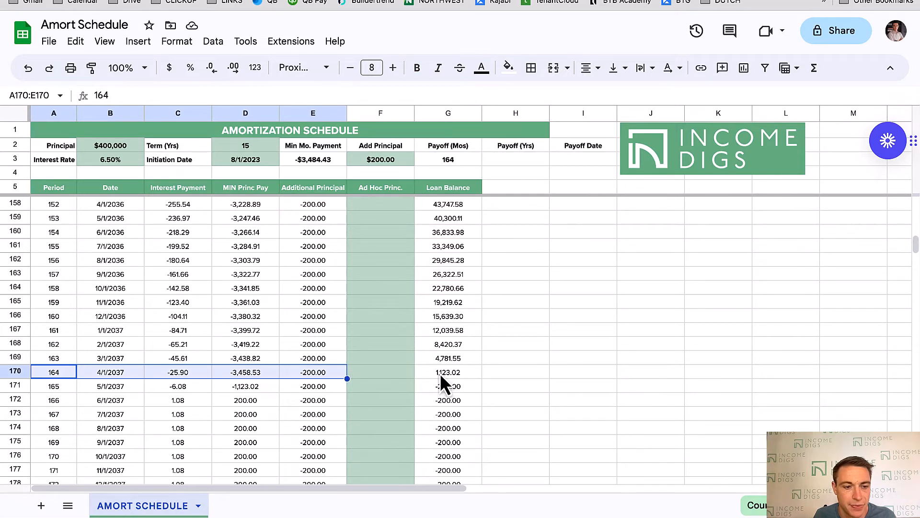
drag(54, 373, 434, 375)
click(312, 374)
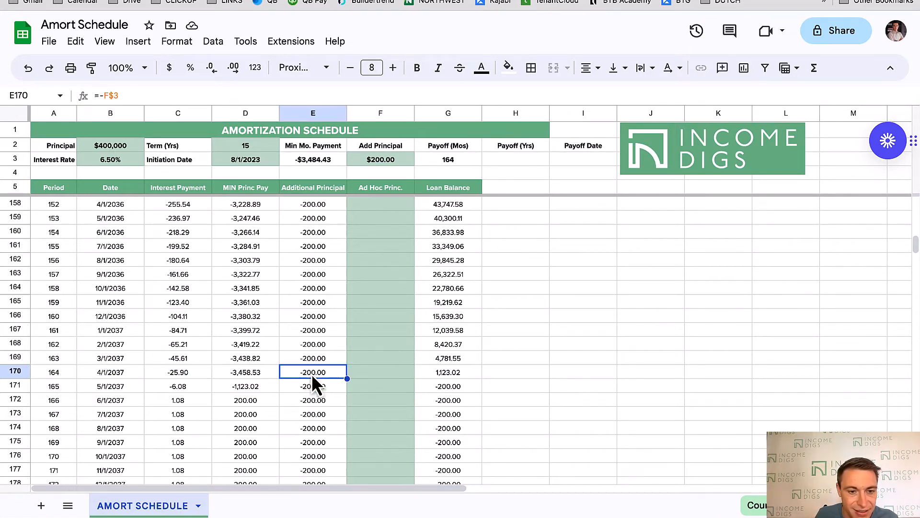
Clear the Add Principal amount in F3 to check the payoff at the period 180 row, and set it back to 200.
click(390, 163)
key(Delete)
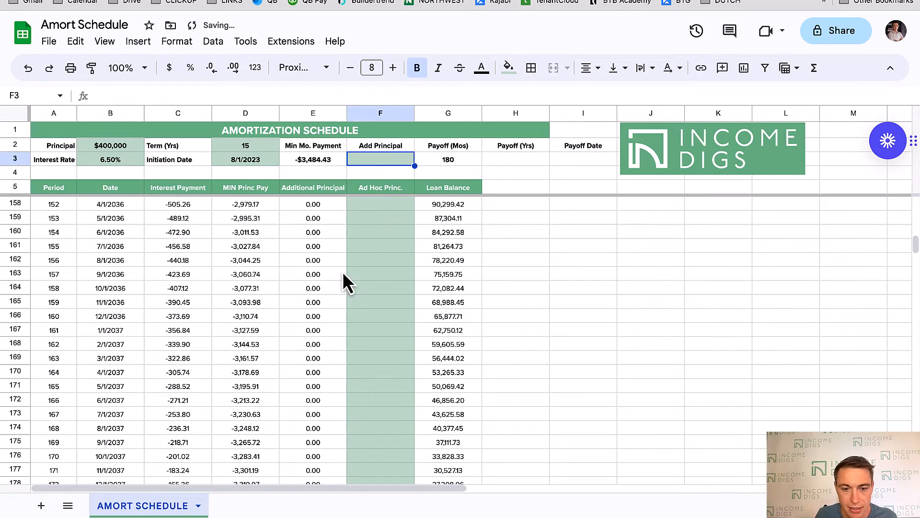
scroll(312, 301, down, 4)
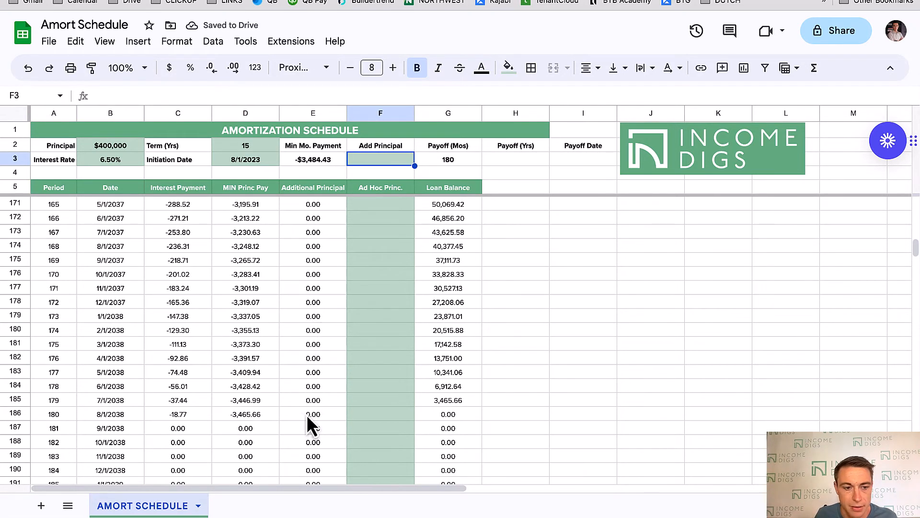
drag(307, 415, 448, 418)
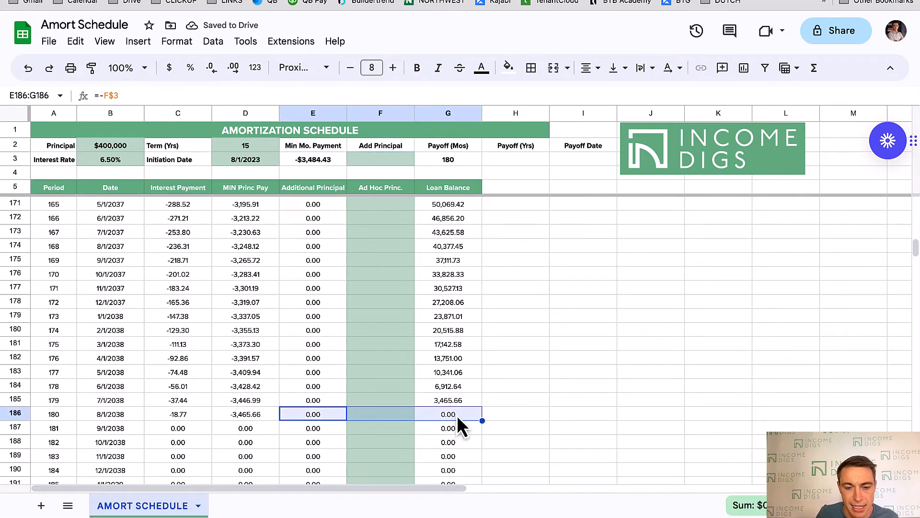
click(457, 415)
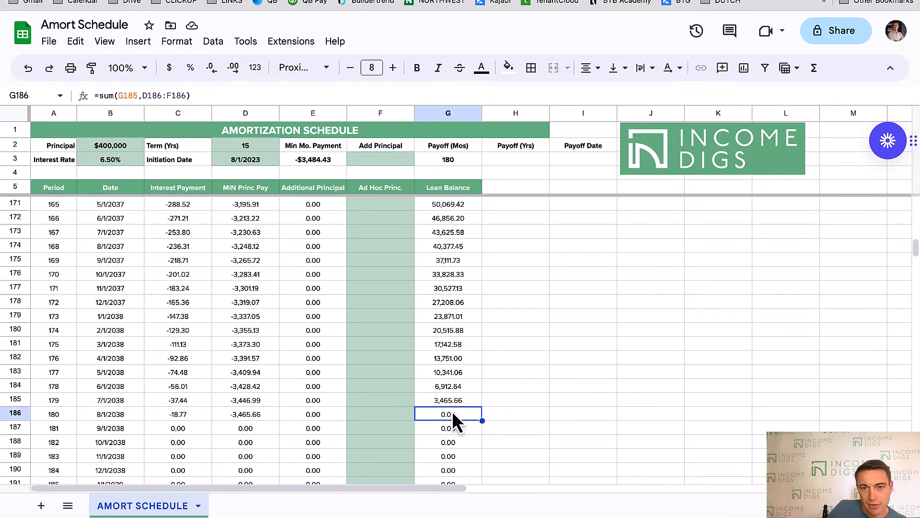
click(319, 415)
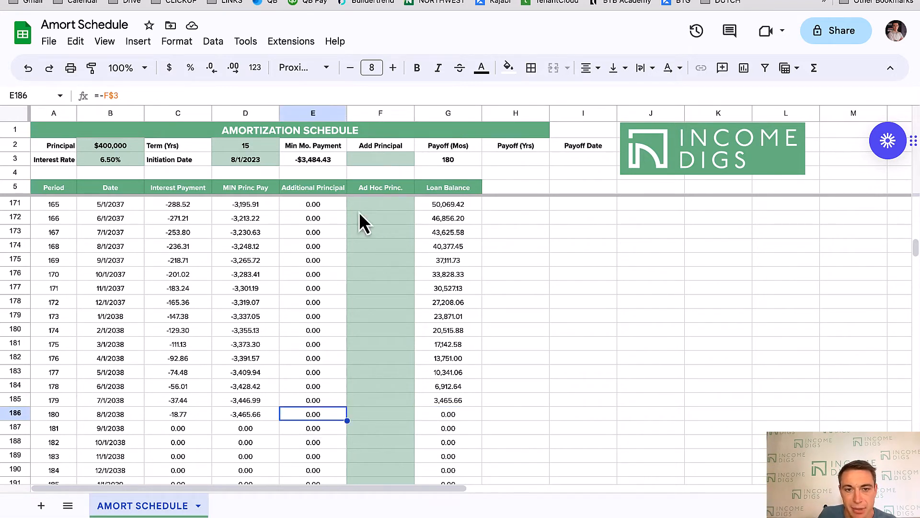
click(370, 158)
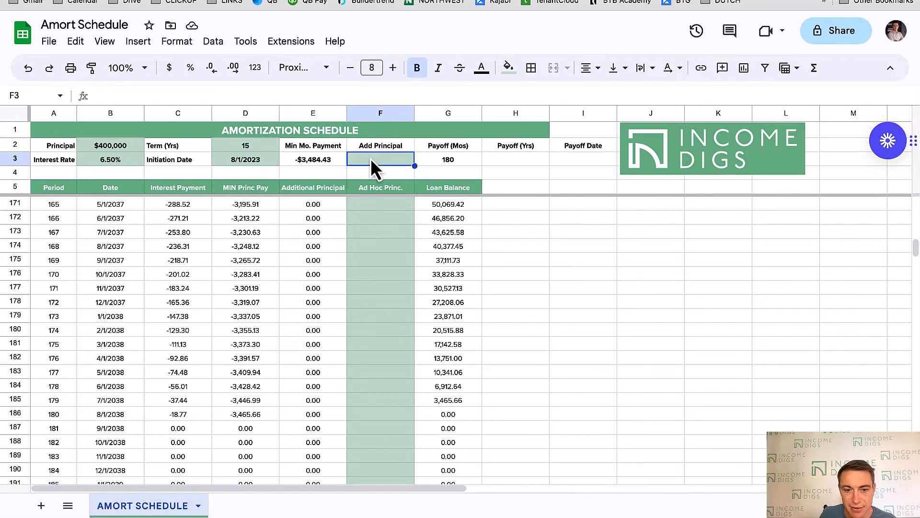
text(200)
key(Return)
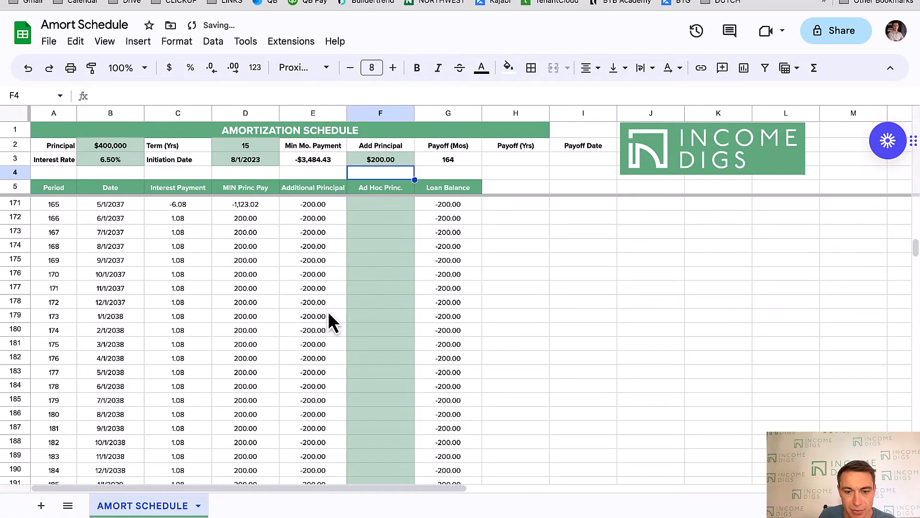
Check the Additional Principal formula in the period 165 row and in the period 2 row.
scroll(327, 311, up, 6)
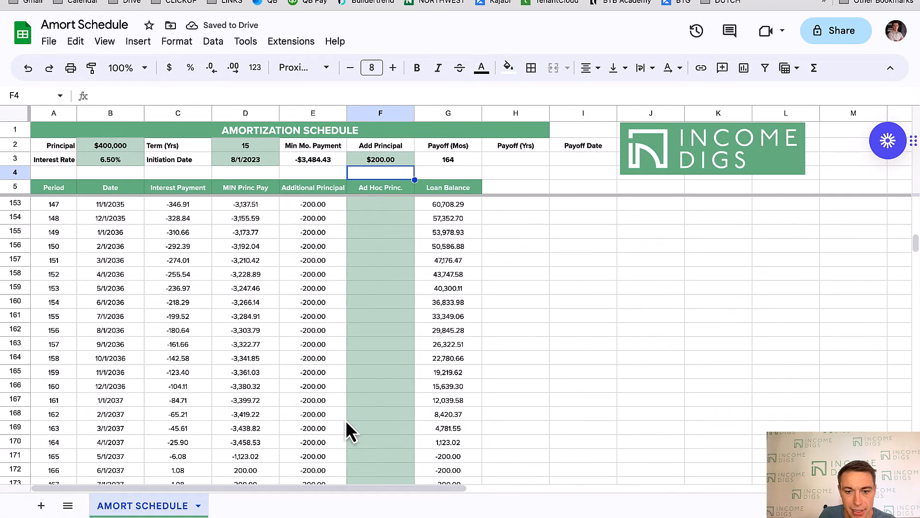
scroll(348, 430, down, 1)
click(315, 427)
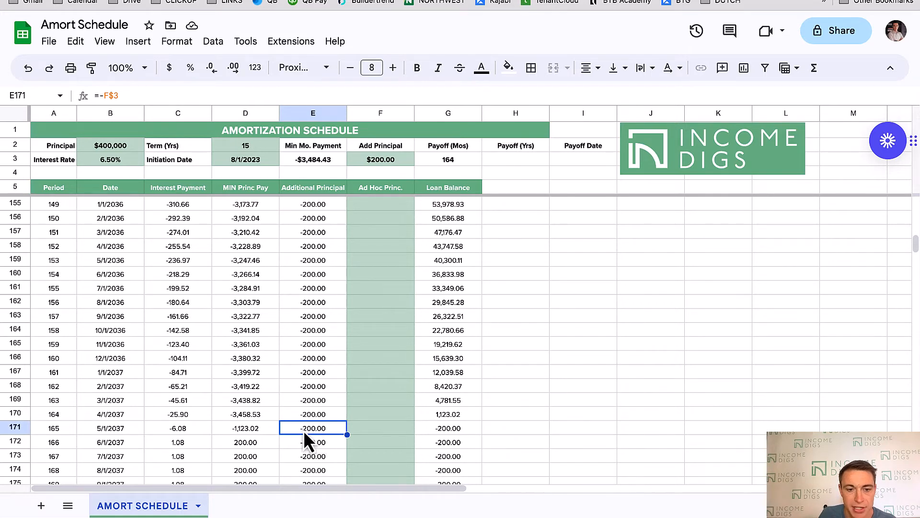
scroll(292, 281, up, 20)
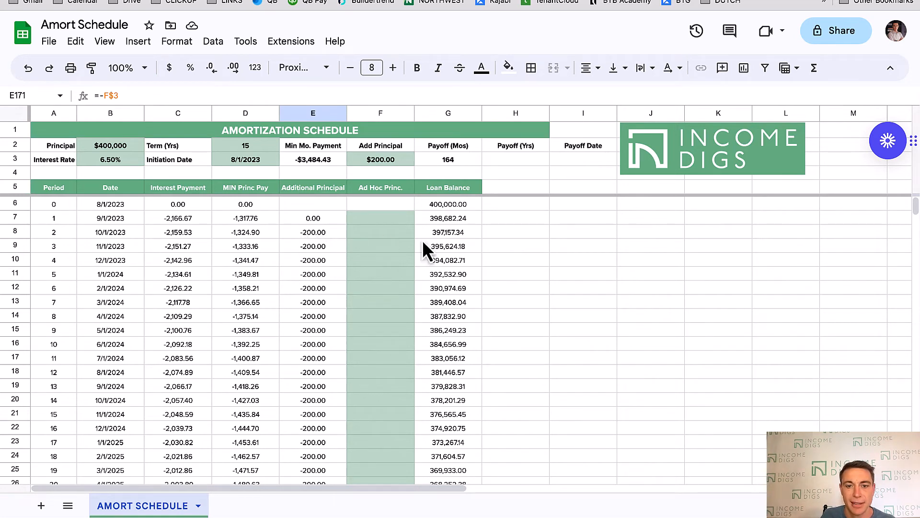
click(308, 235)
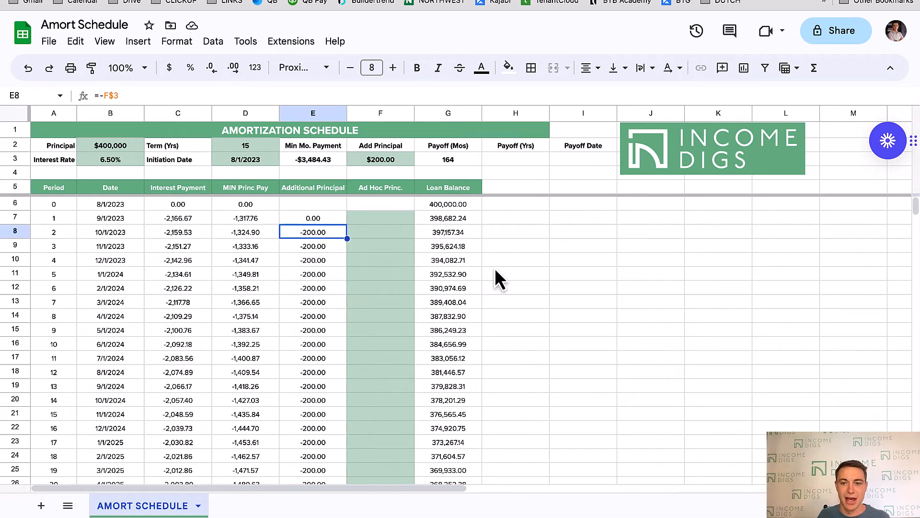
Clear the Additional Principal column from the period 3 row down, cells E9:E366.
click(314, 246)
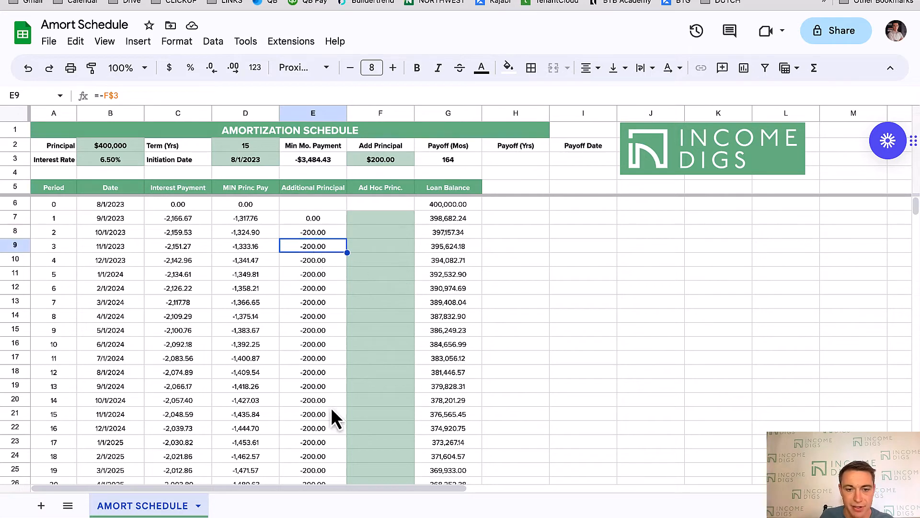
scroll(326, 412, down, 20)
scroll(326, 412, down, 20)
scroll(324, 413, up, 15)
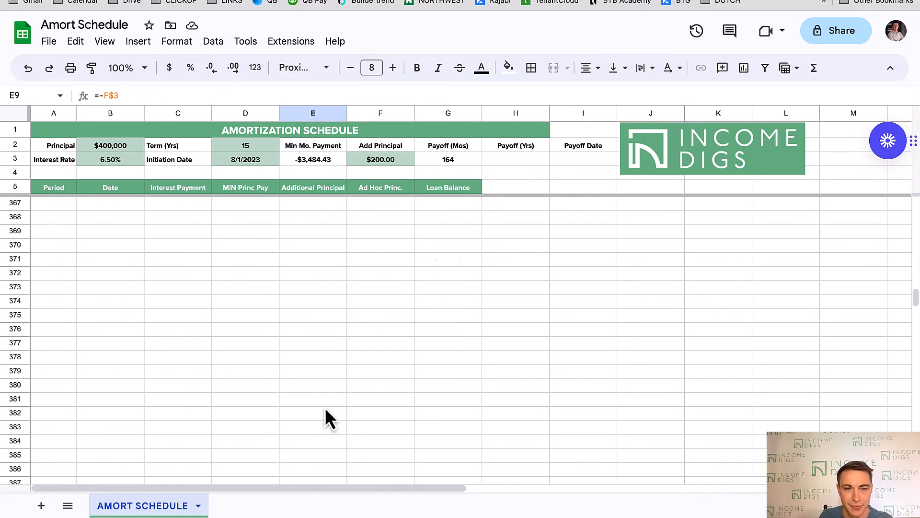
shift+click(310, 332)
key(Delete)
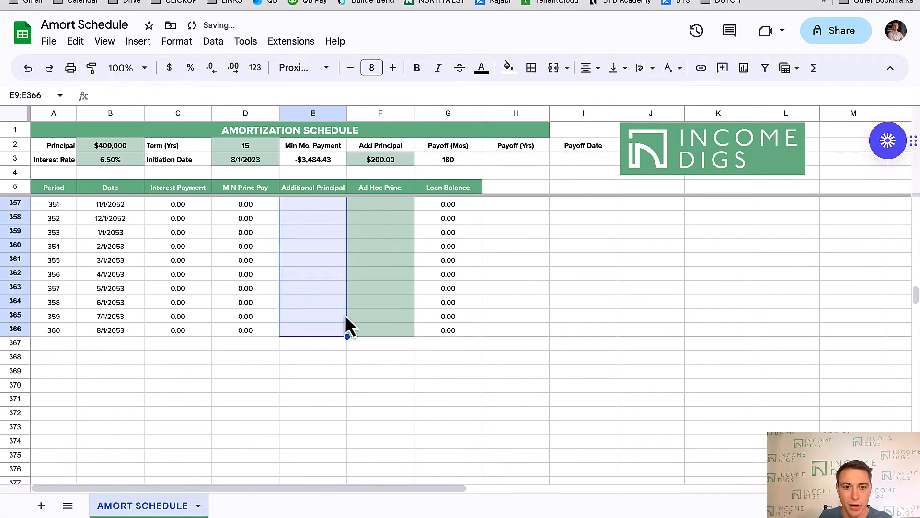
scroll(343, 296, up, 20)
scroll(342, 296, up, 20)
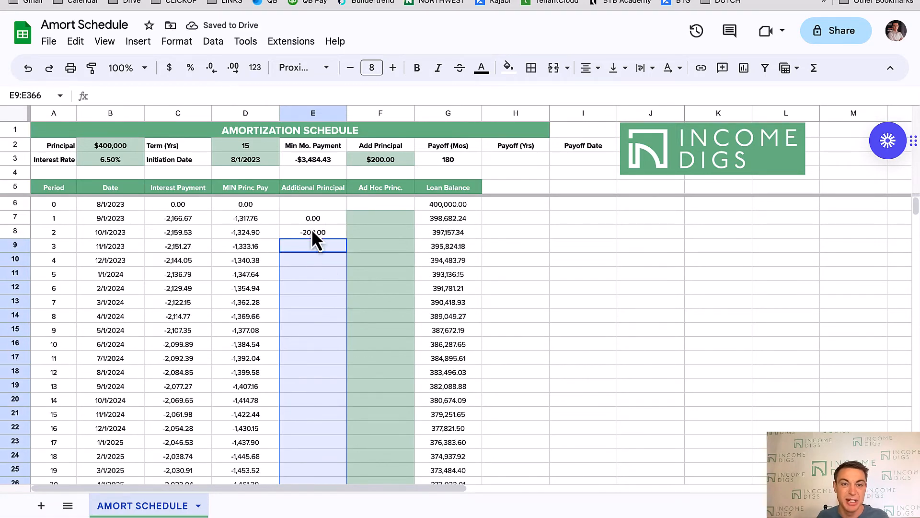
Clear the old formula in E7 and move the =-F$3 formula from E8 into E7.
click(312, 231)
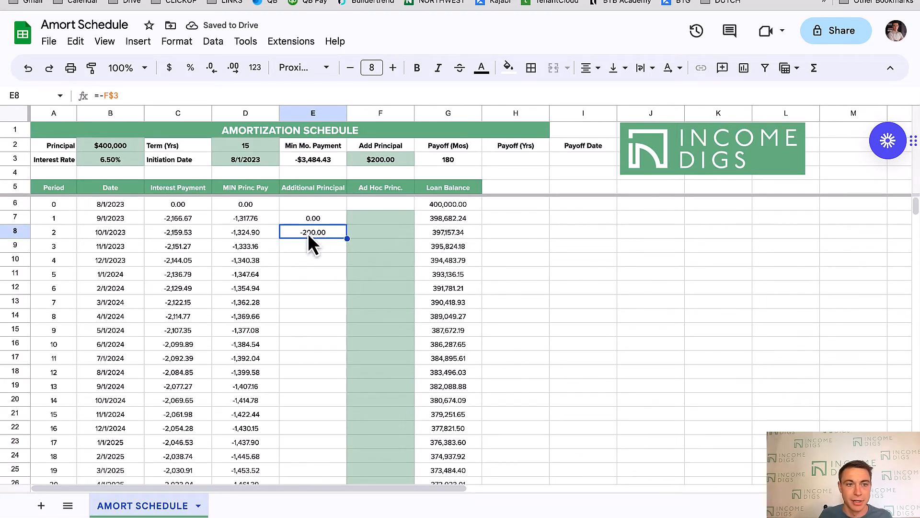
click(311, 220)
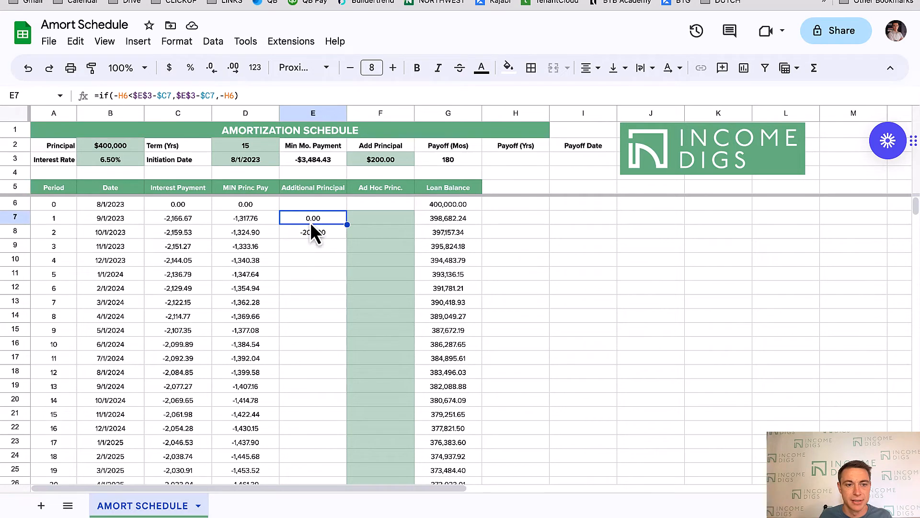
key(Delete)
key(Down)
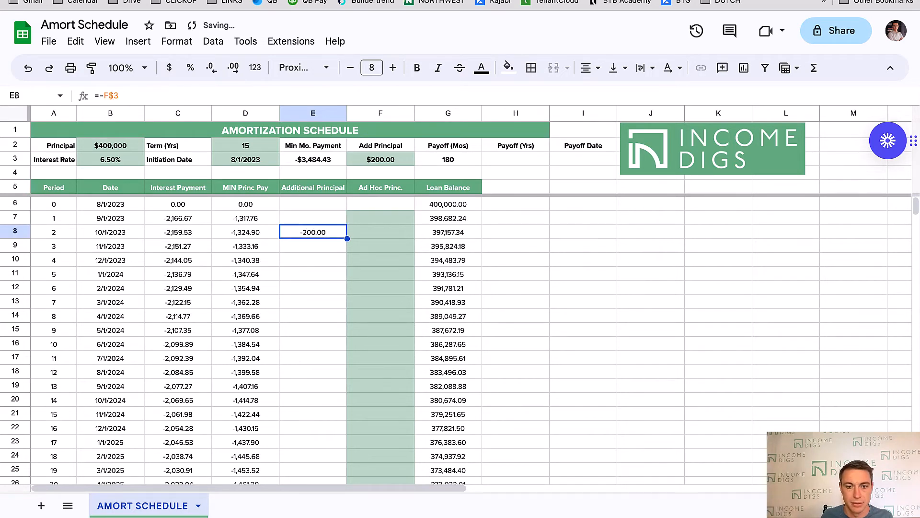
key(ctrl+c)
key(Up)
key(ctrl+v)
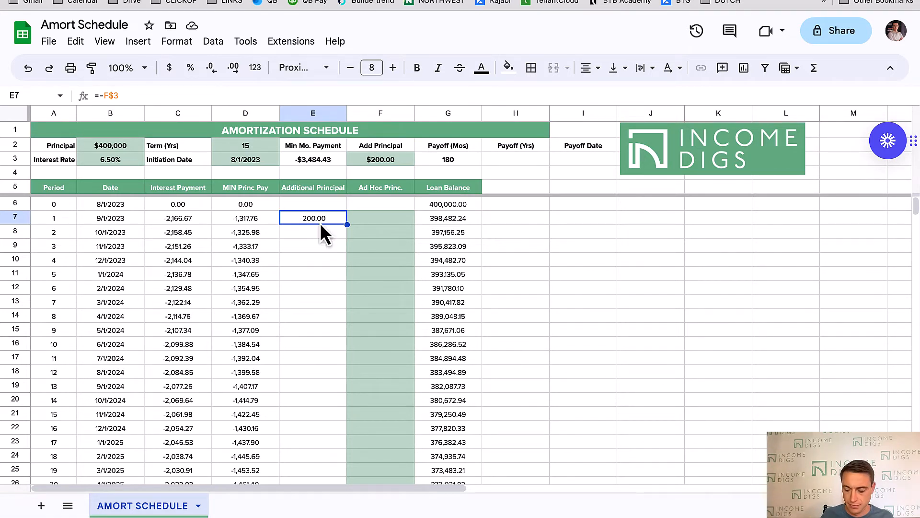
Clear E7 and start an IF formula there with the condition -G6<$E$3-C7, keeping the E3 reference absolute.
key(Delete)
key(Return)
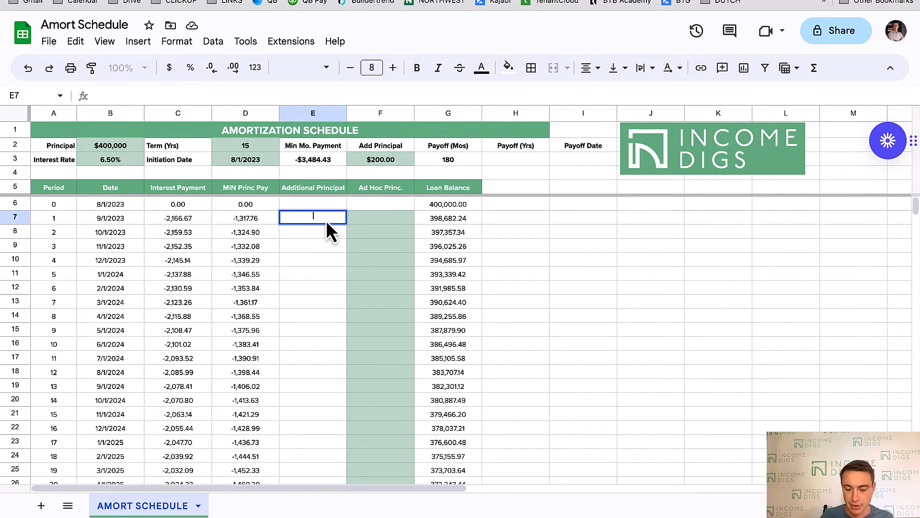
text(=)
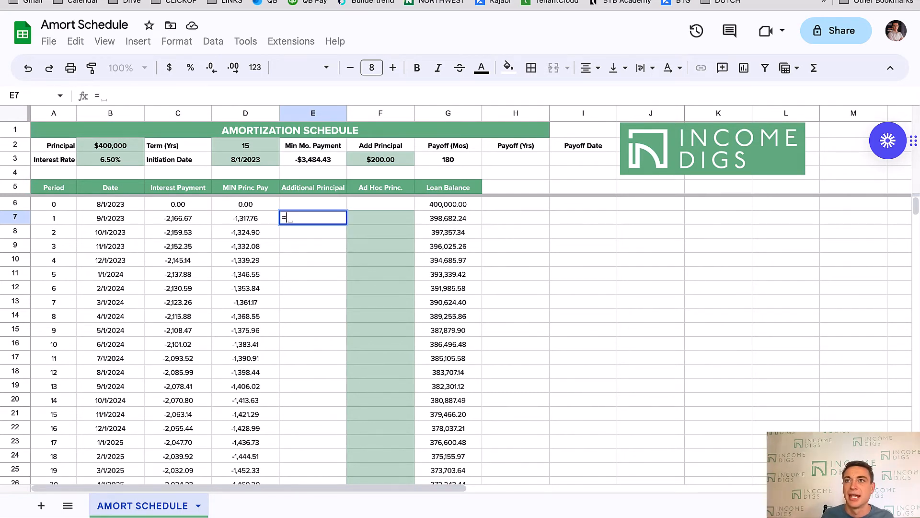
text(IF(-)
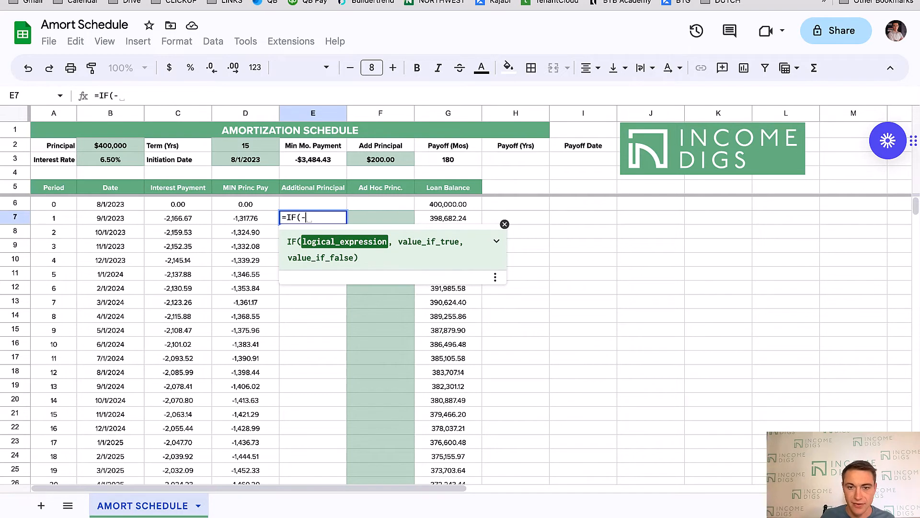
click(471, 207)
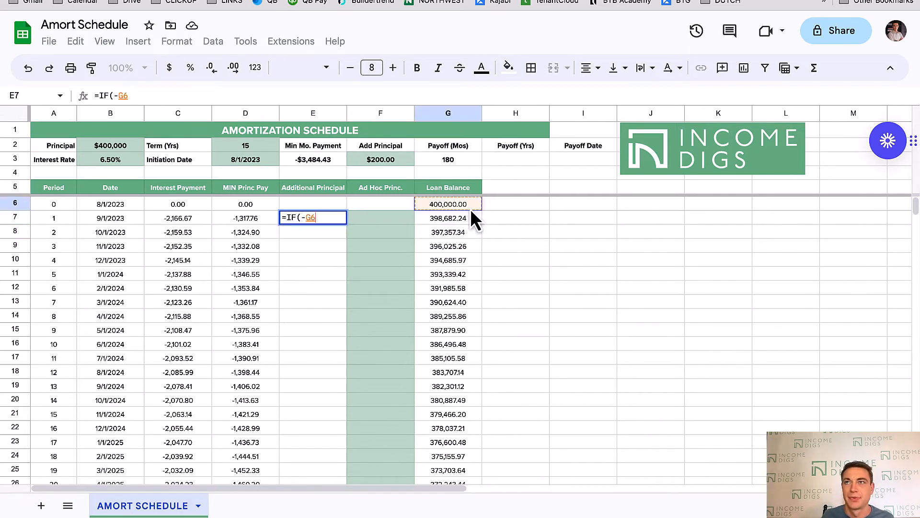
text(<)
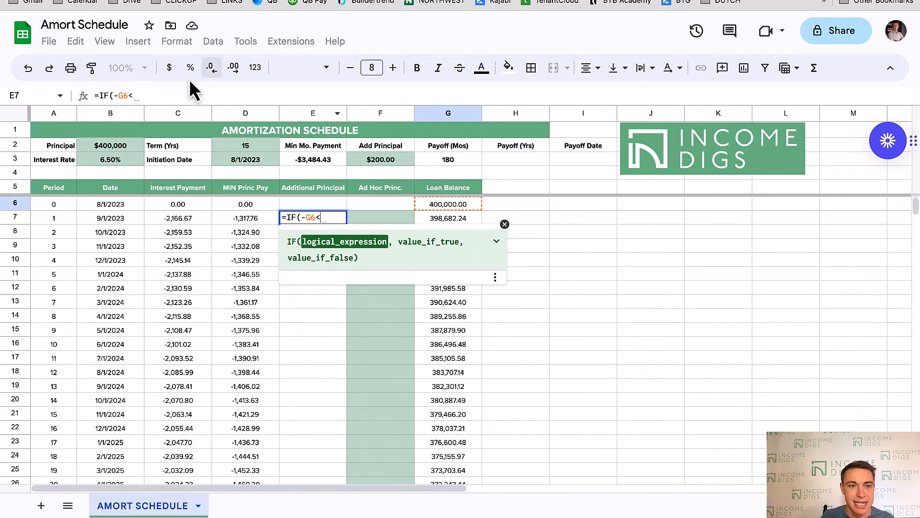
click(308, 160)
text(-C)
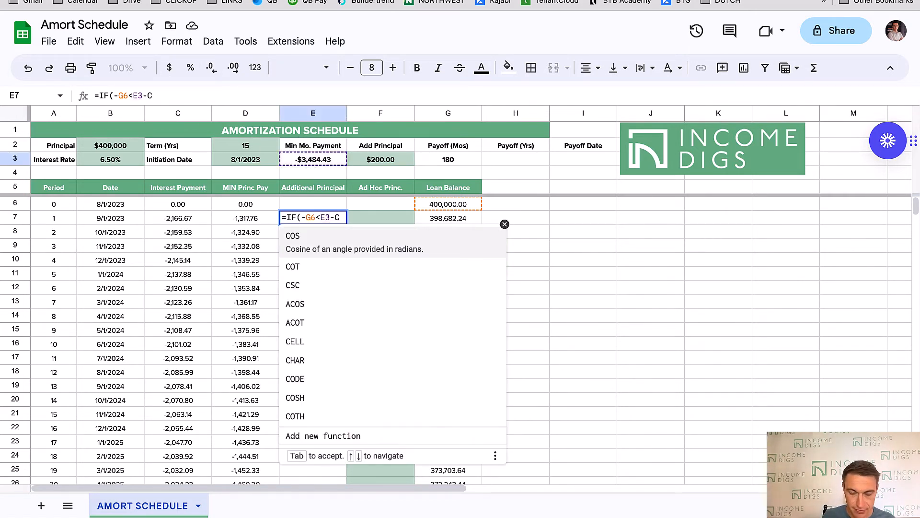
text(7)
click(321, 218)
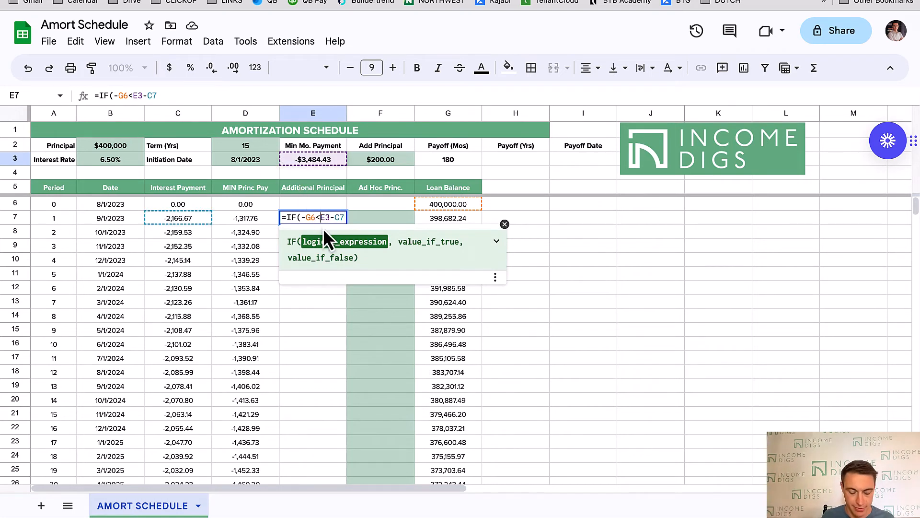
text($E)
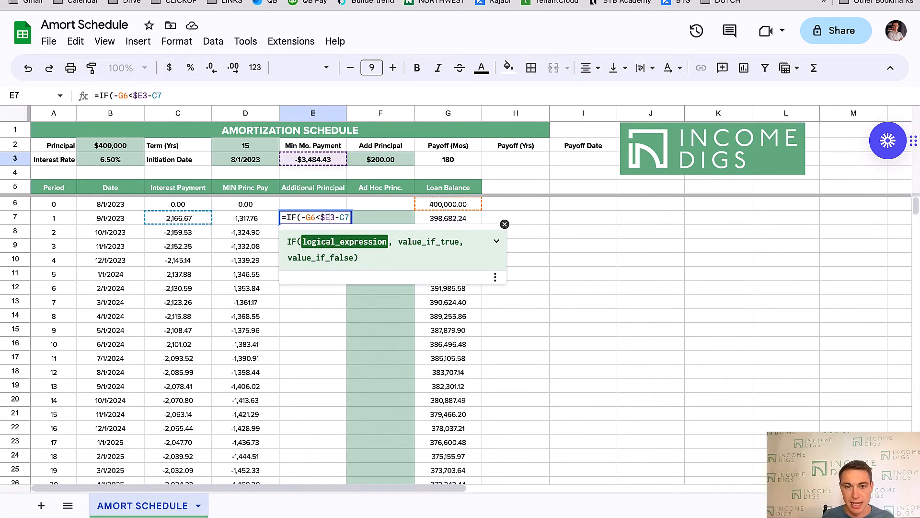
text($)
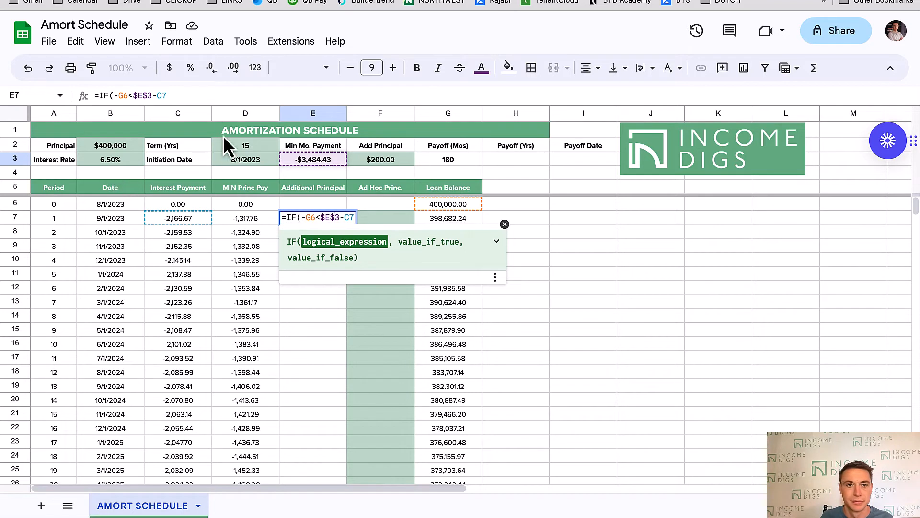
Complete the IF formula in E7 with -F3 as the value if true and 0 as the value if false.
click(200, 93)
text(,)
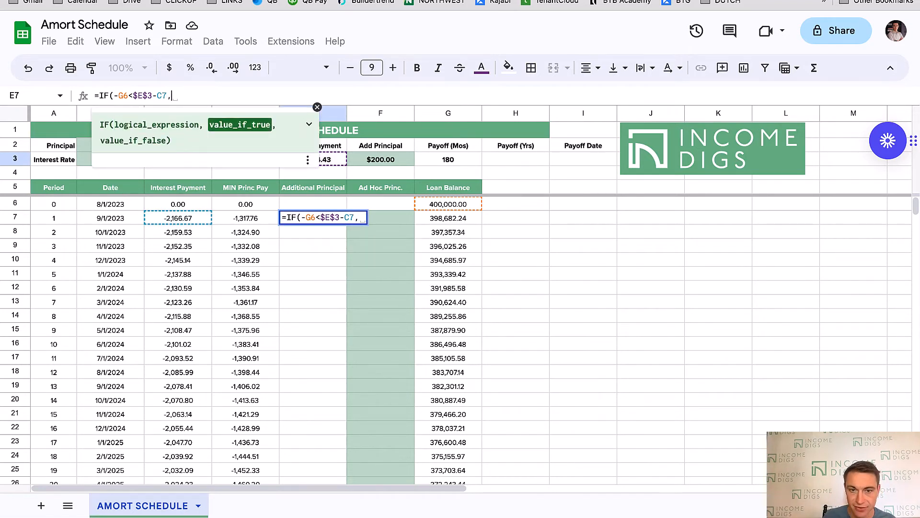
text(-)
click(382, 159)
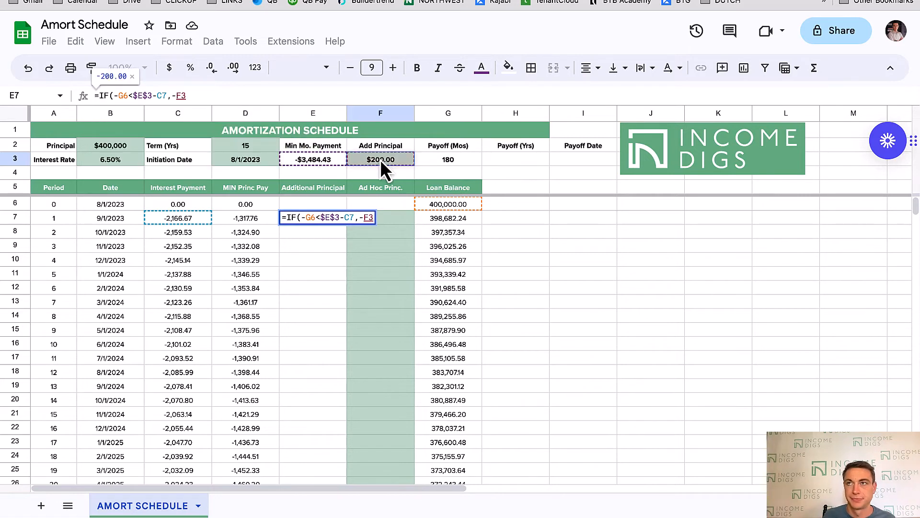
text(,0)
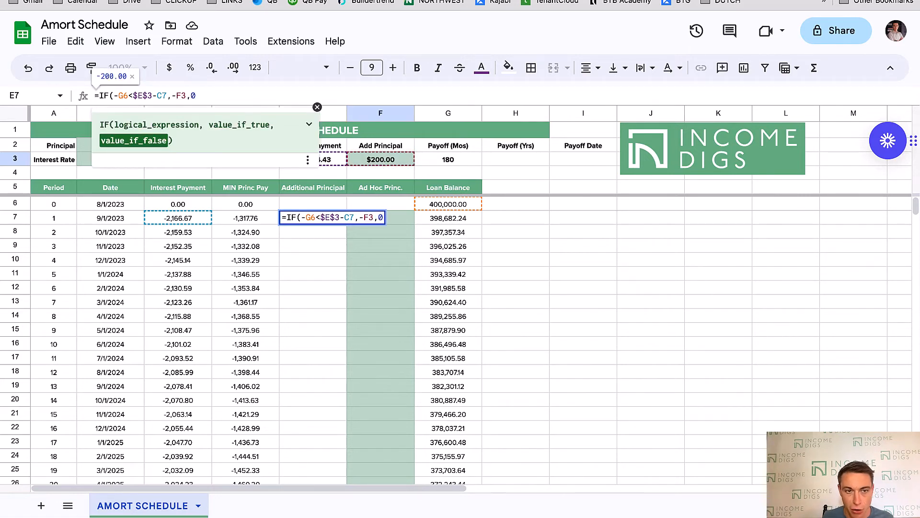
text())
key(Return)
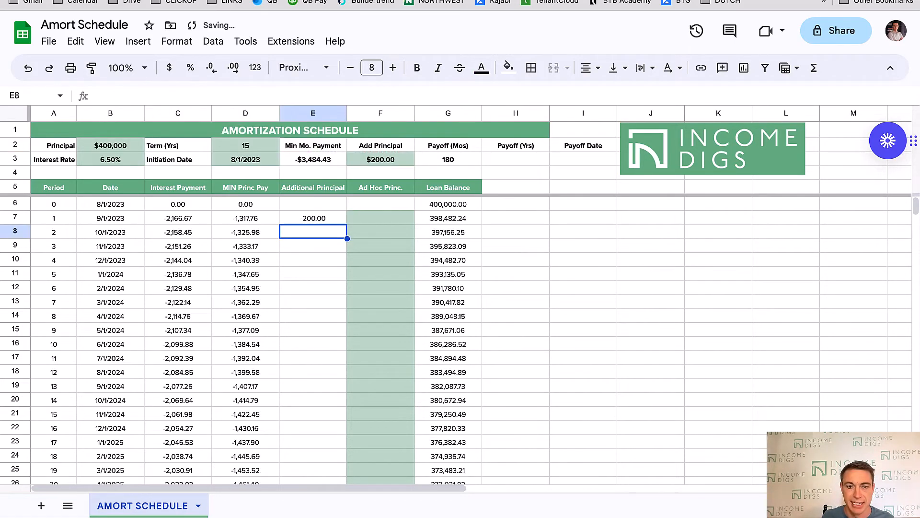
Make the F3 reference in the E7 formula absolute as $F$3.
key(Up)
click(175, 95)
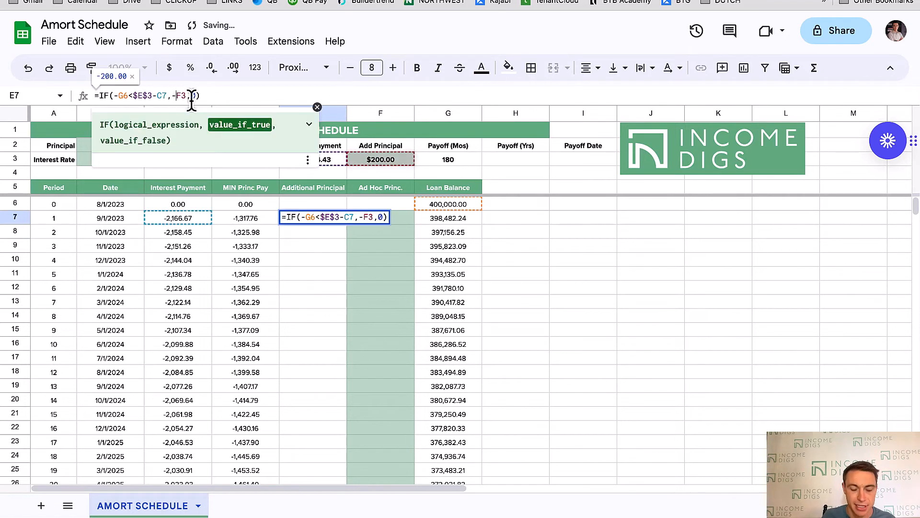
text($)
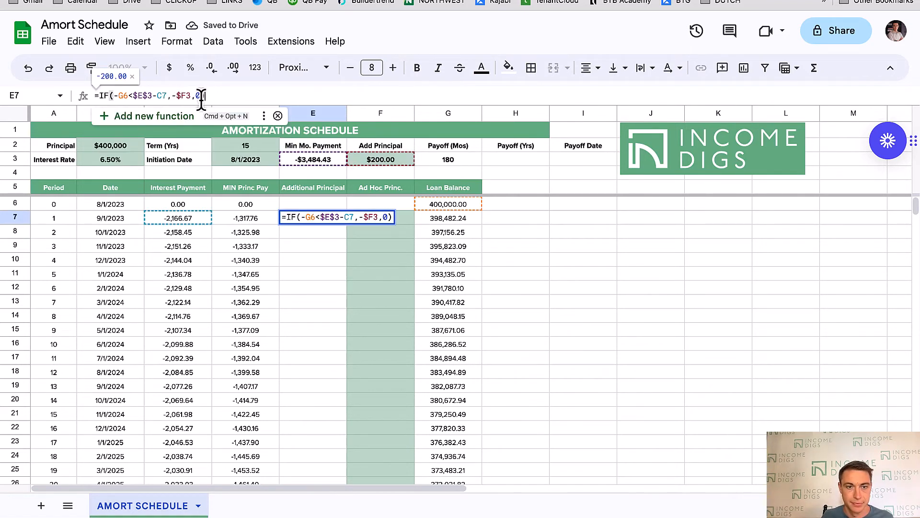
click(186, 95)
text($)
key(Return)
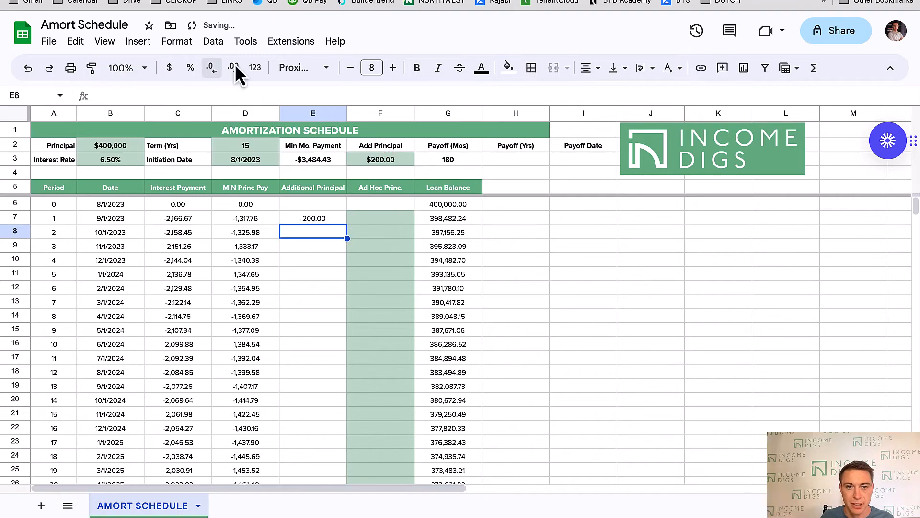
Fill the E7 formula down the Additional Principal column and check the final payment in the period 165 row.
click(338, 215)
double_click(347, 225)
scroll(327, 338, down, 20)
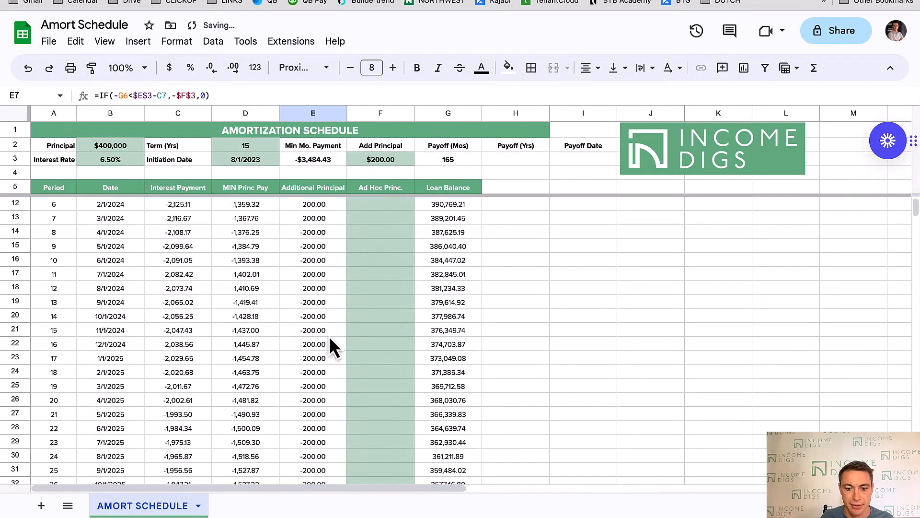
scroll(240, 439, down, 20)
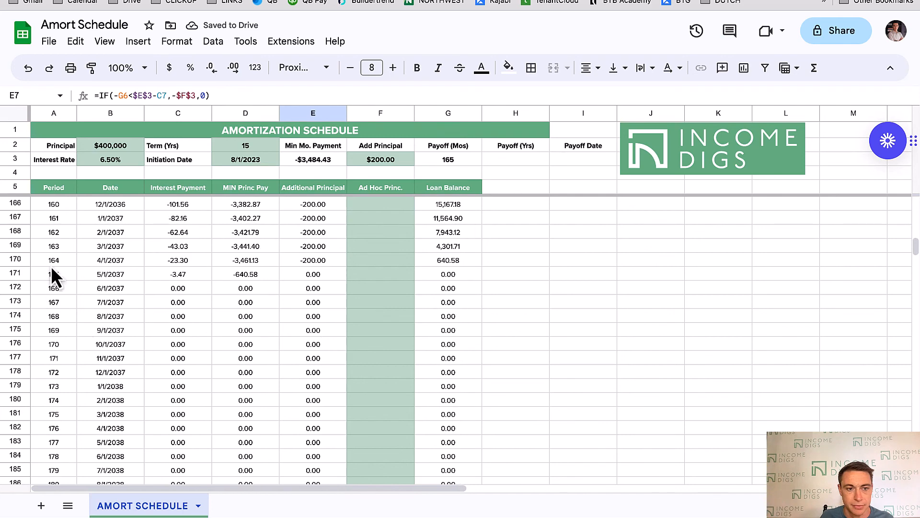
drag(51, 273, 461, 276)
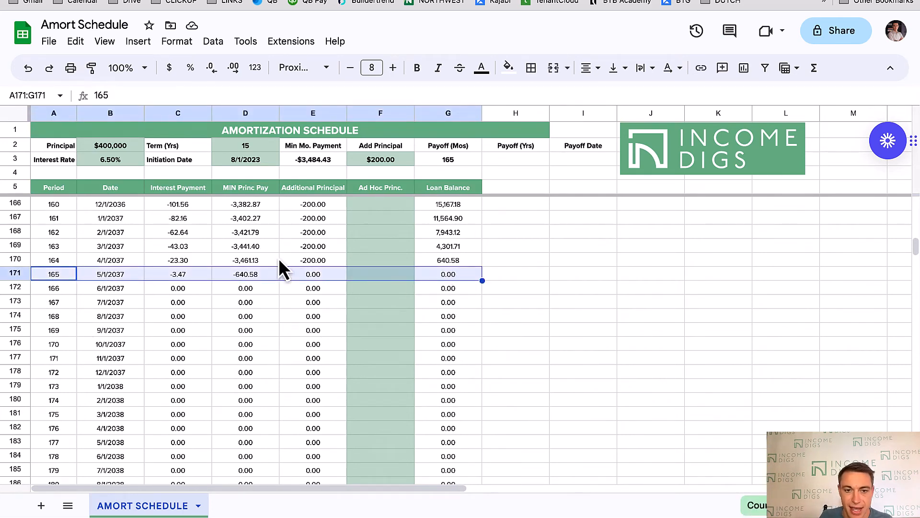
scroll(283, 261, up, 20)
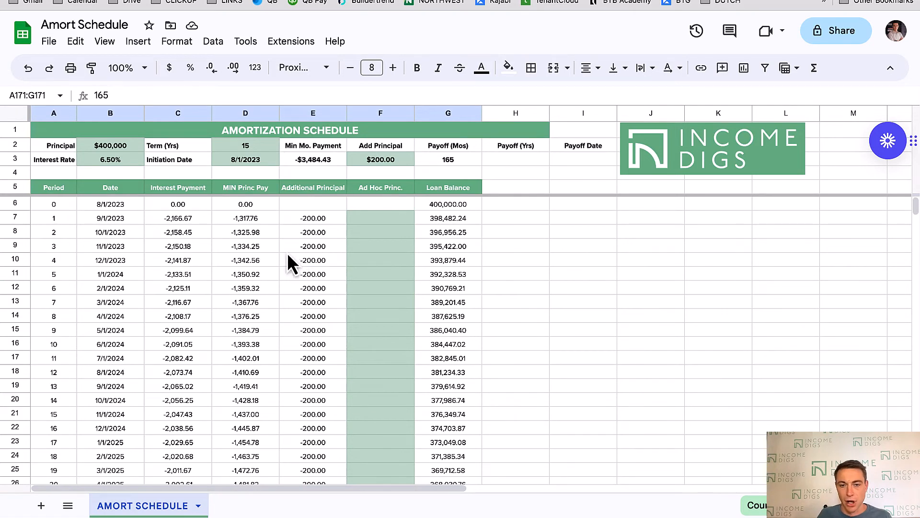
Try to calculate the Payoff (Yrs) value in H3 with the formula =G3*12.
click(507, 160)
click(441, 160)
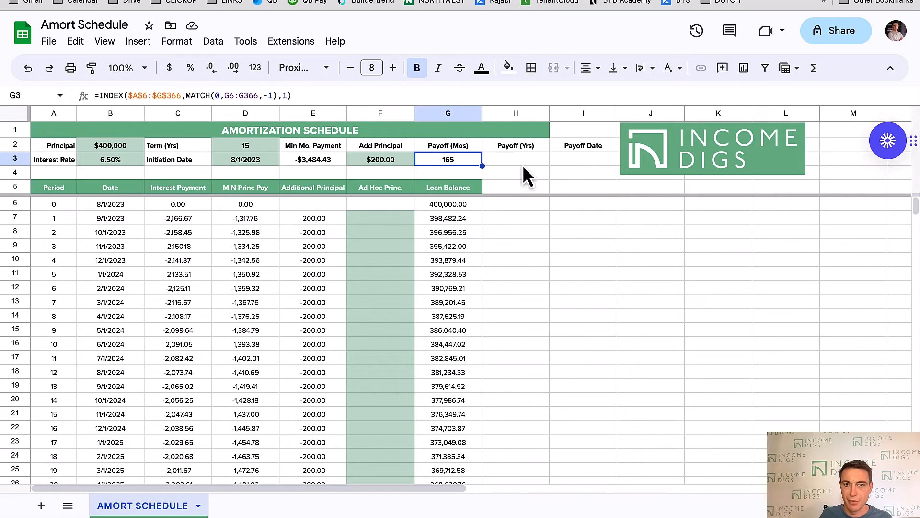
click(524, 164)
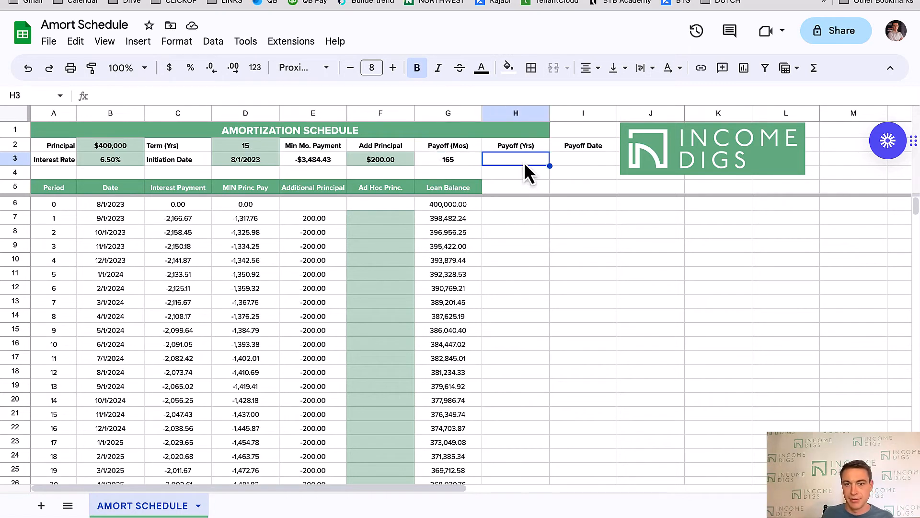
text(=G3*)
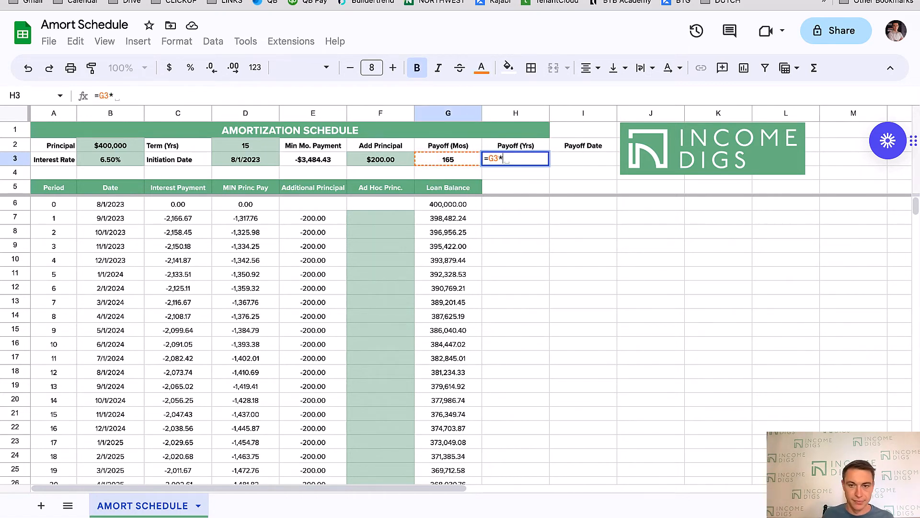
text(12)
key(Return)
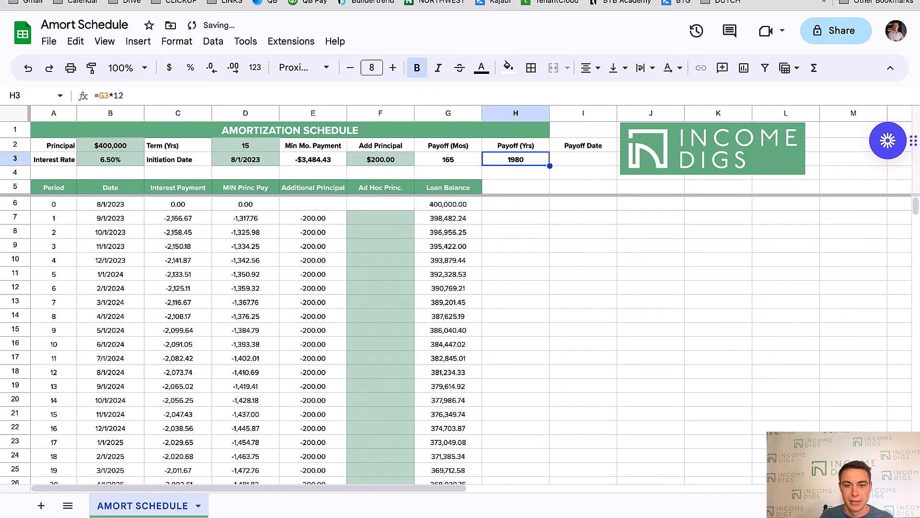
Replace the Payoff (Yrs) formula in H3 with =G3/12.
text(=G3)
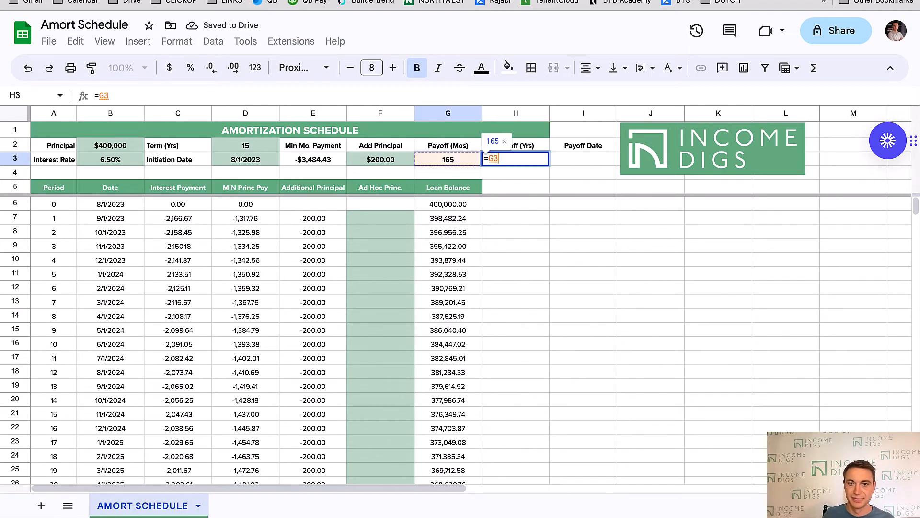
text(/12)
key(Return)
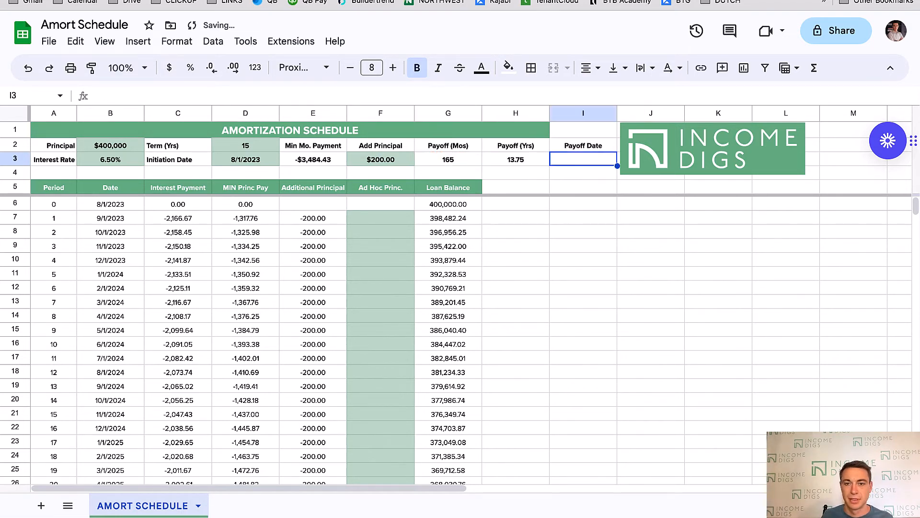
Start the Payoff Date formula in I3 with the DATE function, using YEAR of the initiation date in D3 as the year.
click(573, 160)
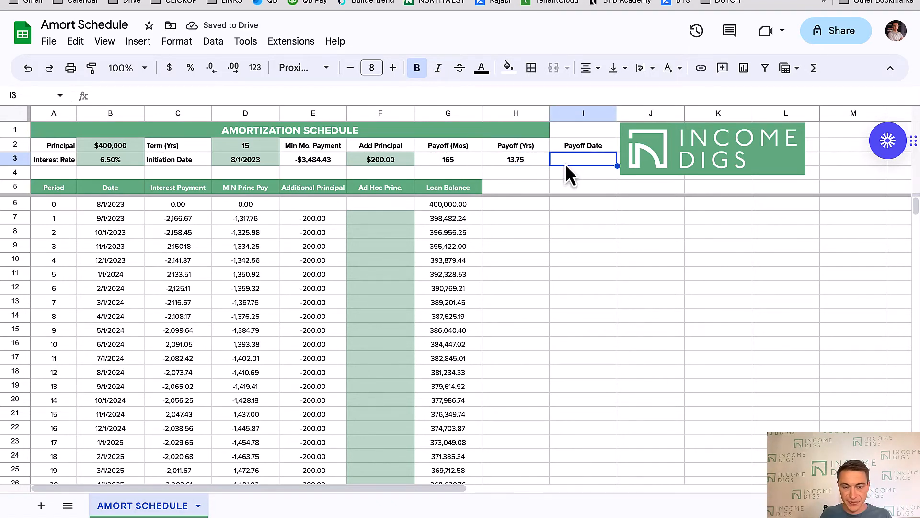
text(=)
key(Left)
key(Left)
key(Left)
key(Left)
key(Left)
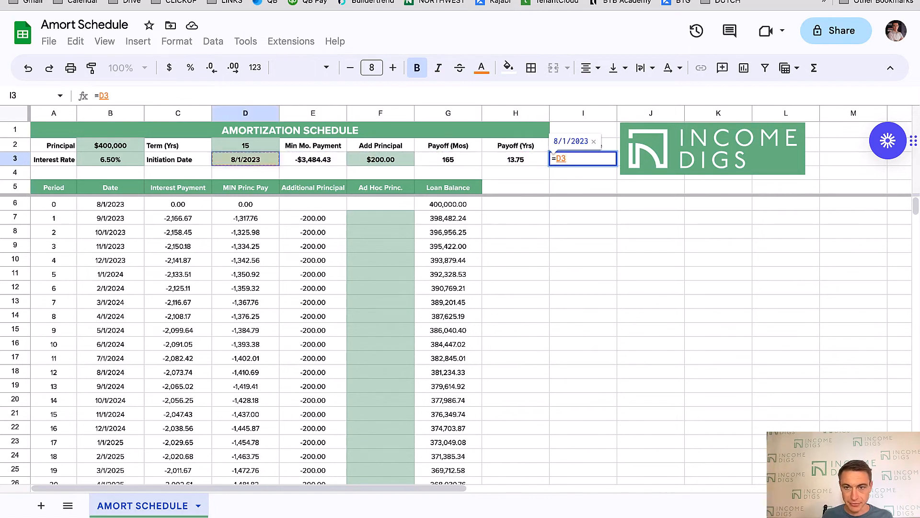
key(BackSpace)
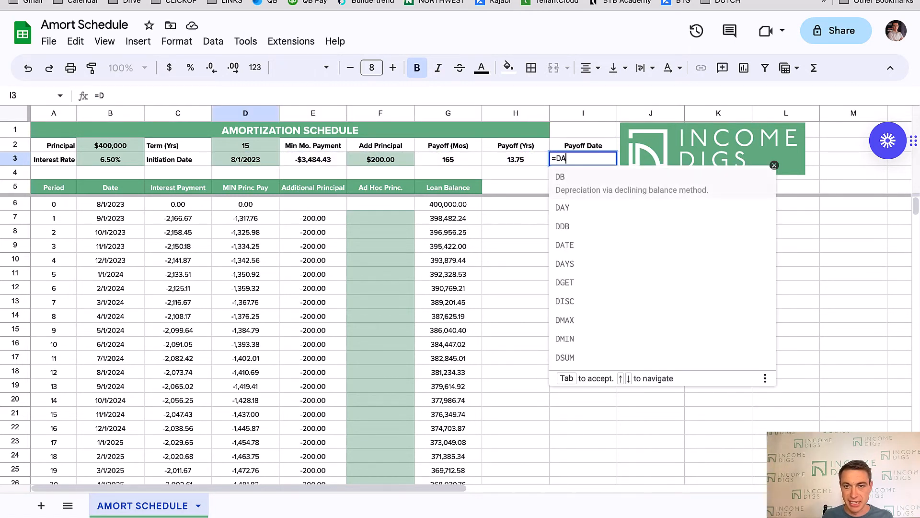
text(ATE()
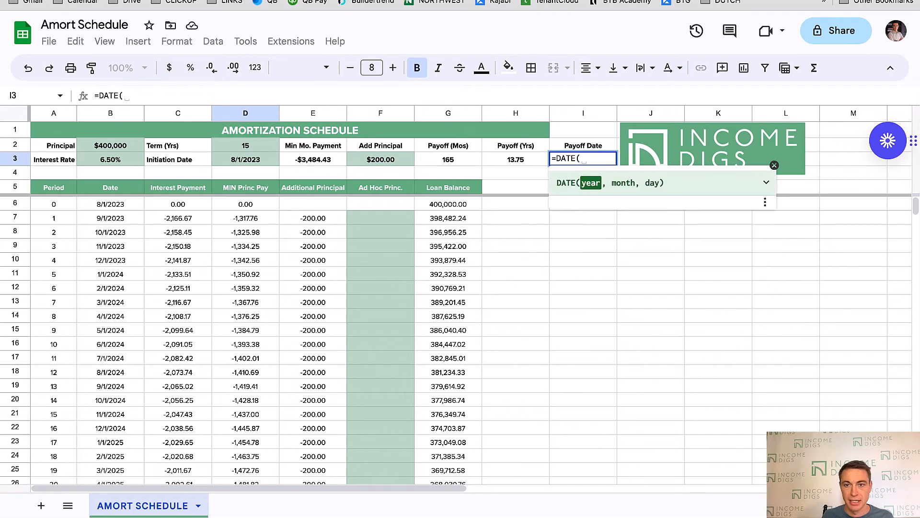
text(YEAR()
key(Left)
key(Left)
key(Left)
key(Left)
key(Left)
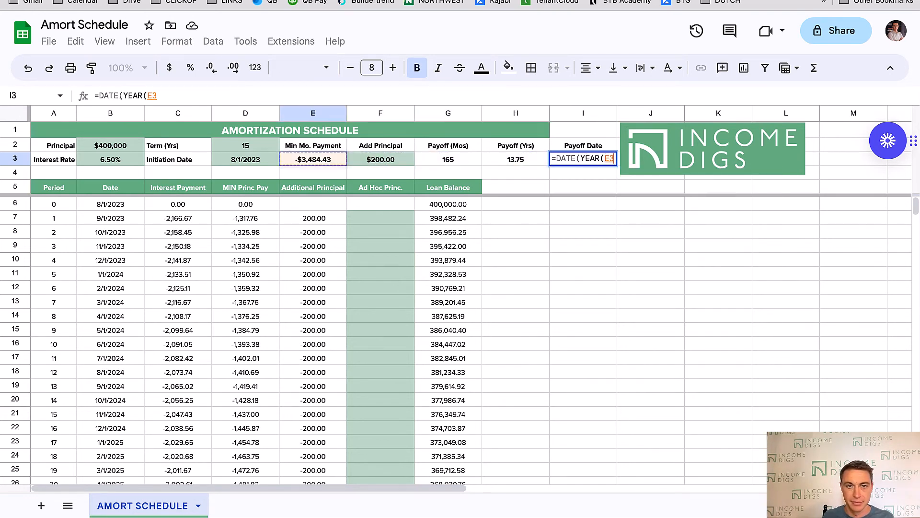
Add MONTH(D3)+G3 as the month argument of the Payoff Date formula in I3.
text(),MONTH()
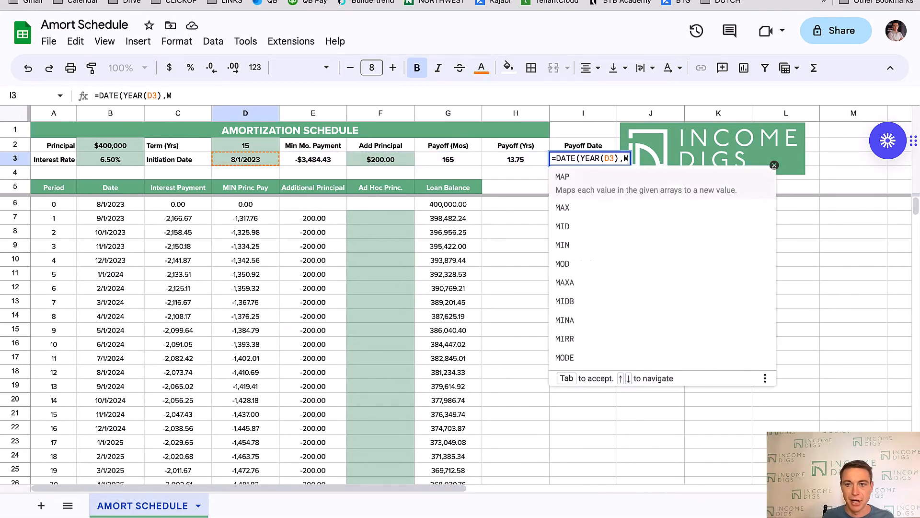
key(Left)
key(Left)
key(Left)
key(Left)
key(Left)
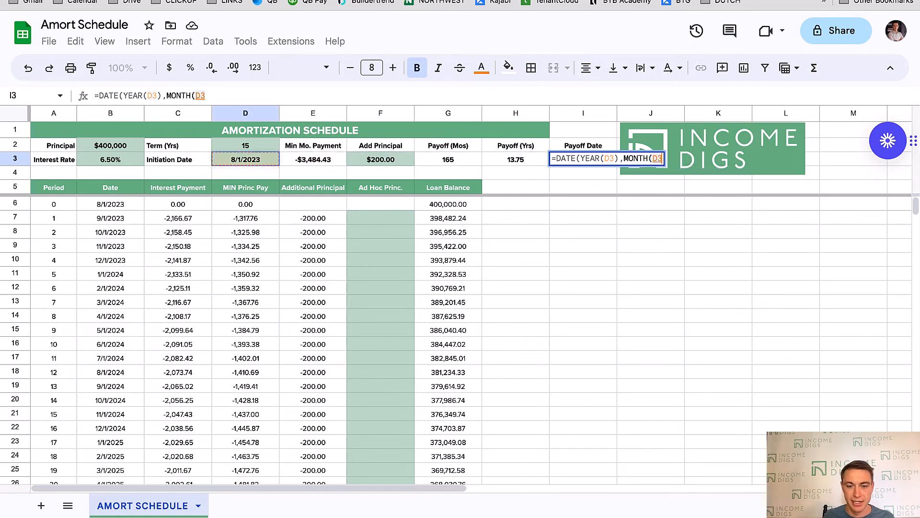
text()+)
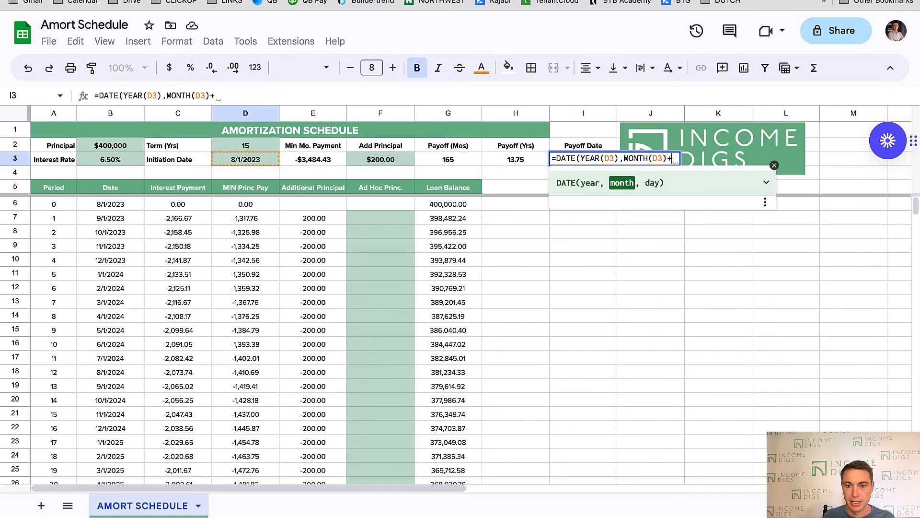
click(455, 160)
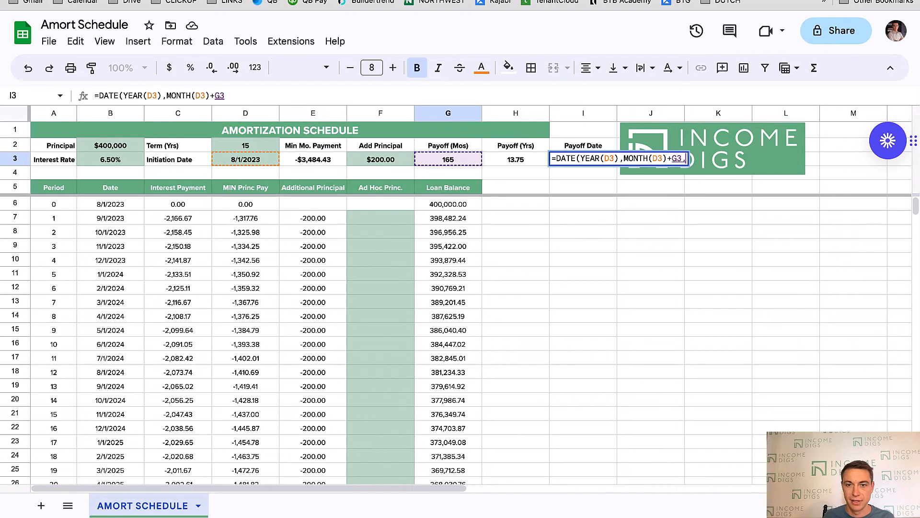
Complete the Payoff Date formula in I3 with DAY(D3) as the day argument and reselect the cell.
text(,)
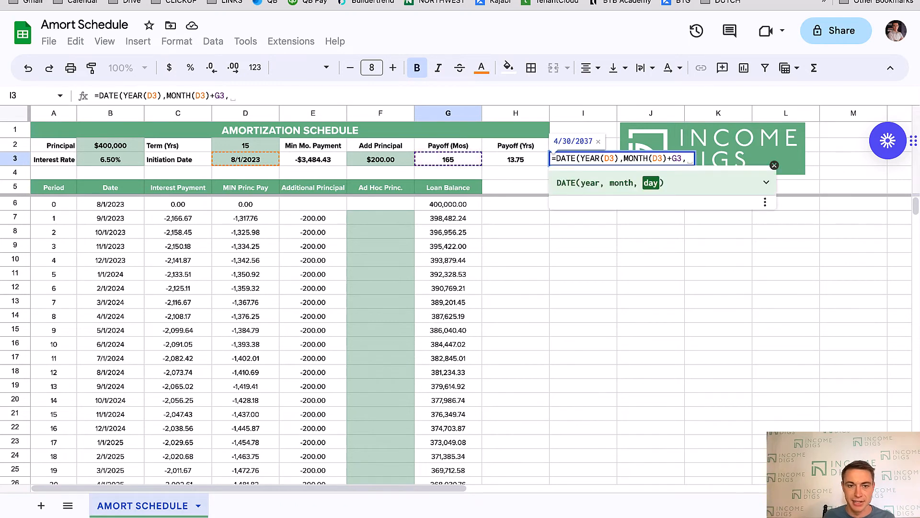
text(DAY()
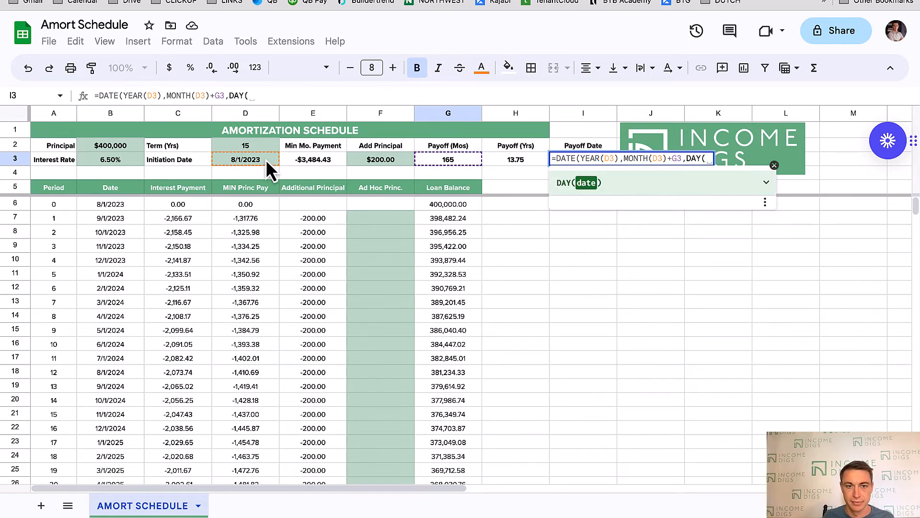
click(266, 159)
text()))
key(Return)
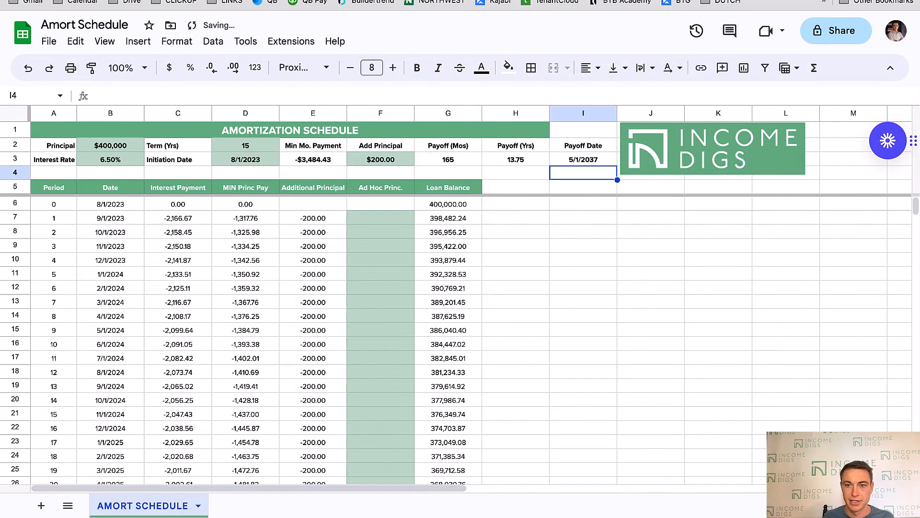
key(Up)
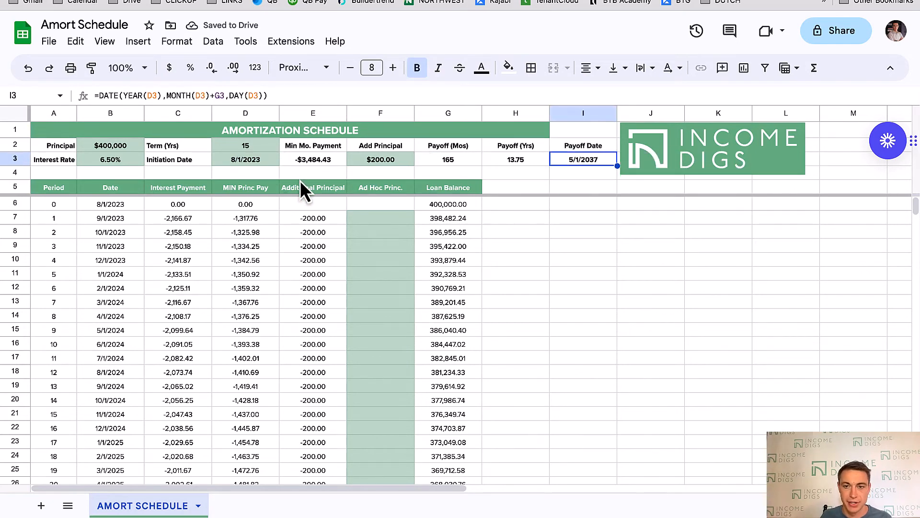
Review the payments and loan balances down the schedule, from the first periods to the later ones.
scroll(326, 334, down, 20)
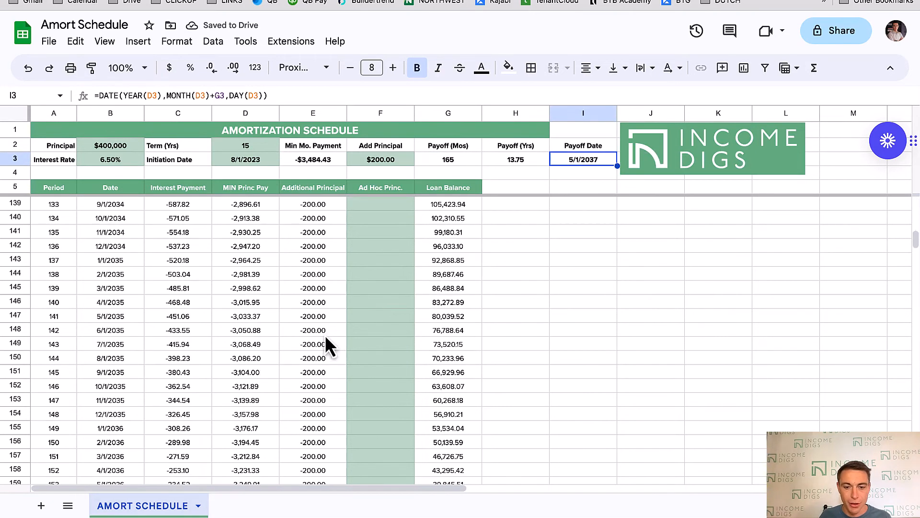
scroll(330, 330, up, 20)
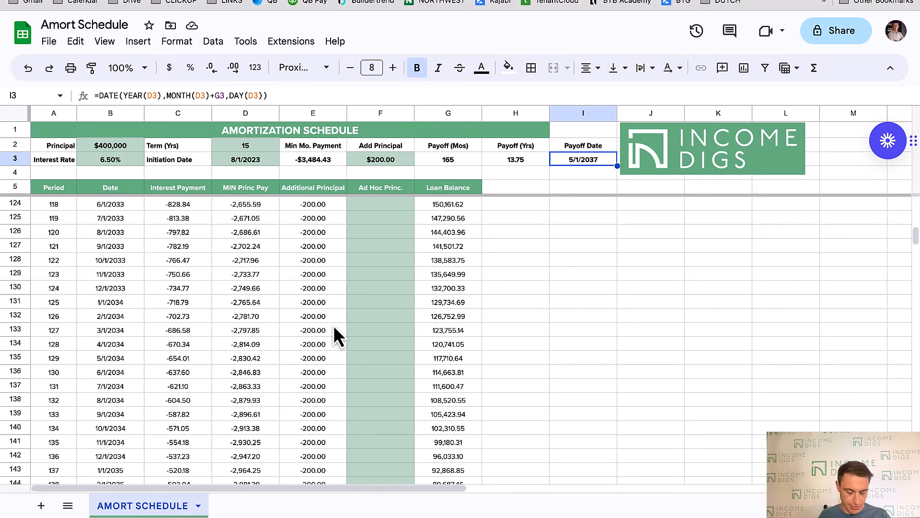
scroll(336, 324, up, 8)
scroll(338, 323, down, 2)
scroll(338, 324, up, 2)
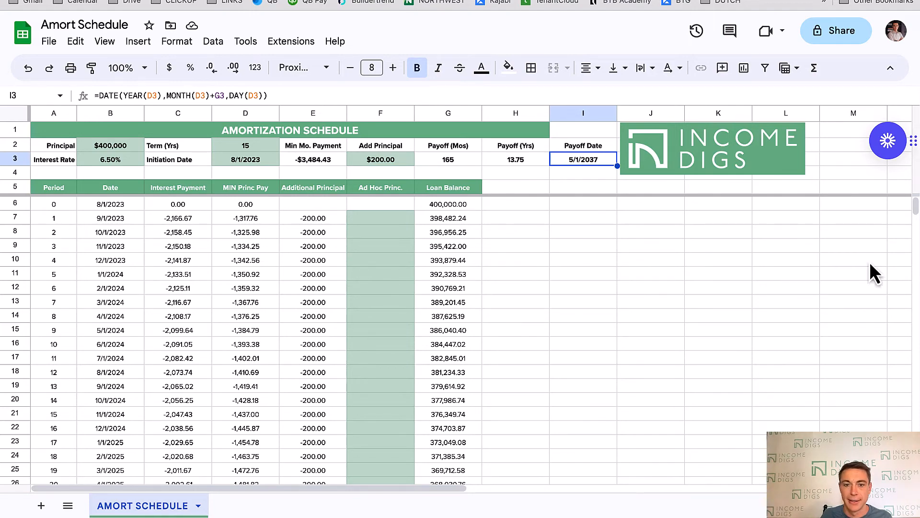
scroll(461, 360, down, 15)
scroll(461, 357, up, 15)
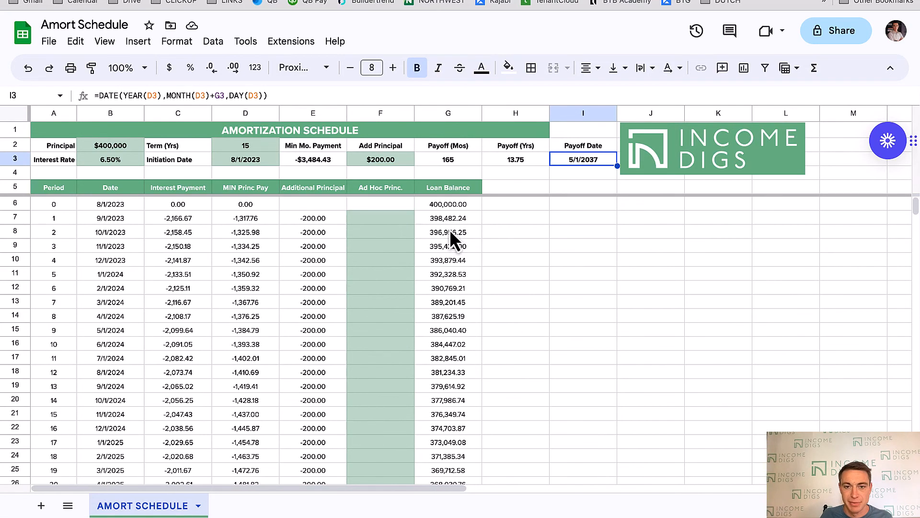
Wrap the SUM formula in G7 in an IF that returns an empty string "" when G6=0.
click(454, 218)
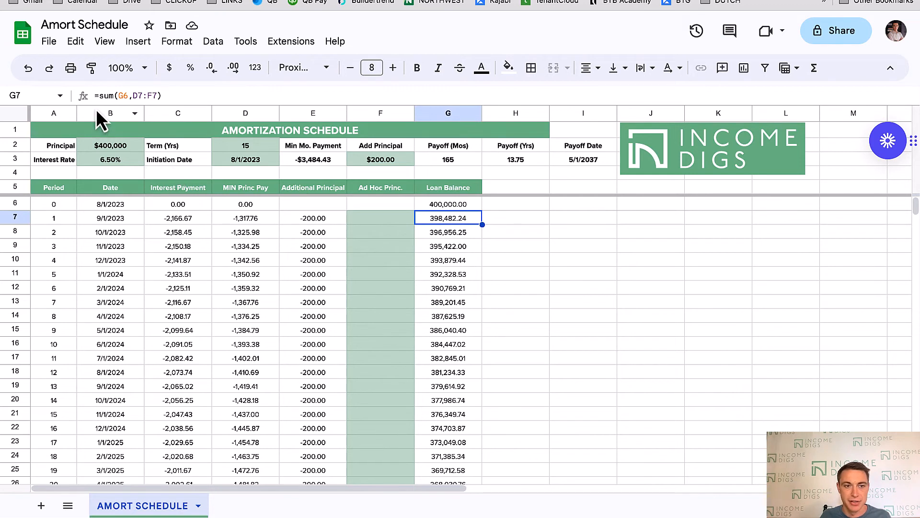
click(99, 96)
text(IF()
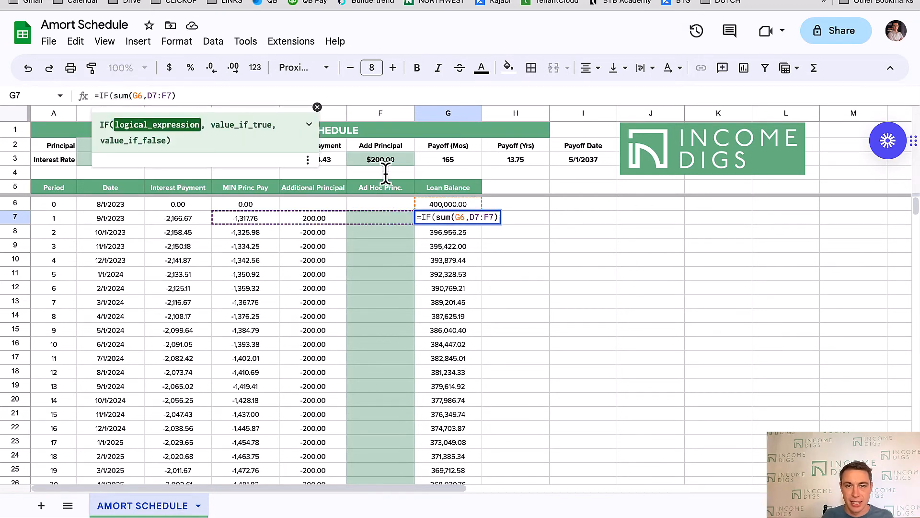
click(444, 204)
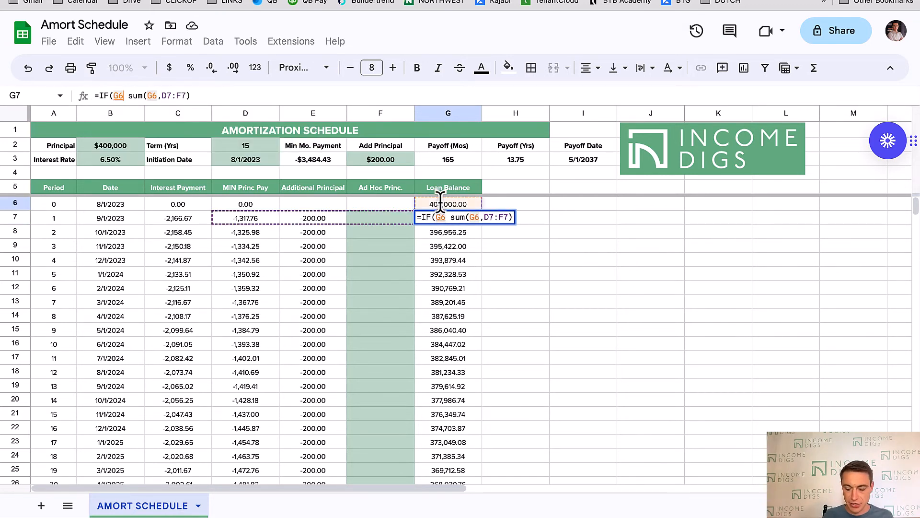
text(=0,"")
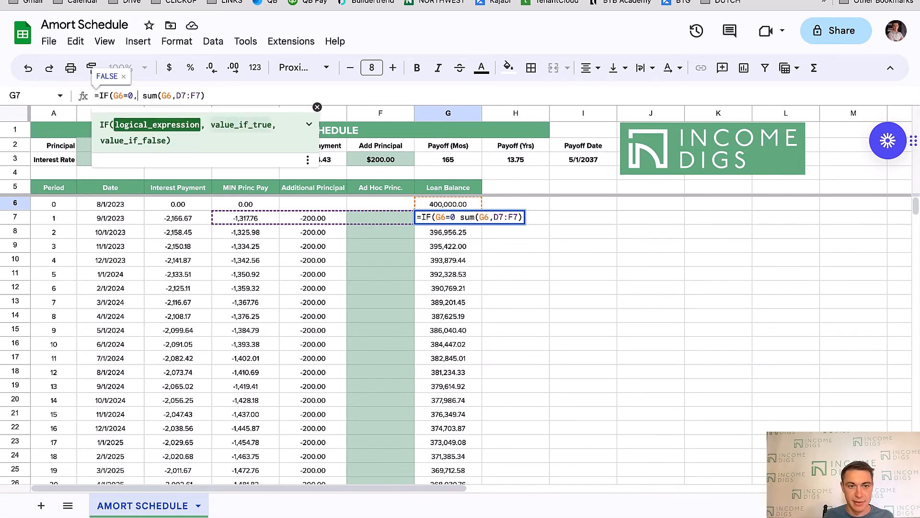
text(,)
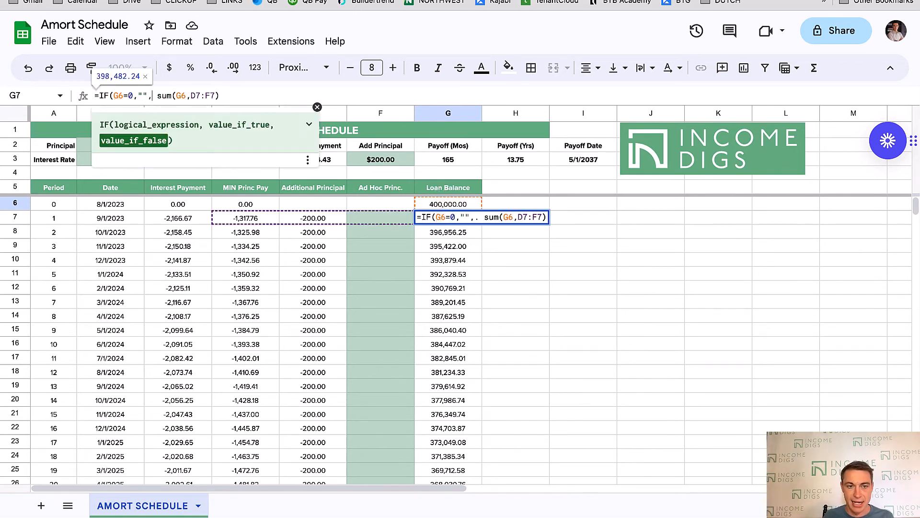
key(Return)
Fill the G7 formula down the Loan Balance column to G186.
click(465, 218)
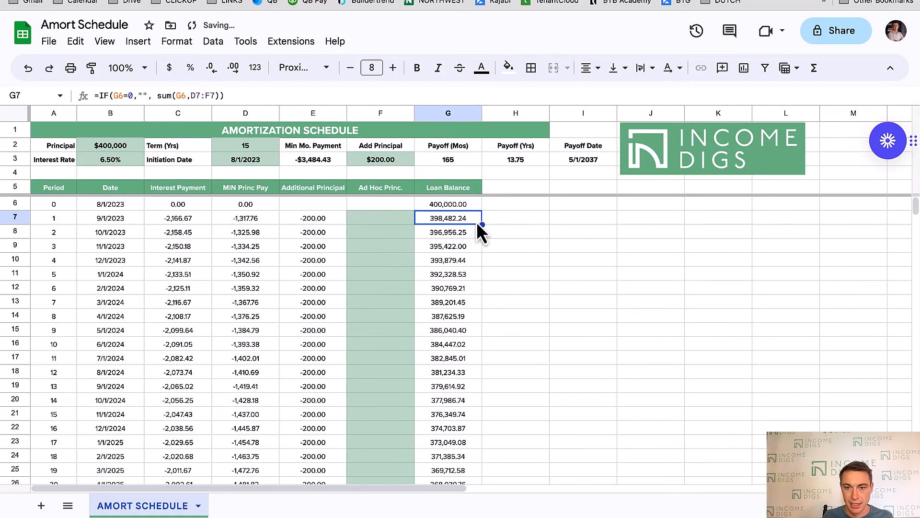
drag(481, 225, 466, 338)
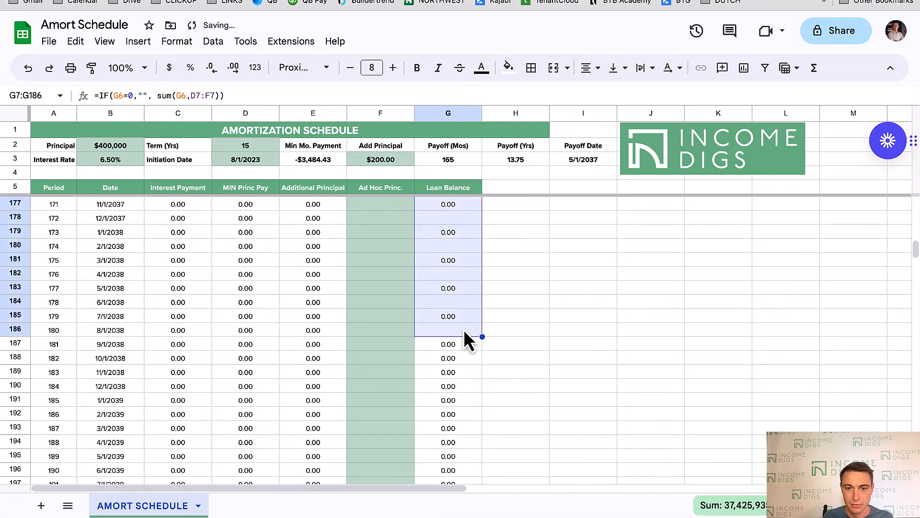
scroll(465, 329, up, 20)
Check the Loan Balance formulas in G6 and G7 and around the payoff row in G171 and G172.
click(435, 206)
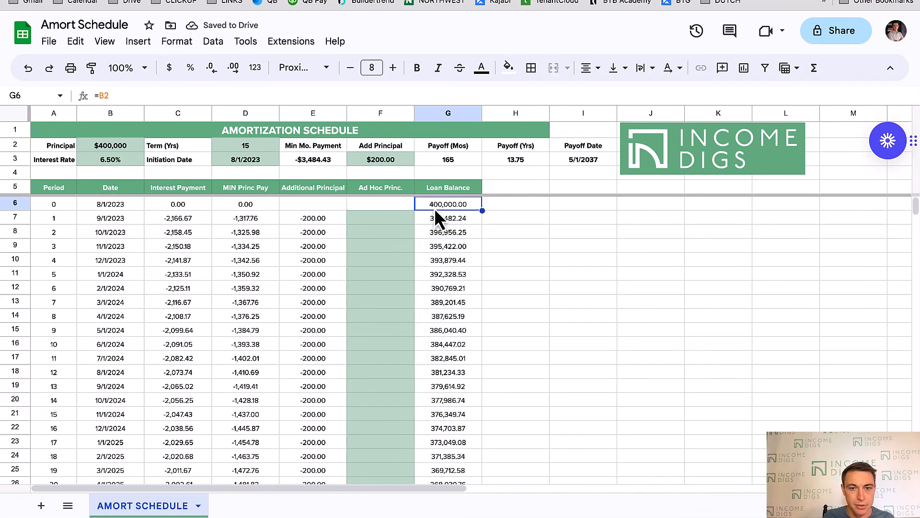
click(434, 220)
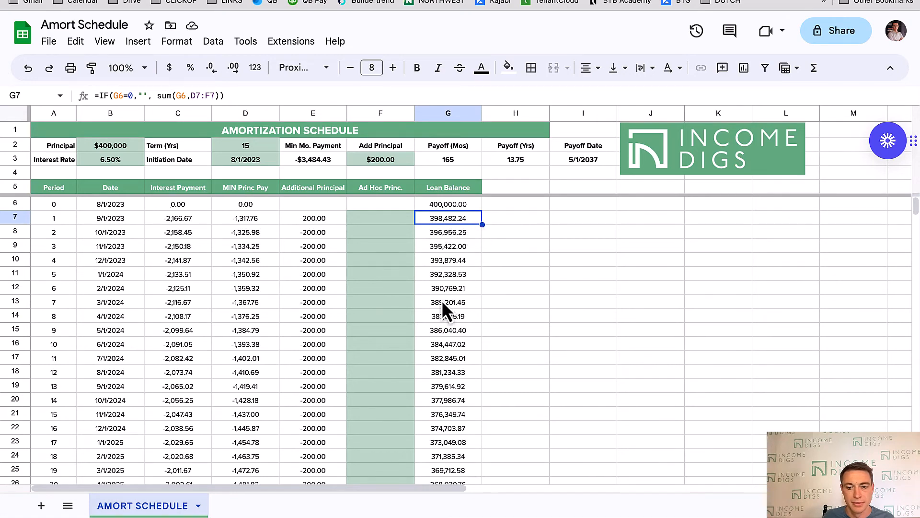
scroll(441, 300, down, 20)
scroll(448, 320, up, 5)
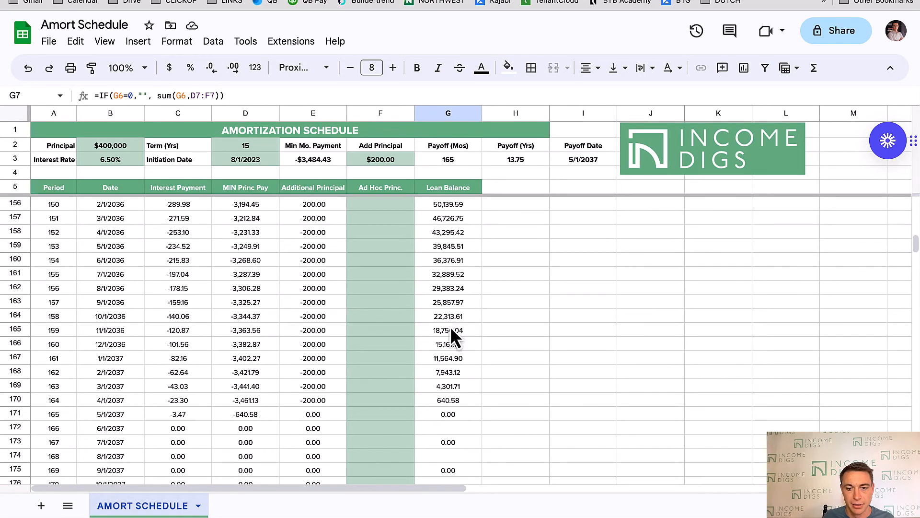
click(461, 418)
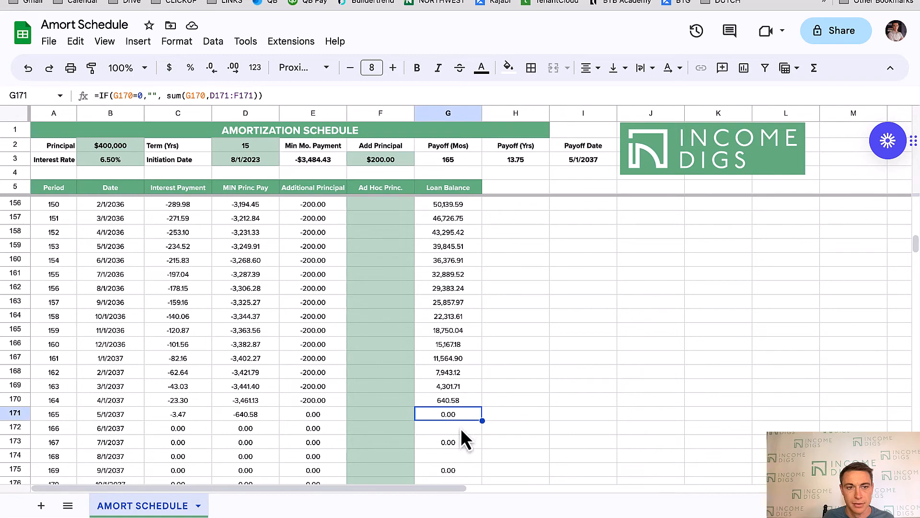
click(461, 428)
scroll(450, 268, up, 20)
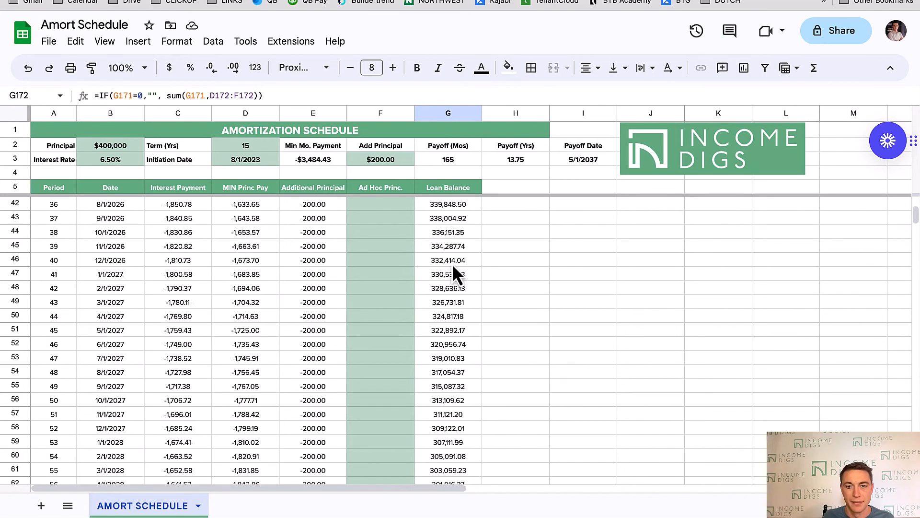
Expand the IF condition in G7 to OR(G6=0,G6="") so an empty previous balance also returns a blank.
click(452, 204)
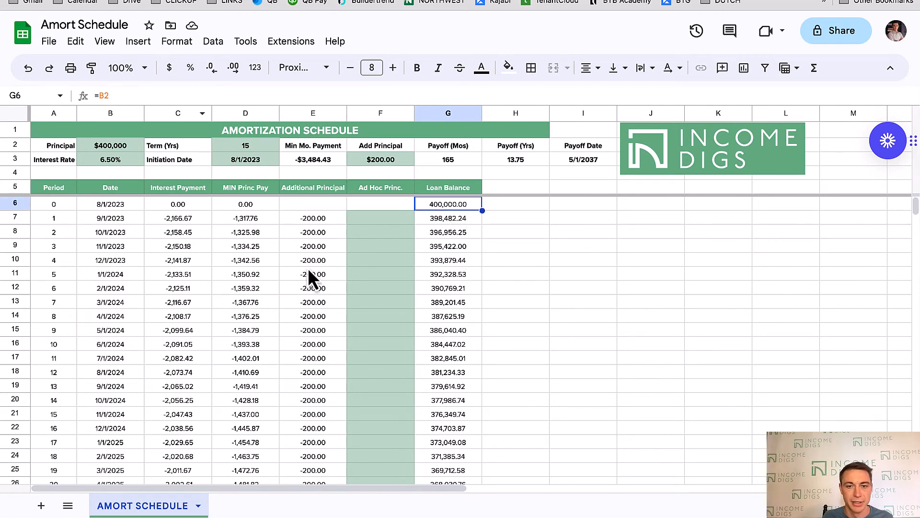
click(430, 219)
click(120, 95)
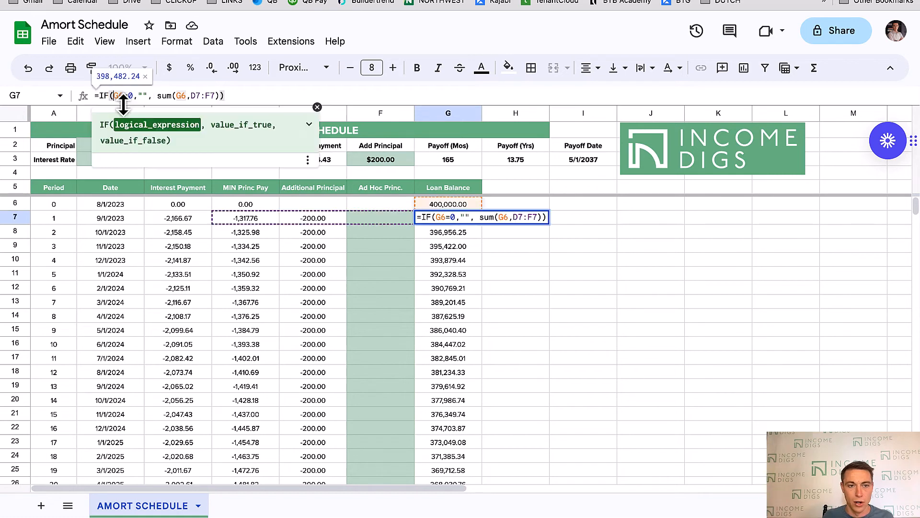
text(OR()
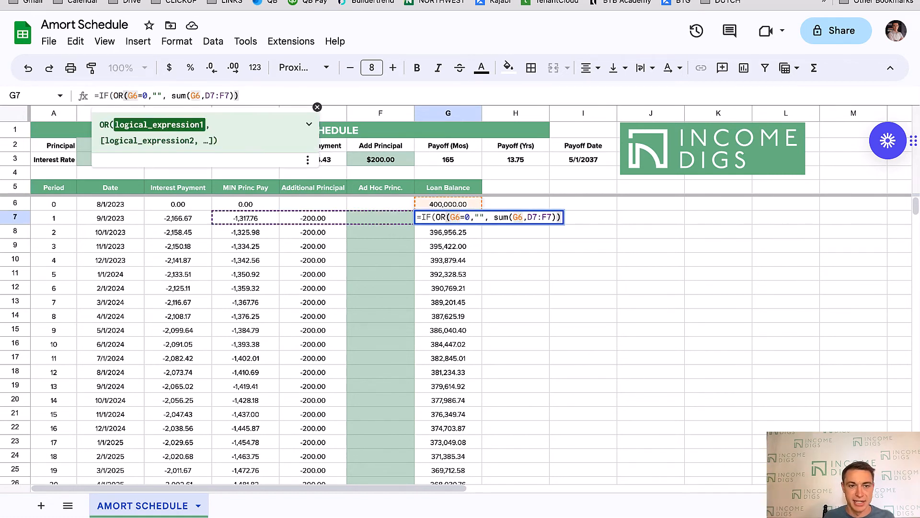
key(Right)
key(Right)
key(Right)
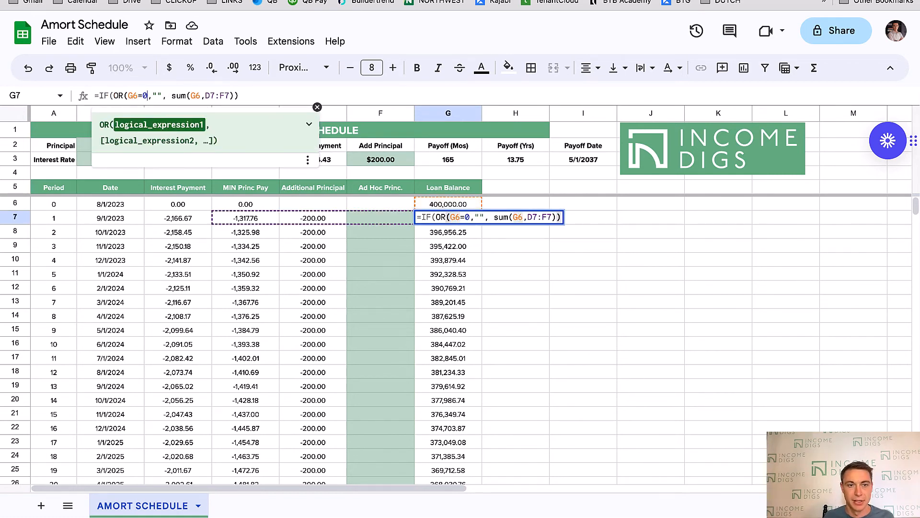
text(,G6)
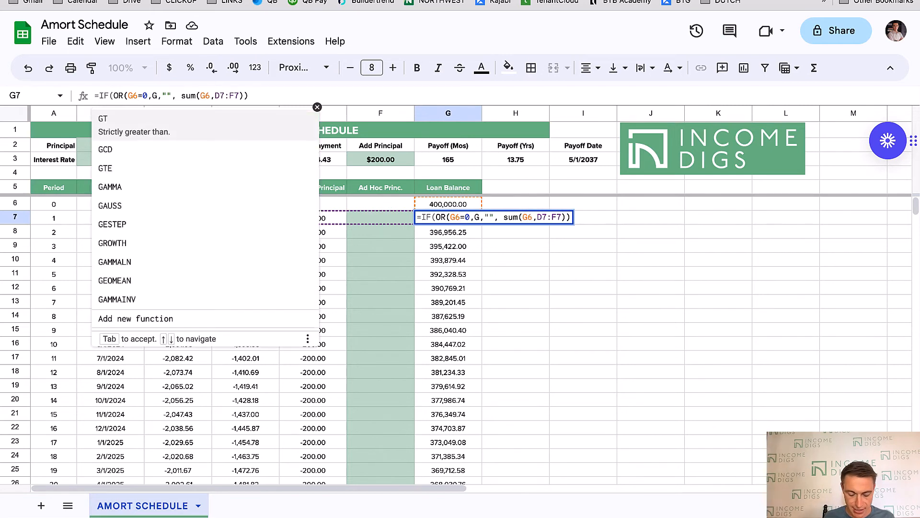
text(=""))
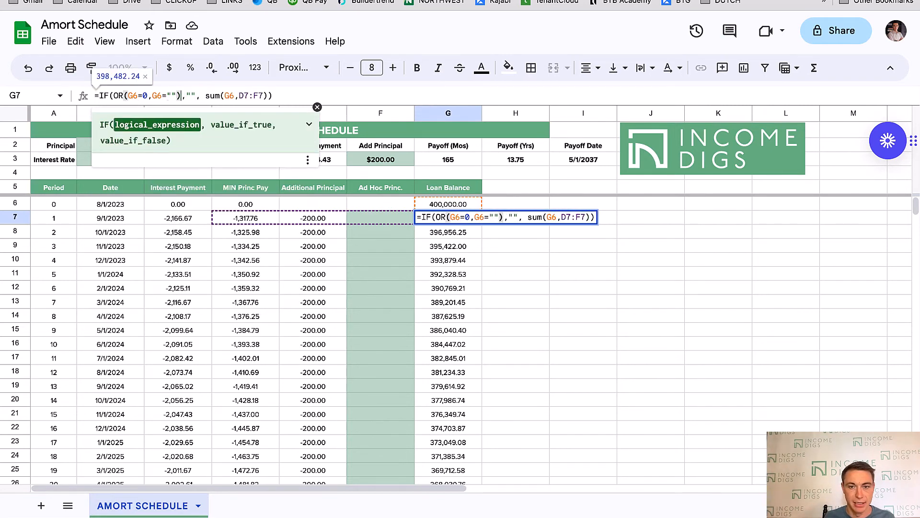
key(Return)
Fill the updated G7 formula down the Loan Balance column to G366 and check the rows below.
key(Up)
drag(482, 225, 461, 460)
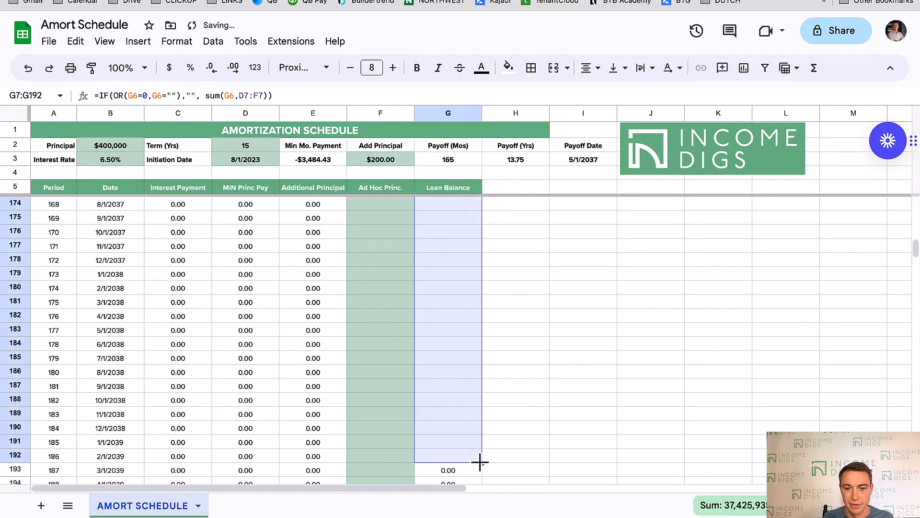
drag(501, 517, 447, 217)
scroll(257, 216, up, 20)
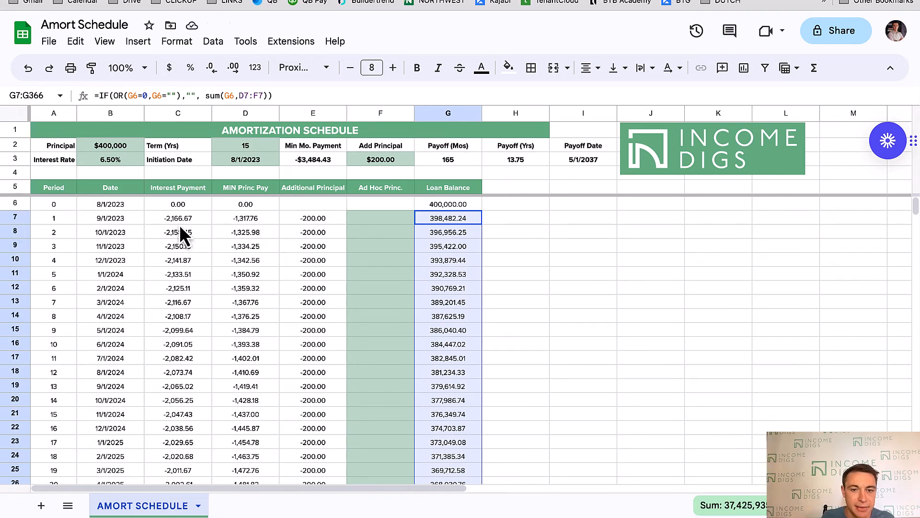
scroll(203, 263, down, 20)
scroll(202, 259, down, 20)
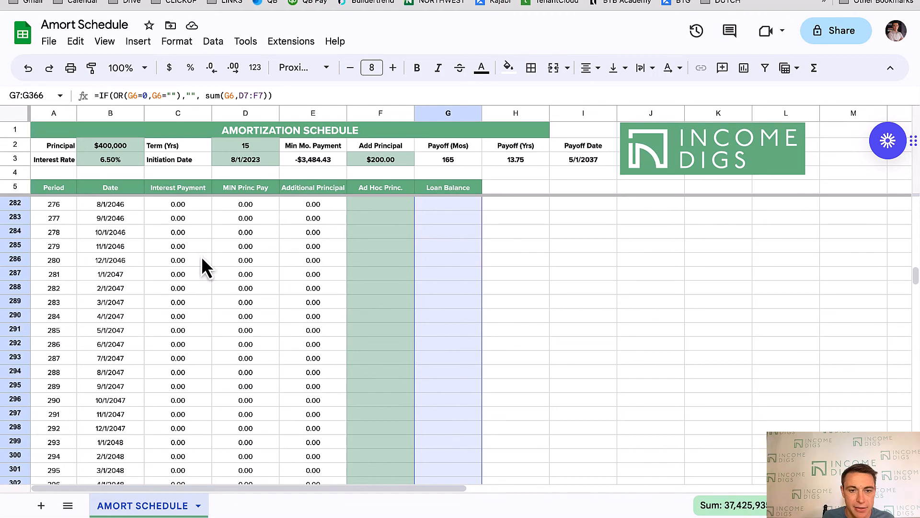
scroll(203, 259, up, 20)
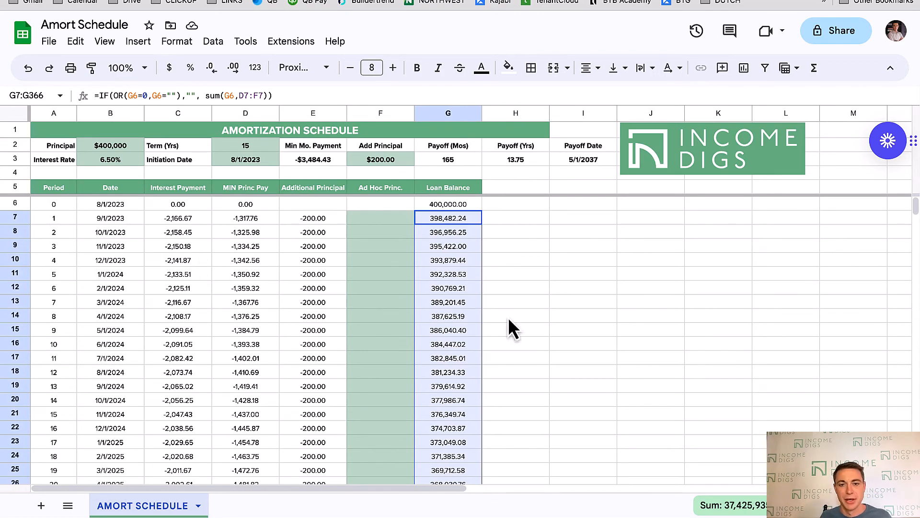
click(661, 320)
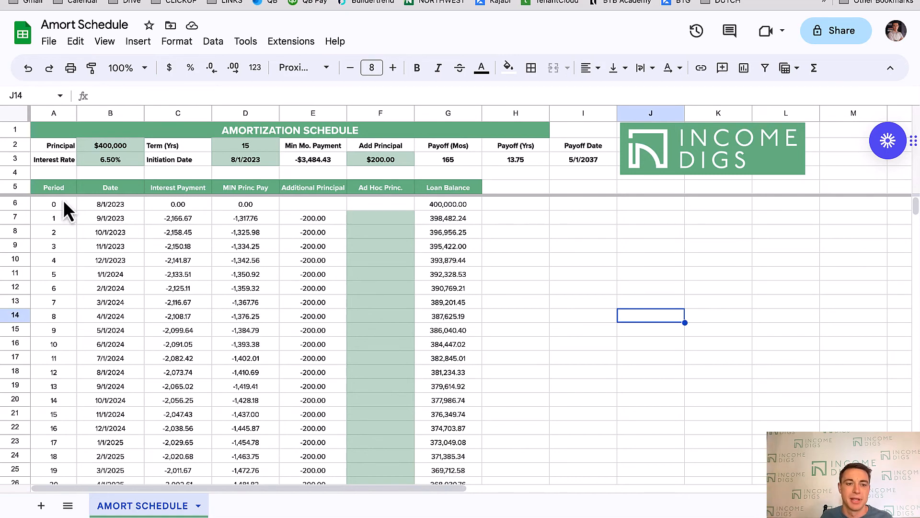
Insert a line chart of Loan Balance against Date from the ranges B5:B171 and G5:G171.
click(107, 189)
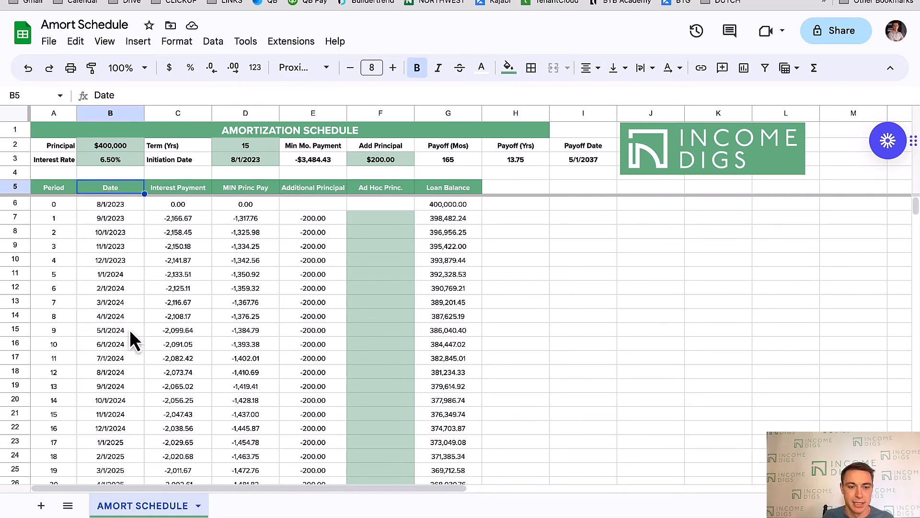
scroll(129, 329, down, 10)
scroll(129, 330, down, 20)
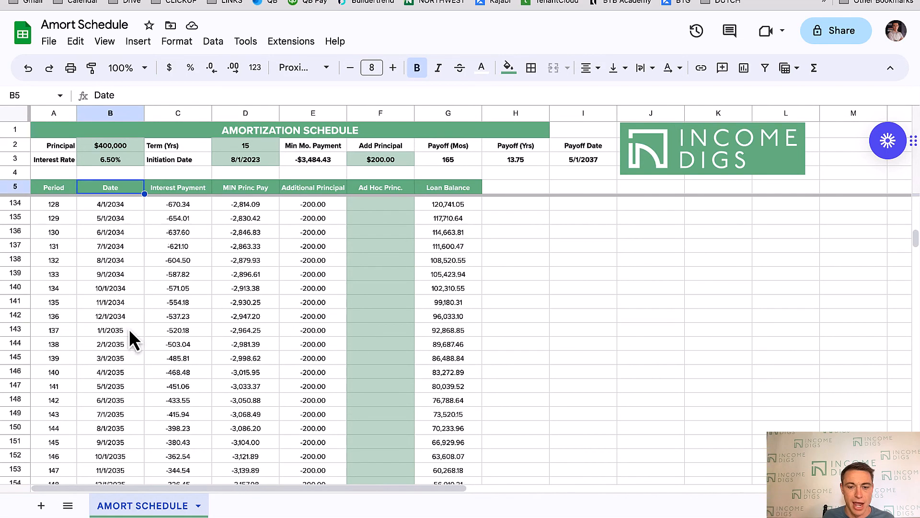
scroll(128, 330, up, 4)
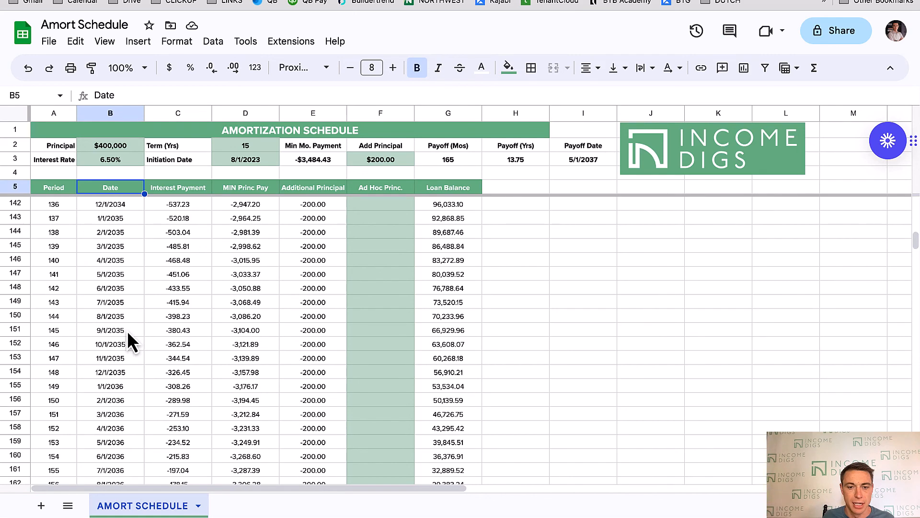
scroll(127, 330, down, 1)
shift+click(119, 416)
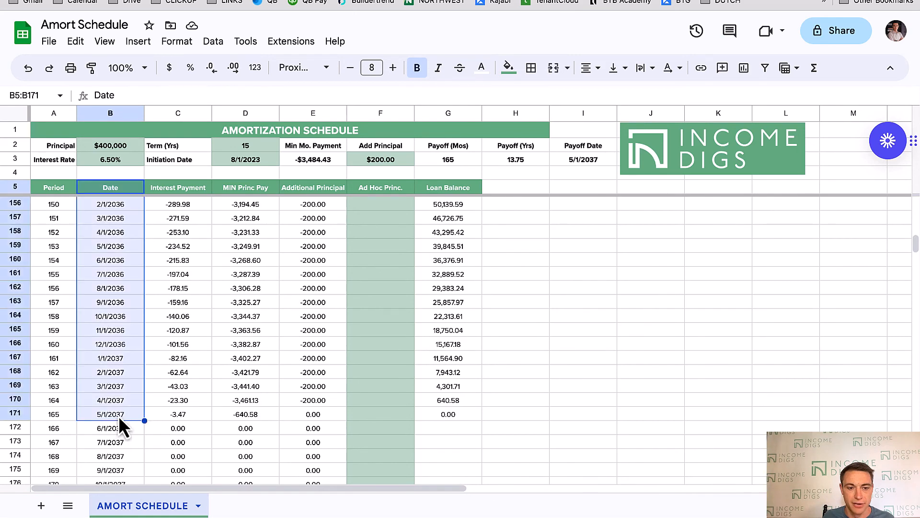
ctrl+click(448, 188)
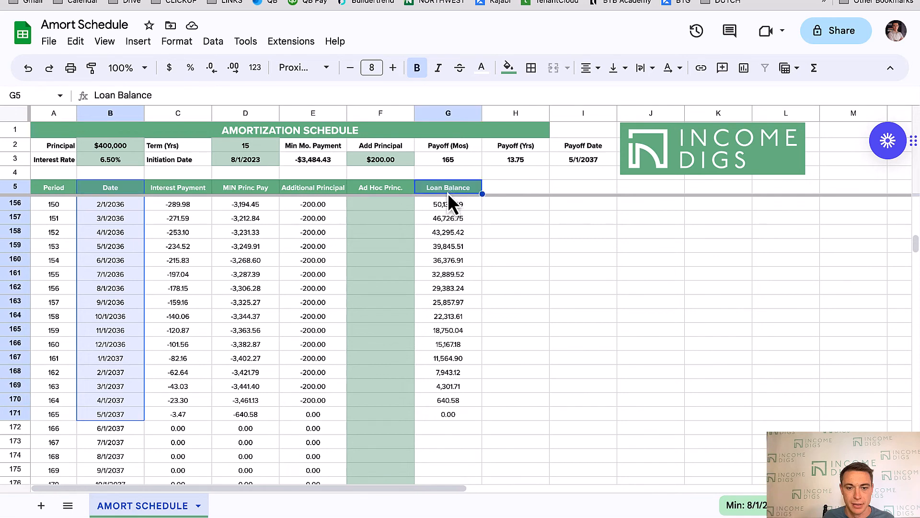
shift+click(446, 415)
click(131, 189)
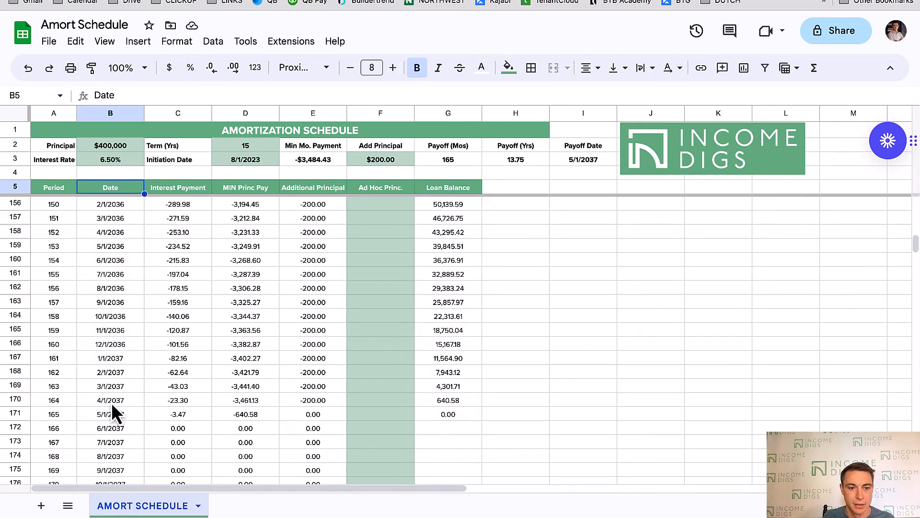
shift+click(113, 415)
drag(454, 189, 458, 410)
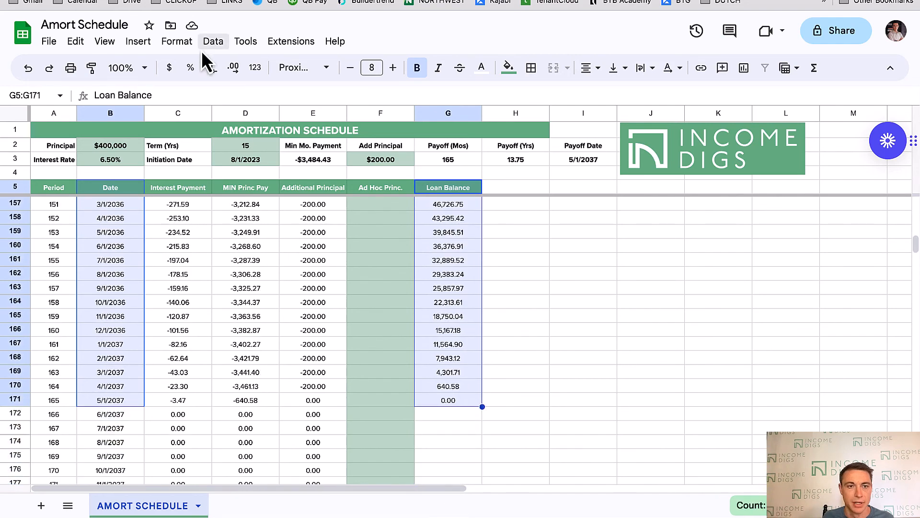
click(138, 41)
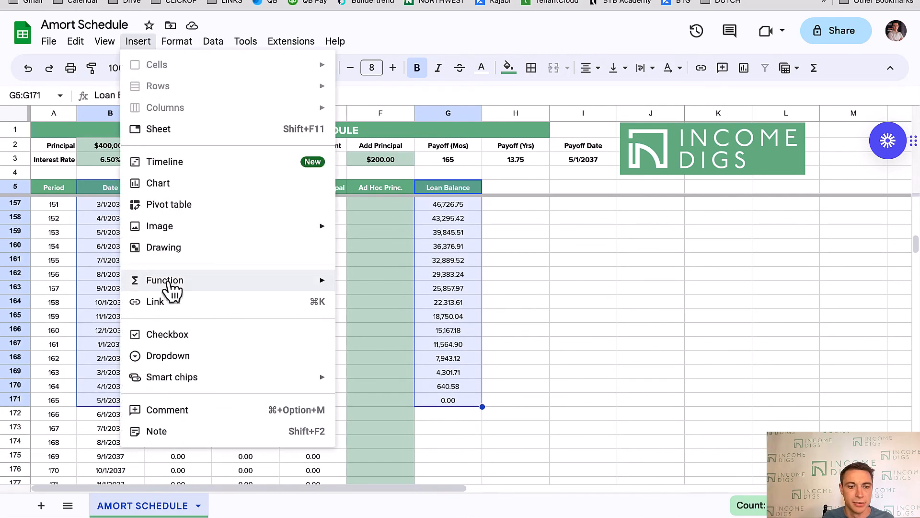
click(161, 183)
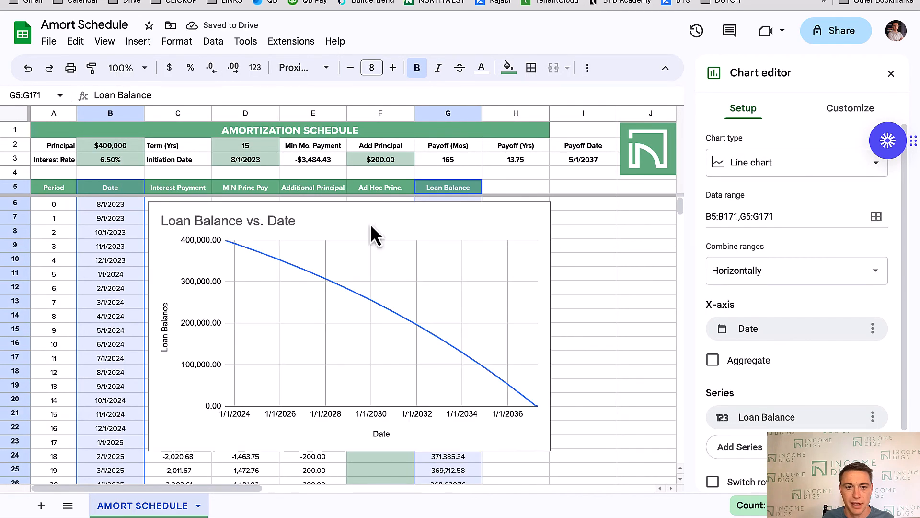
Move the Loan Balance vs. Date chart off the schedule into the empty area beside the Loan Balance column.
click(357, 219)
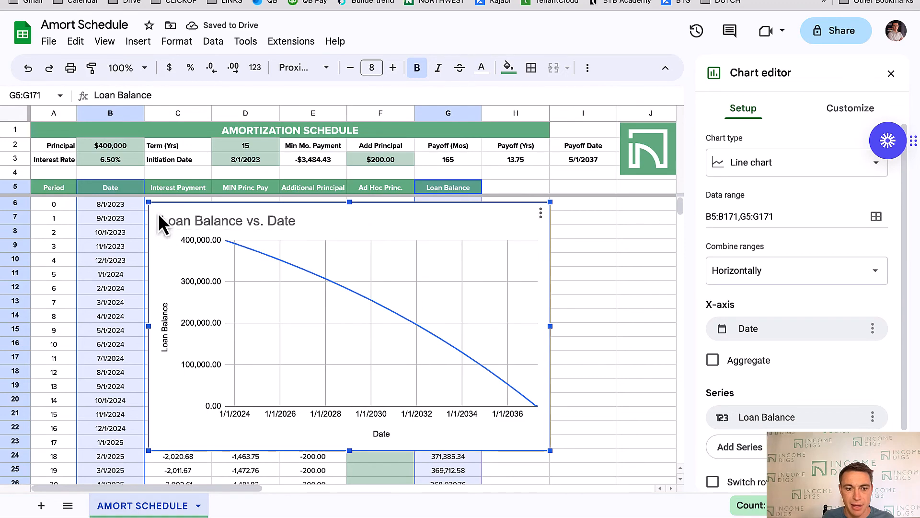
drag(158, 214, 533, 239)
click(174, 293)
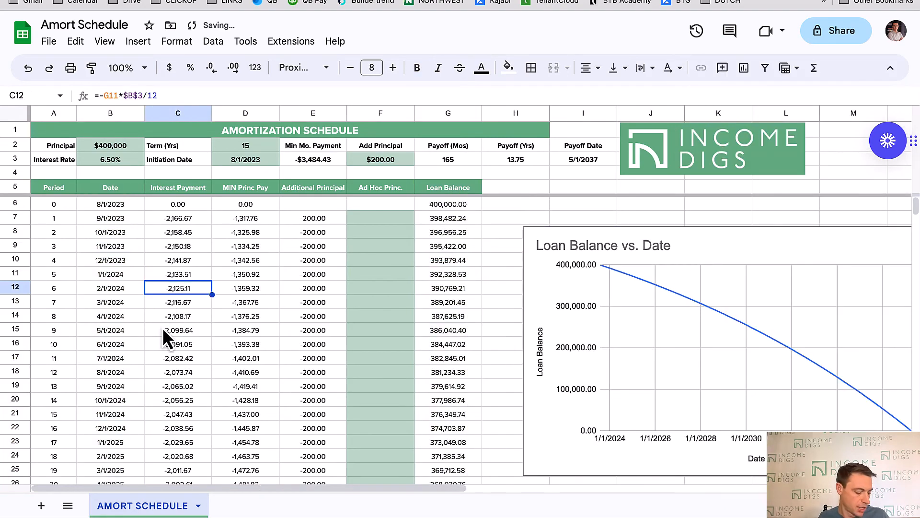
Wrap the date formula in B7 in an IF that returns an empty string "" when D2*12>A7.
scroll(199, 328, down, 20)
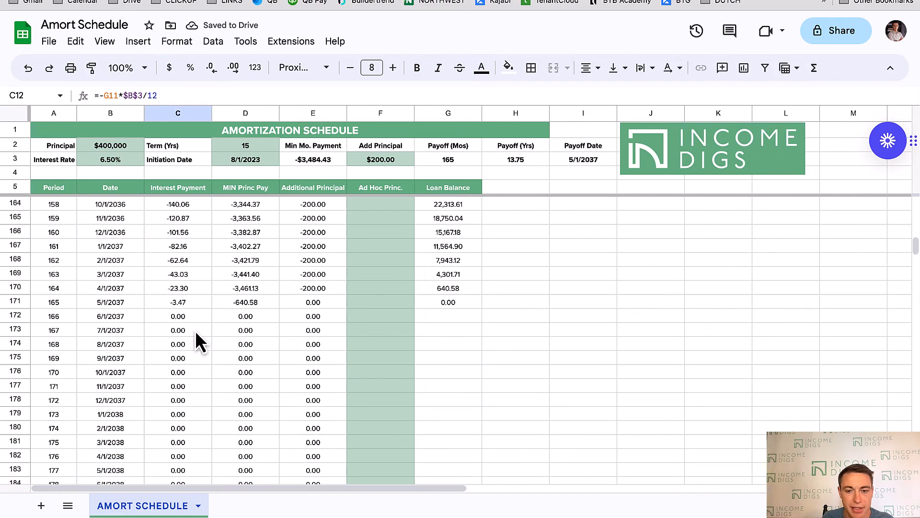
scroll(195, 329, down, 10)
scroll(195, 330, up, 20)
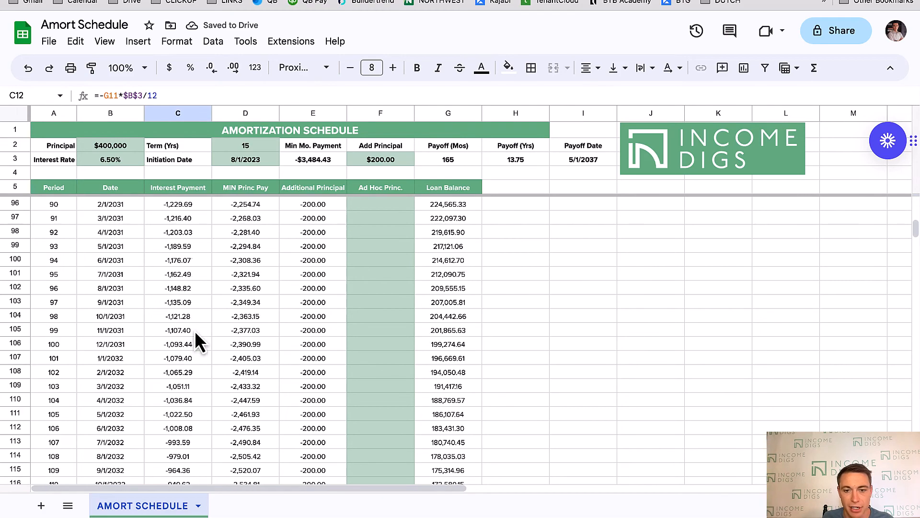
scroll(194, 330, up, 18)
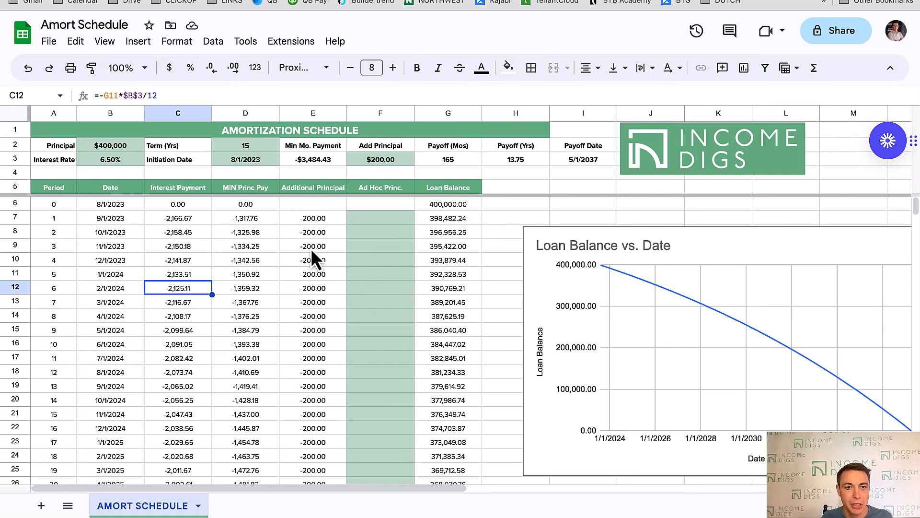
click(110, 222)
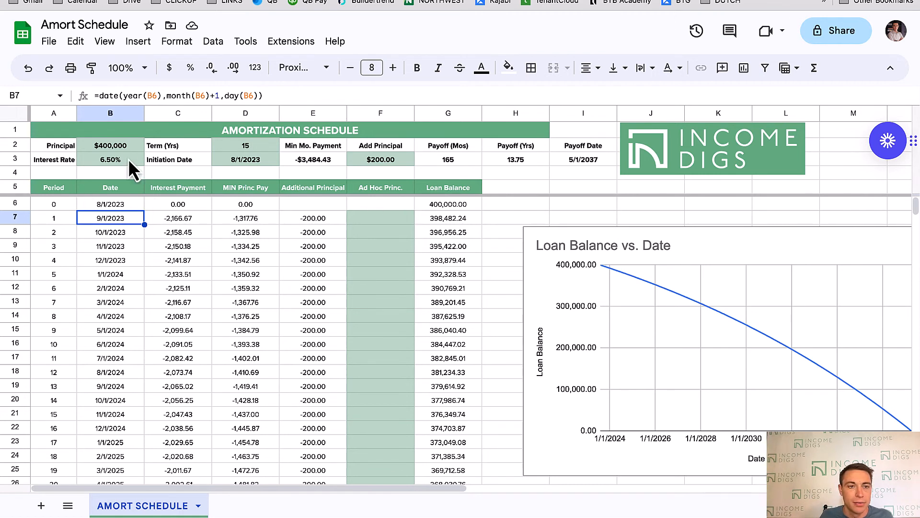
click(97, 96)
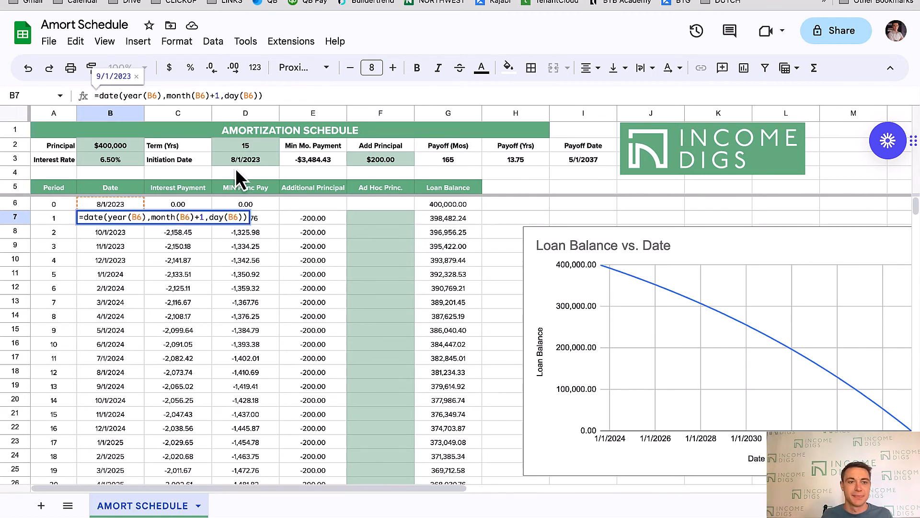
text(IF()
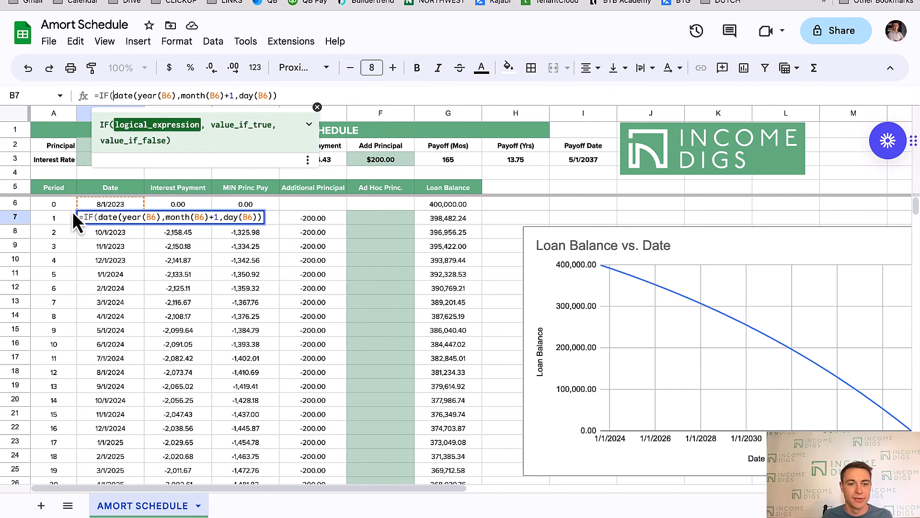
click(53, 146)
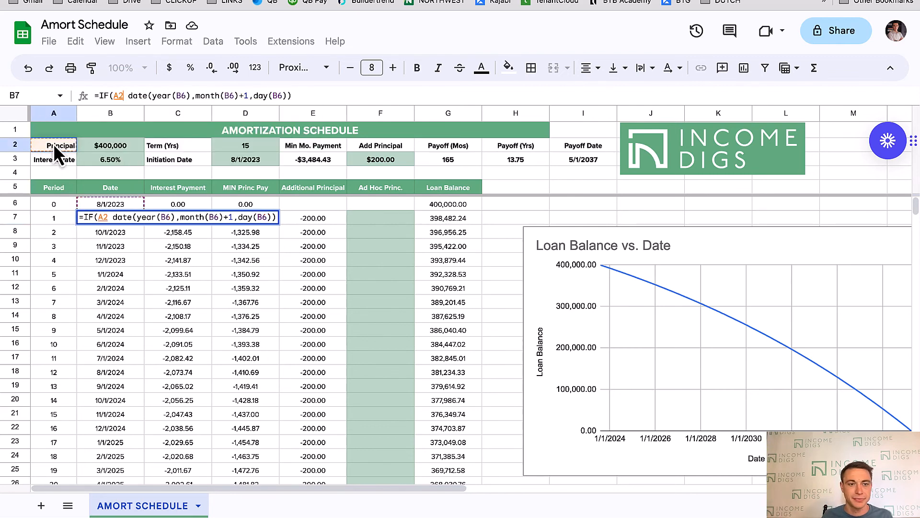
click(252, 148)
text(*)
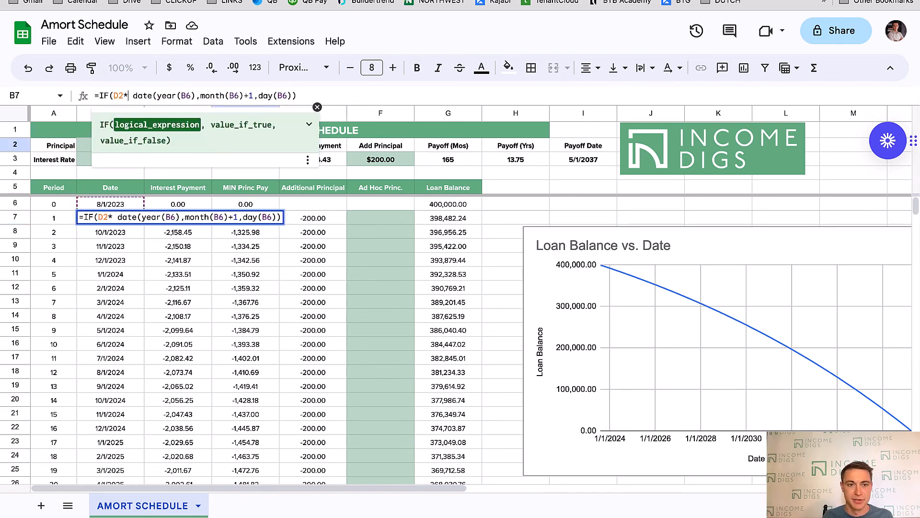
text(12>)
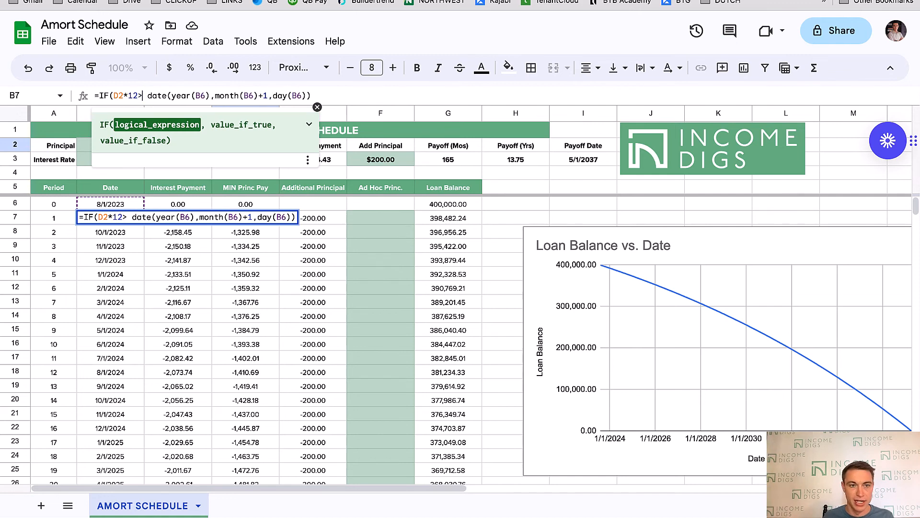
click(60, 221)
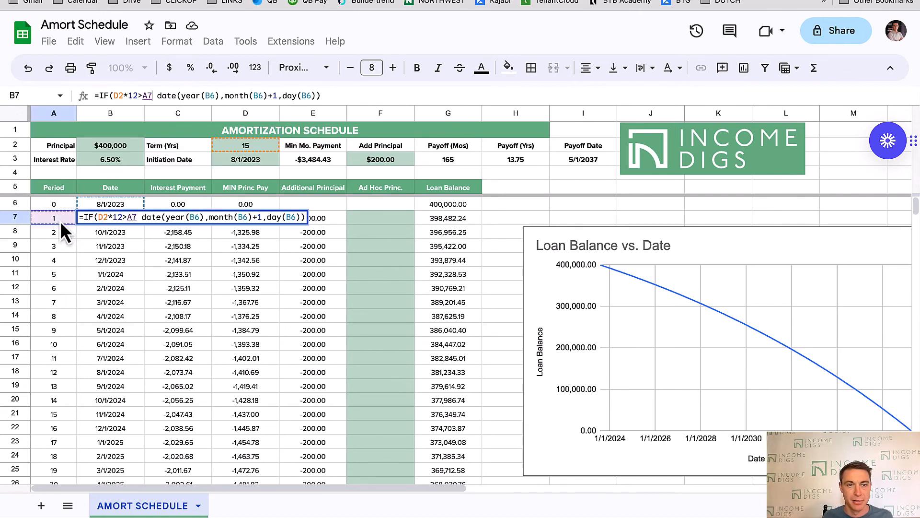
text(,"",)
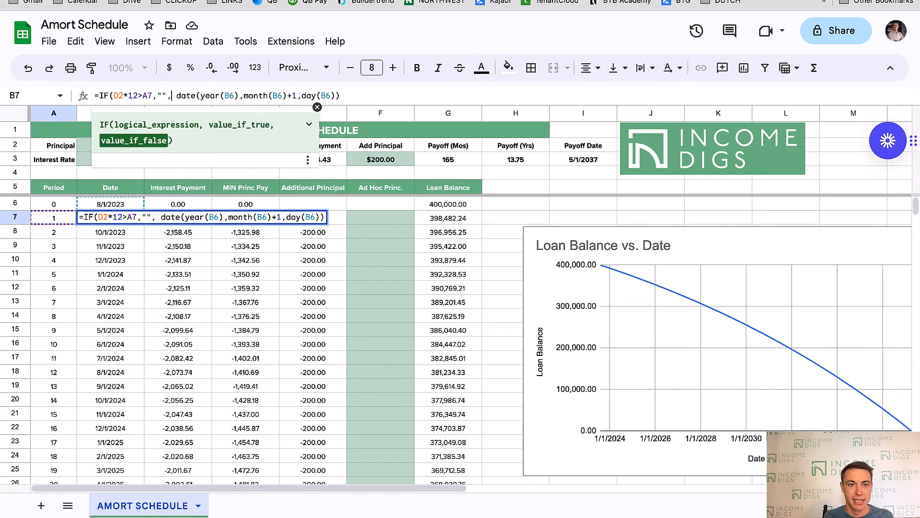
key(Return)
key(Up)
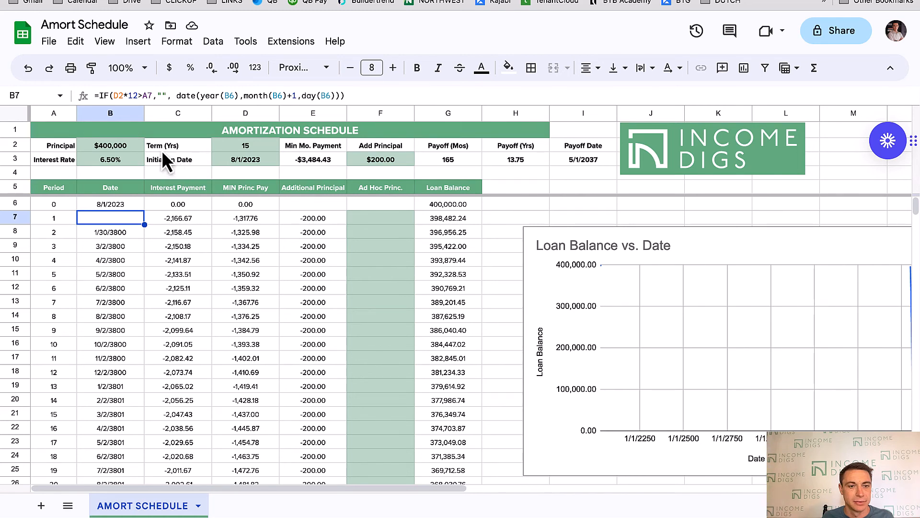
Reverse the comparison in B7's IF condition so that it reads D2*12<A7.
click(141, 95)
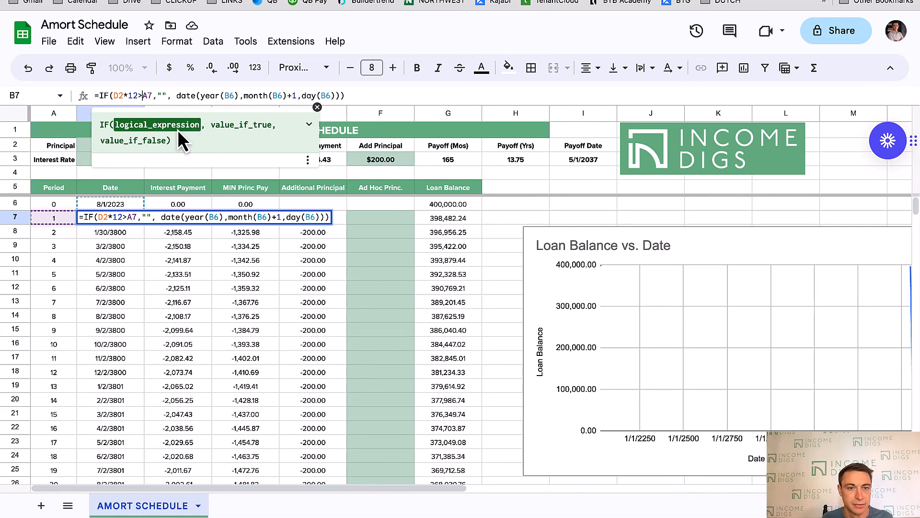
key(BackSpace)
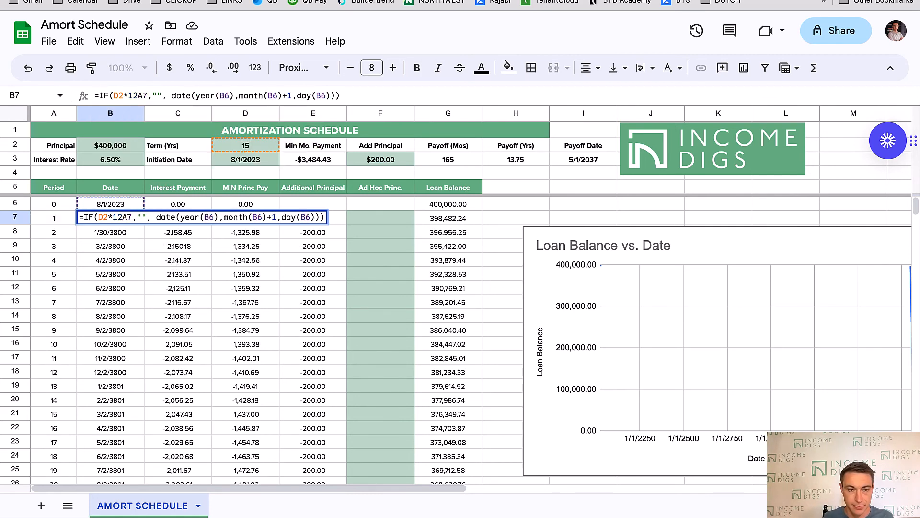
text(<)
key(Return)
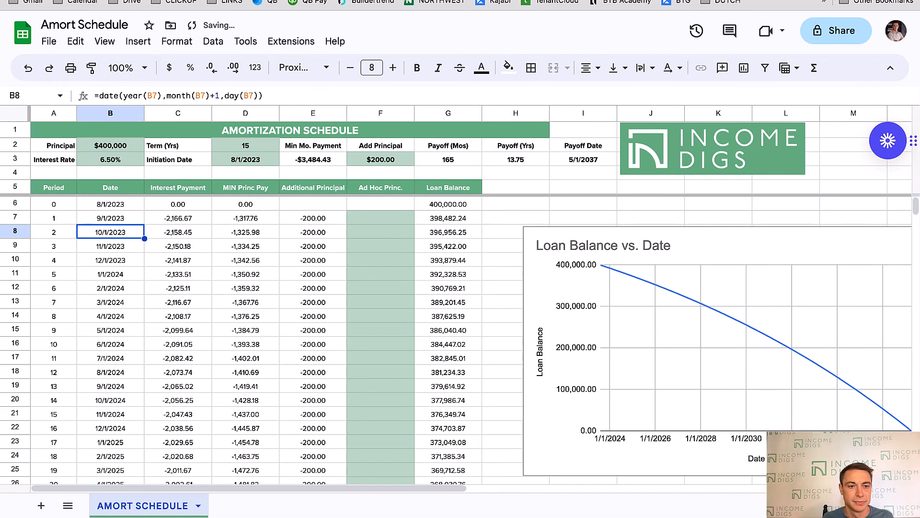
Lock the row of the term reference in B7's date formula as D$2.
key(Up)
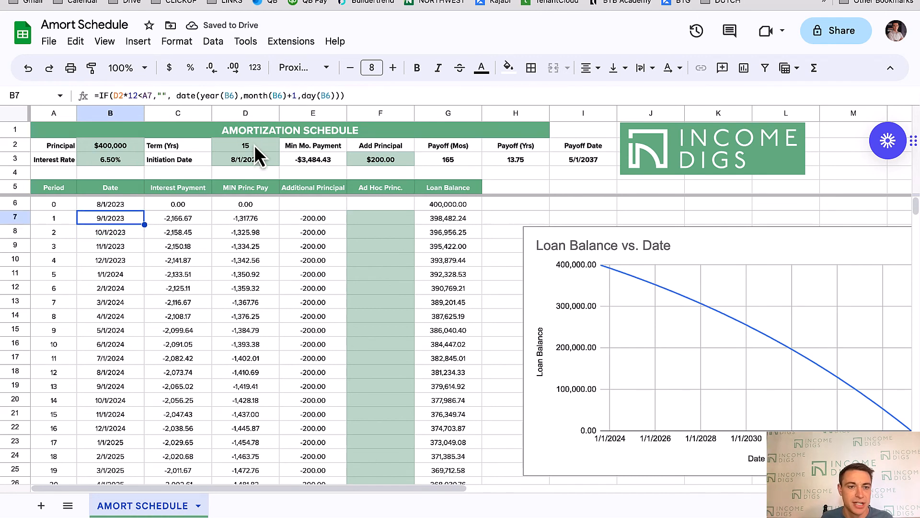
click(121, 95)
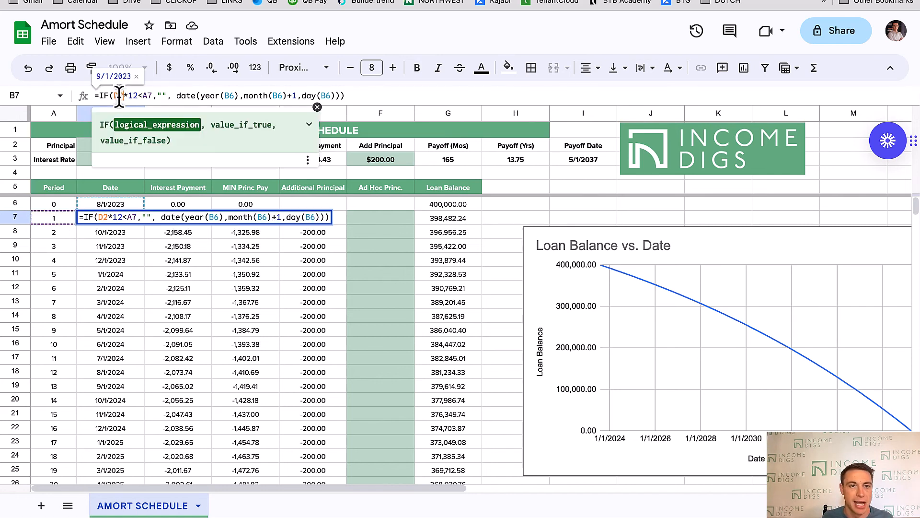
text($)
key(Return)
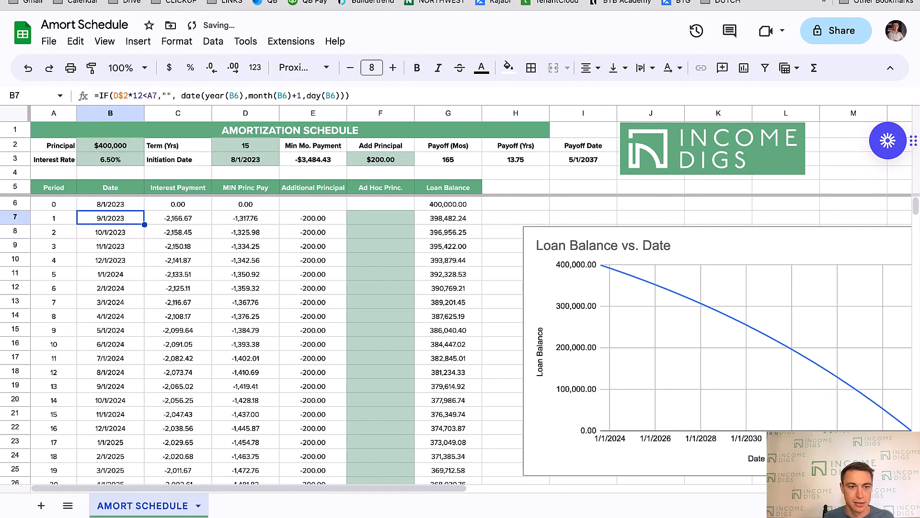
Fill the corrected B7 date formula down the Date column to B196 and check the rows around the end of the term.
drag(144, 225, 134, 486)
scroll(134, 375, up, 3)
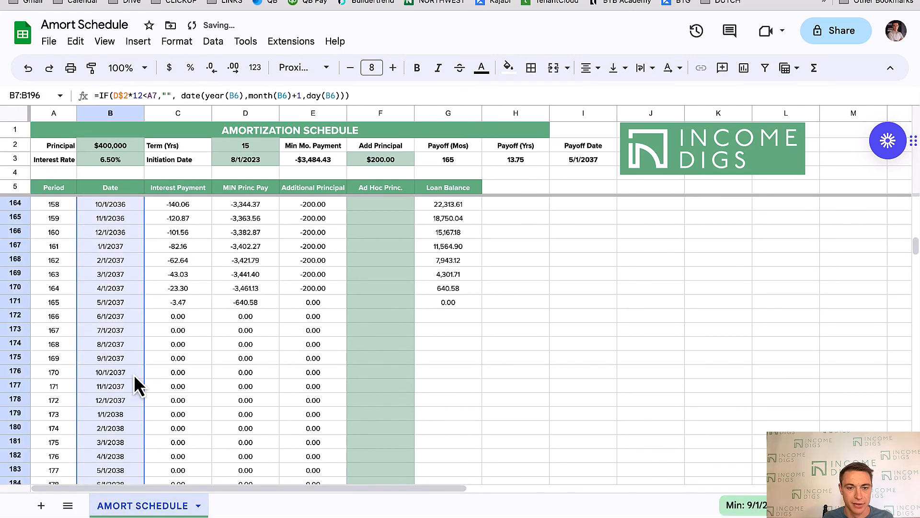
scroll(132, 376, down, 11)
scroll(132, 377, up, 4)
scroll(132, 376, up, 4)
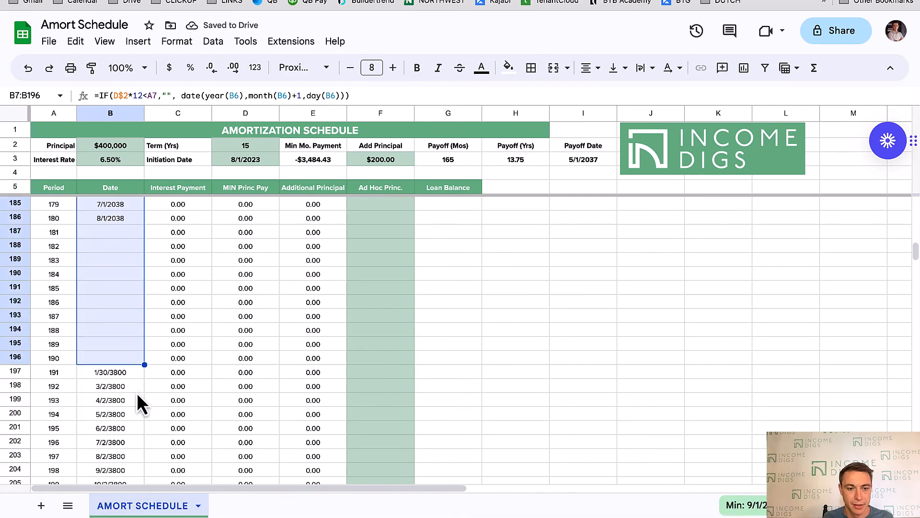
Fill the date formula from B196 down to B369 and clear the cells B366:B370 at the schedule's end.
click(136, 361)
drag(144, 365, 128, 234)
scroll(84, 230, up, 5)
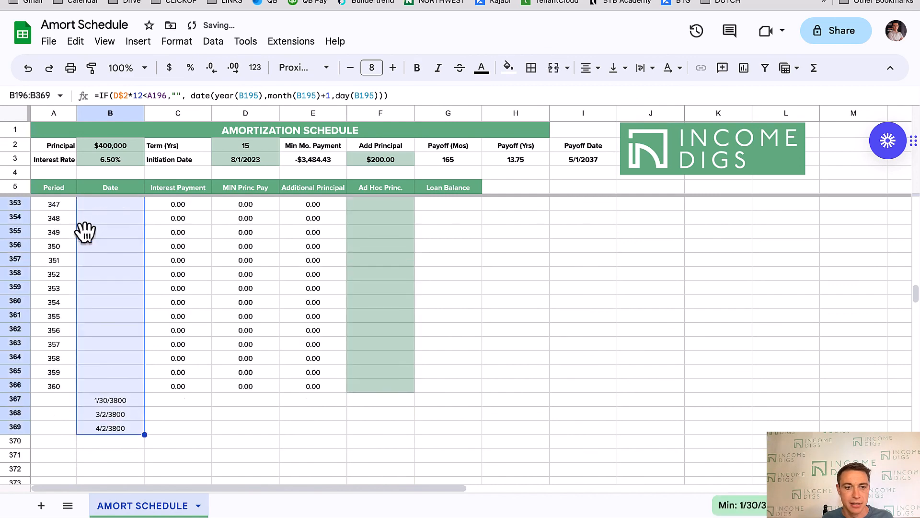
drag(117, 394, 134, 445)
key(Delete)
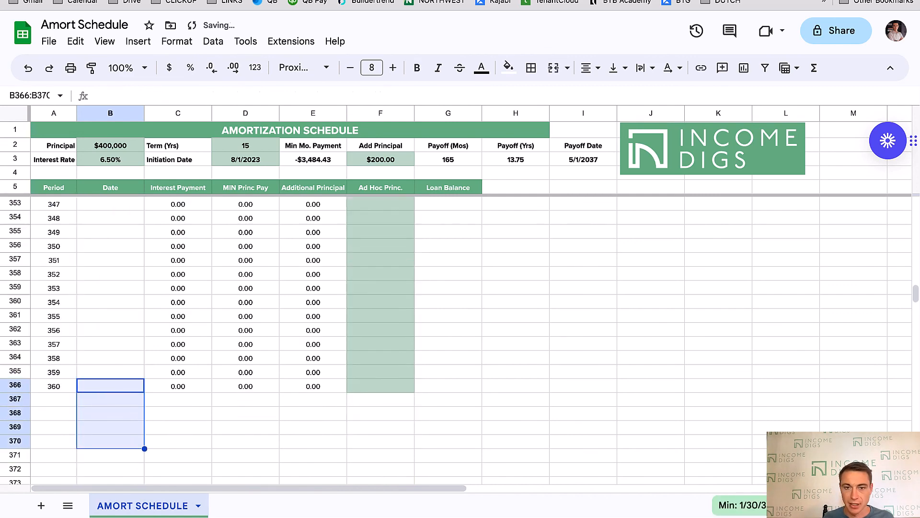
Enter an ad hoc principal payment of -15000 for period 6 in F12.
scroll(456, 198, up, 20)
scroll(464, 212, up, 20)
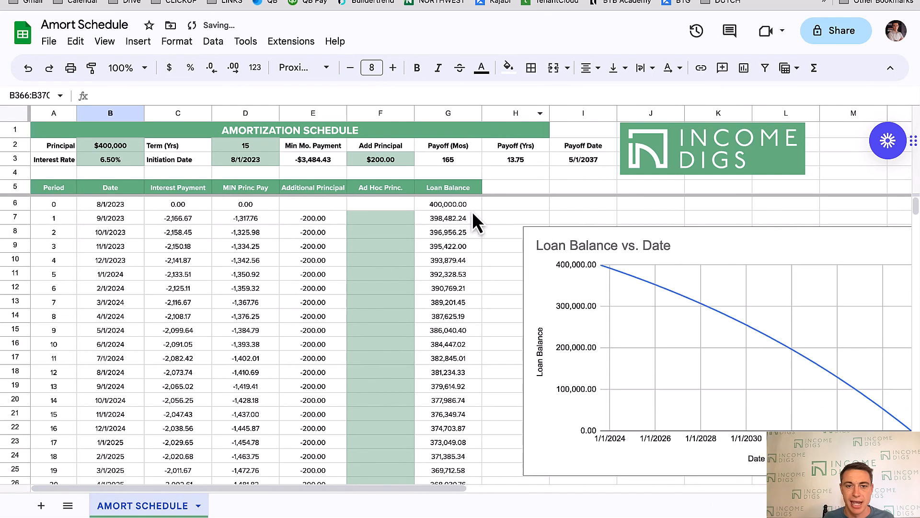
click(390, 262)
key(Down)
key(Down)
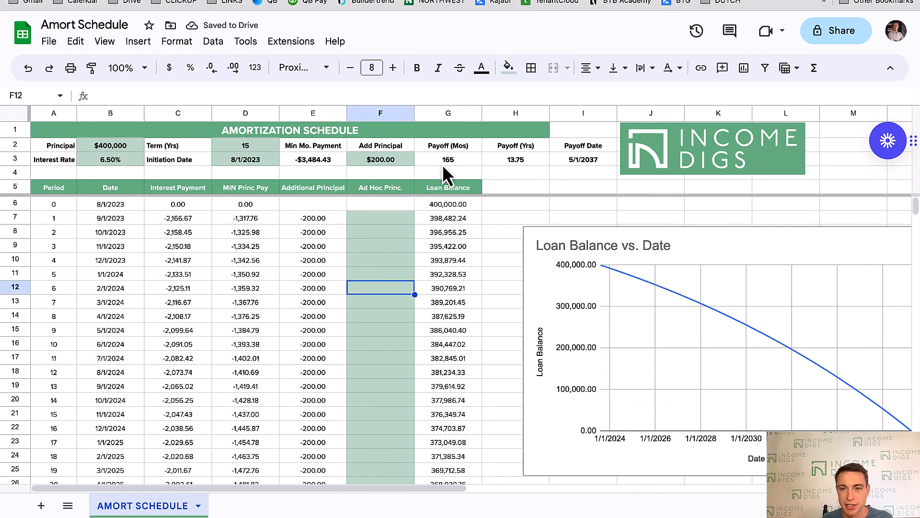
text(-15000)
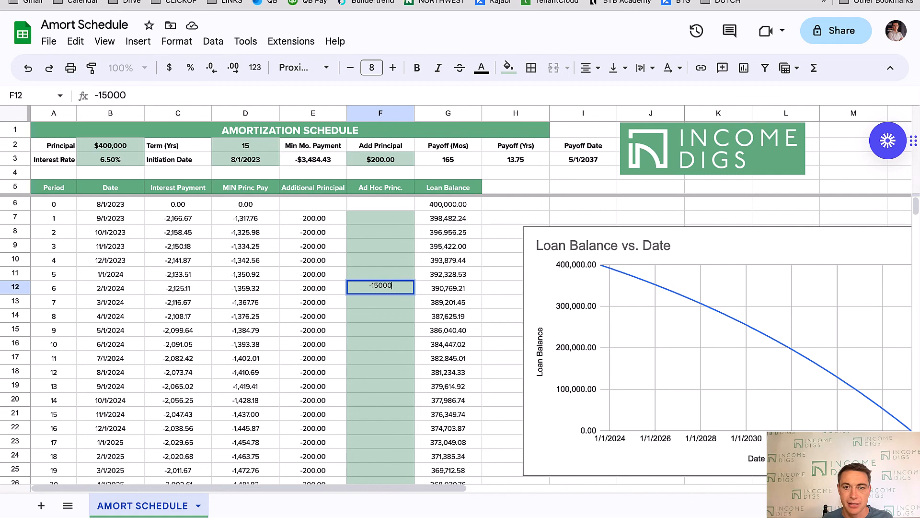
key(Tab)
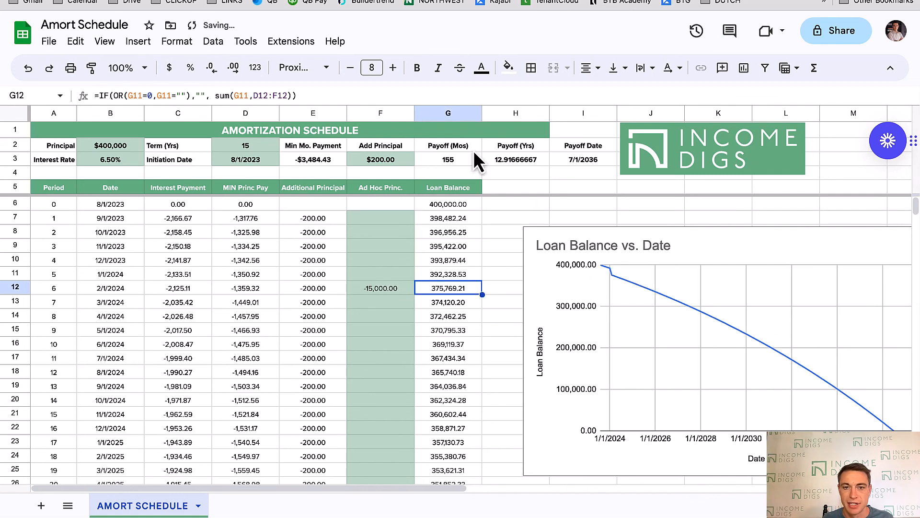
Reduce the Payoff (Yrs) figure in H3 to one decimal place.
click(458, 158)
key(Right)
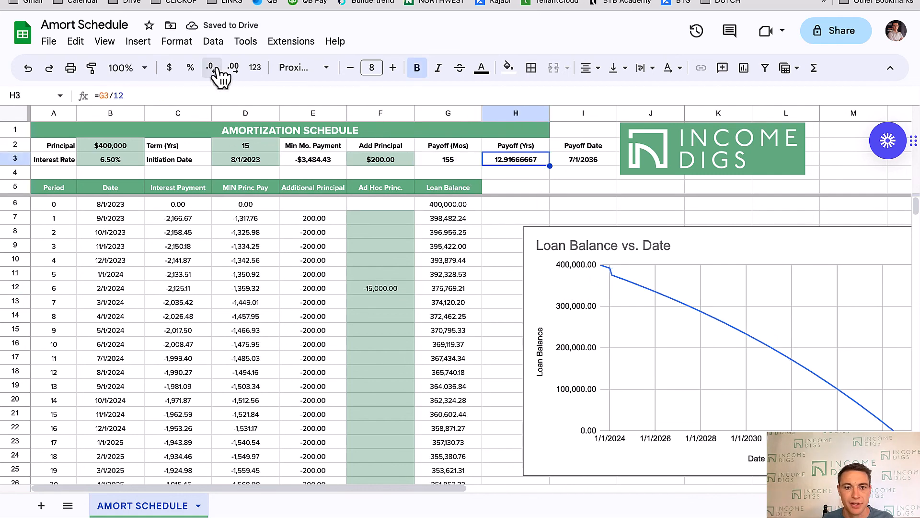
click(212, 68)
click(212, 67)
click(212, 67)
click(211, 67)
click(212, 67)
click(211, 68)
click(211, 67)
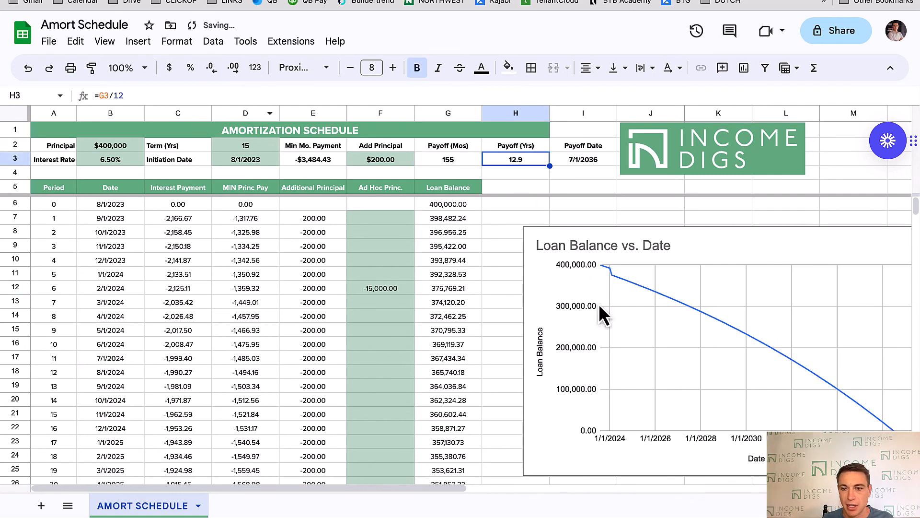
Set the ad hoc principal payment for period 6 in F12 to -45000.
click(390, 292)
key(BackSpace)
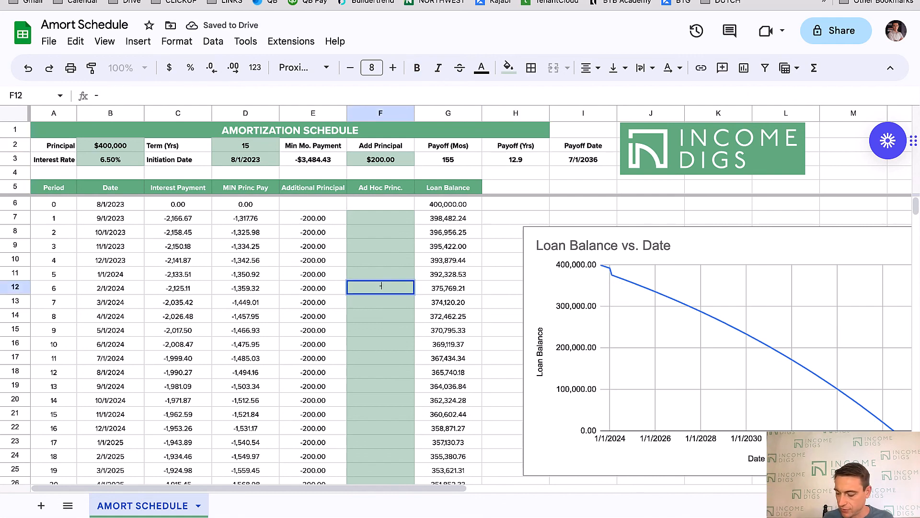
text(-45000)
key(Return)
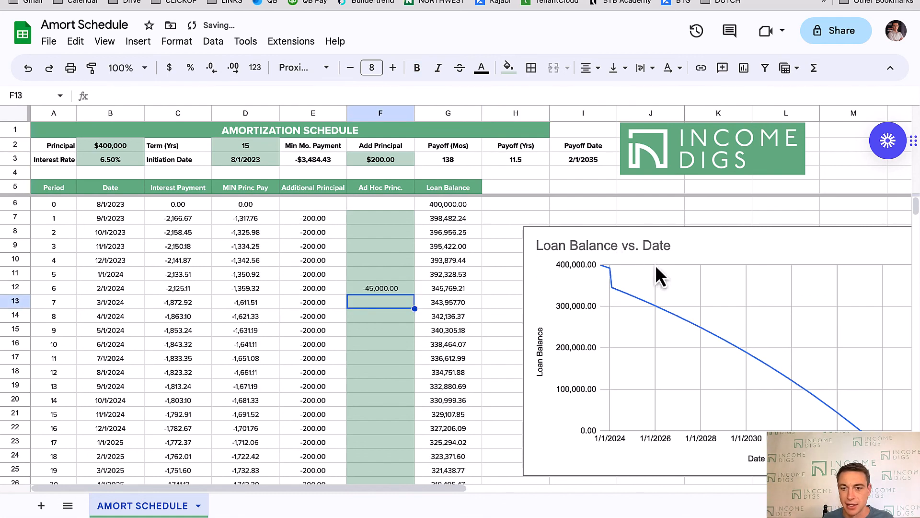
Copy the -45000 ad hoc principal payment from F12 to period 19 in F25.
click(380, 399)
click(386, 289)
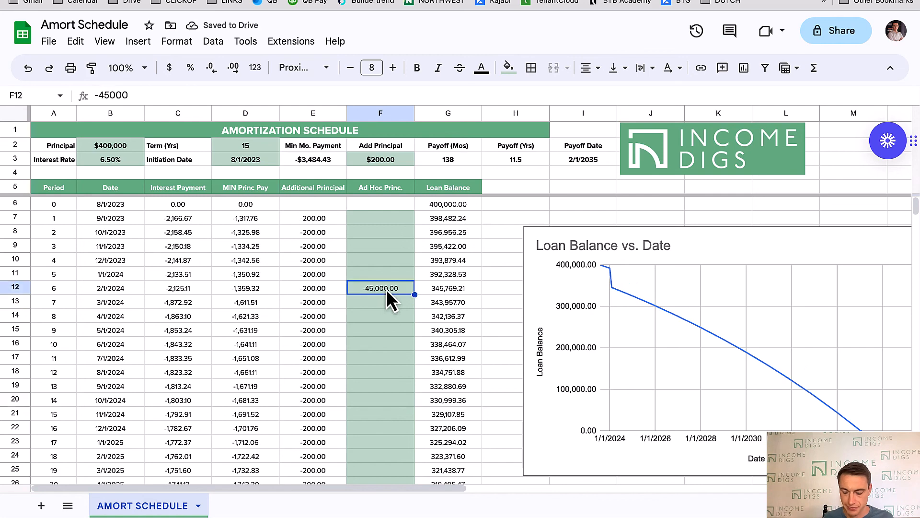
key(ctrl+c)
click(386, 467)
key(ctrl+v)
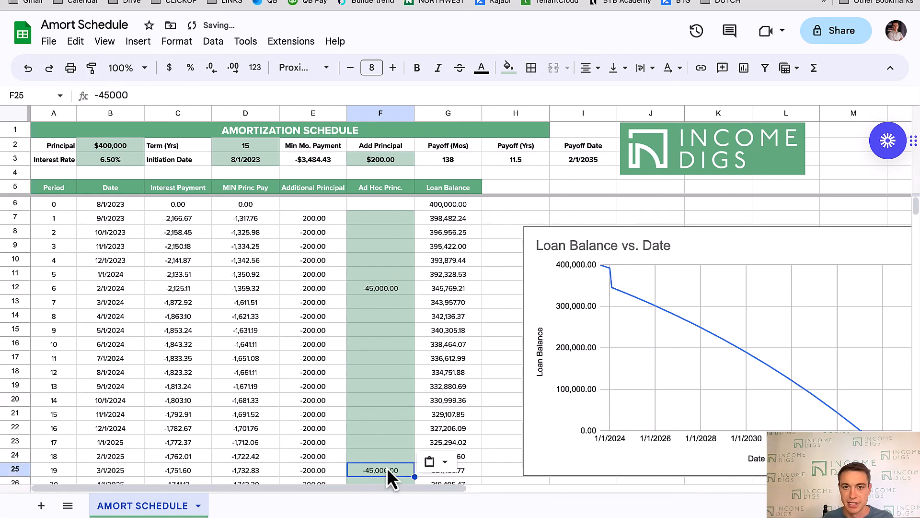